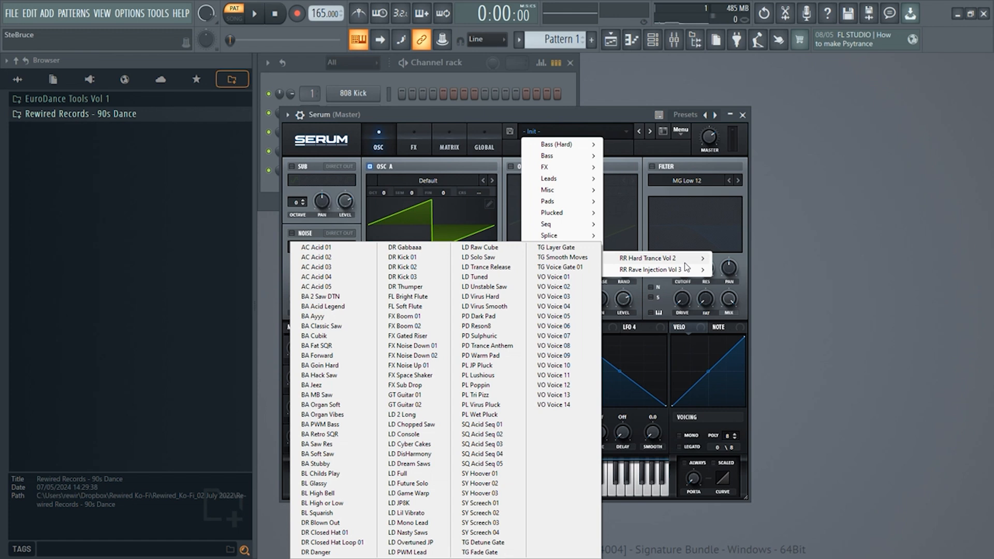
Load the TG Detune Gate preset from the RR Rave Injection Vol 3 bank into Serum
left_click(487, 543)
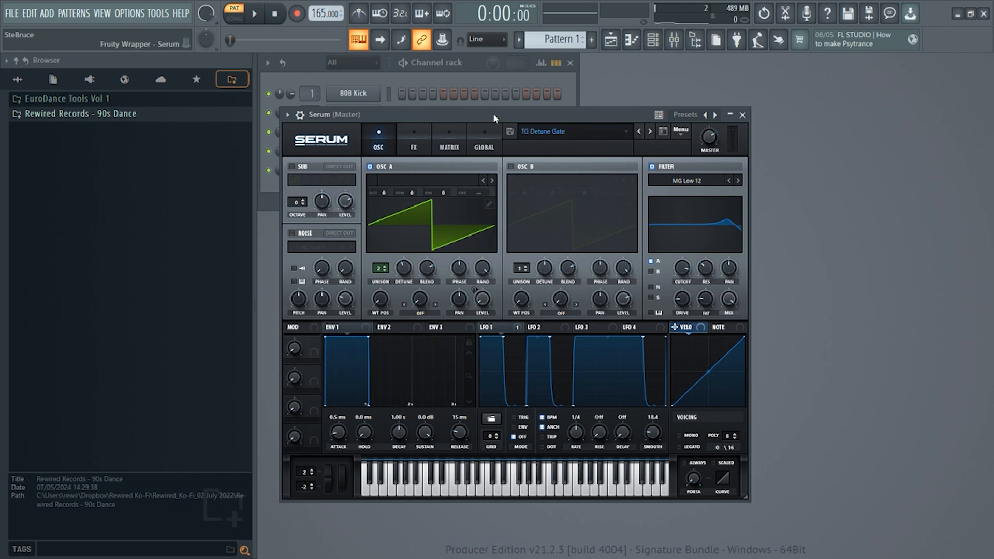
left_click_drag(492, 114, 495, 91)
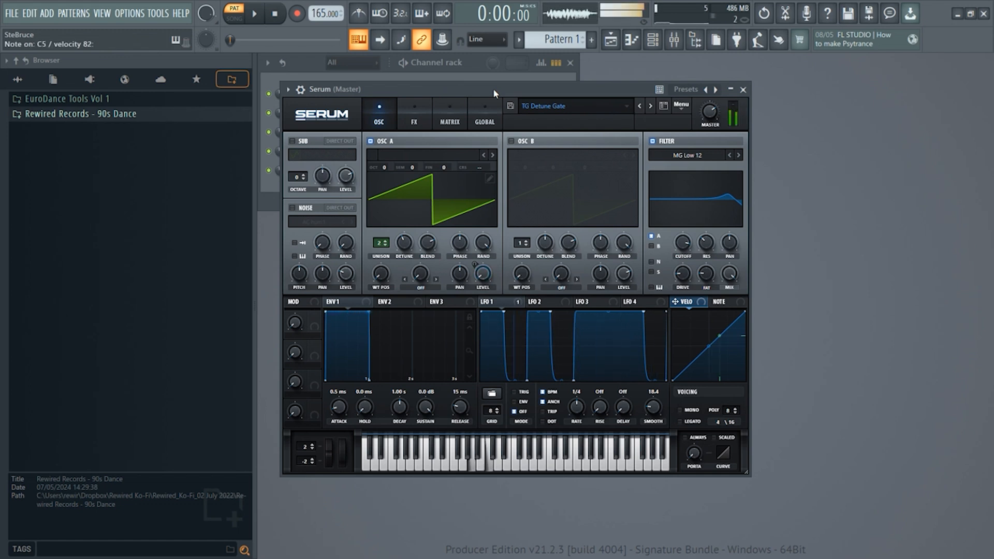
Draw four-bar A4 and C5 notes starting at bar 1 in Serum's piano roll, then close the piano roll
left_click(458, 74)
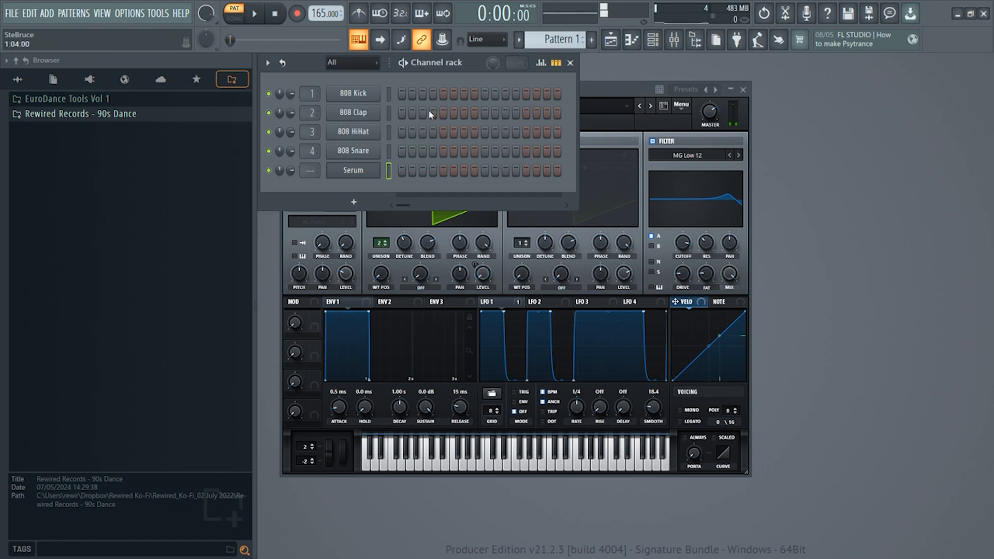
right_click(387, 170)
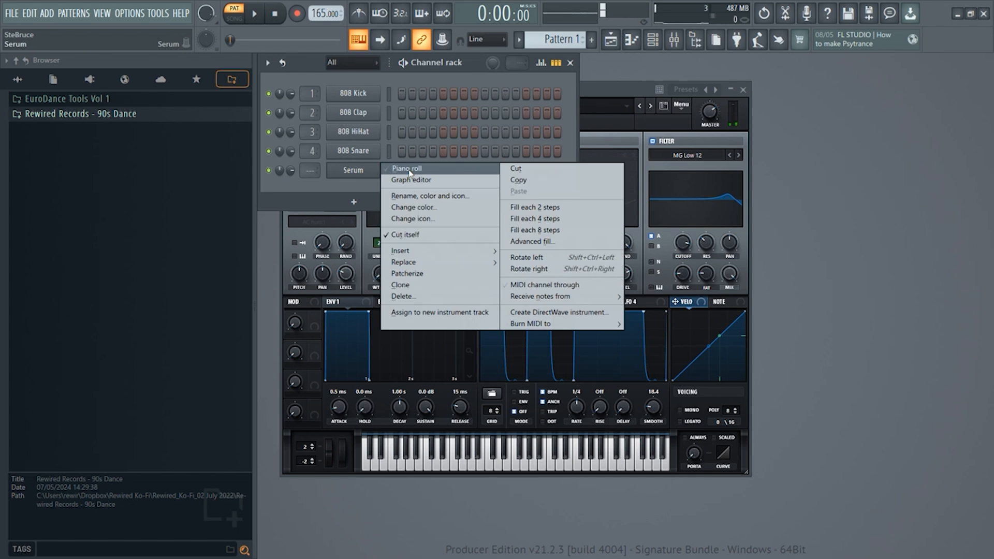
left_click(408, 169)
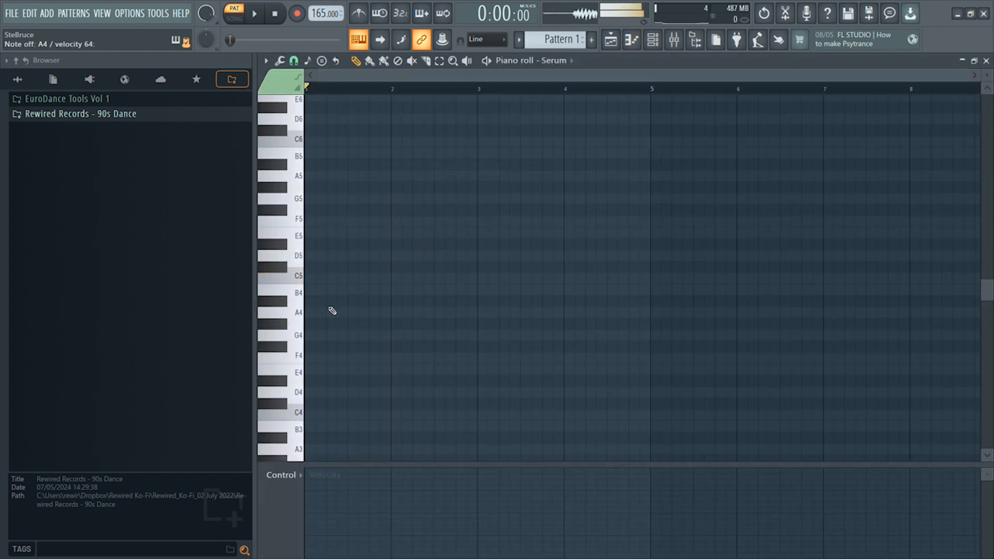
left_click(310, 312)
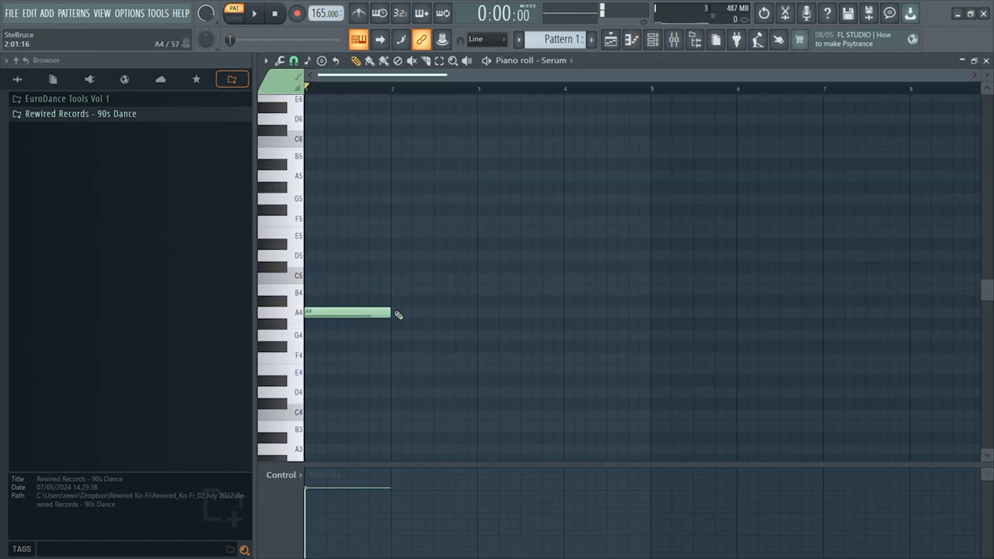
left_click_drag(389, 311, 650, 311)
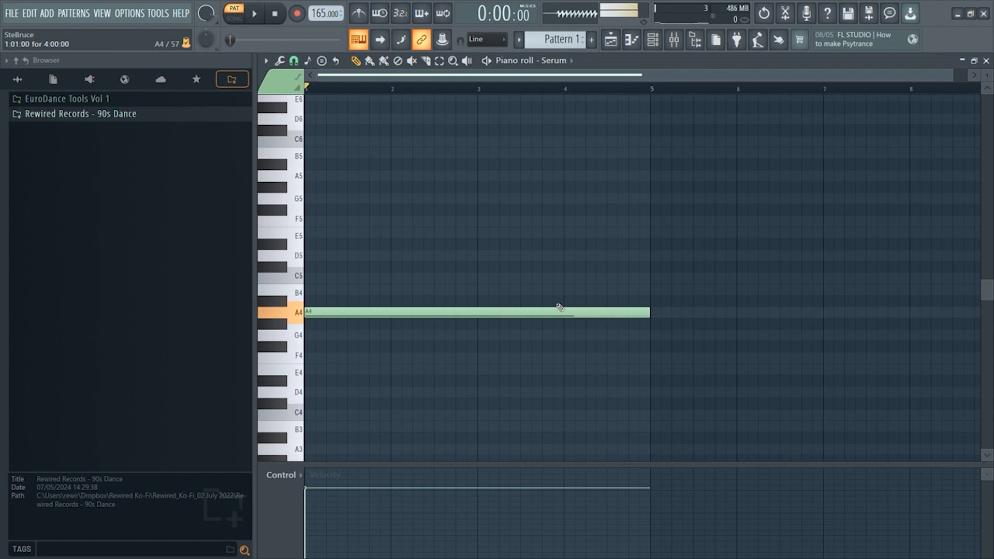
left_click(308, 279)
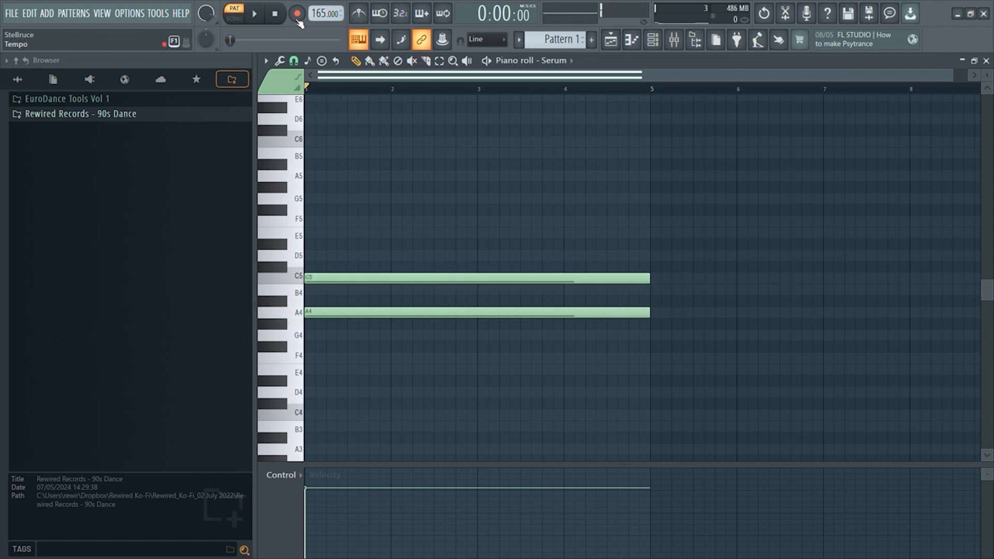
left_click(987, 61)
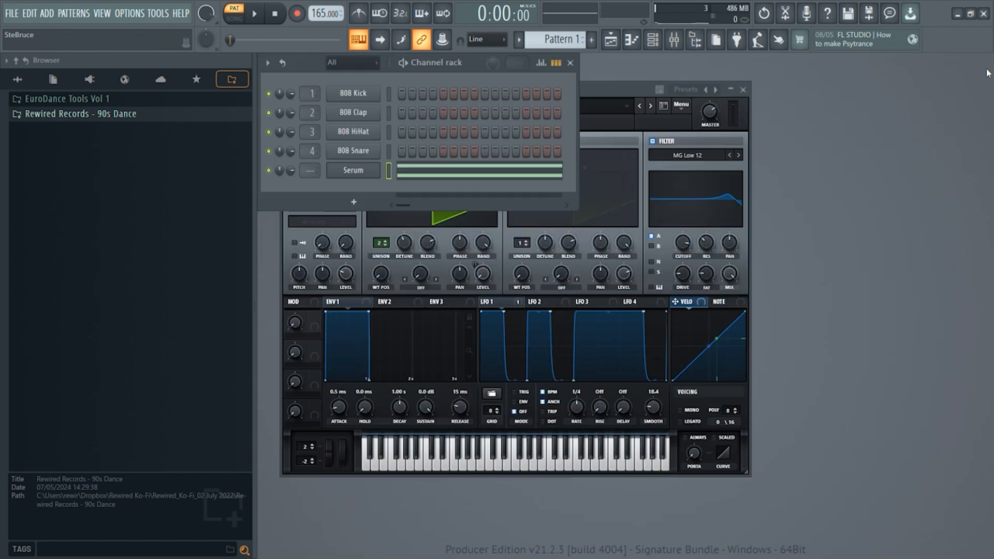
Audition Serum's gate presets TG Fade Gate, TG Layer Gate, TG Smooth Moves and TG Voice Gate 01 with the pattern
left_click(615, 83)
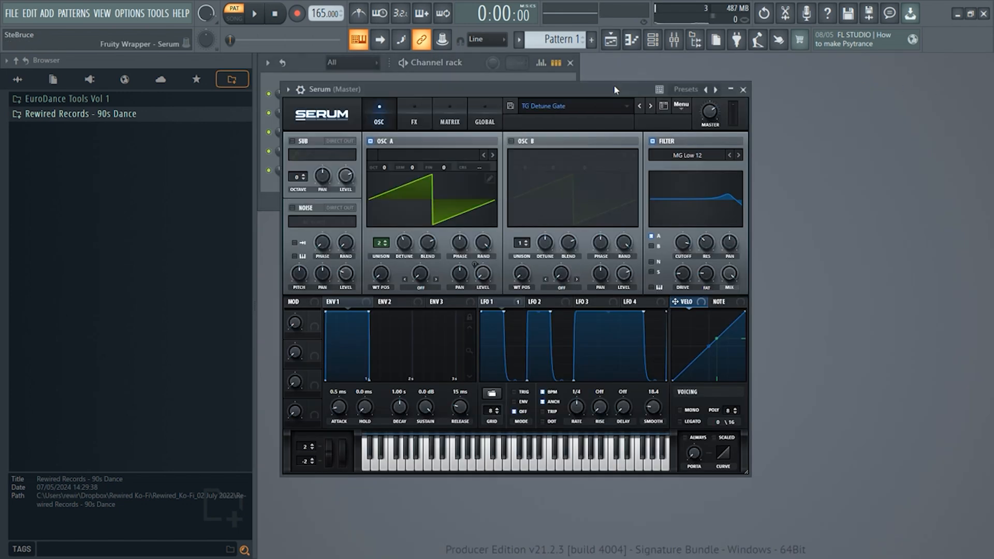
left_click(650, 106)
key("space")
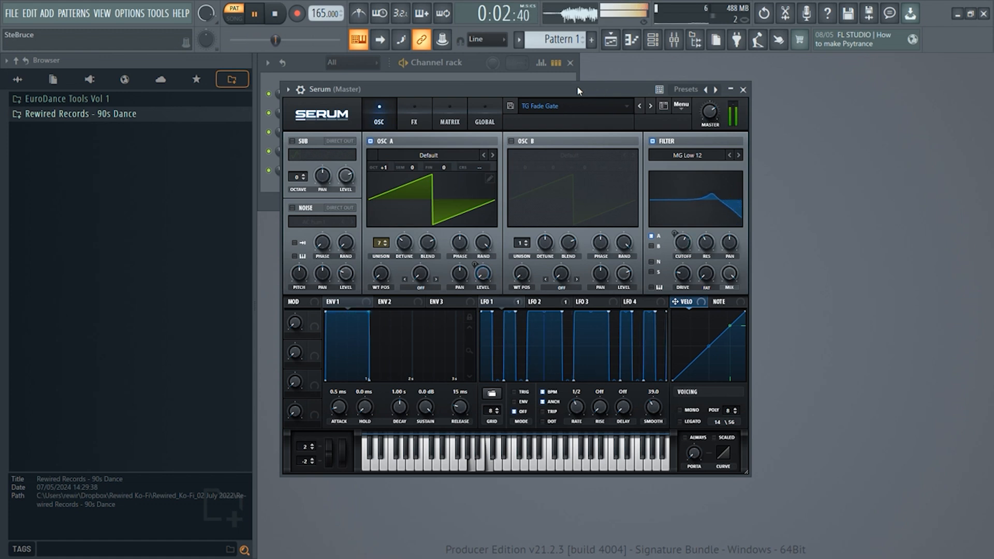
key("space")
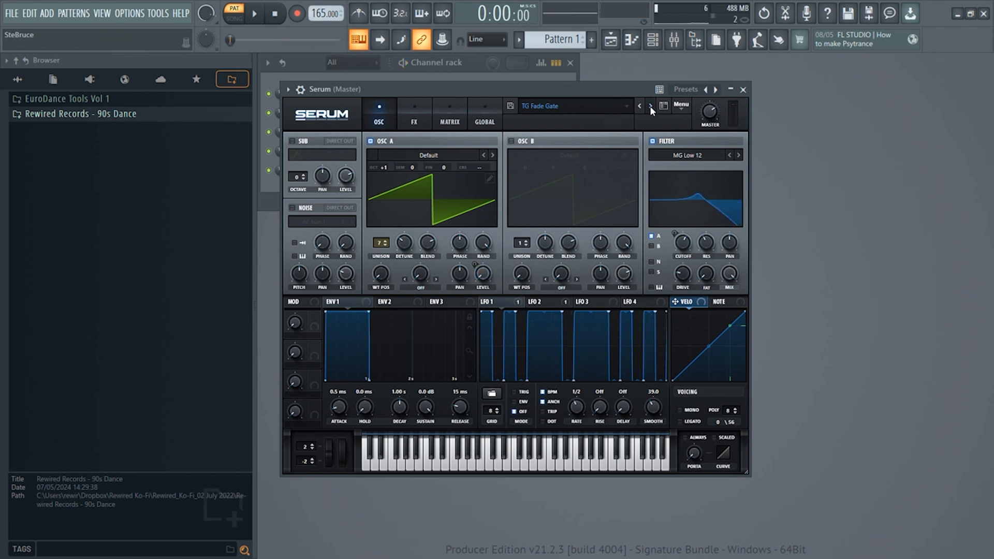
left_click(651, 107)
key("space")
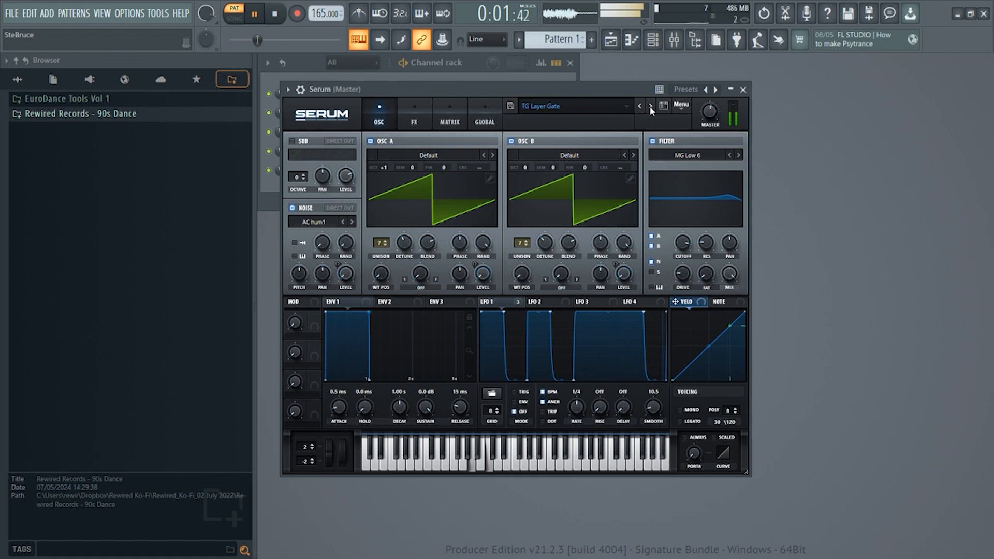
left_click(650, 107)
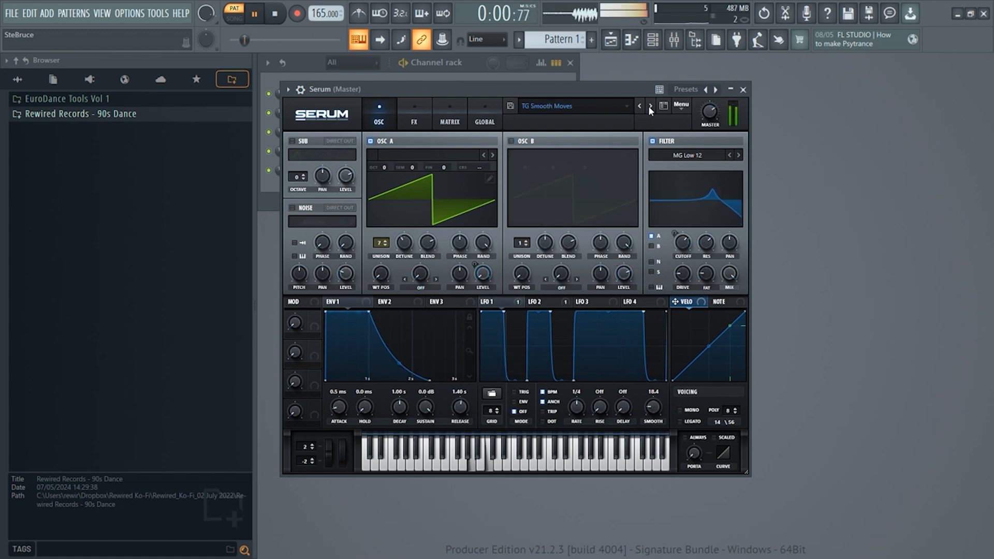
key("space")
left_click(651, 107)
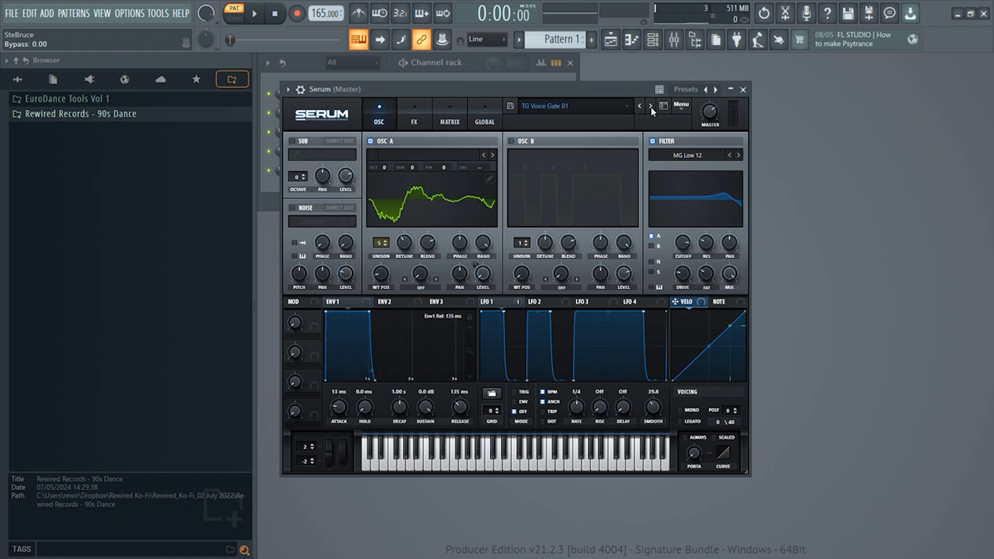
key("space")
key("space")
Return Serum to the TG Fade Gate preset and play the pattern with it
left_click(639, 108)
left_click(639, 107)
left_click(639, 108)
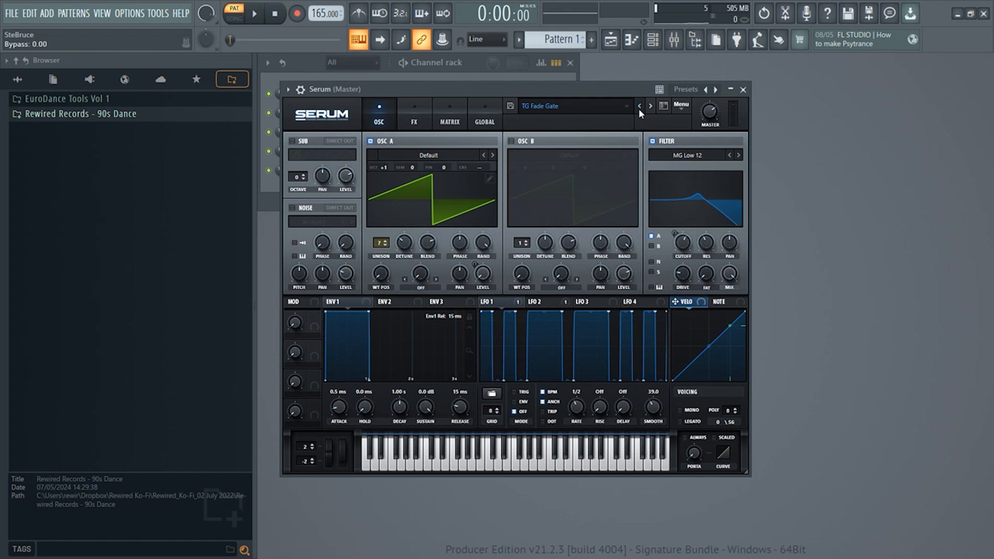
left_click(639, 107)
left_click(651, 105)
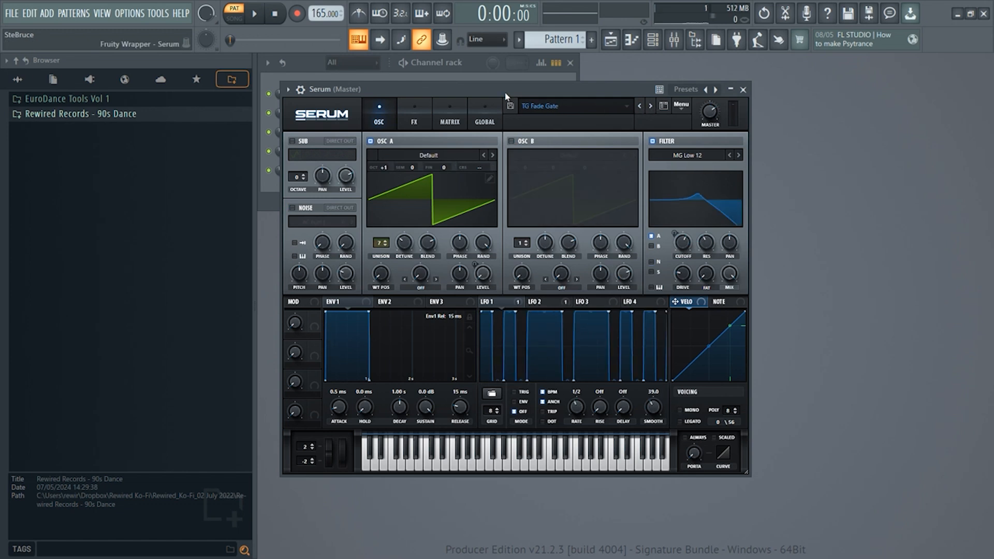
key("space")
left_click(483, 65)
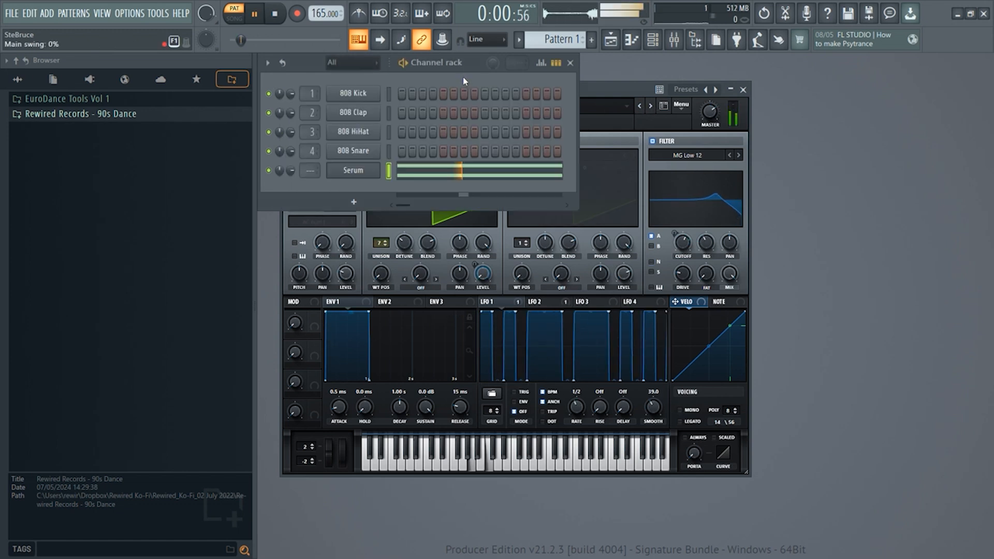
key("space")
Shorten Serum's C5 note to two bars, add a two-bar B4 note at bar 3, and play the pattern
left_click(441, 176)
key("space")
key("space")
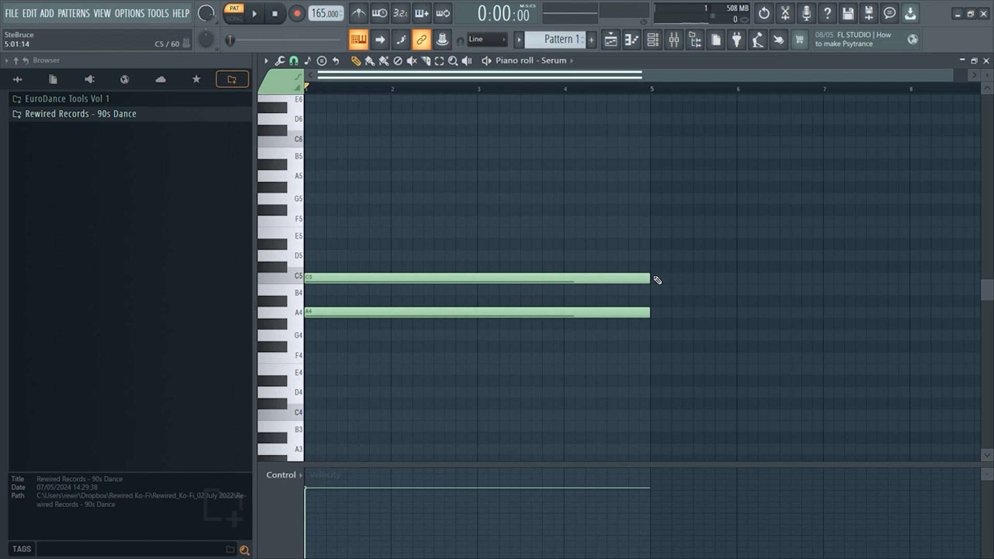
left_click_drag(648, 275, 476, 263)
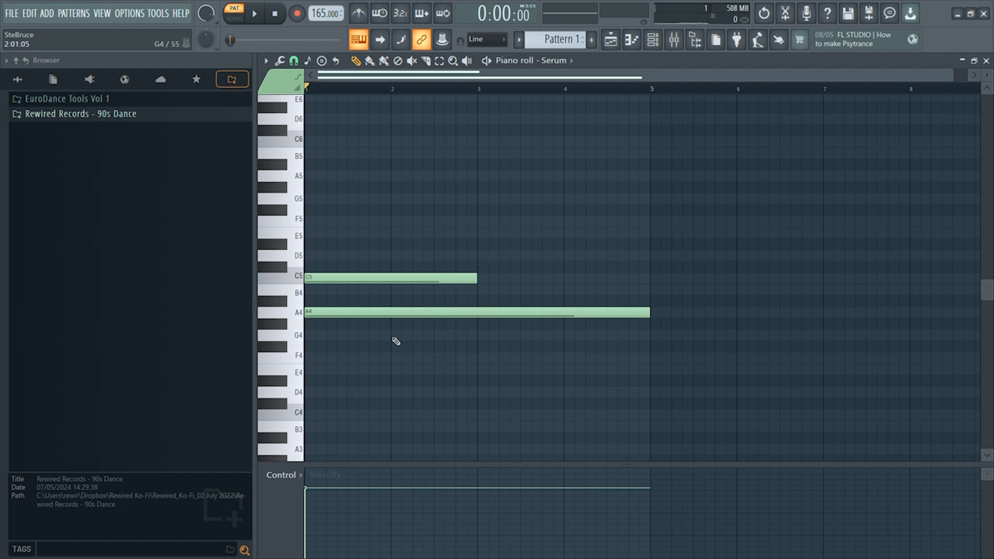
left_click(480, 291)
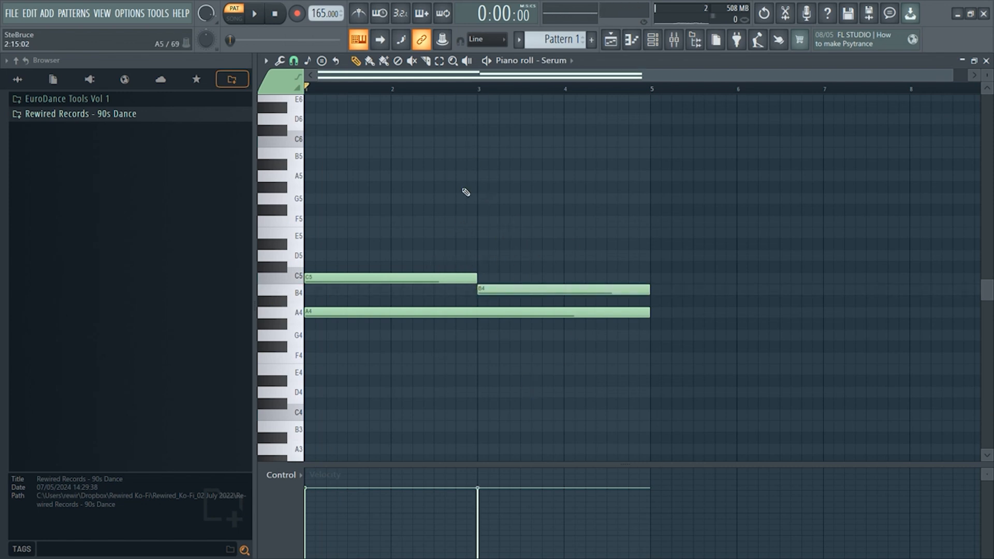
key("space")
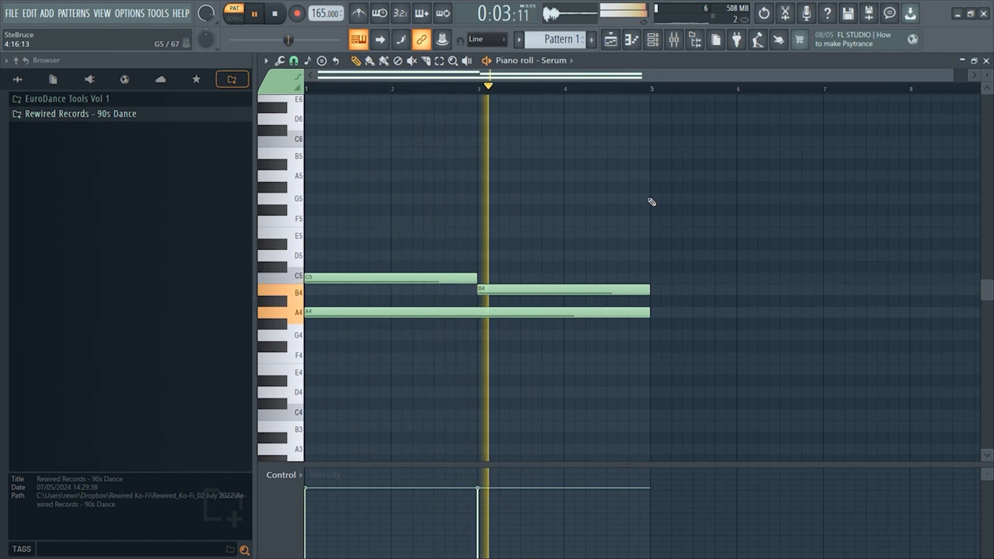
key("space")
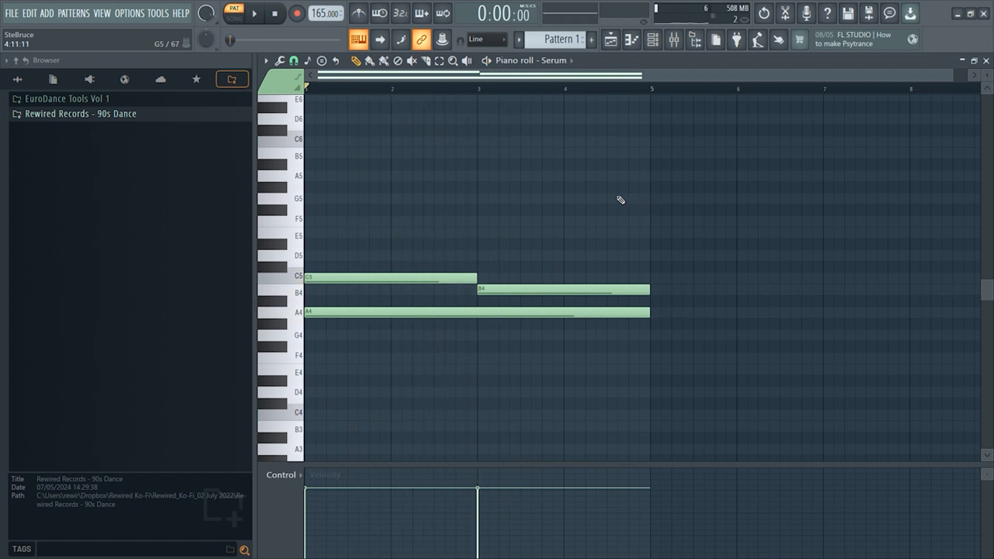
Rename Pattern 1 as Gated Pads
left_click(518, 40)
left_click(630, 106)
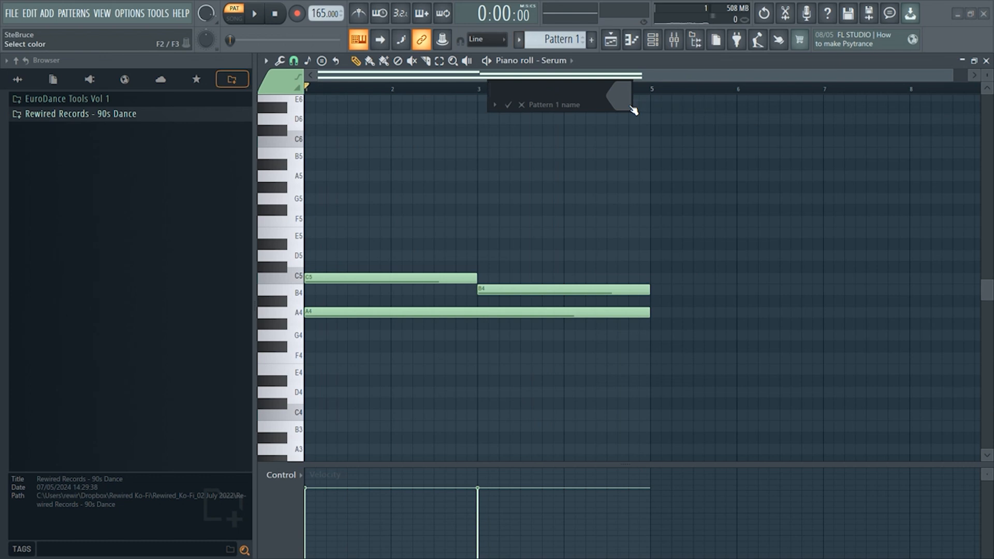
type("Gated Pads")
key("Return")
Lay out the Gated Pads pattern along Track 1 of the playlist, starting at bar 1, and close the playlist
key("F5")
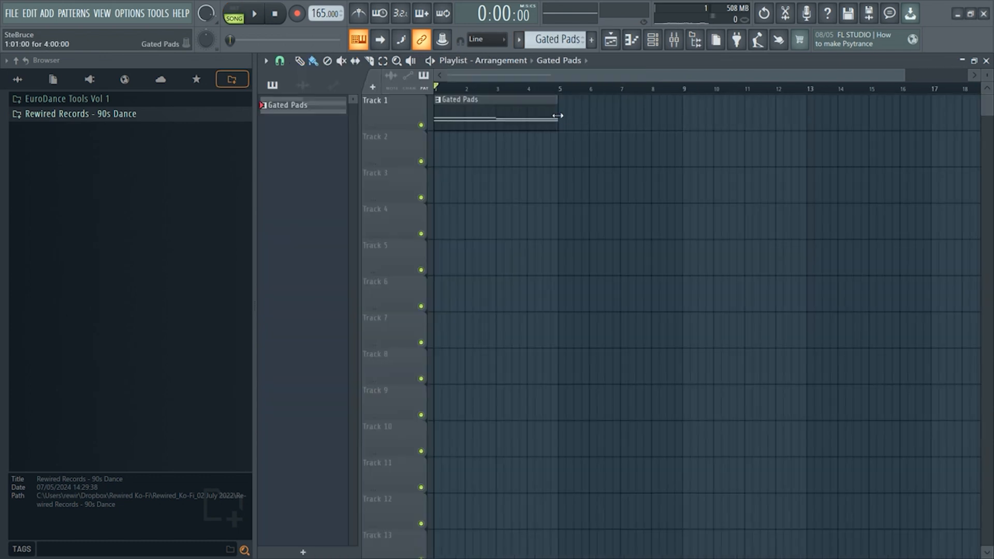
left_click_drag(564, 118, 855, 117)
left_click(987, 61)
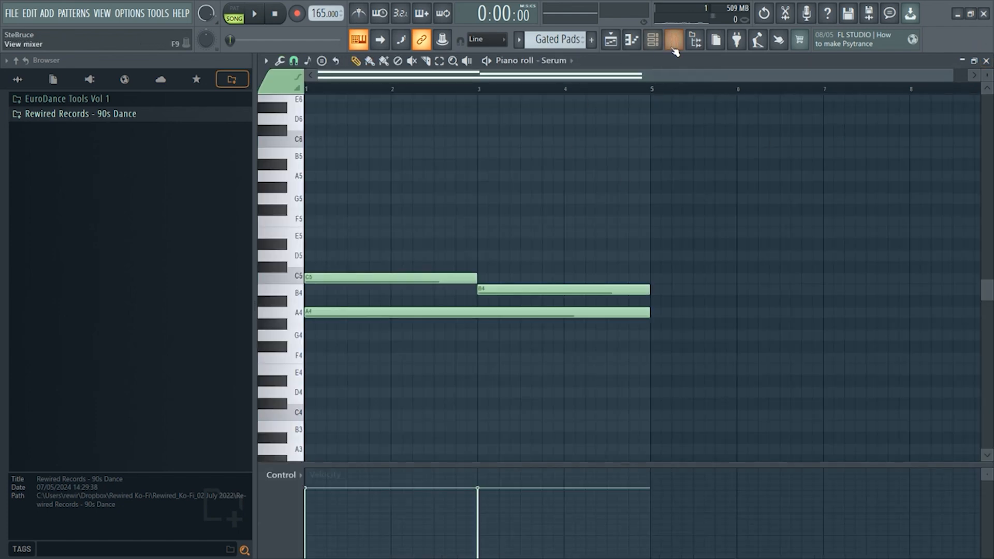
Add a second Serum channel and enter a four-bar A4 note in its piano roll
left_click(653, 40)
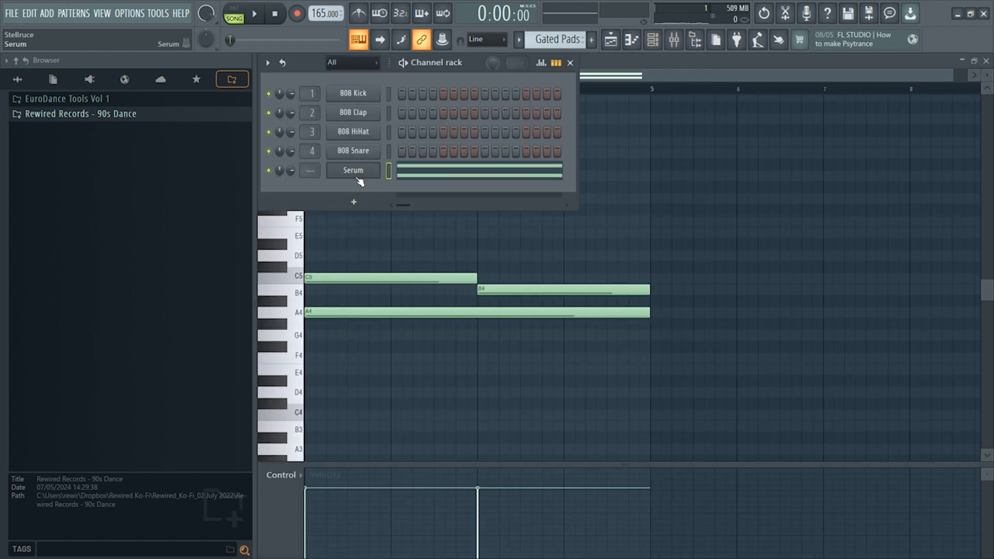
left_click(354, 202)
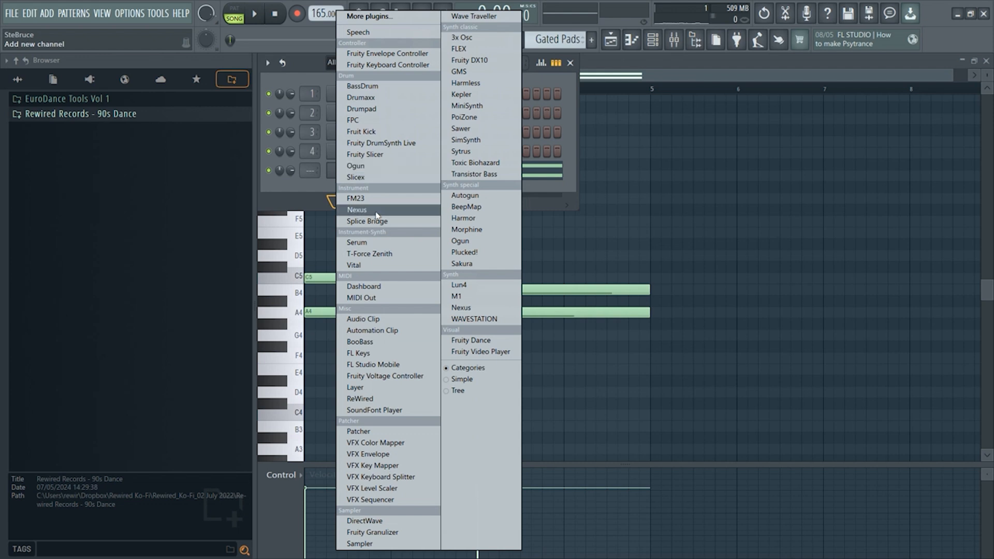
left_click(370, 243)
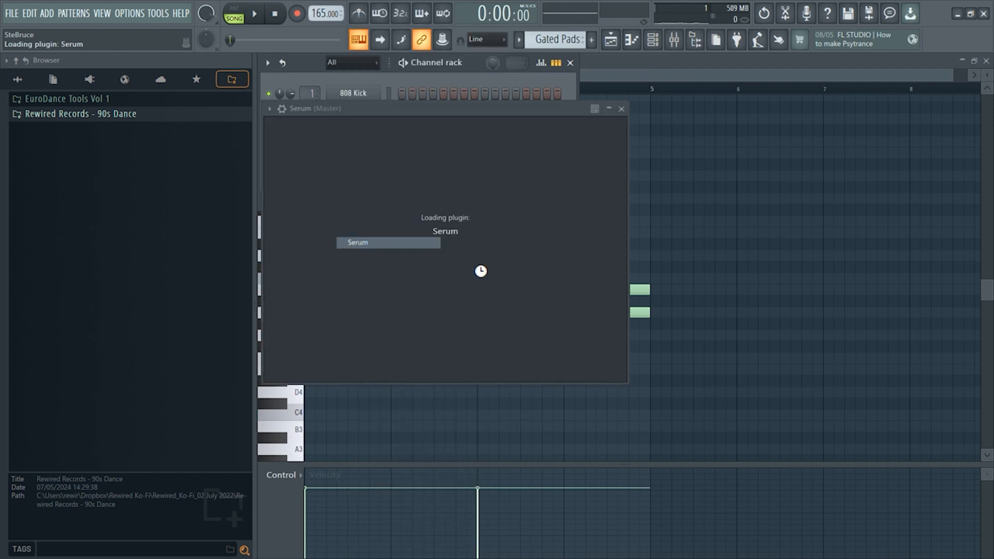
left_click(501, 313, "ctrl")
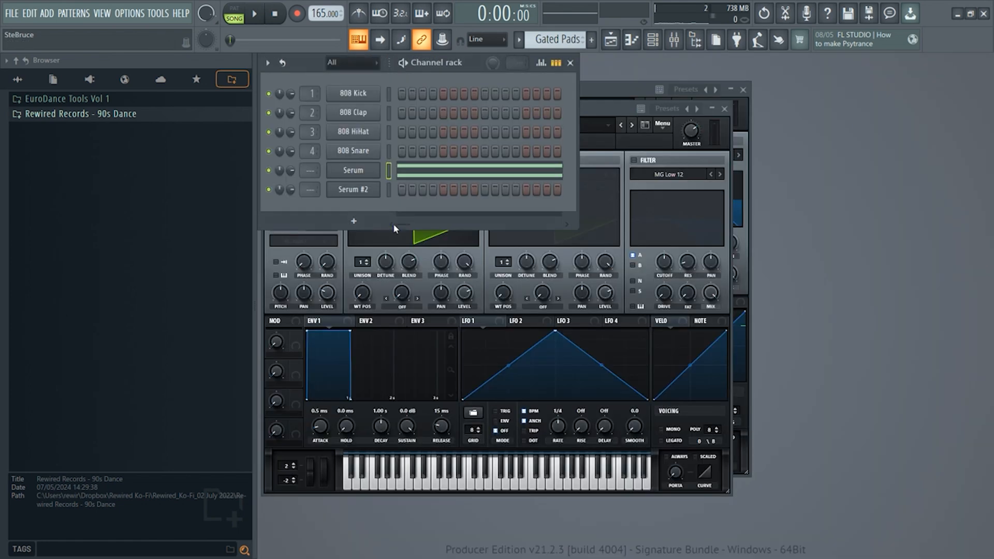
right_click(383, 184)
left_click(409, 189)
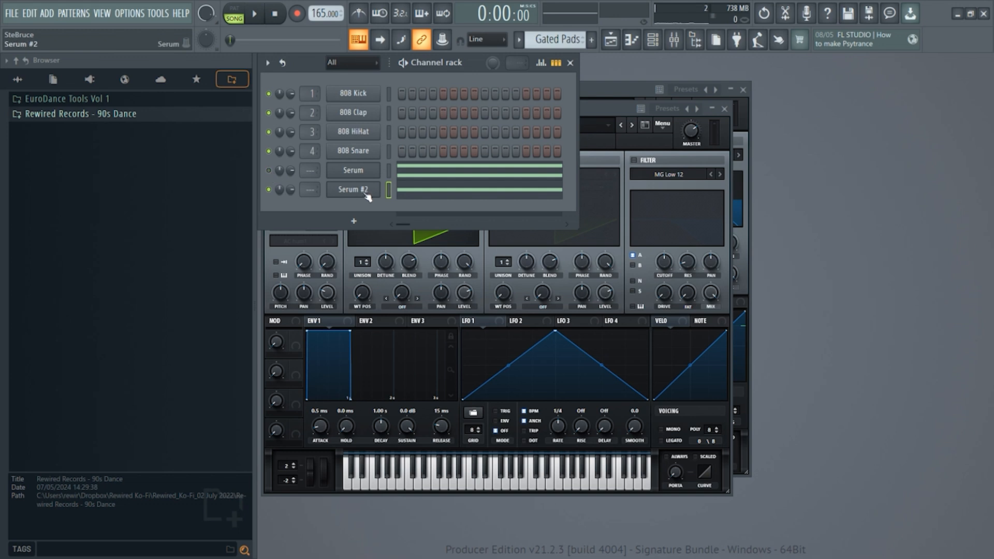
Load the PD Dark Pad preset from the RR Rave Injection Vol 3 bank into Serum #2
left_click(357, 190)
left_click(549, 125)
mouse_move(551, 253)
mouse_move(616, 262)
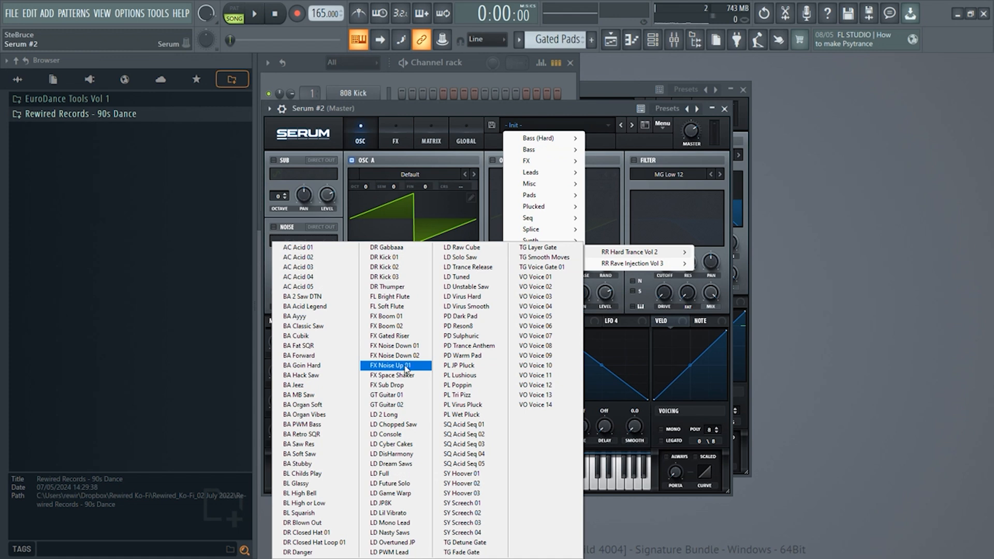
left_click(461, 317)
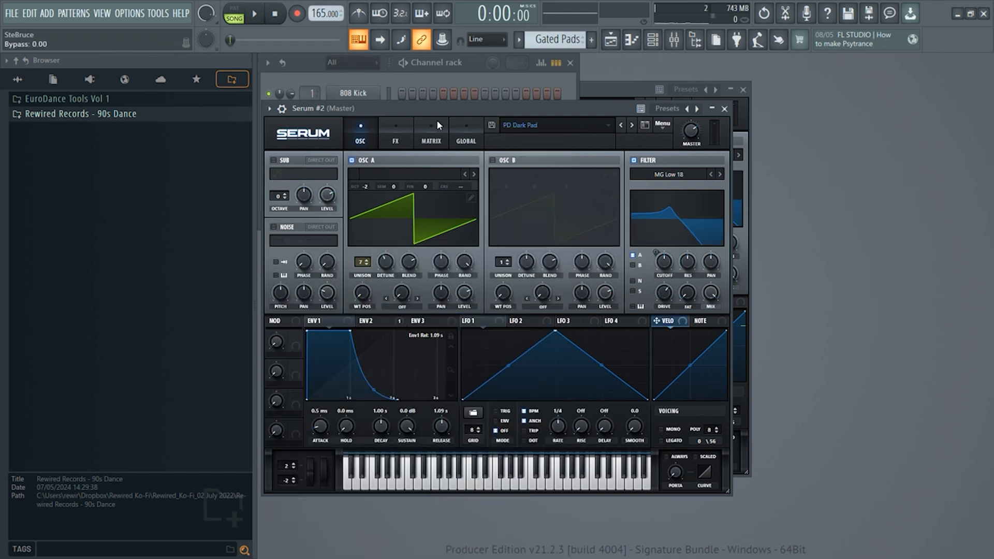
Switch playback to pattern mode and play the Serum #2 note from its piano roll
left_click(451, 84)
left_click(234, 16)
left_click(441, 191)
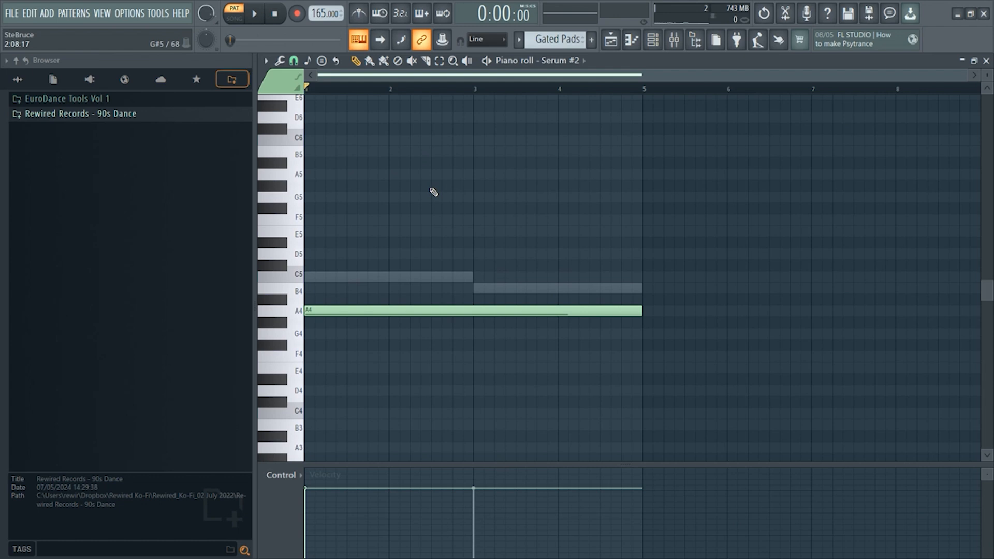
key("space")
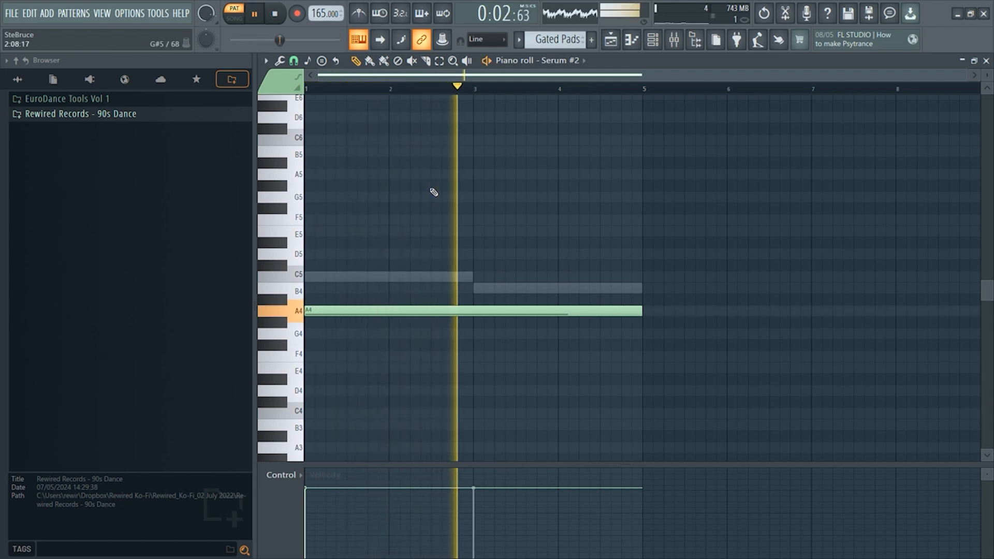
Stop playback, switch Serum #2 to the PD Reson8 preset and audition it
key("space")
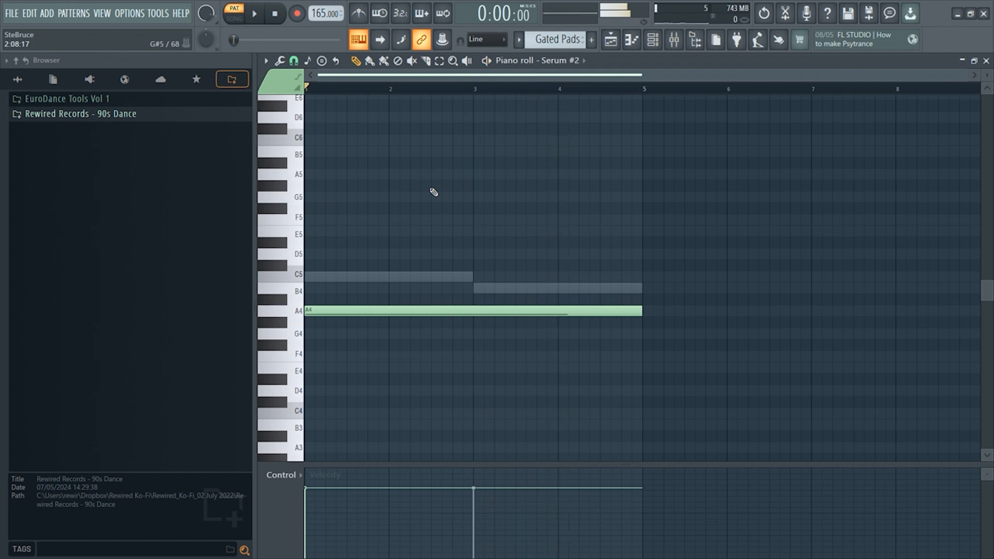
left_click(987, 60)
left_click(609, 112)
left_click(632, 124)
key("space")
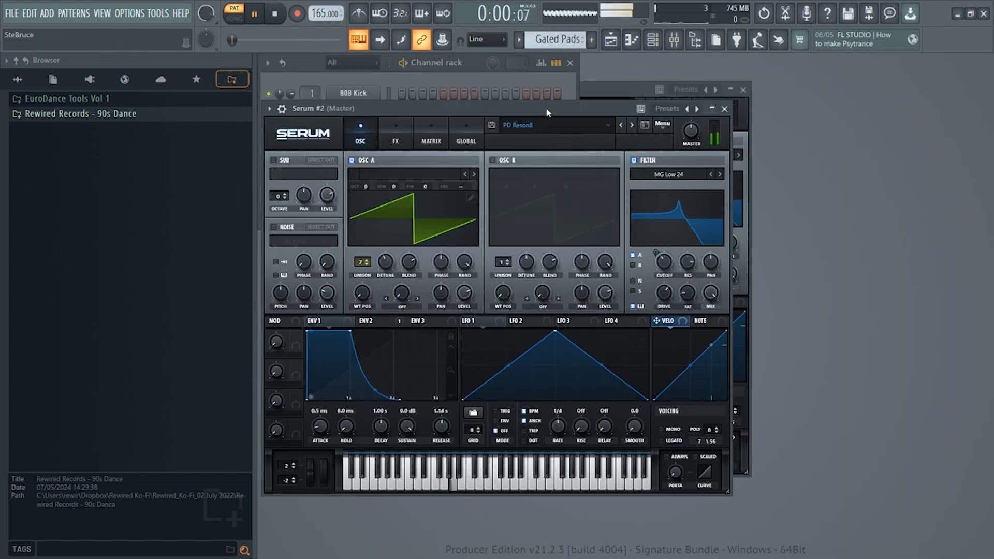
Transpose the Serum #2 note down an octave to A3 and another to A2, auditioning each pitch
left_click(474, 77)
key("space")
left_click(442, 194)
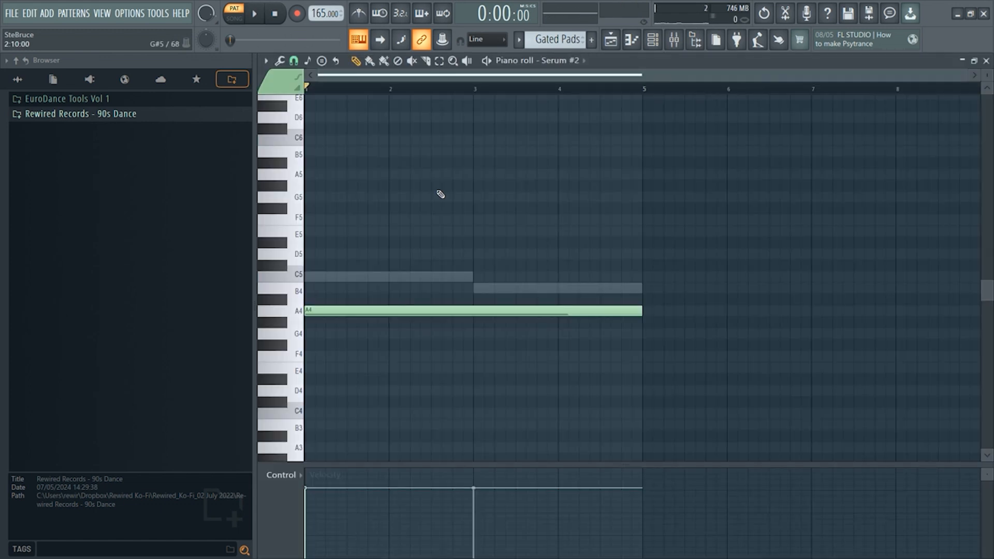
key("ctrl+Down")
key("space")
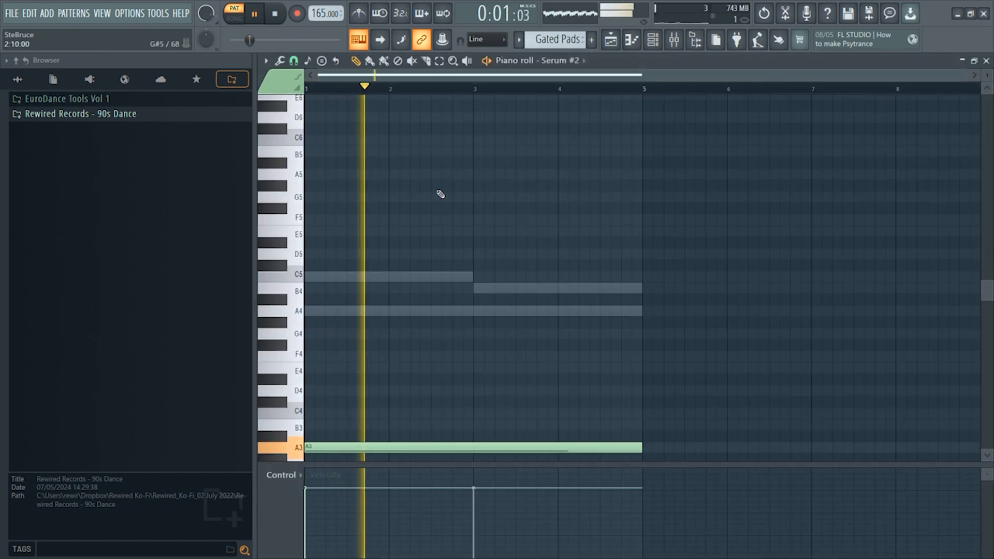
key("space")
key("ctrl+Down")
key("space")
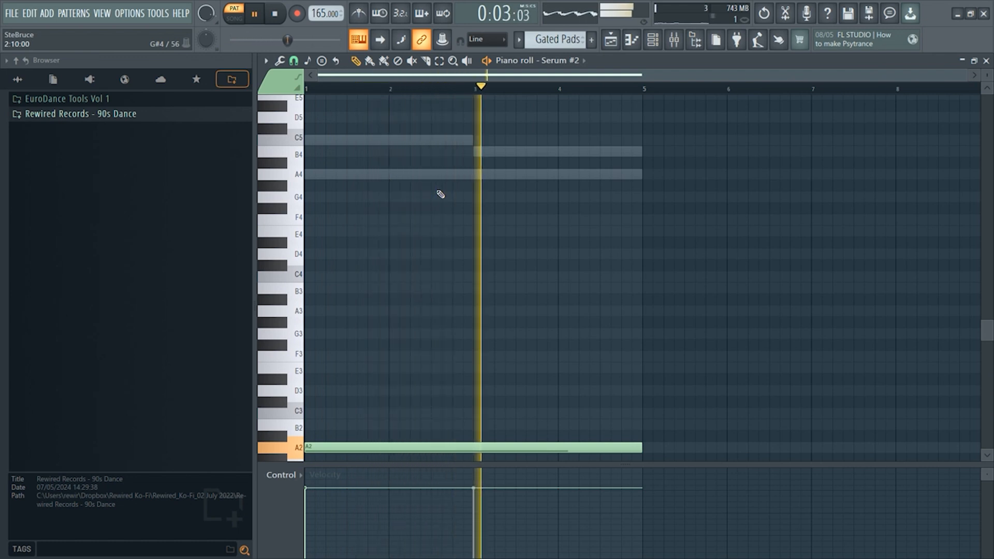
key("space")
Raise the Serum #2 note to A3, audition it, return it to A4 and close the piano roll
key("ctrl+Up")
key("space")
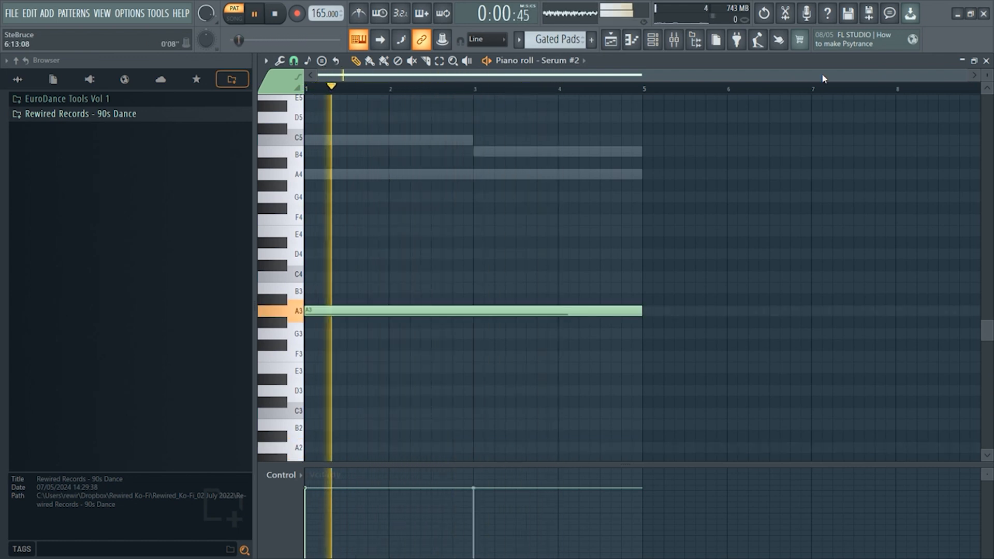
key("space")
key("ctrl+Up")
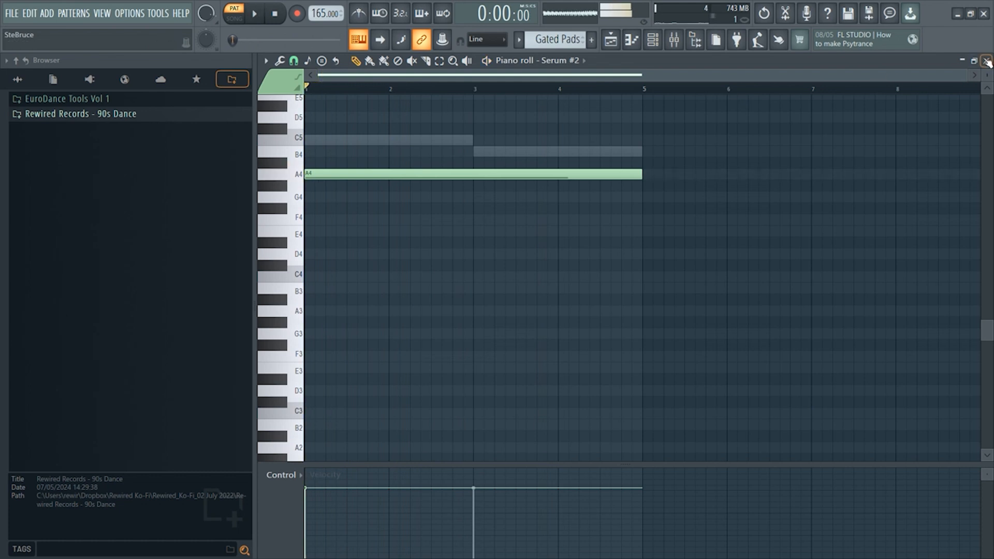
left_click(987, 61)
Switch Serum #2 to the PD Sulphuric preset and audition it with the A4 note
left_click(598, 105)
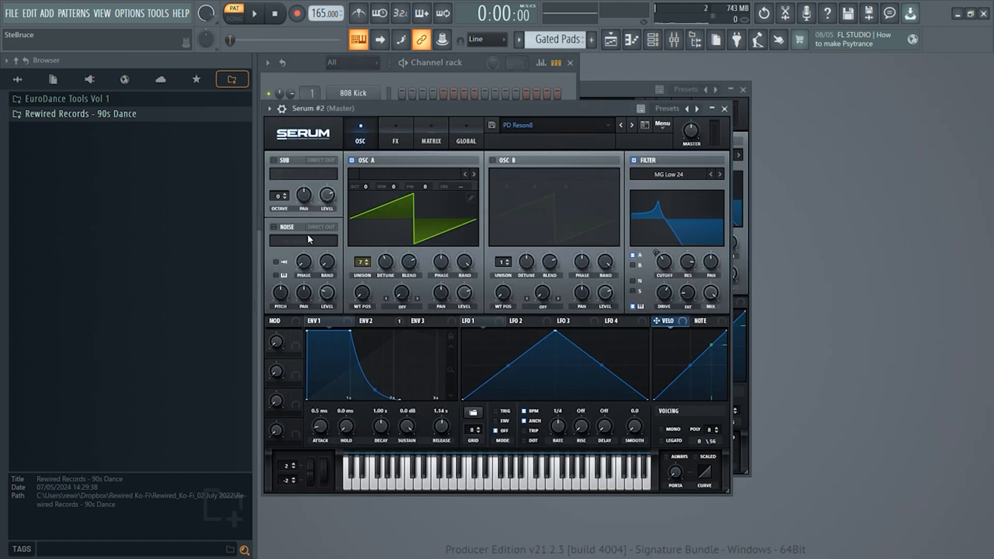
key("space")
scroll(365, 187, "down", 1)
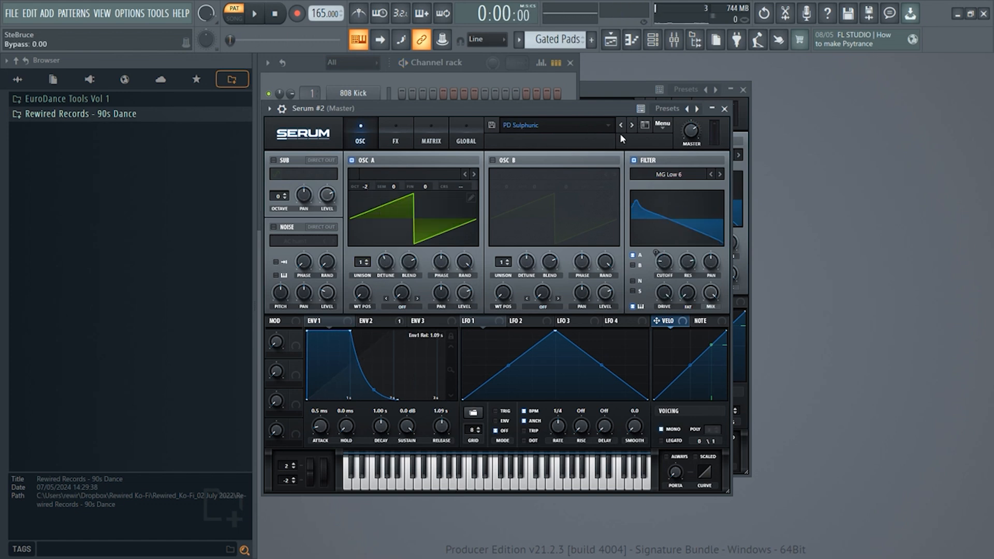
key("space")
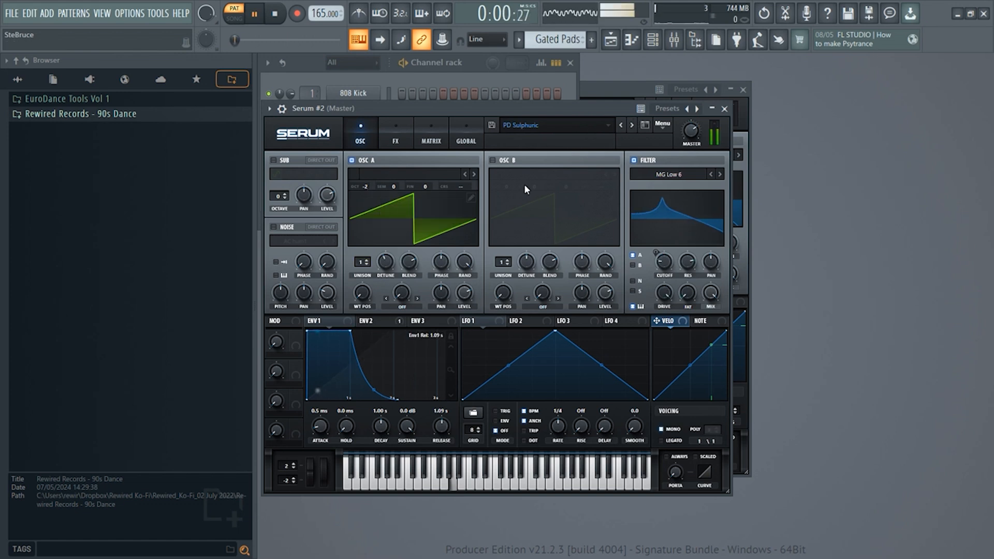
key("space")
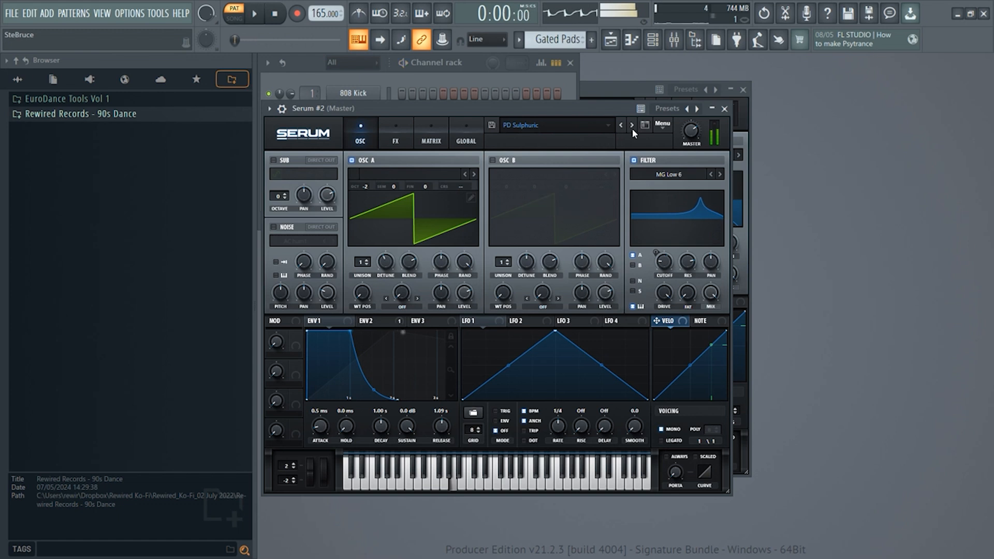
Step Serum #2 forward through the presets from PD Trance Anthem to PL JP Pluck, auditioning along the way
left_click(632, 125)
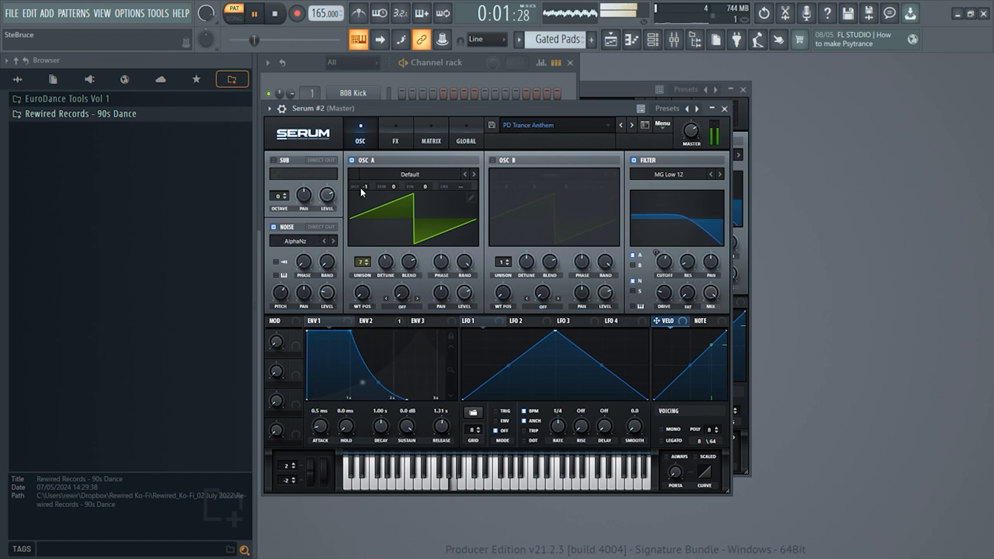
left_click(631, 125)
key("space")
scroll(364, 187, "down", 1)
key("space")
left_click(631, 126)
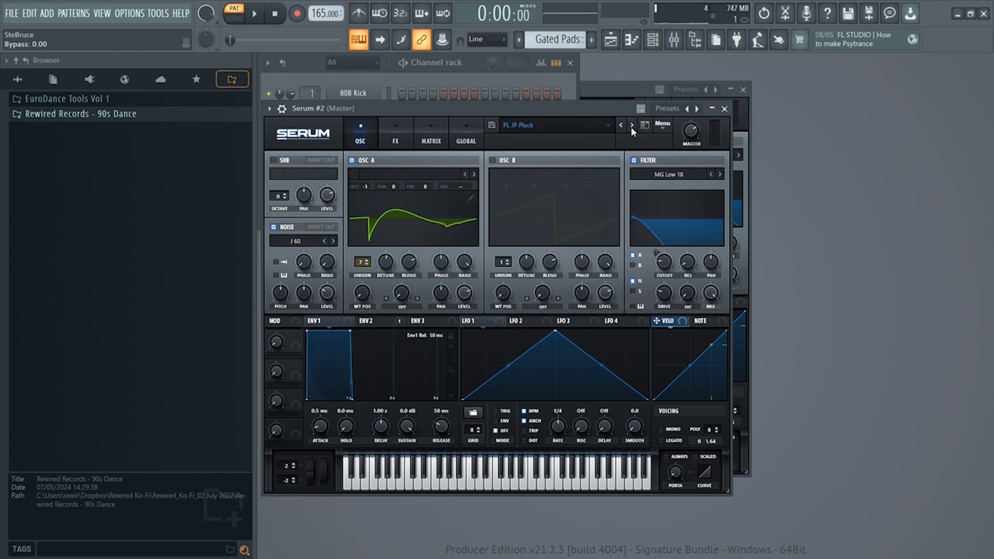
Load the PD Dark Pad preset from the RR Hard Trance Vol 2 bank into Serum #2 and audition it
left_click(613, 127)
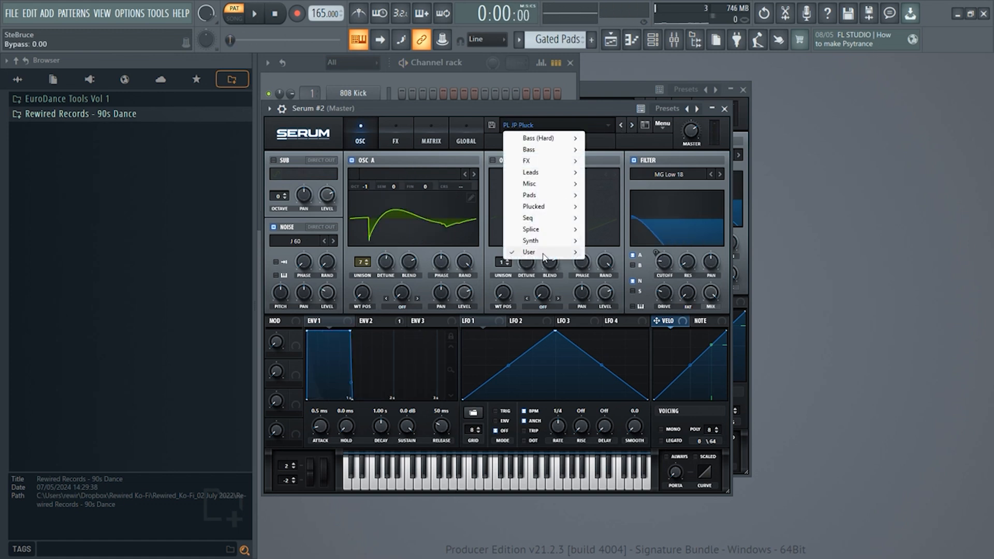
mouse_move(545, 252)
mouse_move(609, 251)
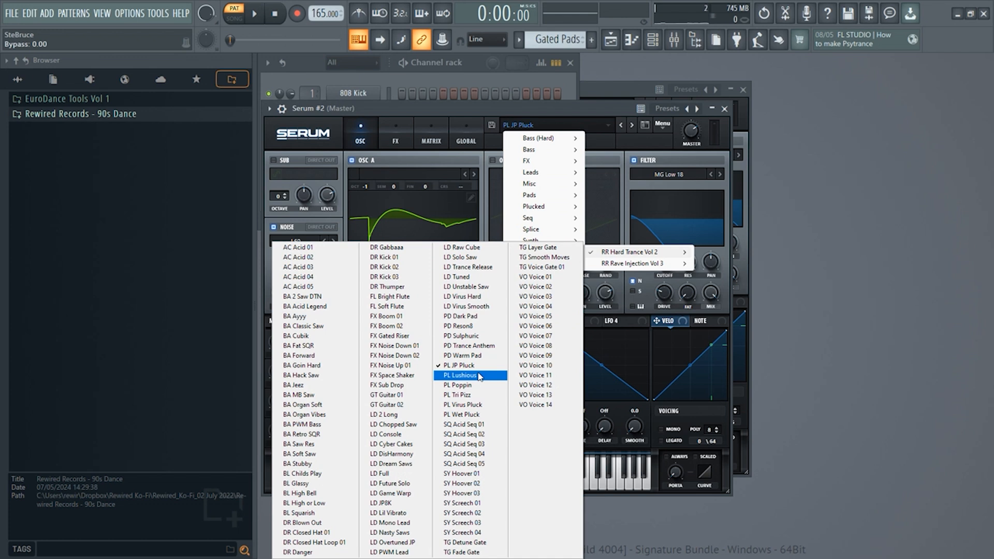
left_click(466, 315)
key("space")
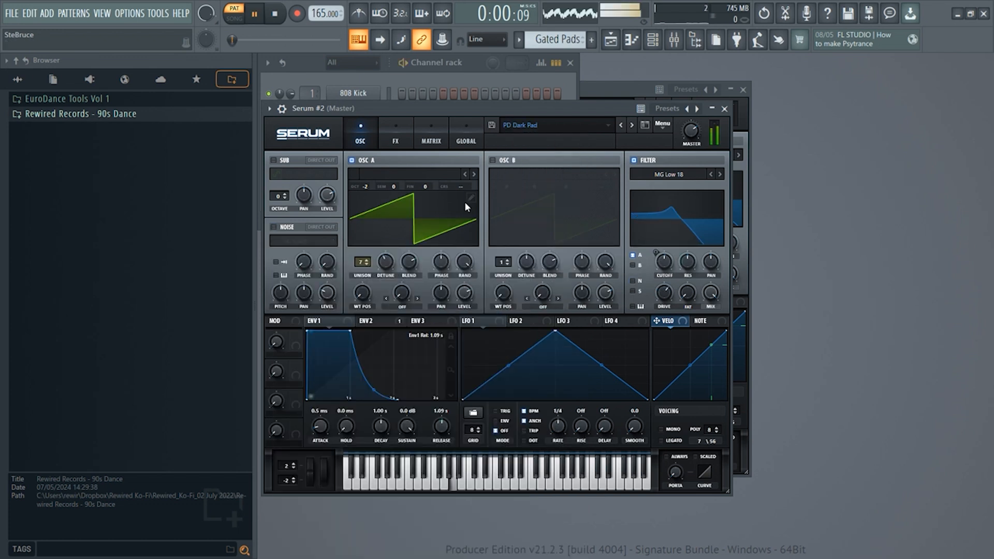
key("space")
Unmute the Serum channel and move the Serum #2 note out of Gated Pads into Pattern 2
key("F6")
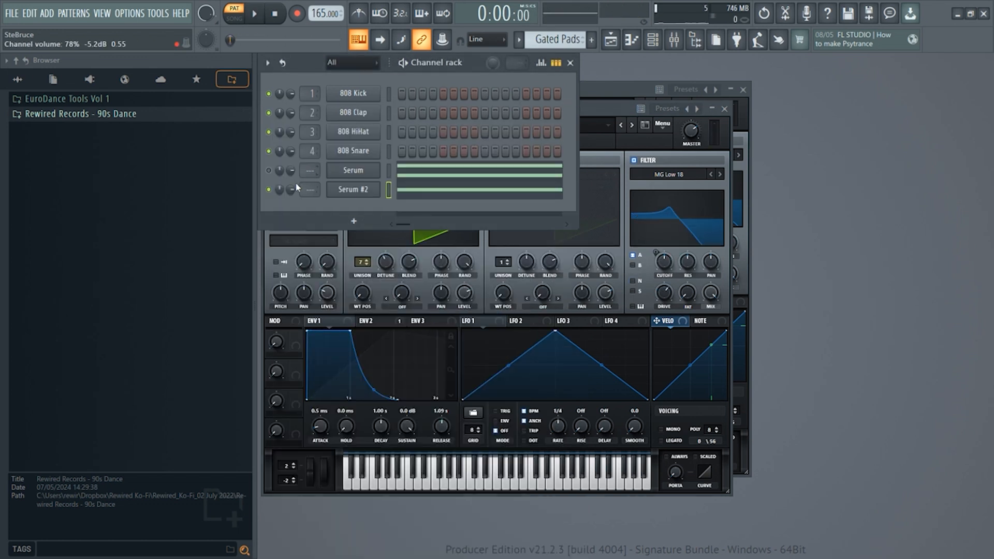
left_click(268, 170)
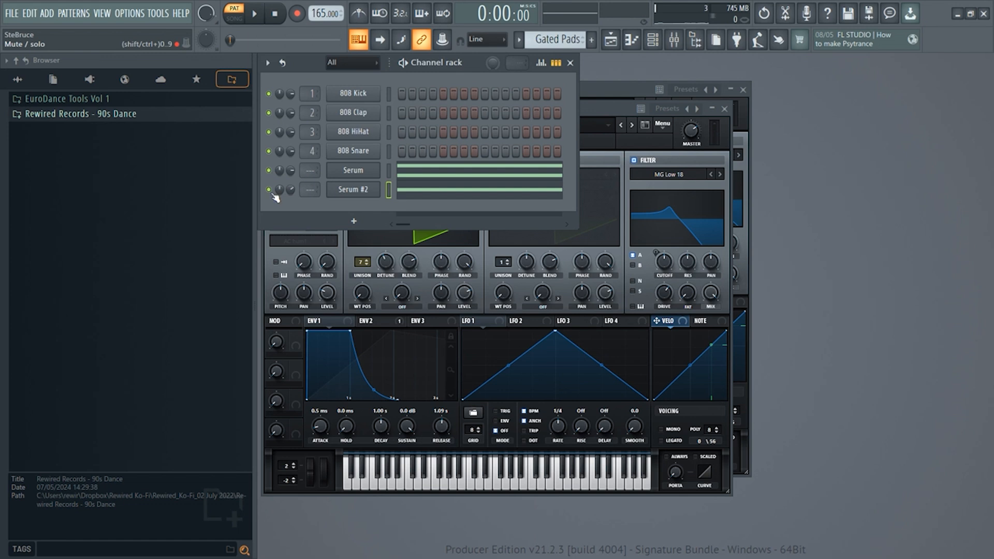
key("ctrl+x")
left_click_drag(548, 42, 548, 39)
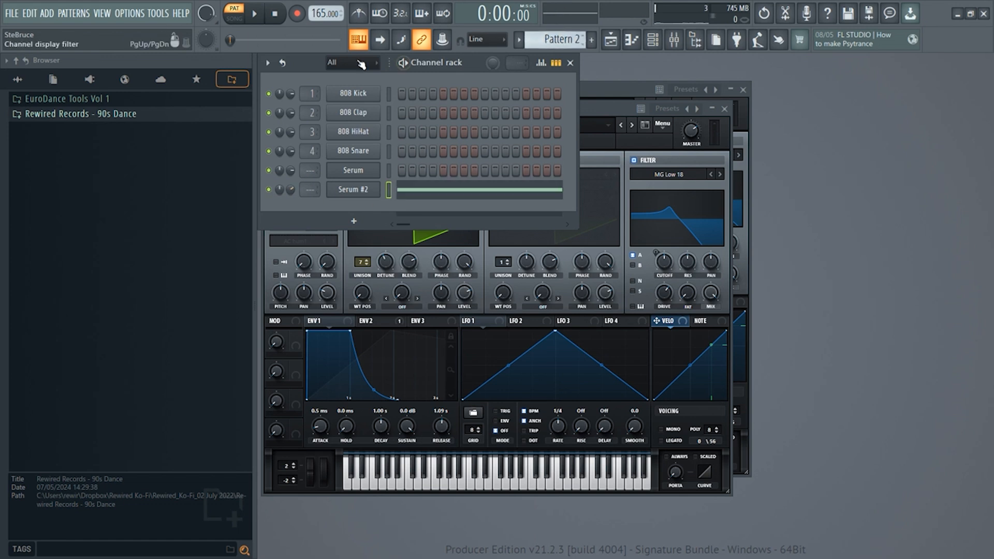
Switch to song mode, place Pattern 2 twice on Track 2 across bars 9 to 16, and play the arrangement from bar 5
left_click(238, 23)
left_click_drag(688, 154, 853, 171)
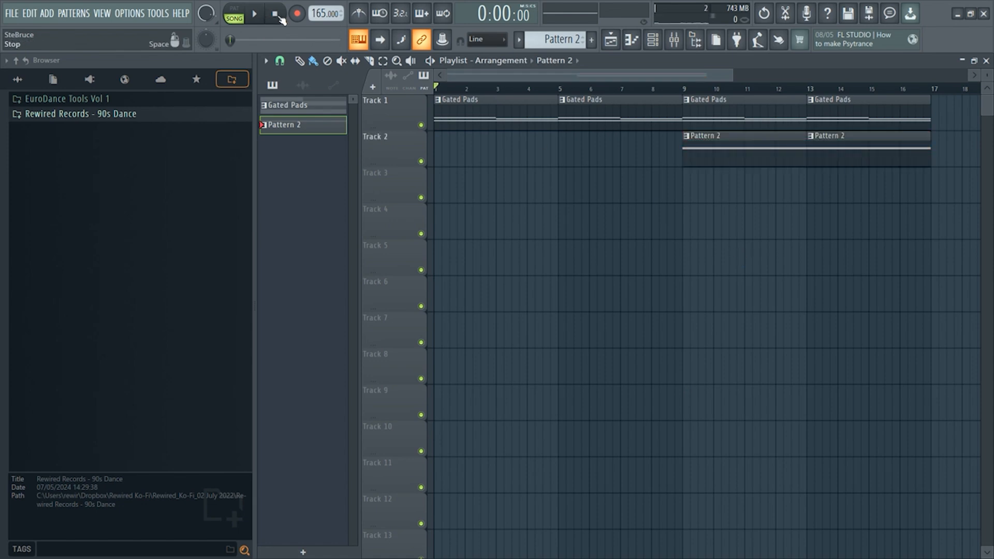
left_click(558, 86)
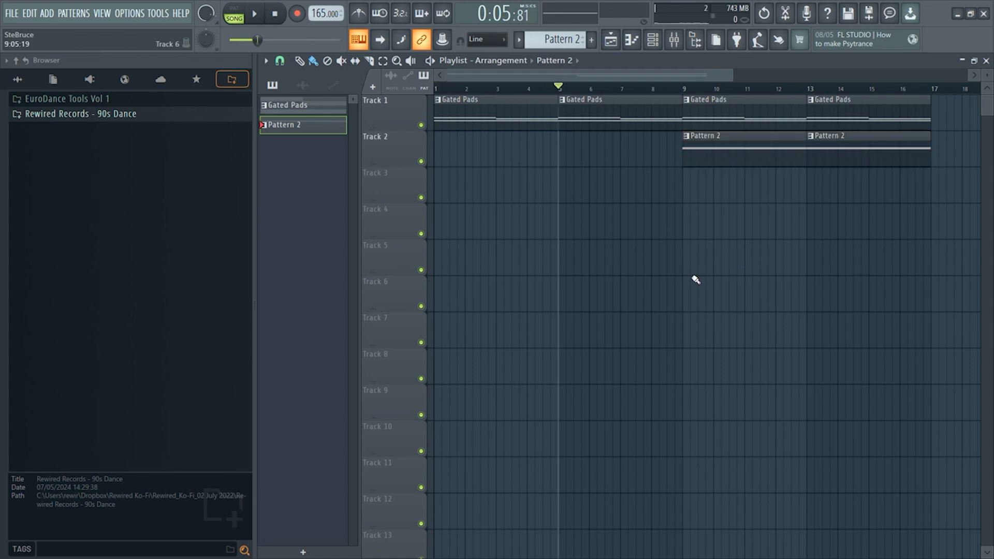
key("space")
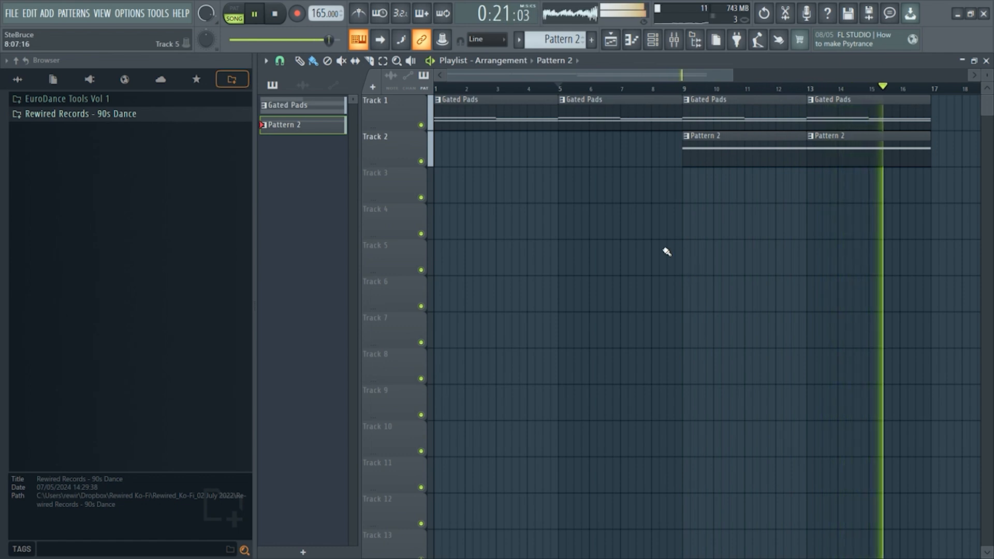
key("space")
Open the Gated Pads pattern and add a third Serum instrument channel to the project
left_click_drag(622, 76, 689, 78)
double_click(607, 107)
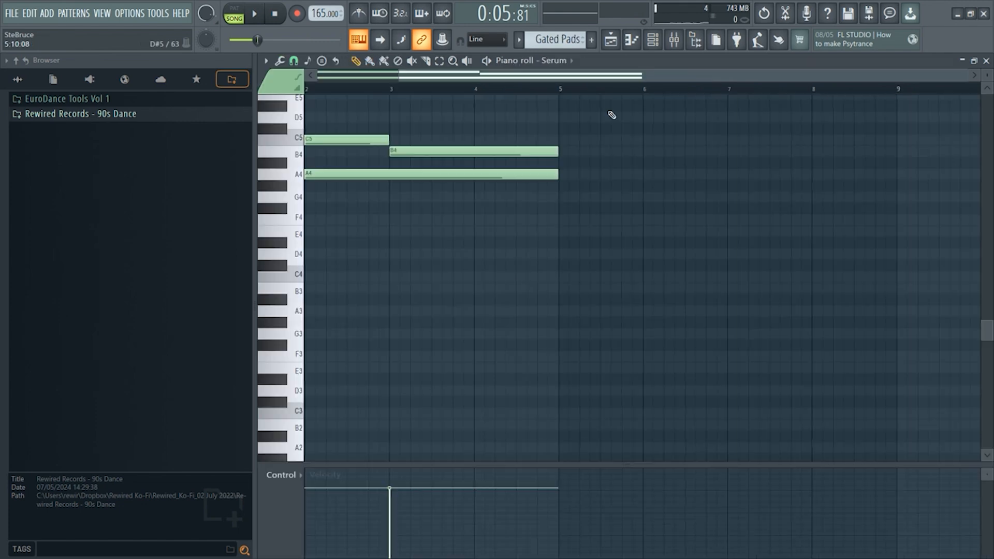
left_click(657, 45)
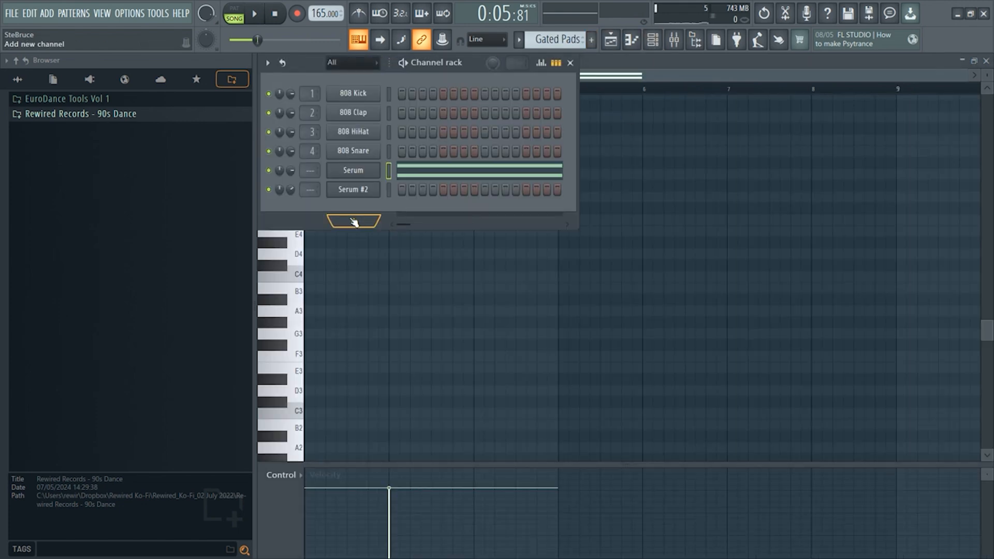
left_click(353, 222)
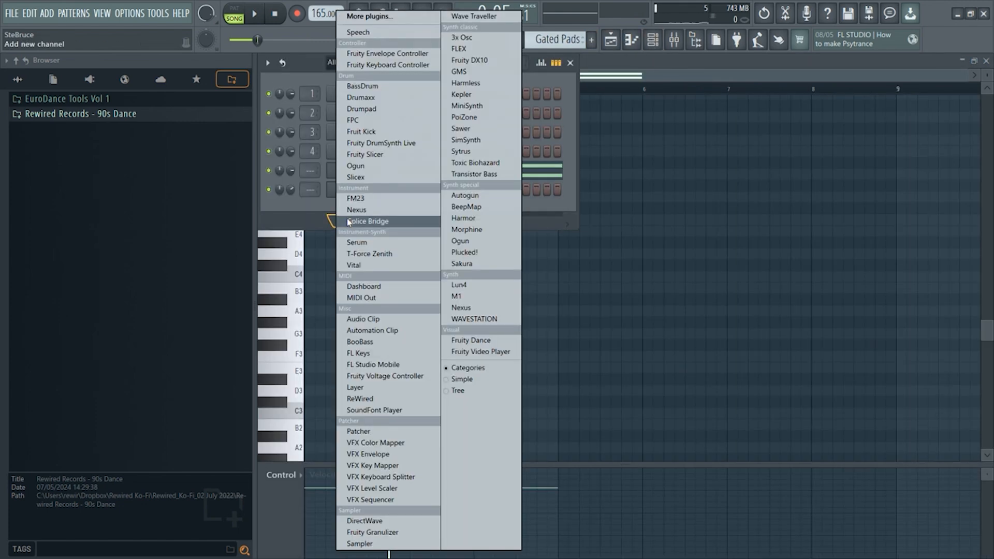
left_click(376, 243)
Load the PL Wet Pluck preset from the user presets into Serum #3
left_click(545, 145)
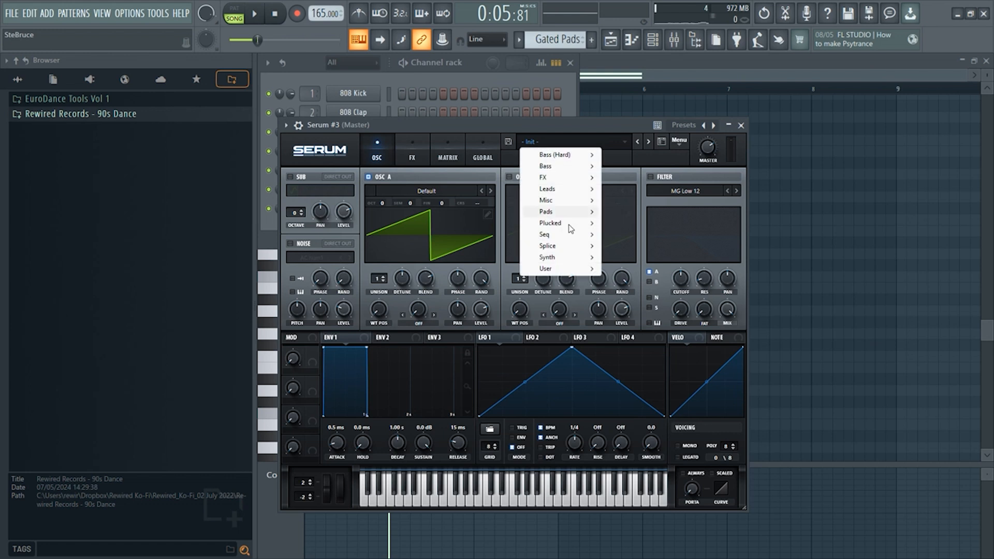
mouse_move(572, 273)
mouse_move(656, 276)
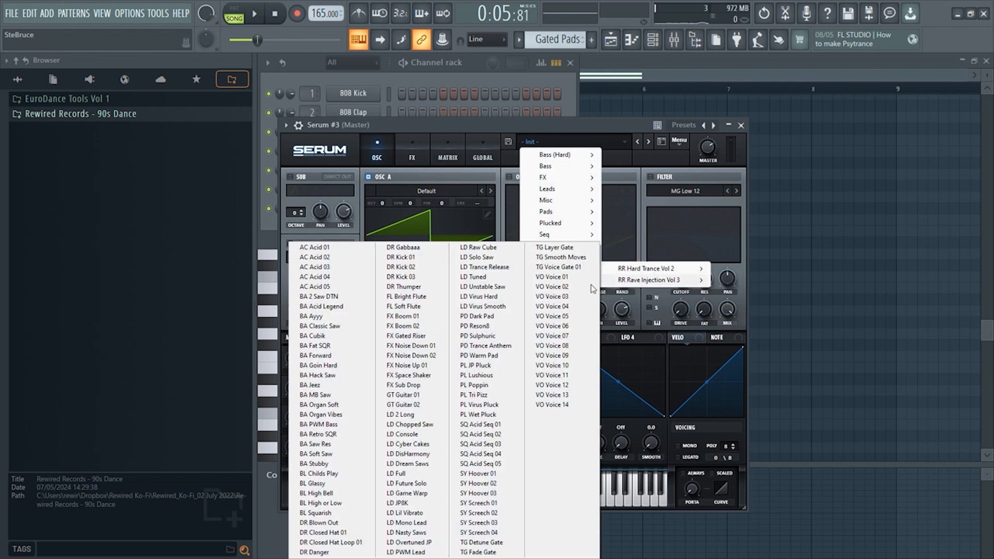
left_click(489, 417)
Select the playlist range from bar 9 to bar 13 as the loop region and play it
key("F6")
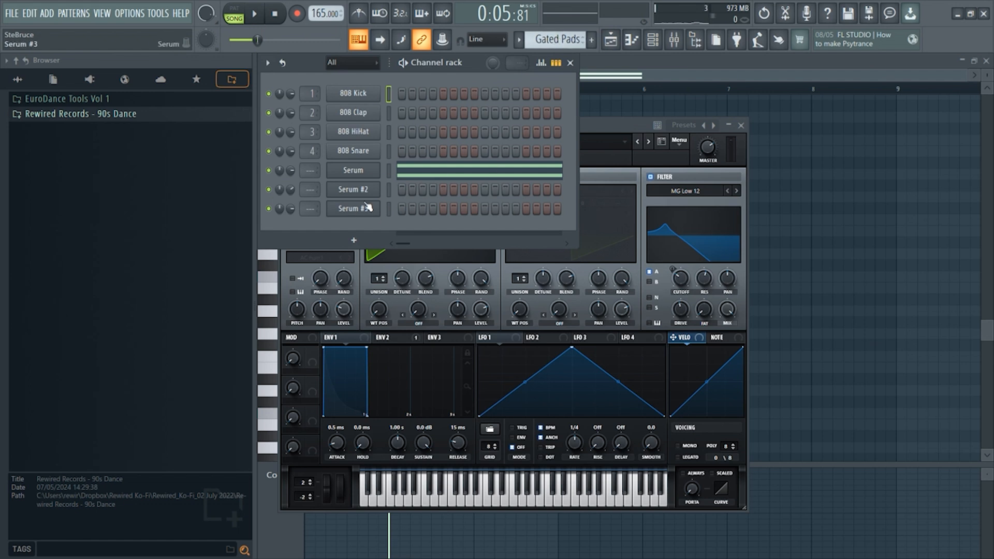
key("F5")
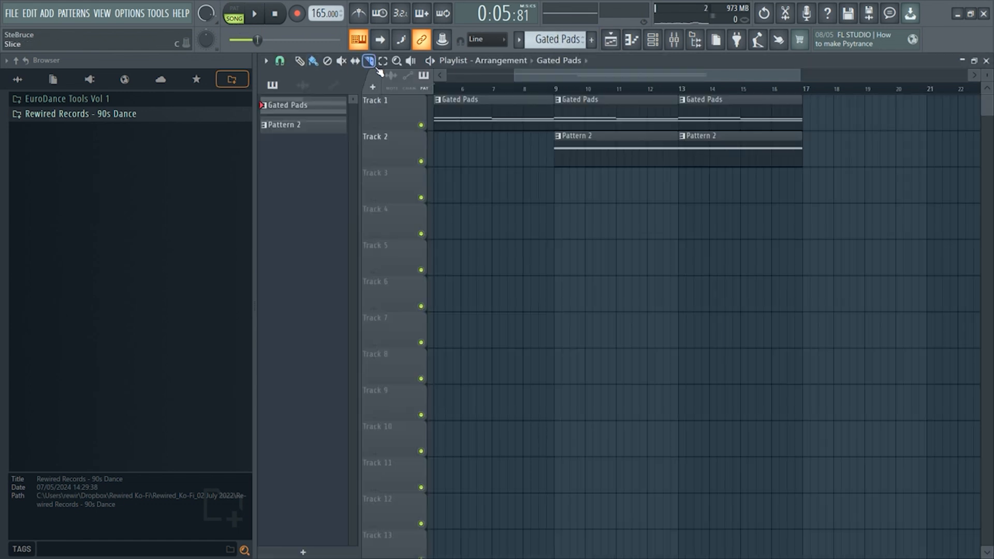
left_click_drag(557, 91, 678, 91)
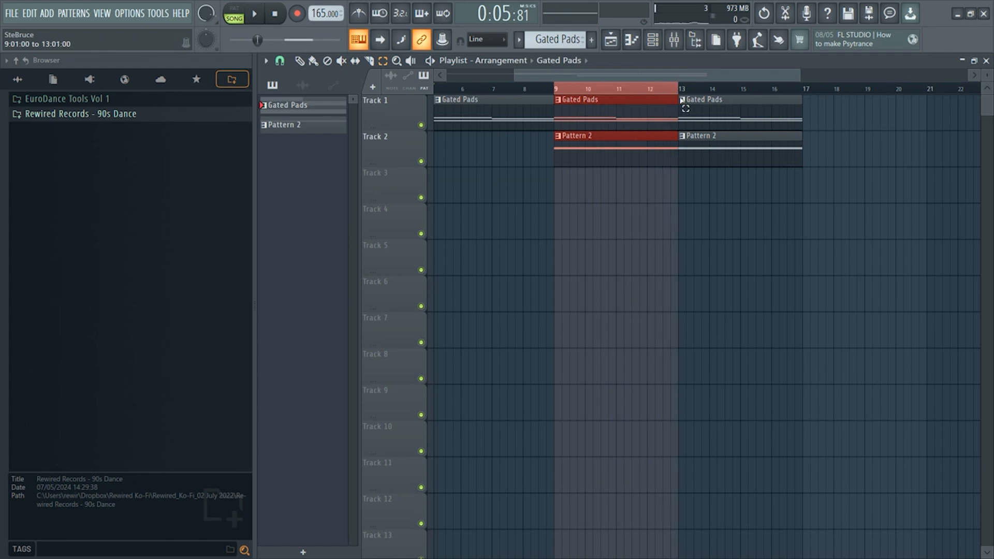
key("space")
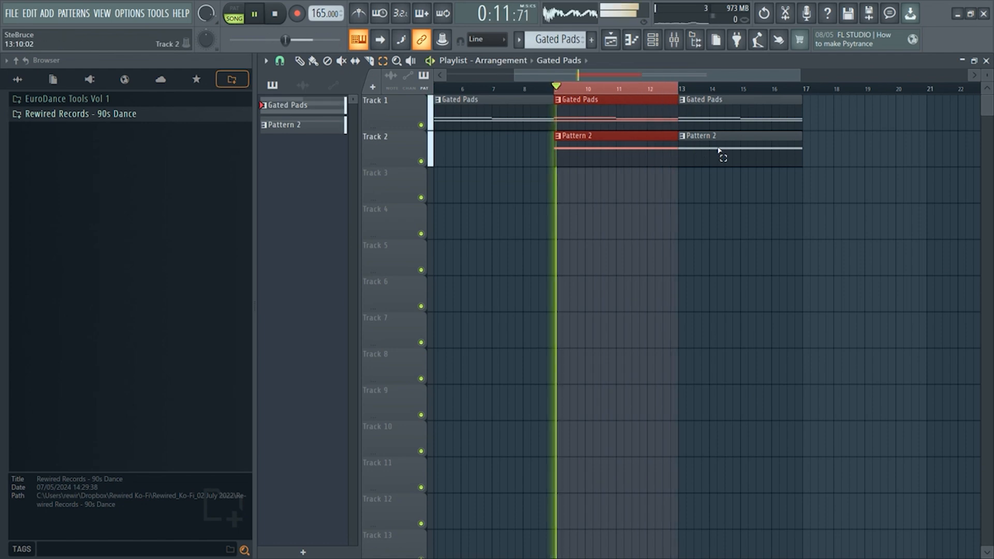
key("space")
Close the playlist, open the Serum #3 piano roll in Gated Pads, and audition pitches around E5
left_click(986, 60)
right_click(373, 207)
left_click(409, 207)
scroll(388, 264, "up", 3)
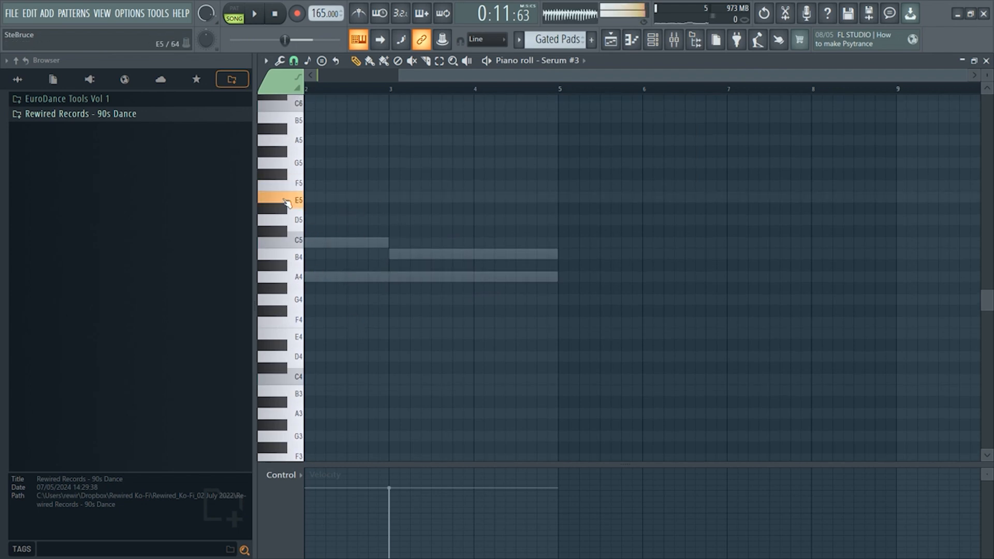
key("space")
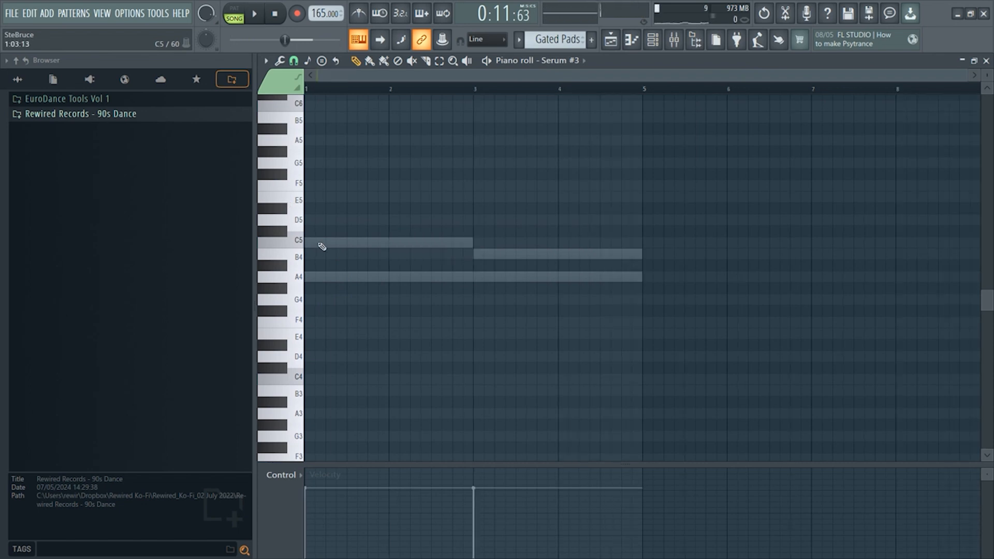
Enter short off-beat Serum #3 notes C5, B4, A4 in bars 1 and 2, and B4, A4, G4 in bars 3 and 4, auditioning them
left_click(323, 243)
left_click_drag(485, 239, 323, 234)
key("space")
left_click(359, 276)
key("space")
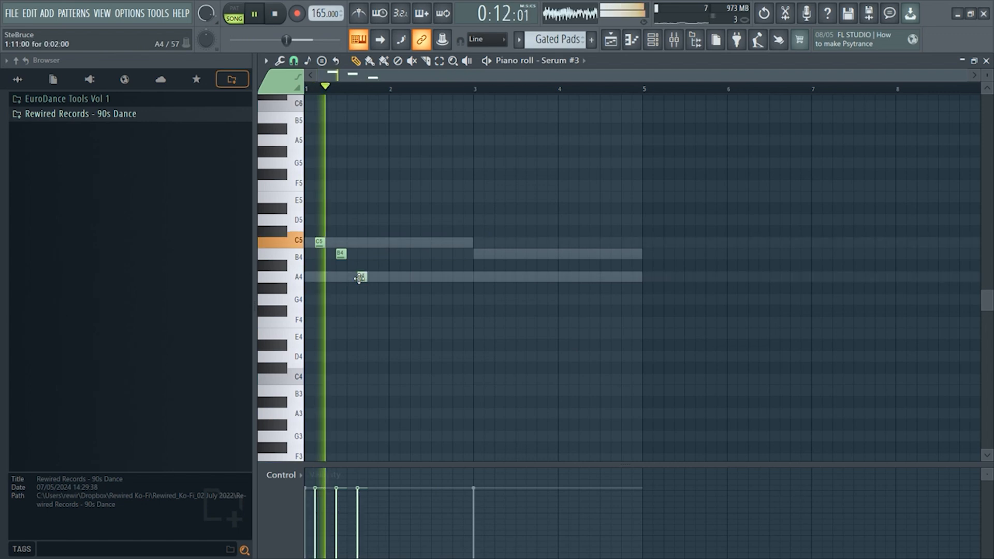
key("space")
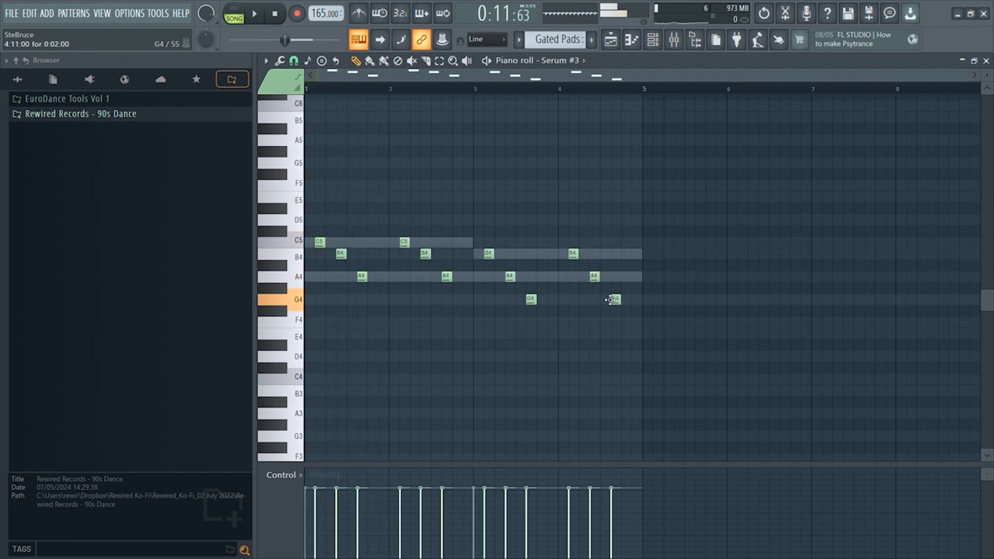
Audition the Serum #3 melody, adding closing notes E5, D5, D5 and E5 at the ends of bars 1 to 4
key("space")
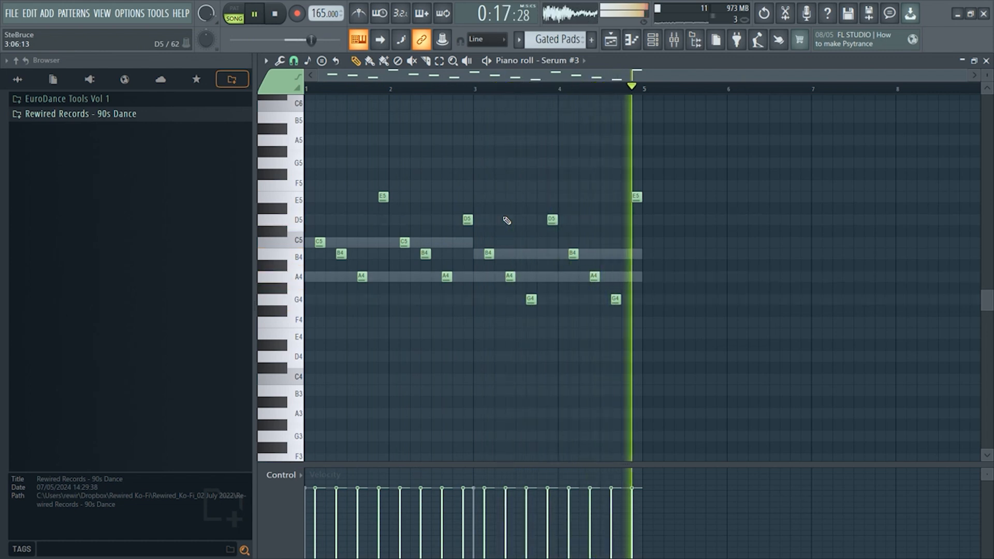
key("space")
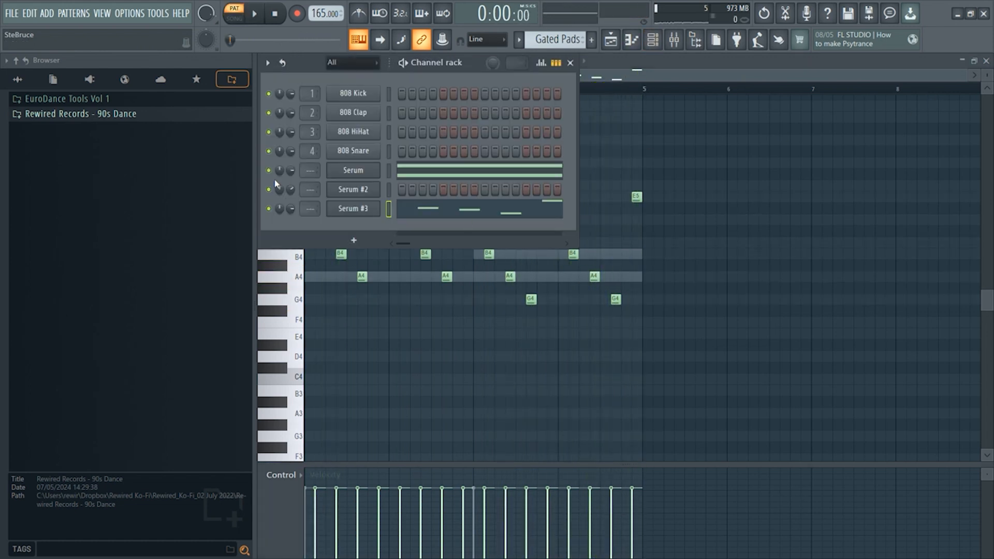
Switch Serum #3 to the PL Lushious preset with oscillator A's octave at +1, auditioning it together with the pads
left_click(351, 210)
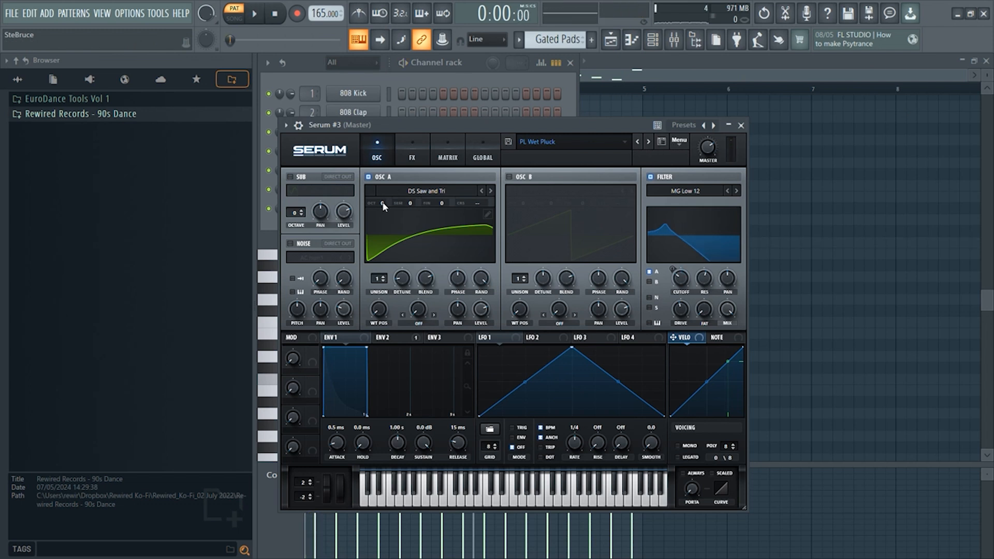
key("space")
scroll(384, 203, "up", 1)
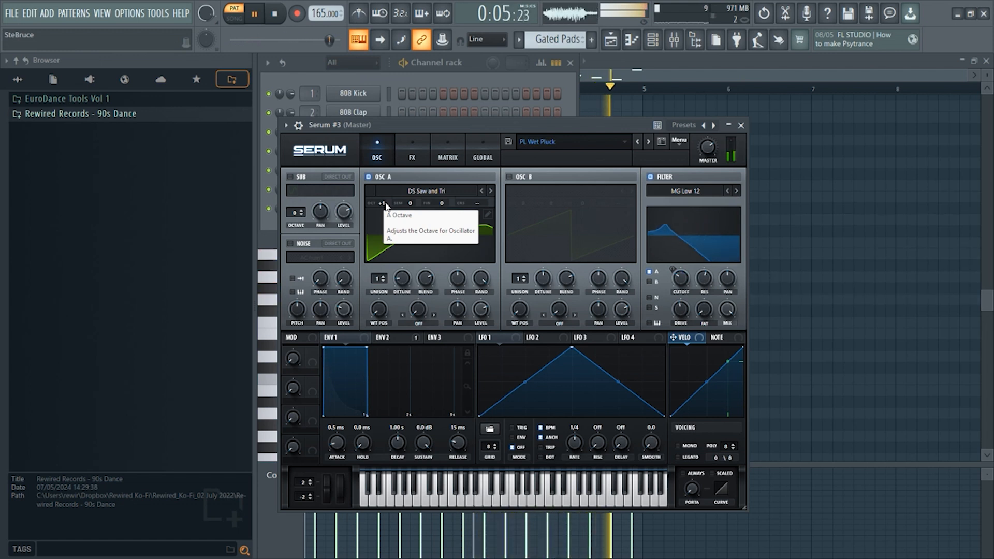
left_click(452, 76)
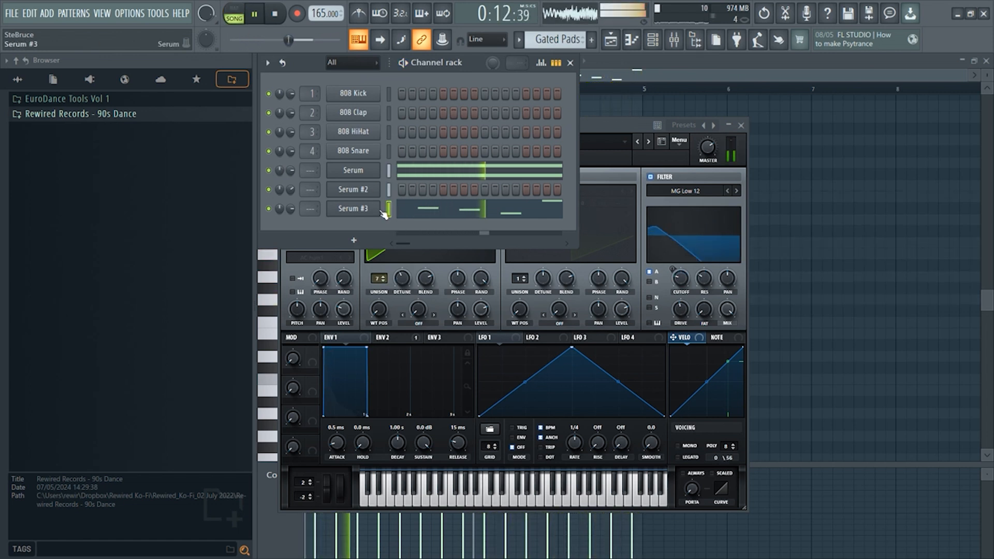
left_click(628, 125)
scroll(381, 203, "up", 1)
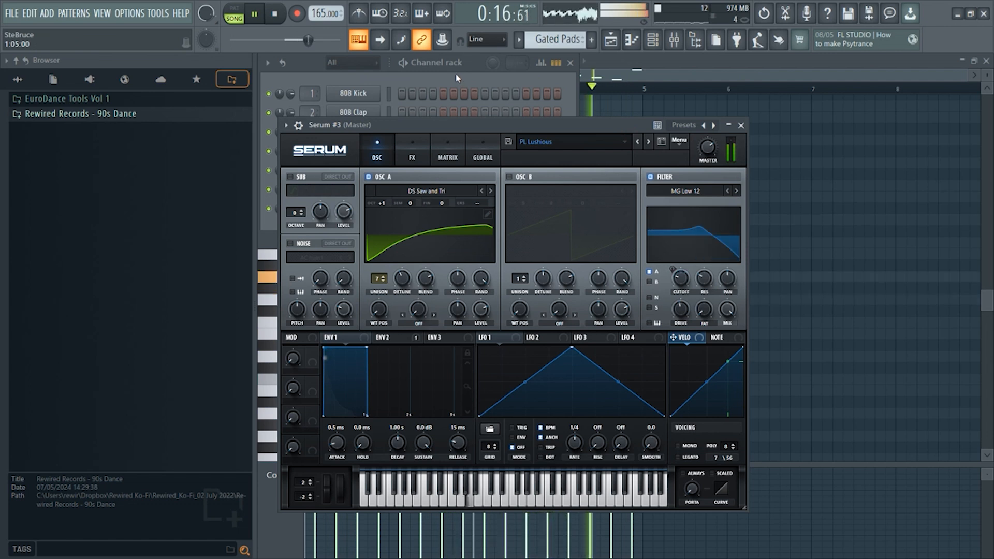
left_click(457, 78)
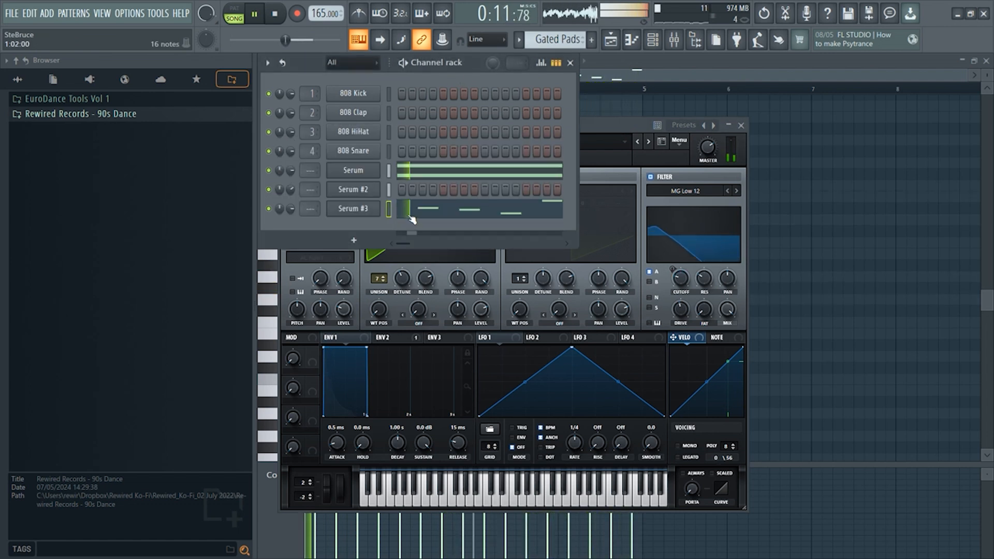
key("space")
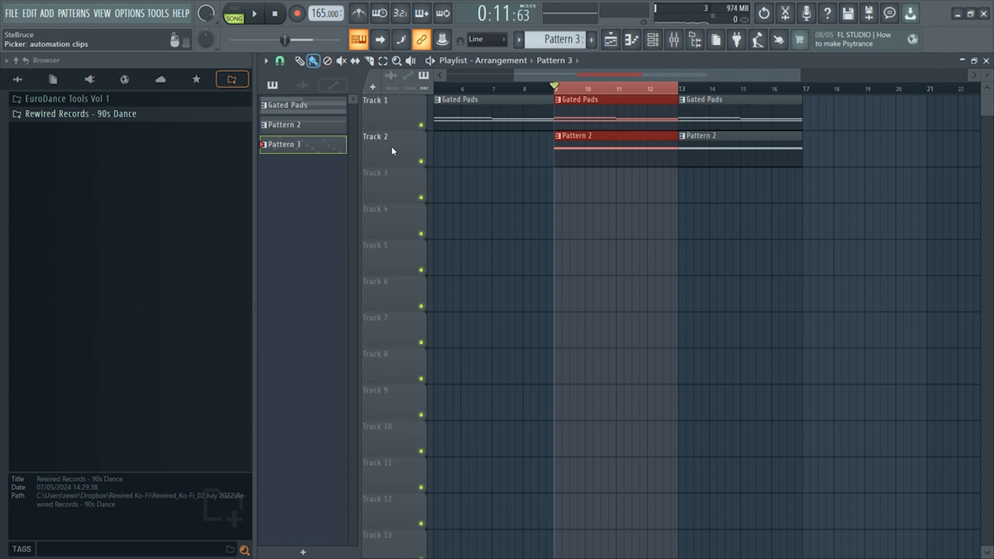
Clear the playlist loop region and paint Pattern 3 clips on Track 3 from bar 1 up to bar 17
scroll(582, 282, "down", 4)
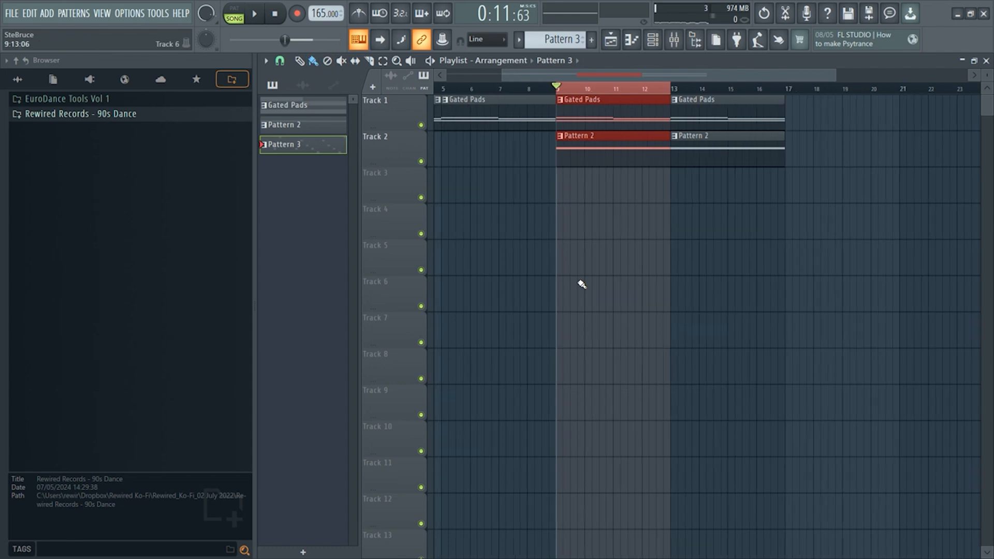
double_click(567, 89)
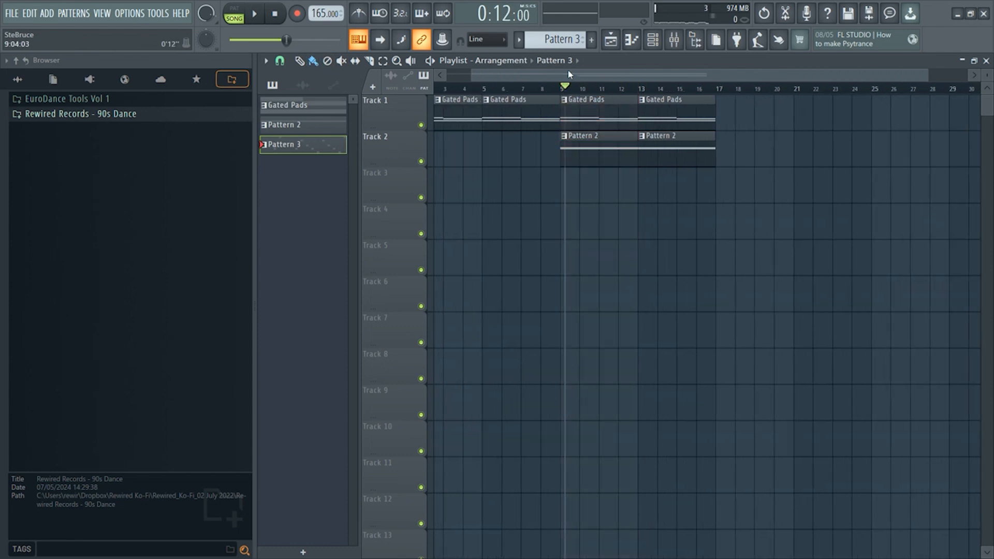
left_click_drag(567, 75, 539, 76)
left_click_drag(438, 193, 678, 195)
left_click(274, 15)
Open Serum #3 from the channel rack and set its delay effect's wet mix to 44%
left_click(631, 40)
left_click(655, 41)
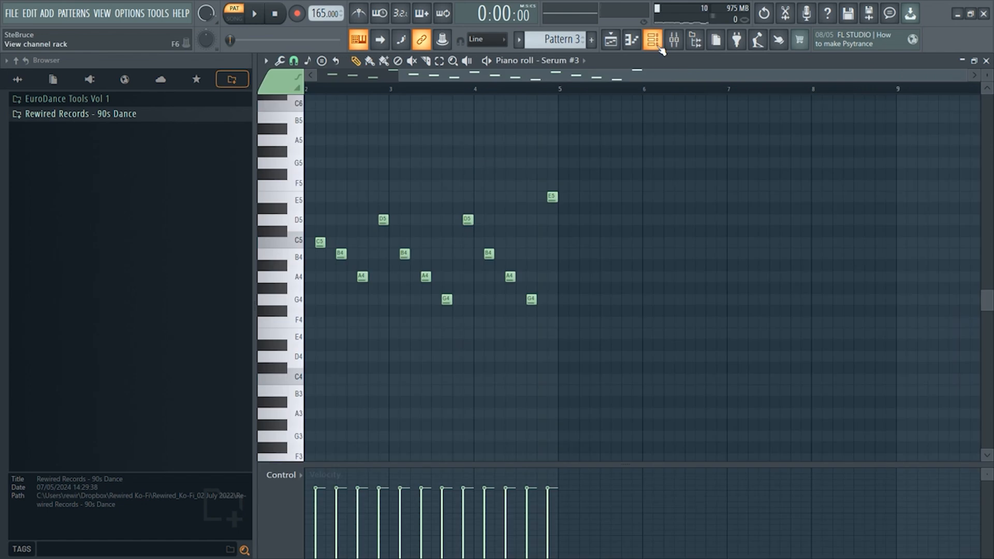
left_click(364, 213)
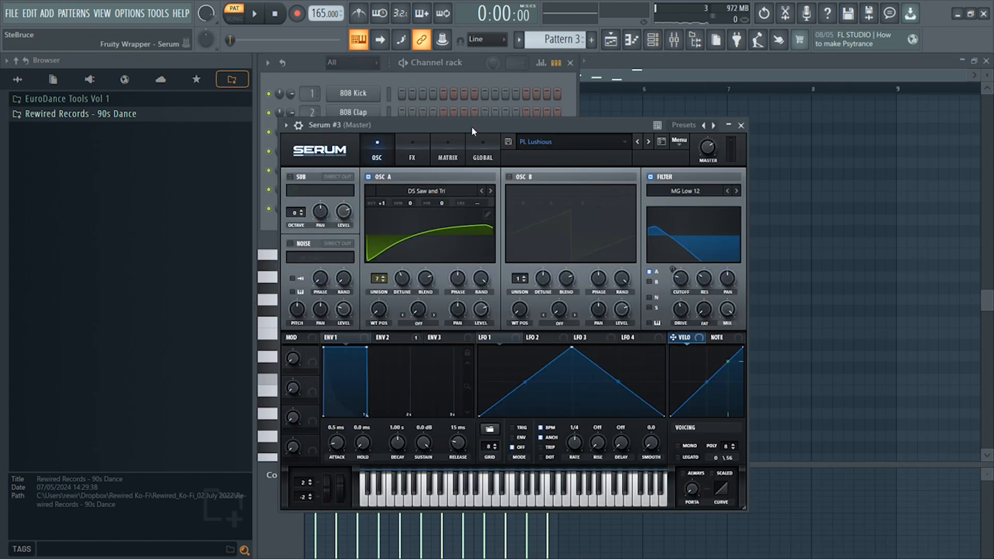
left_click(419, 145)
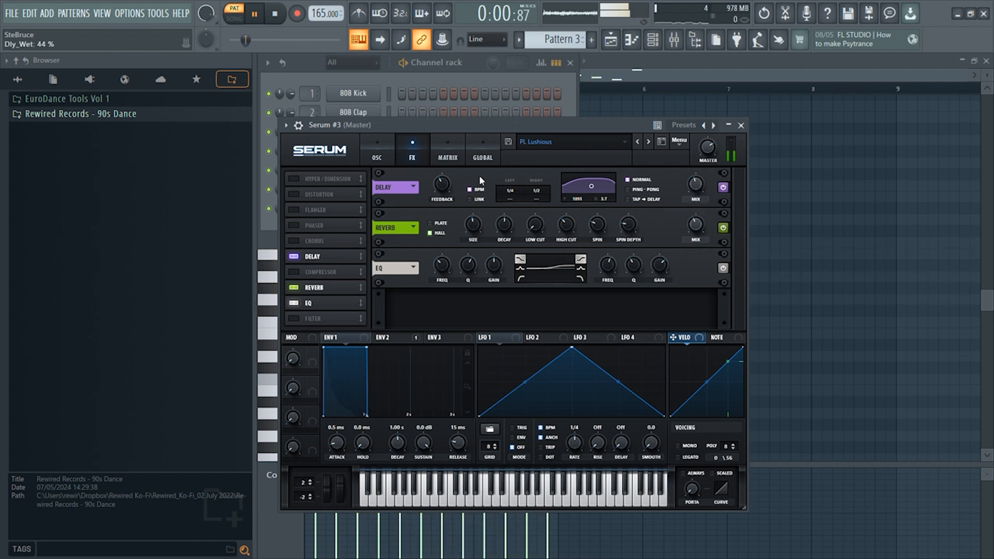
Set Serum #3's filter drive to 52% and turn its filter cutoff down low while auditioning Pattern 3
left_click(376, 155)
mouse_move(710, 244)
left_mouse_down()
mouse_move(709, 253)
mouse_move(704, 245)
left_mouse_up()
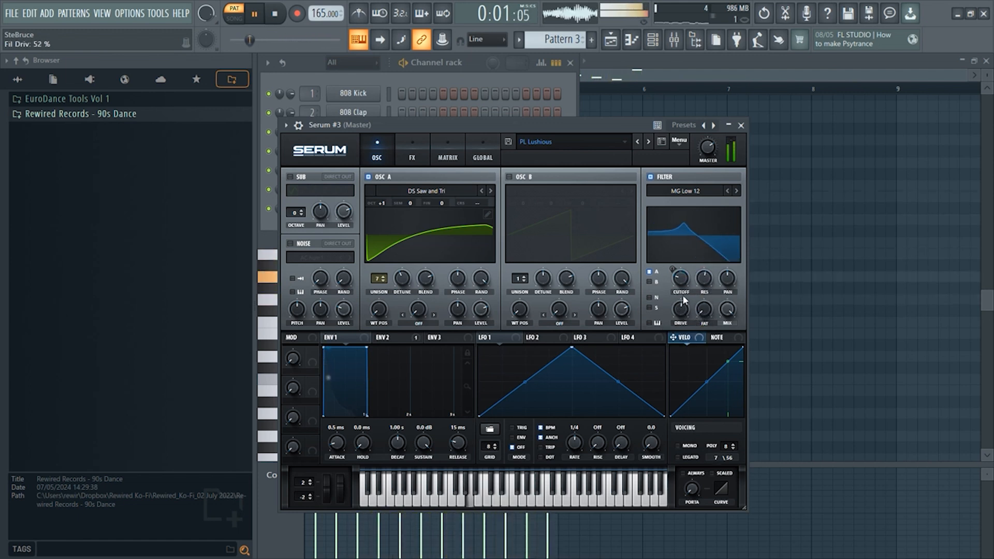
mouse_move(680, 294)
mouse_move(680, 294)
left_mouse_down()
mouse_move(679, 277)
mouse_move(678, 285)
left_mouse_up()
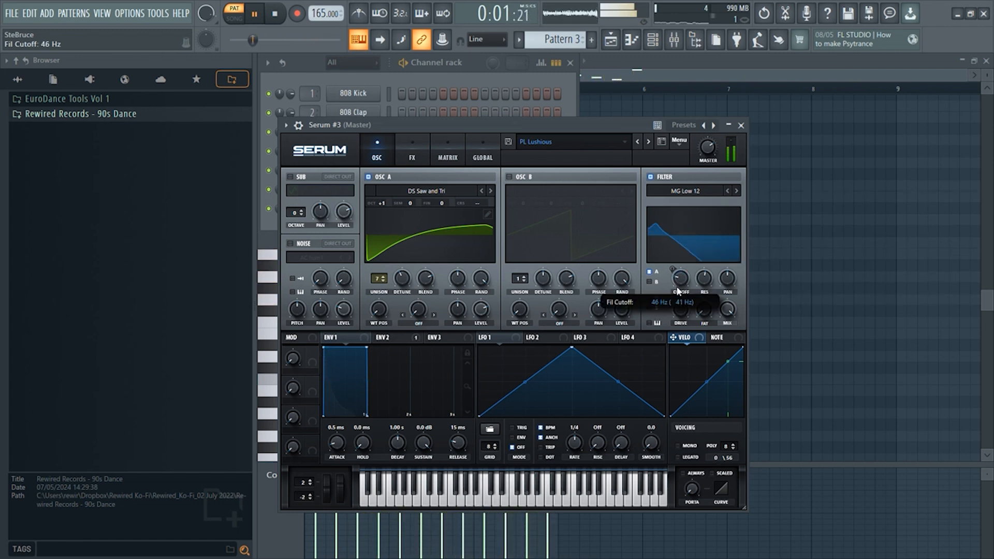
mouse_move(676, 291)
left_mouse_down()
mouse_move(675, 275)
mouse_move(680, 295)
mouse_move(679, 286)
left_mouse_up()
key("space")
key("space")
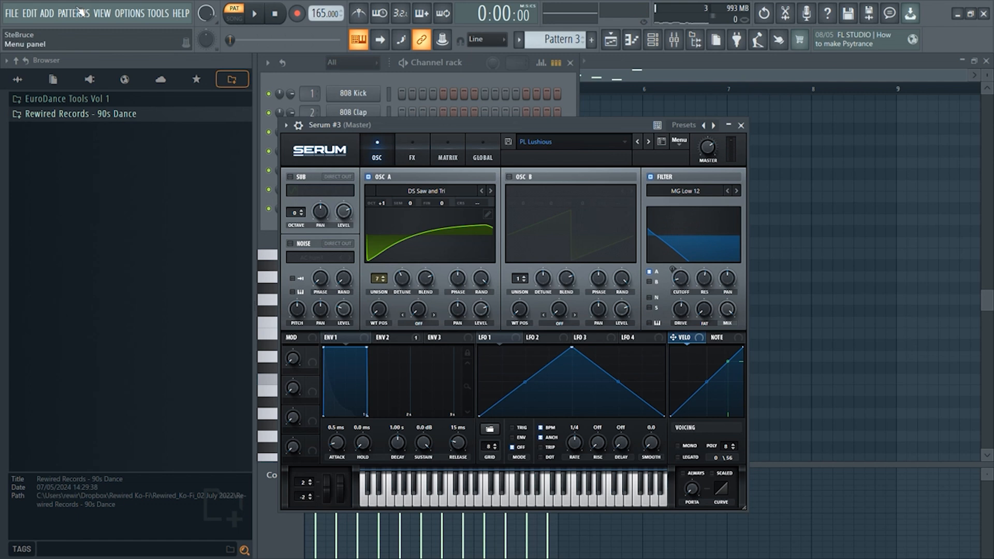
Create an automation clip for the last tweaked parameter, Serum #3's filter cutoff, and show it in the playlist
left_click(161, 13)
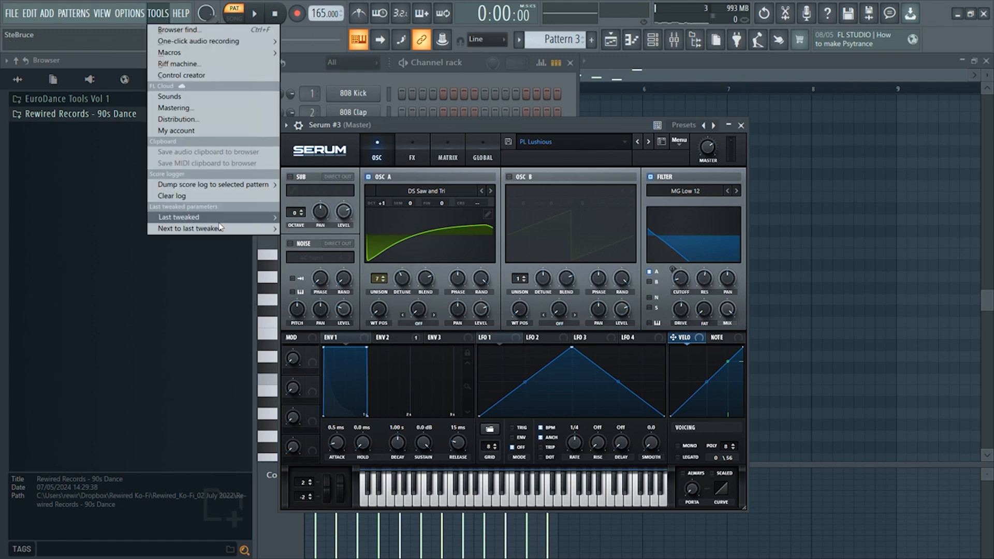
mouse_move(220, 218)
left_click(350, 300)
left_click(829, 200)
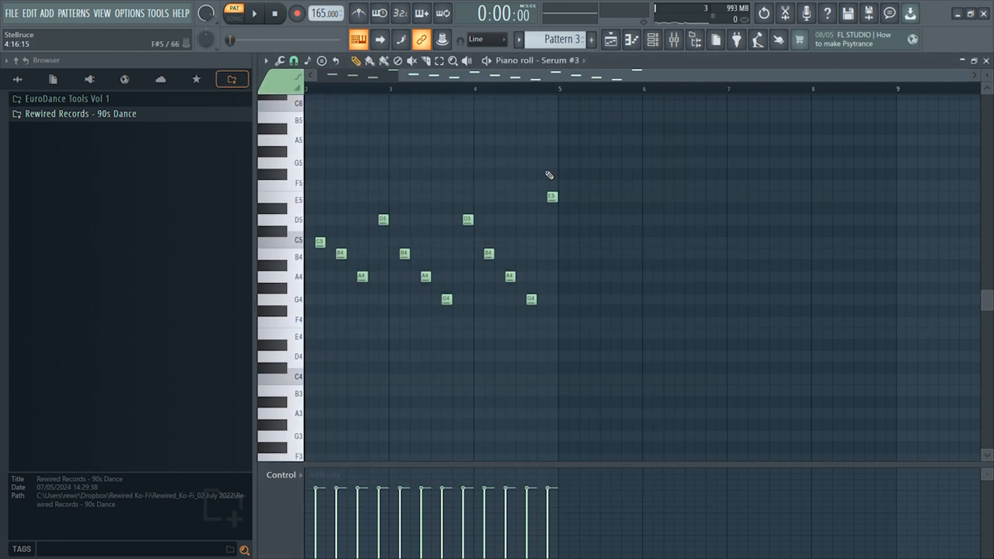
key("F5")
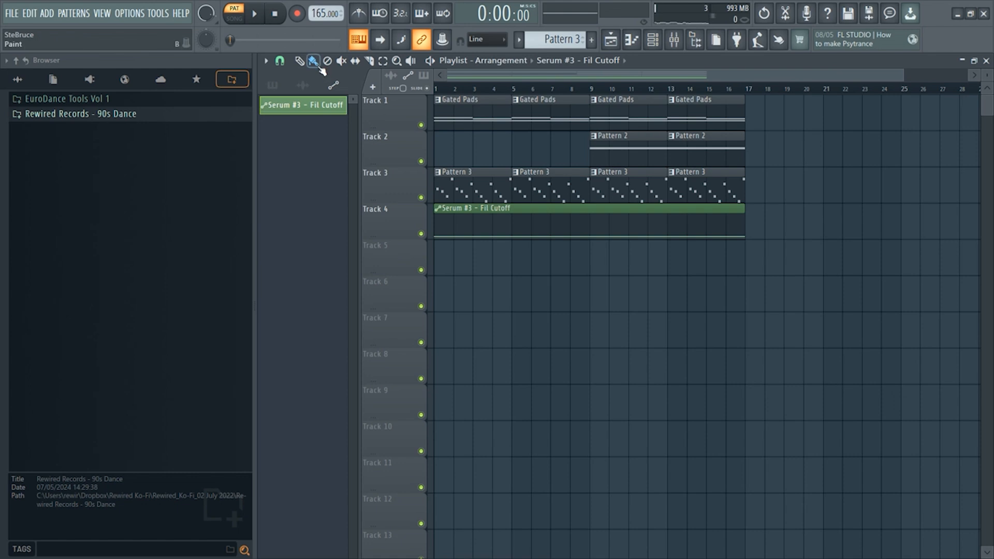
Add a point at bar 9 of the filter cutoff automation, raise it to about 48%, and play the arrangement from the start
left_click_drag(590, 236, 591, 228)
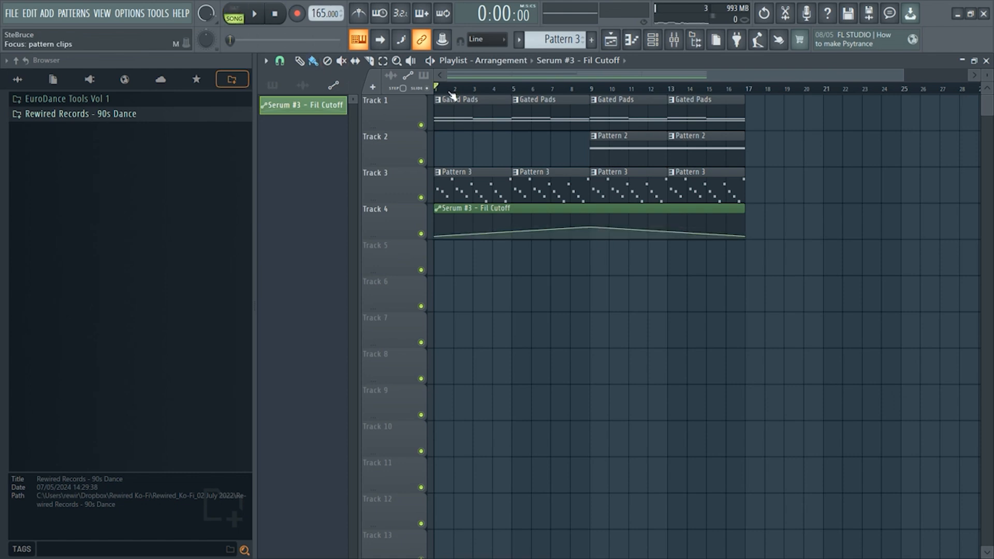
left_click(275, 16)
key("space")
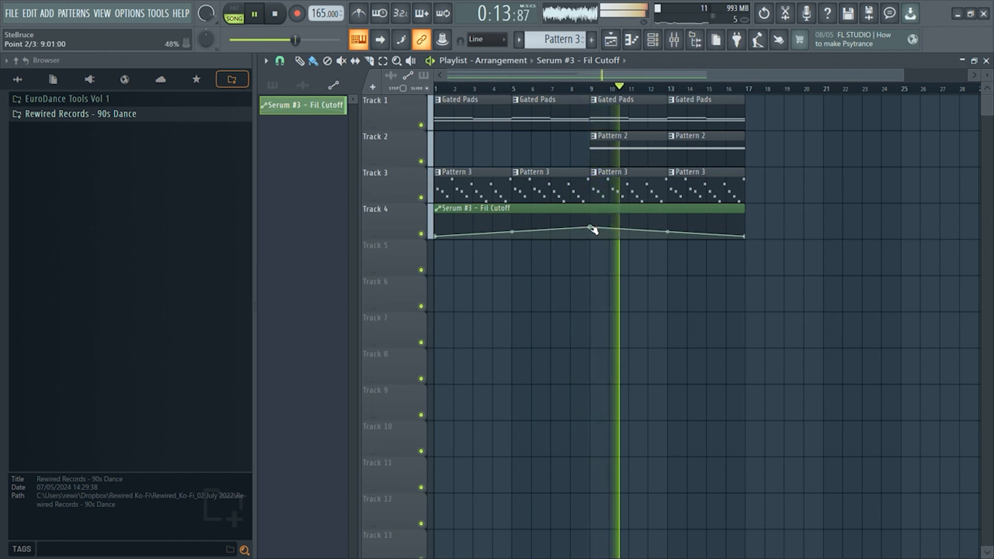
key("space")
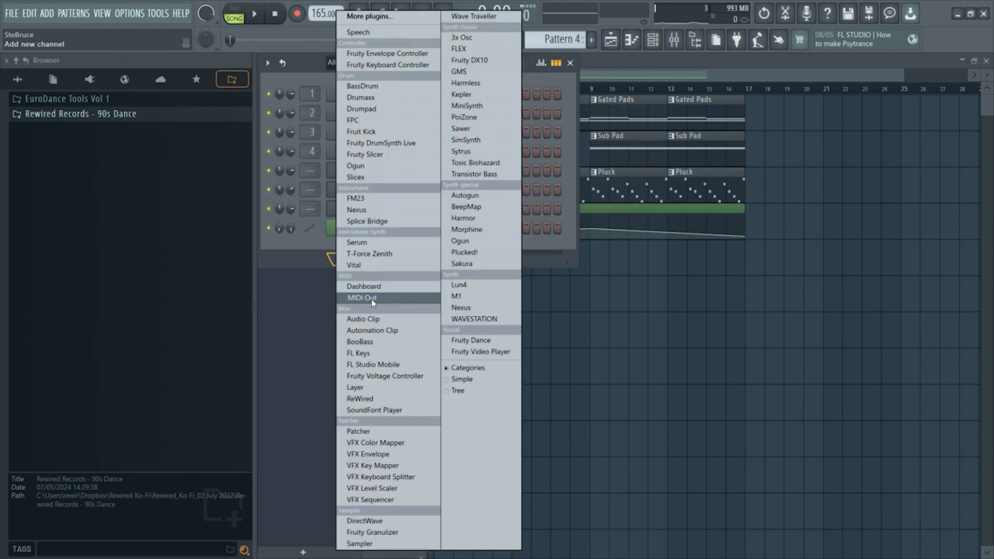
Add another Serum channel and load the FX Boom 01 preset from RR Hard Trance Vol 2
left_click(372, 248)
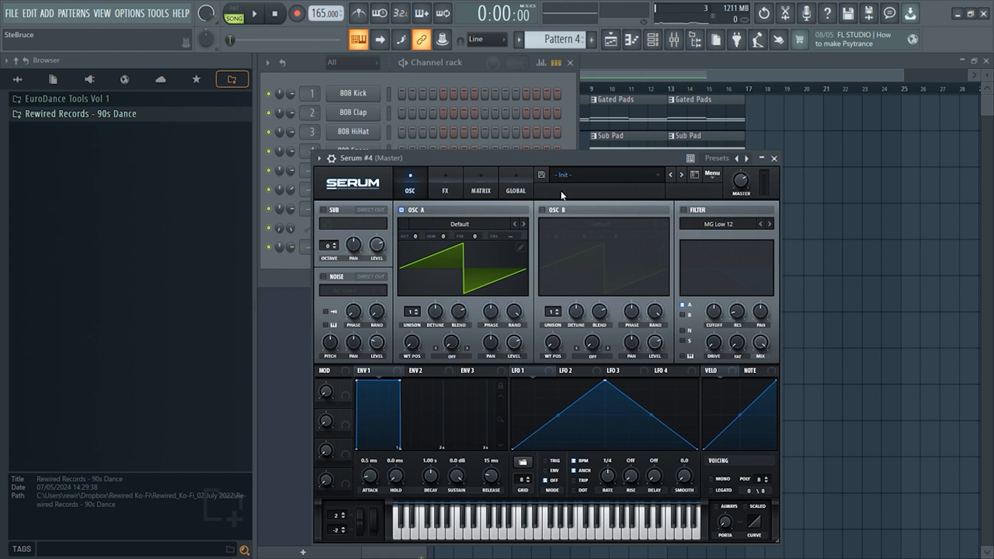
left_click(562, 175)
mouse_move(604, 303)
mouse_move(684, 303)
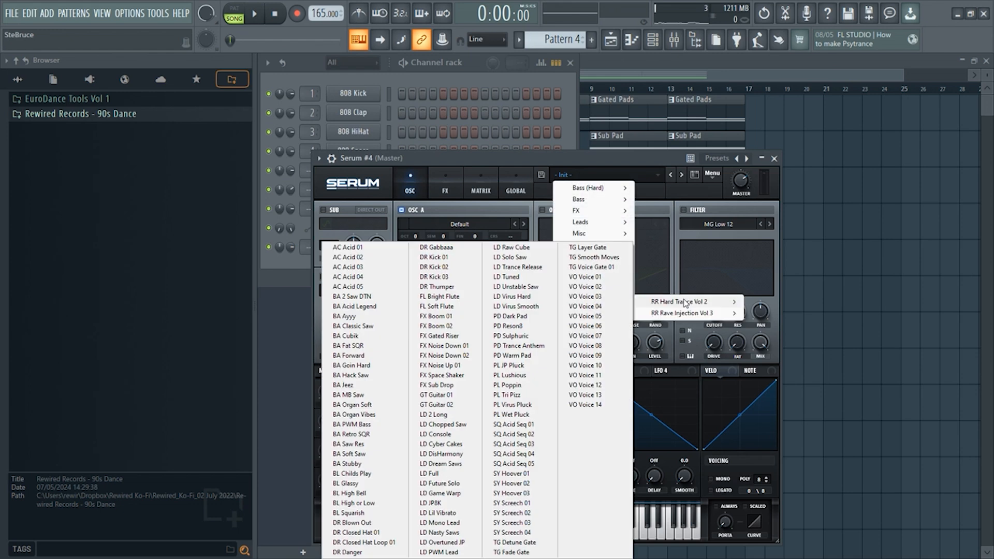
left_click(450, 316)
Open Serum #4's piano roll in Pattern 4, enter and audition a C5 note, and stretch it to seven bars
left_click(467, 80)
right_click(369, 247)
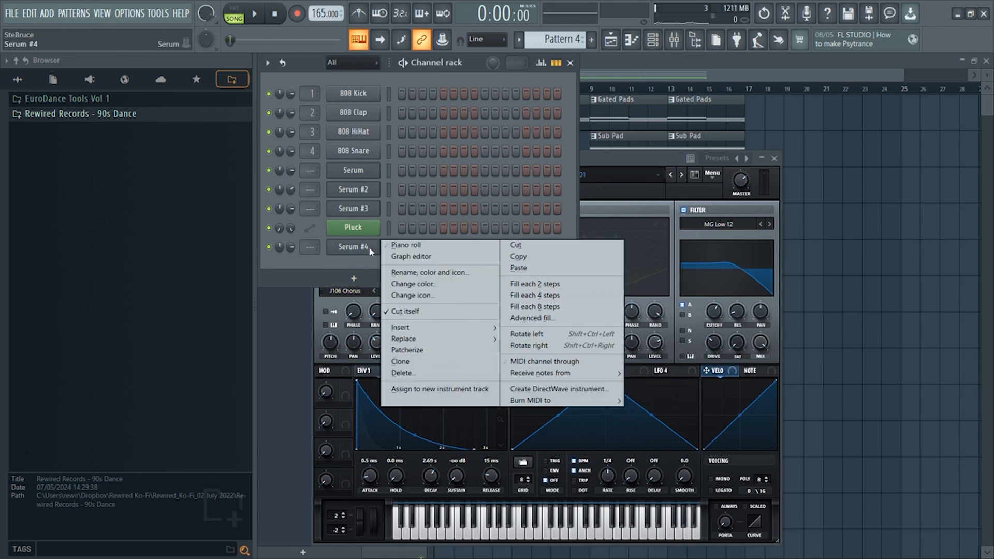
left_click(403, 247)
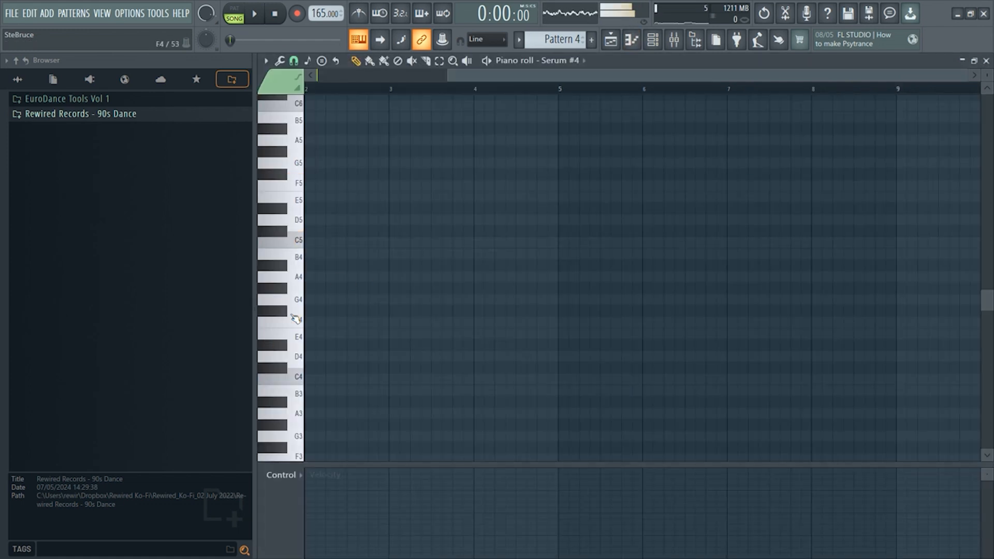
key("space")
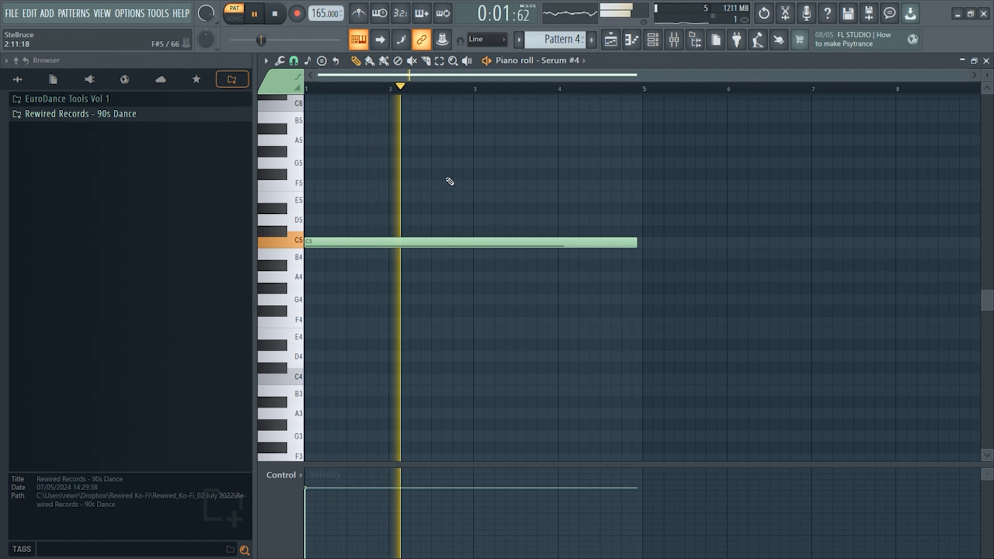
key("space")
left_click_drag(636, 243, 894, 226)
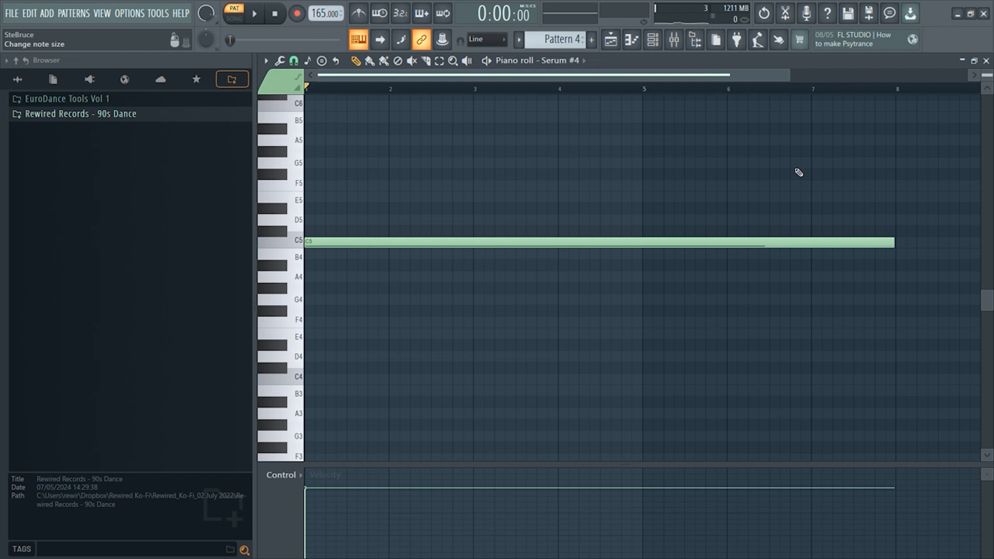
Return to song mode, place a Pattern 4 clip on Track 5 at bar 9, and close the playlist
left_click(234, 18)
key("F5")
left_click(600, 264)
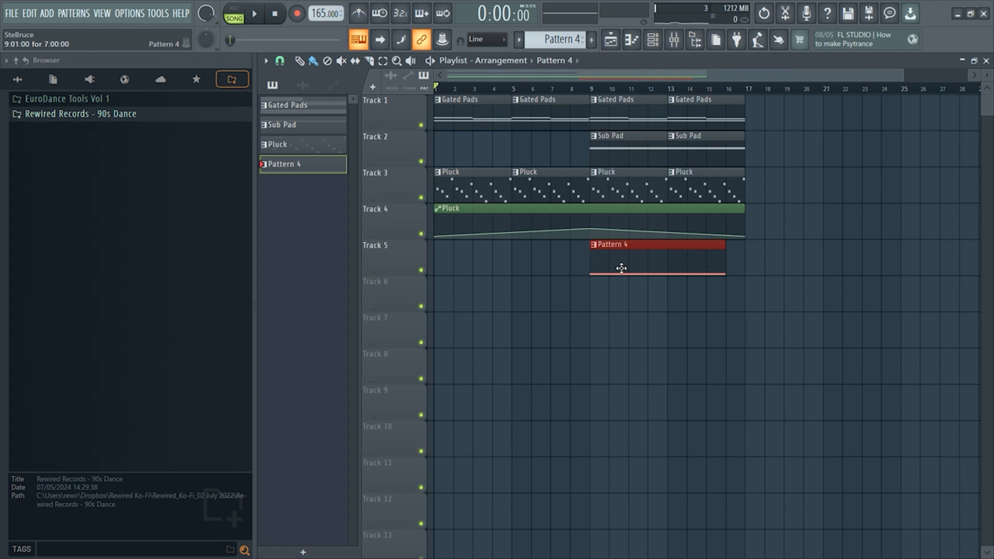
left_click(985, 61)
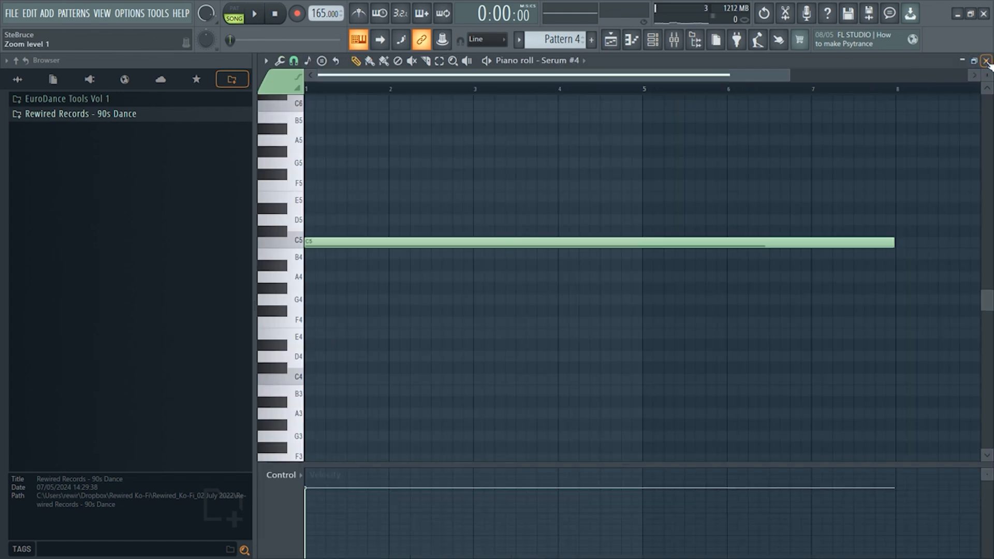
Add another Serum channel and load the FX Noise Down 01 preset from RR Hard Trance Vol 2
left_click(653, 39)
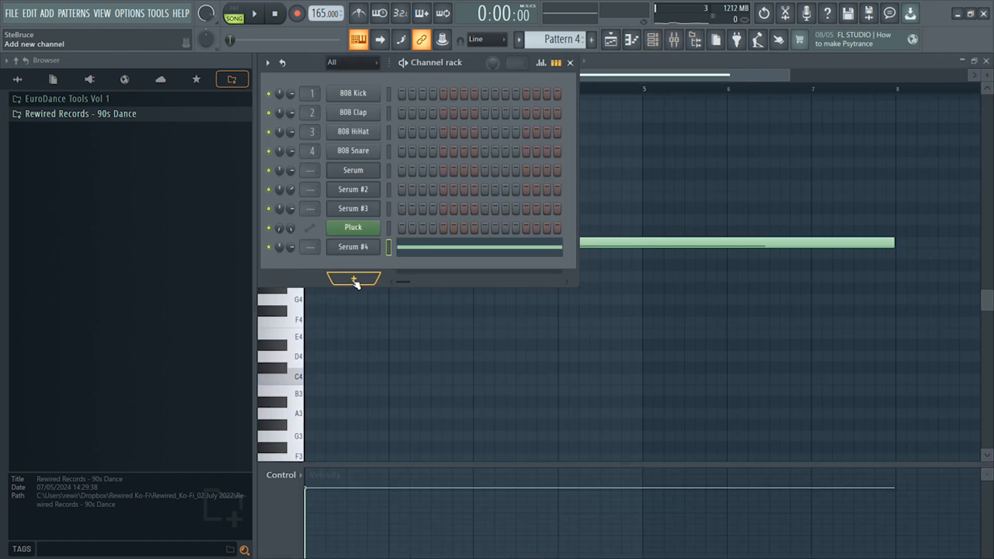
left_click(356, 282)
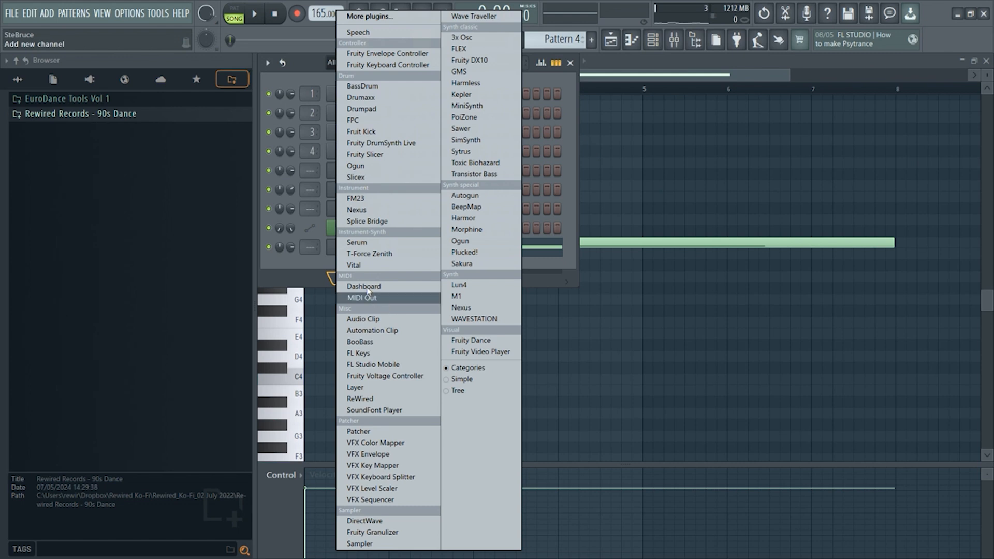
left_click(364, 243)
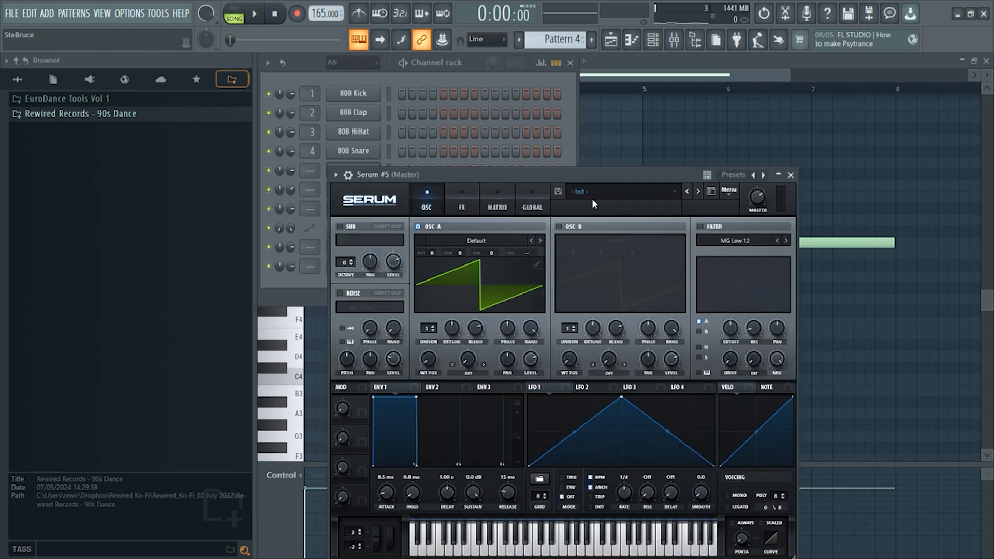
left_click(595, 191)
mouse_move(608, 319)
mouse_move(676, 321)
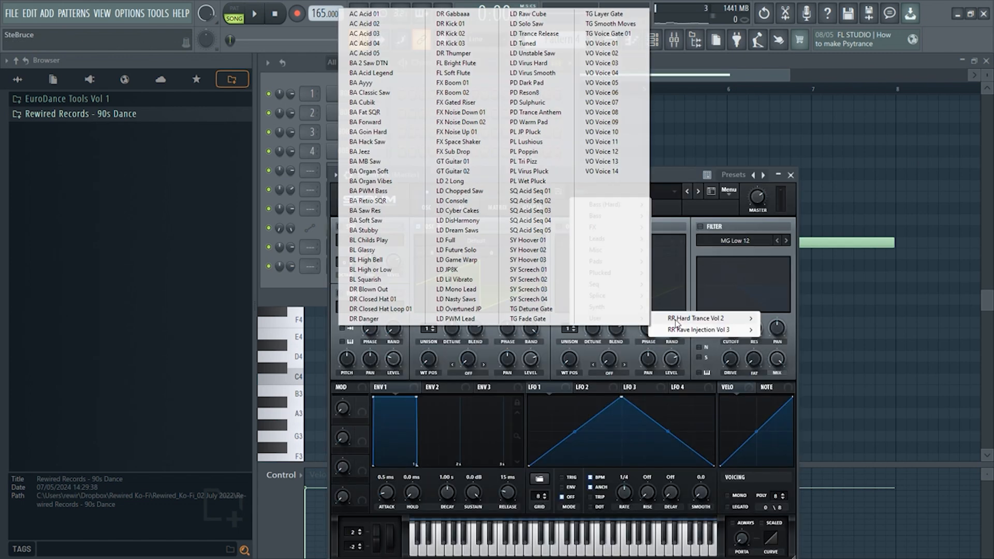
left_click(482, 115)
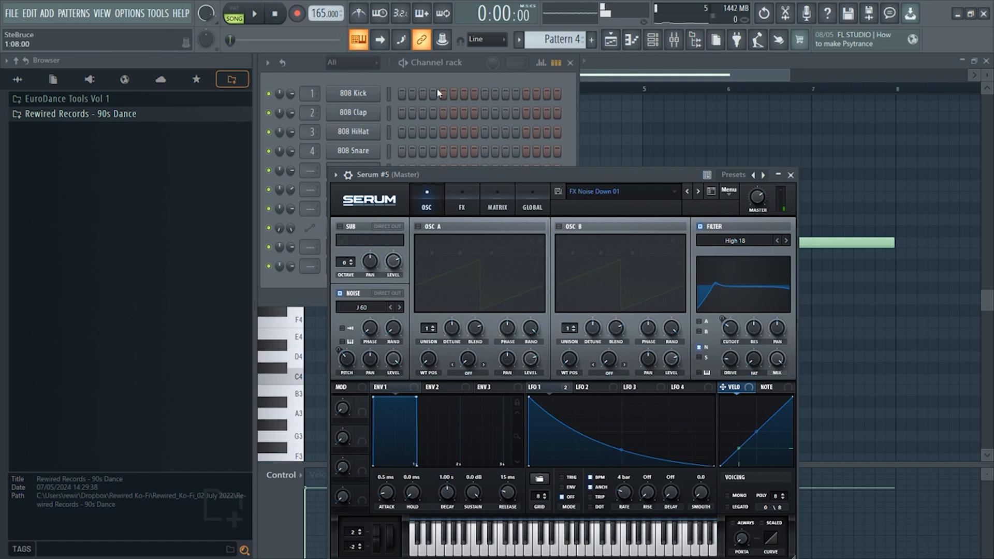
Create Pattern 5 and open Serum #5's piano roll in it
left_click(465, 81)
right_click(362, 269)
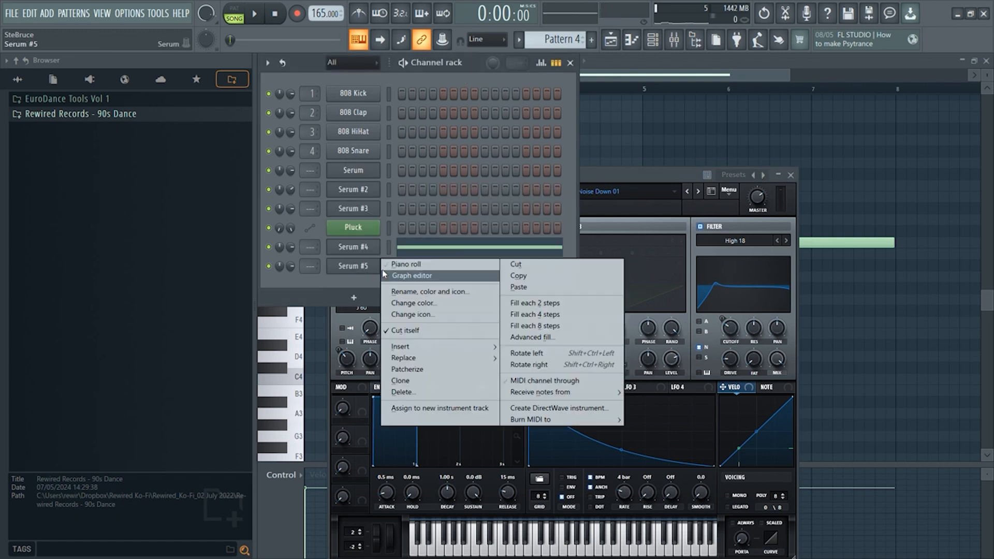
left_click(581, 38)
scroll(581, 39, "up", 1)
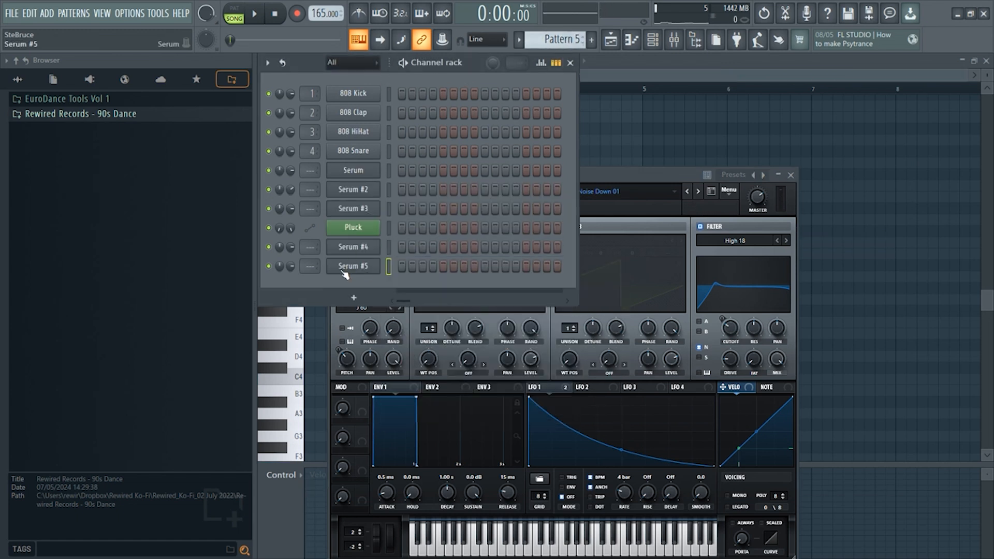
right_click(361, 275)
left_click(401, 264)
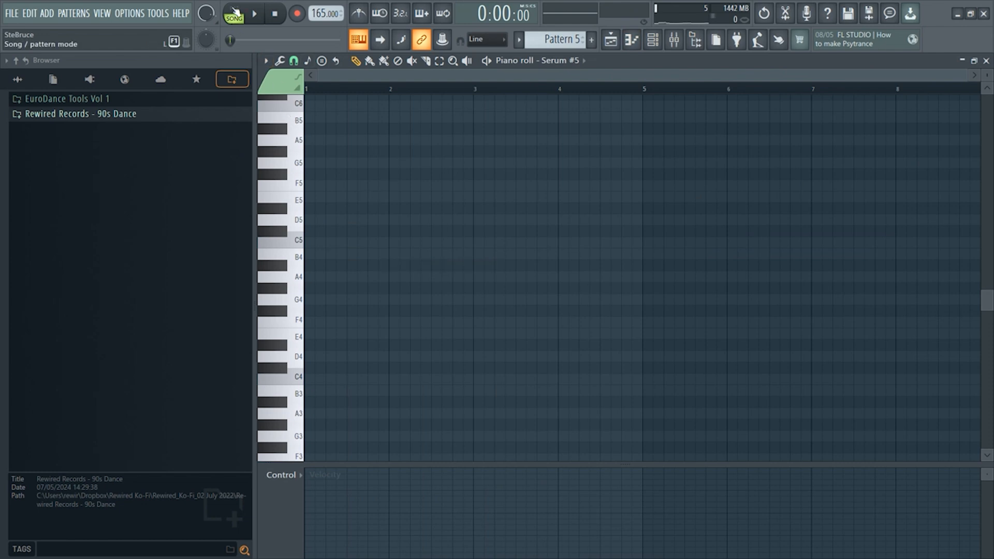
Audition C5 on Serum #5 and enter a seven-bar C5 note starting at bar 1
left_click(298, 245)
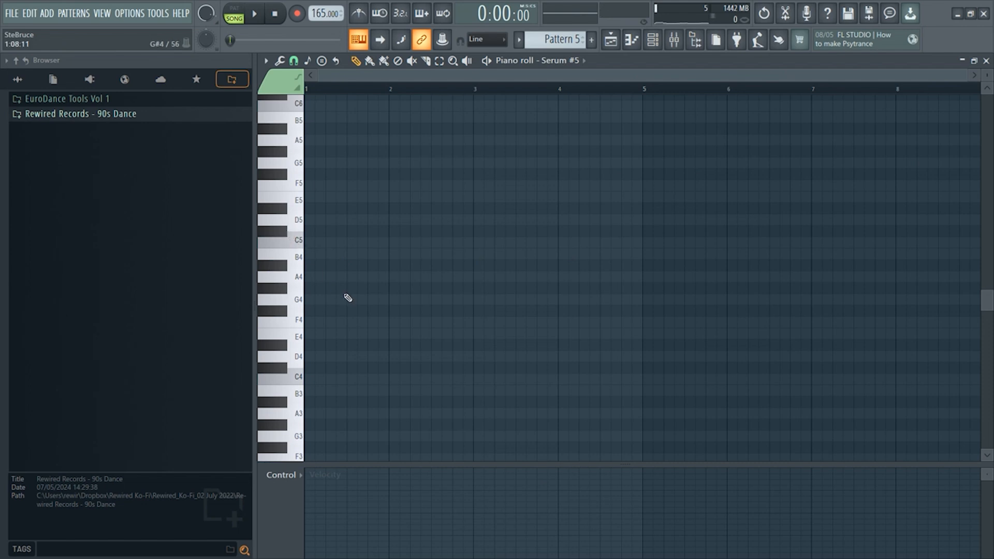
key("q")
key("q")
key("q")
key("q")
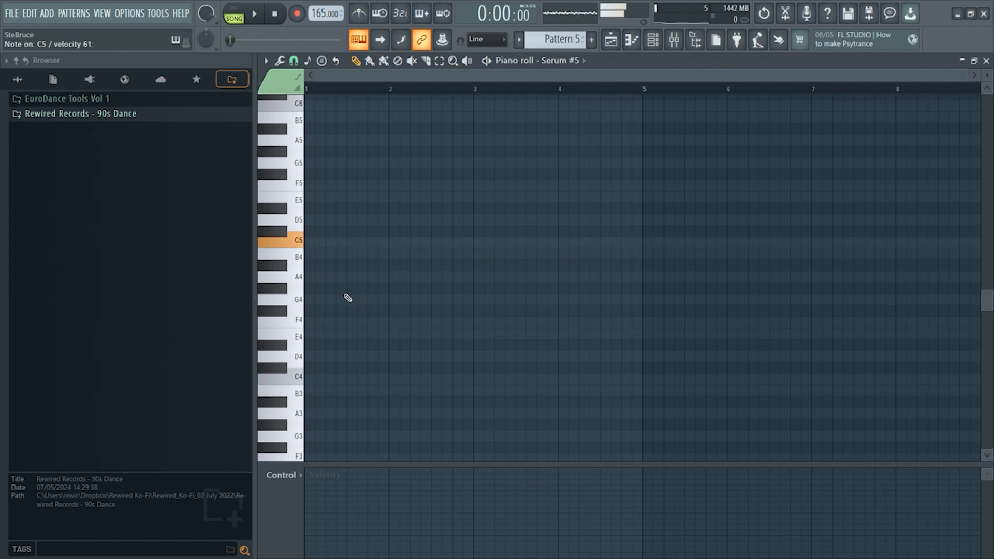
left_click(308, 243)
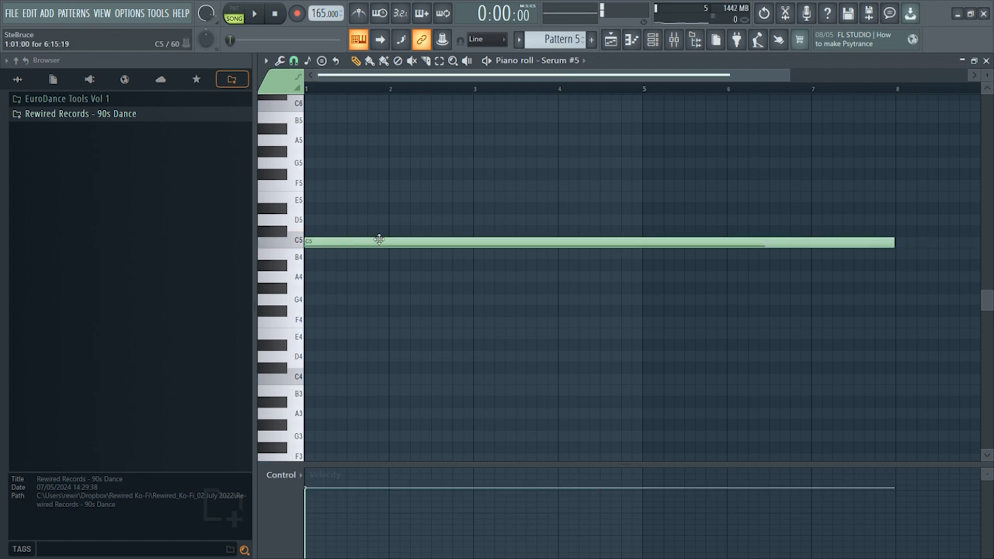
Audition Pattern 5 on its own in pattern mode and stop playback
left_click(253, 14)
left_click(274, 14)
key("q")
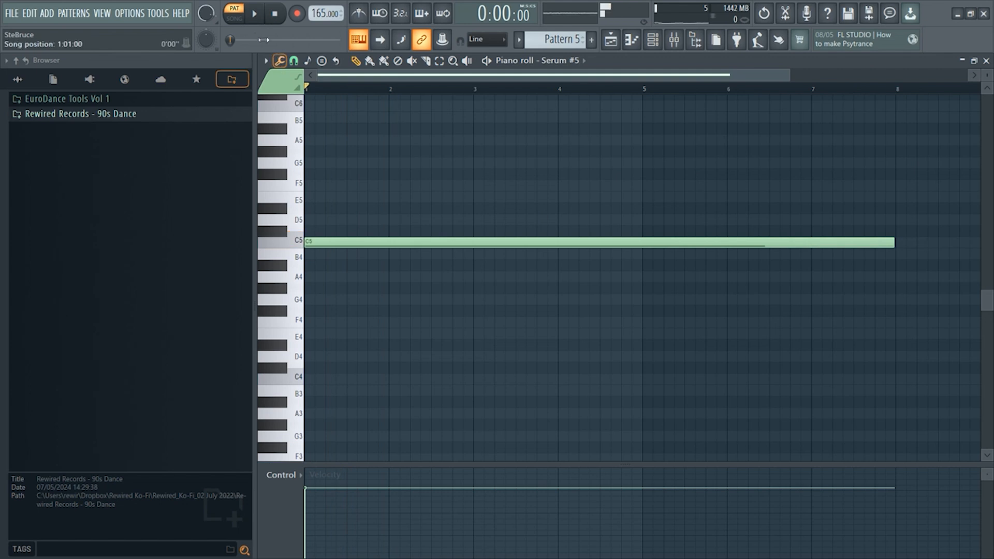
left_click(254, 14)
key("space")
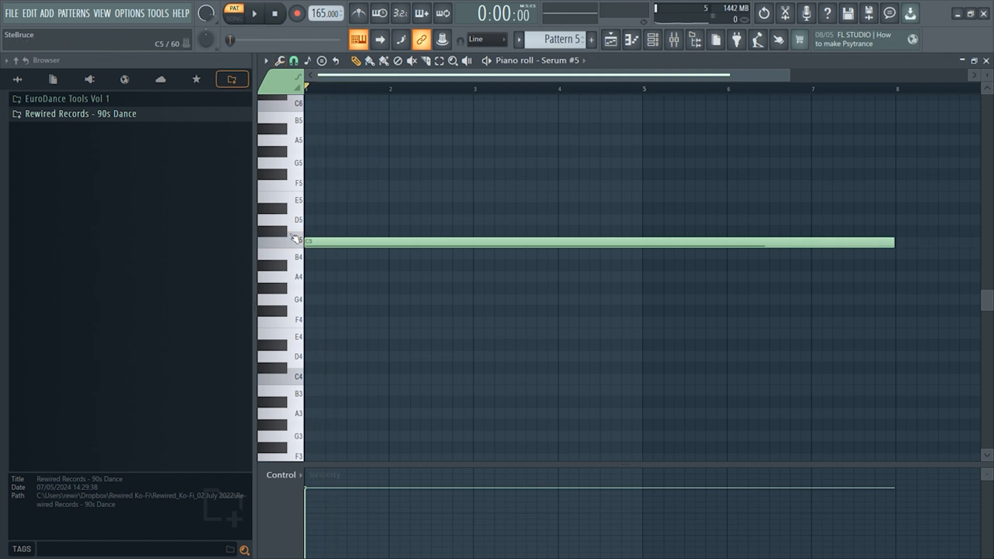
key("space")
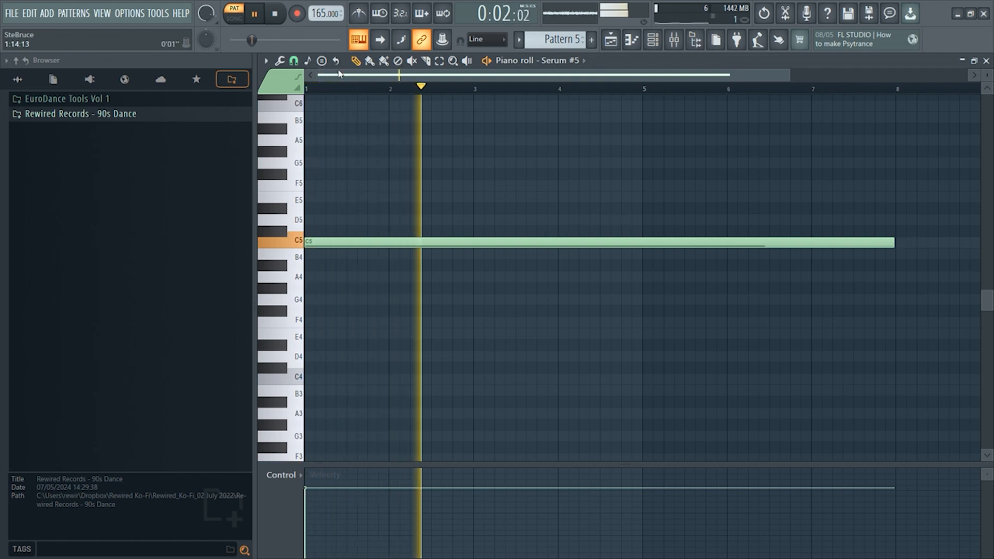
key("space")
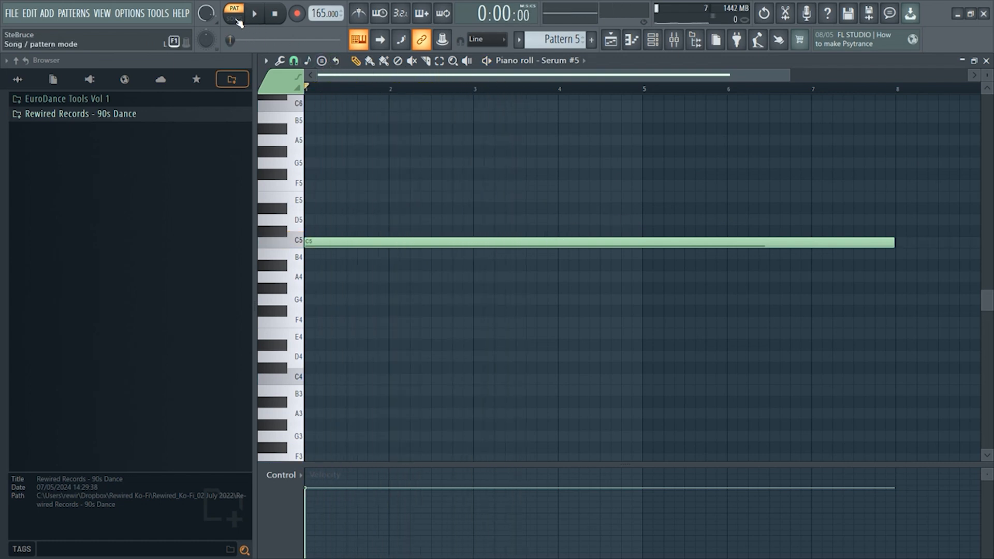
Return to song mode, place a Pattern 5 clip on Track 6 at bar 9, and play back the arrangement
left_click(234, 19)
left_click(598, 304)
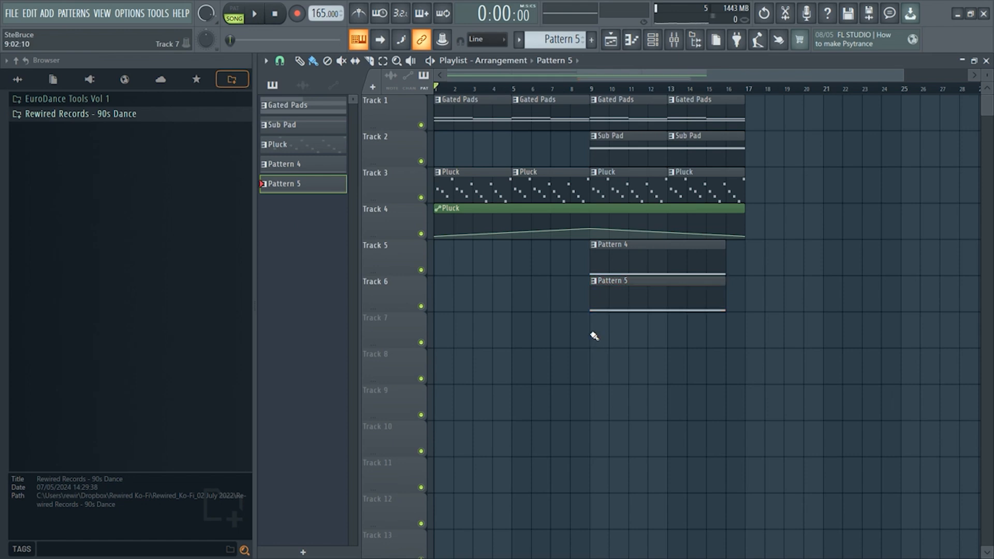
key("space")
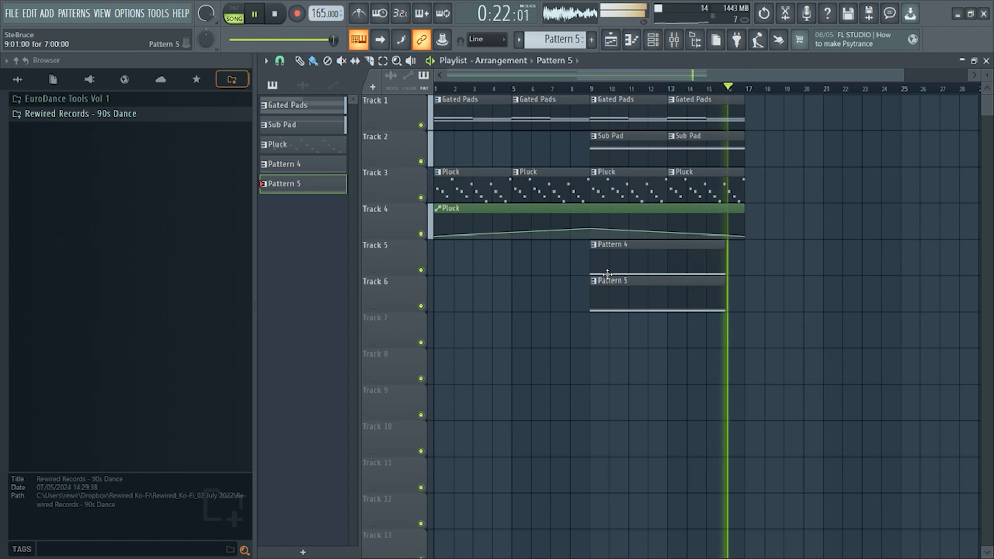
key("space")
Stretch the C5 notes in Pattern 5 and Pattern 4 to 16 bars each and return to the playlist
double_click(668, 282)
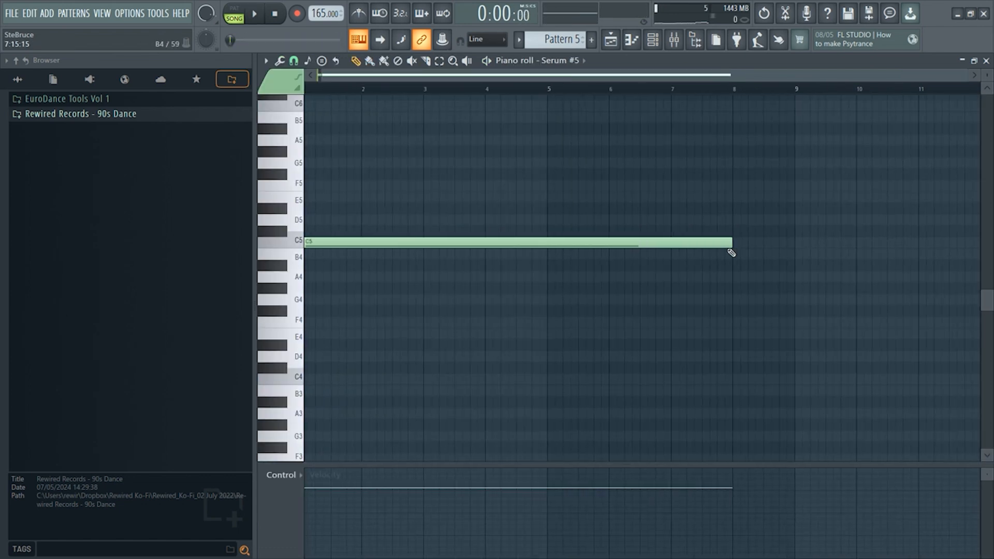
left_click_drag(740, 247, 838, 237)
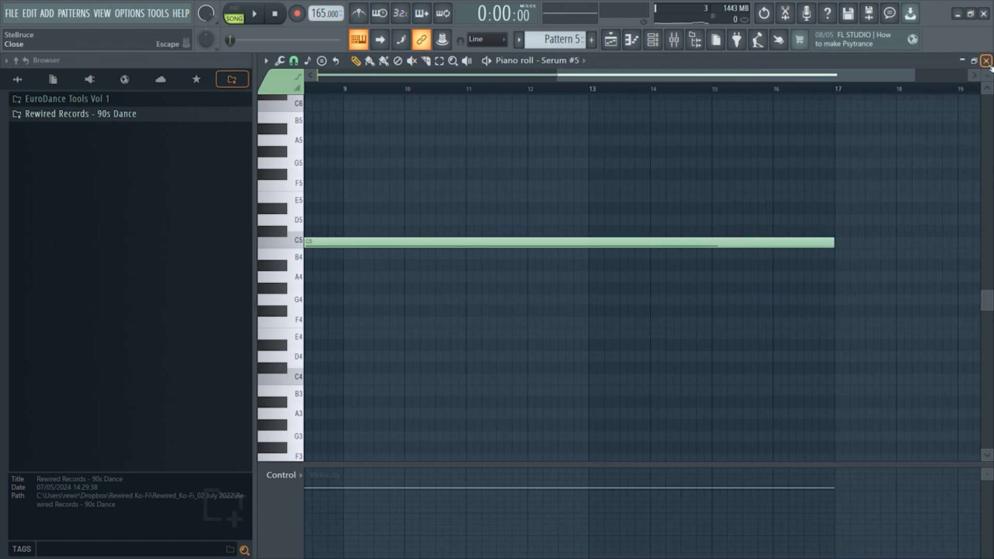
left_click(987, 61)
double_click(666, 250)
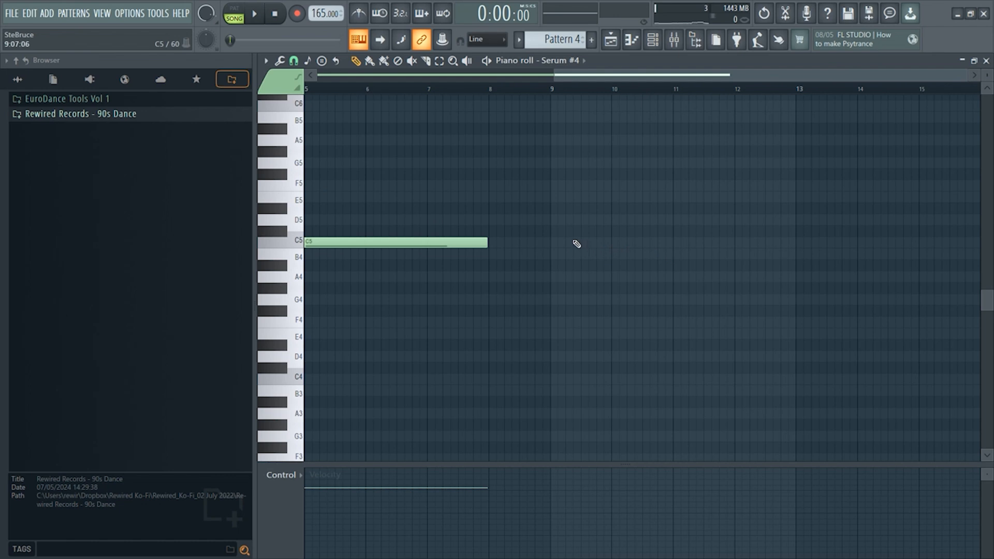
left_click_drag(489, 241, 761, 231)
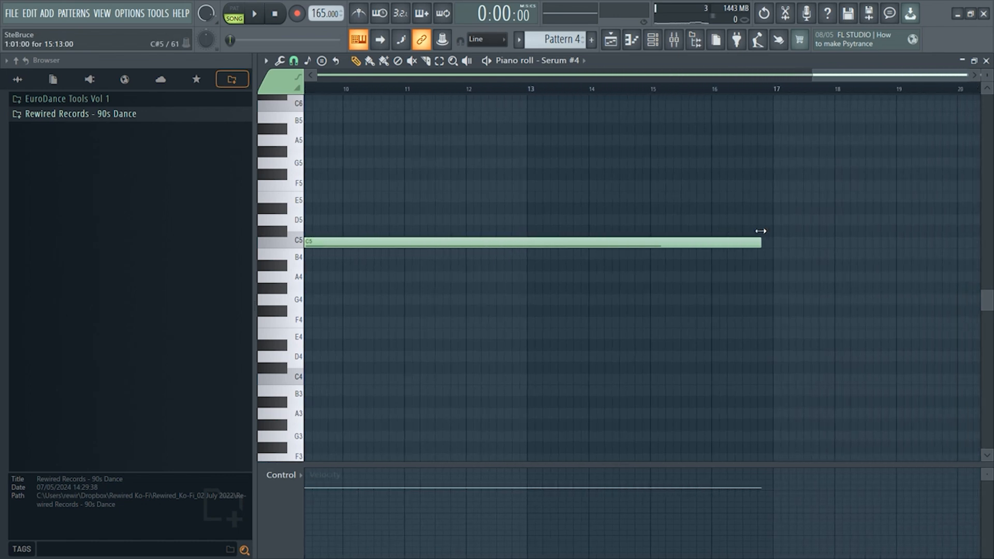
left_click(611, 40)
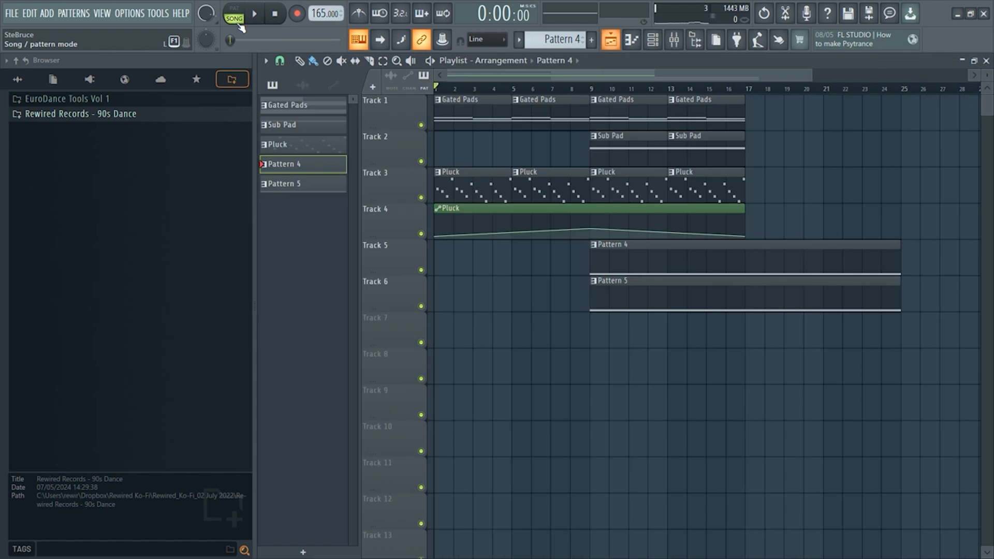
Repeat the Gated Pads, Sub Pad and Pluck clips from bar 17 to 25, and extend the Pluck automation to bar 25 with a rising curve
left_click_drag(542, 96, 697, 203)
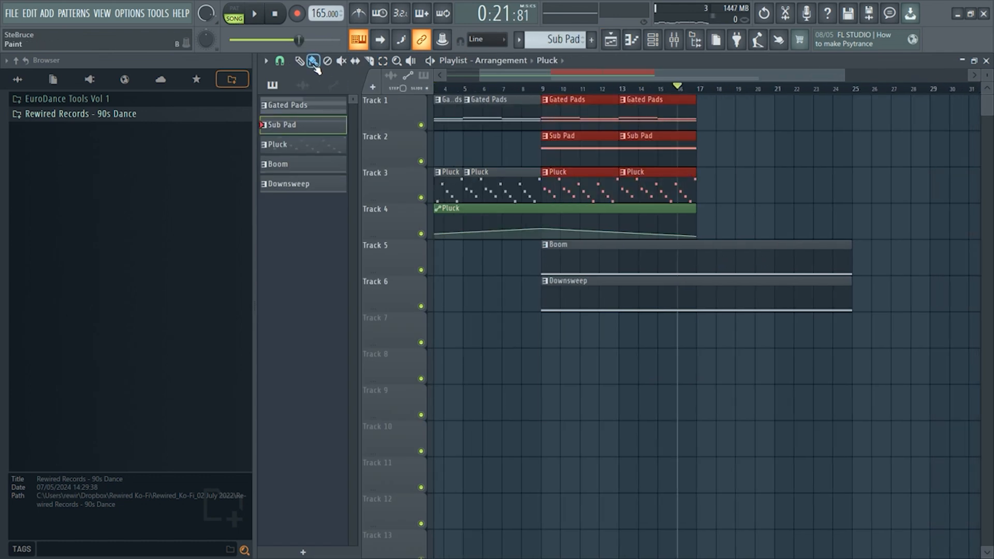
left_click_drag(594, 112, 748, 110)
left_click(732, 221)
left_click_drag(699, 211, 848, 202)
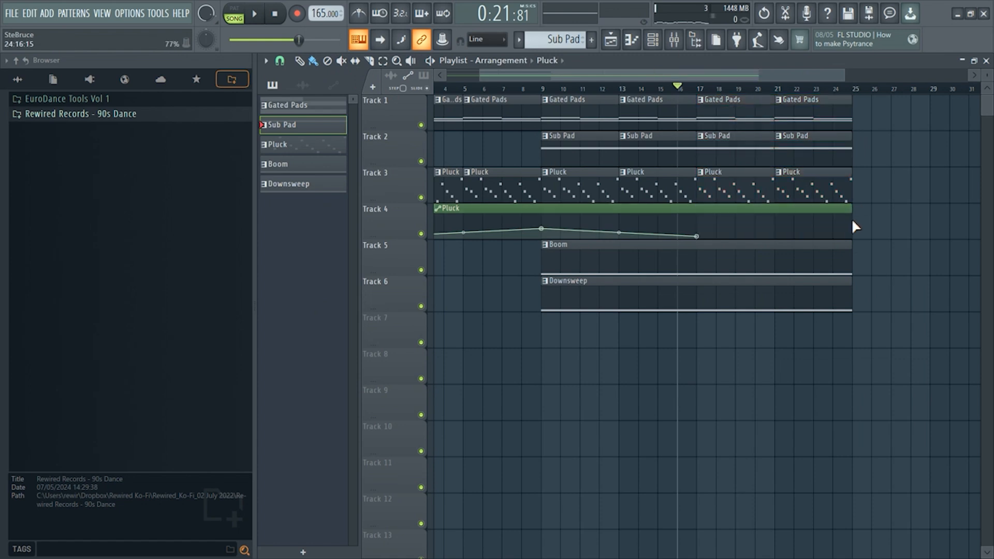
right_click(853, 221)
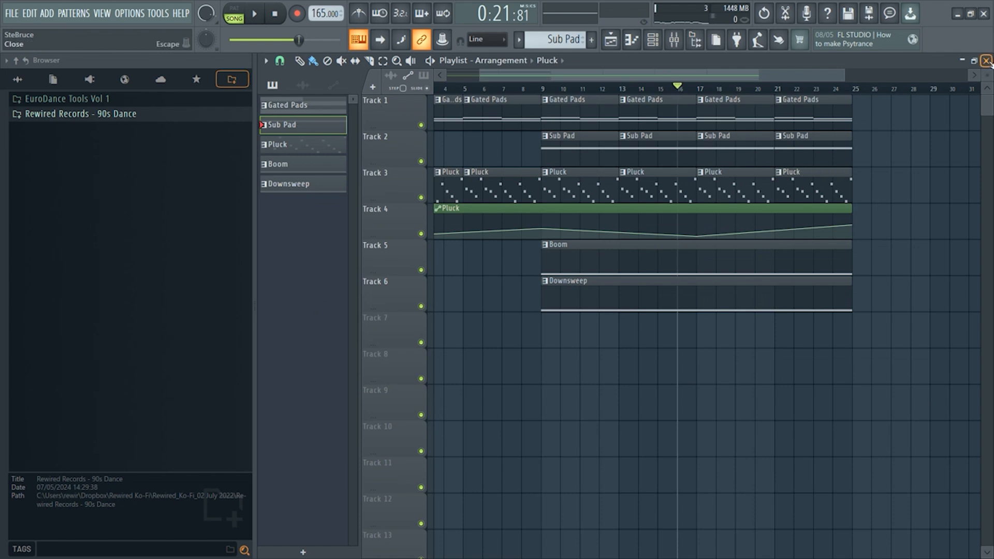
Copy the Downsweep clip to Track 7 at bar 9, make the copy unique, and open its piano roll
left_click(582, 306)
left_click(550, 335)
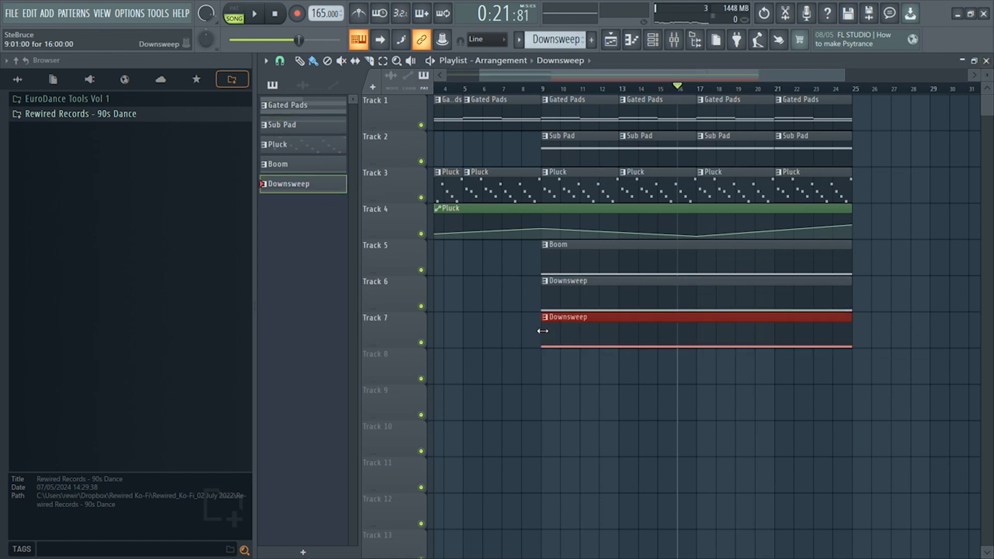
left_click(550, 322)
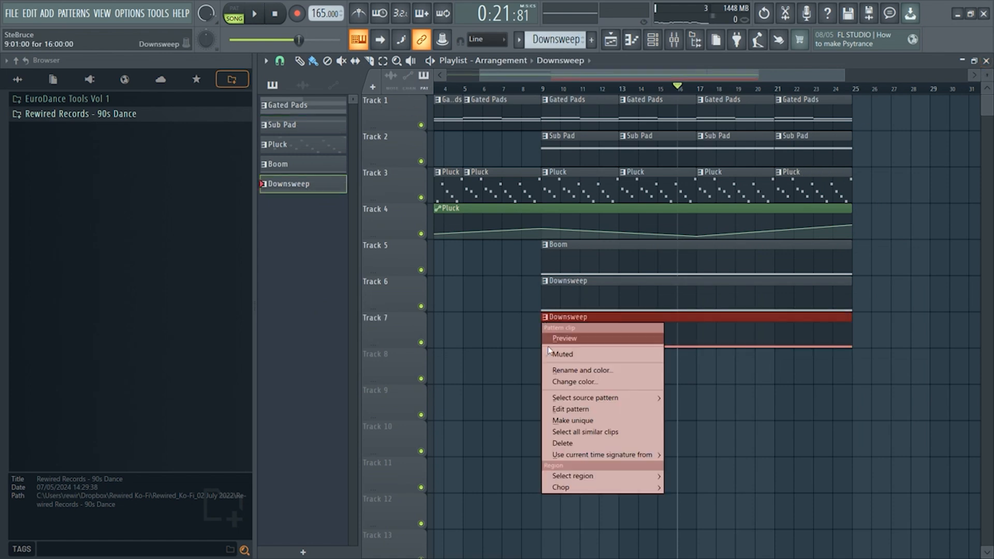
left_click(574, 421)
double_click(571, 334)
Add another Serum channel and load the FX Gated Riser preset from RR Hard Trance Vol 2
left_click(653, 39)
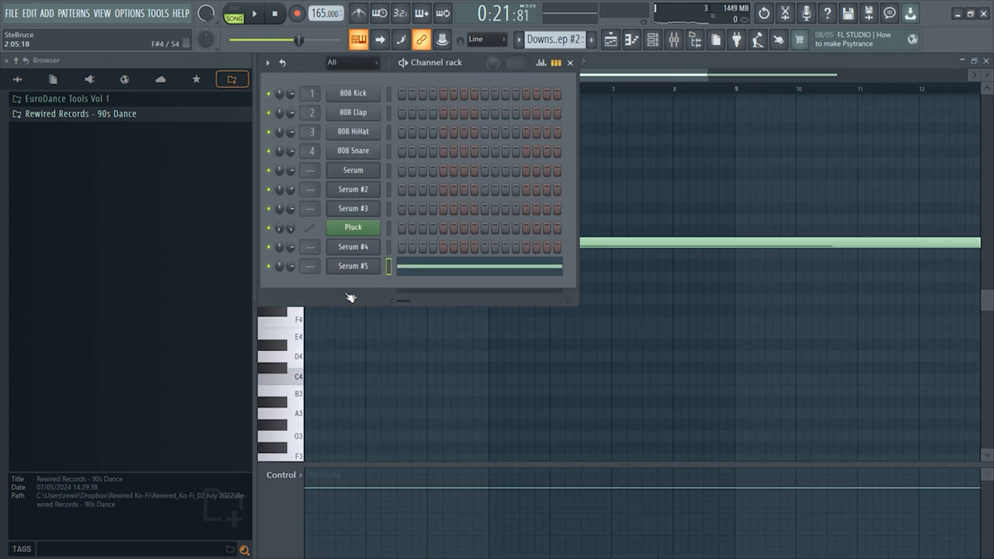
left_click(354, 296)
left_click(379, 244)
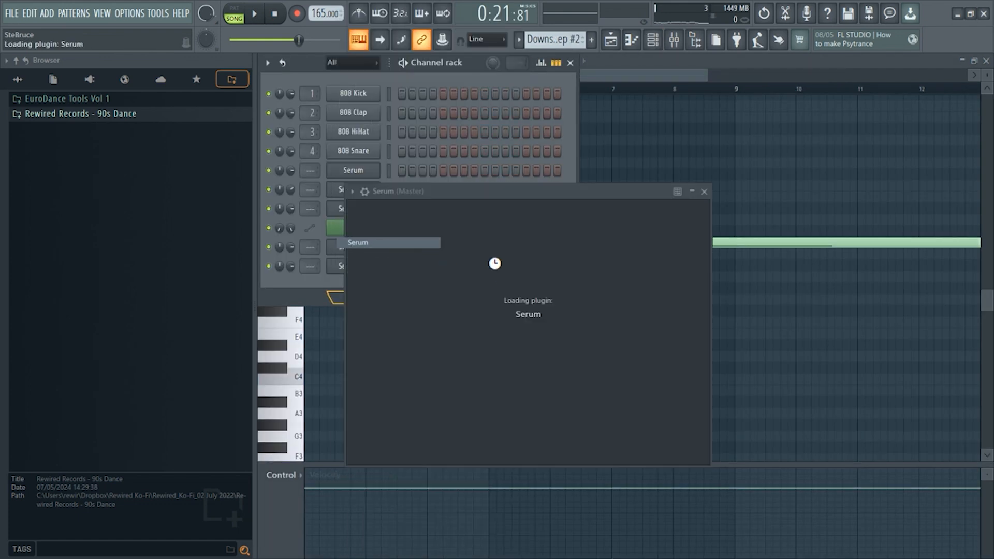
left_click(499, 258)
left_click(604, 207)
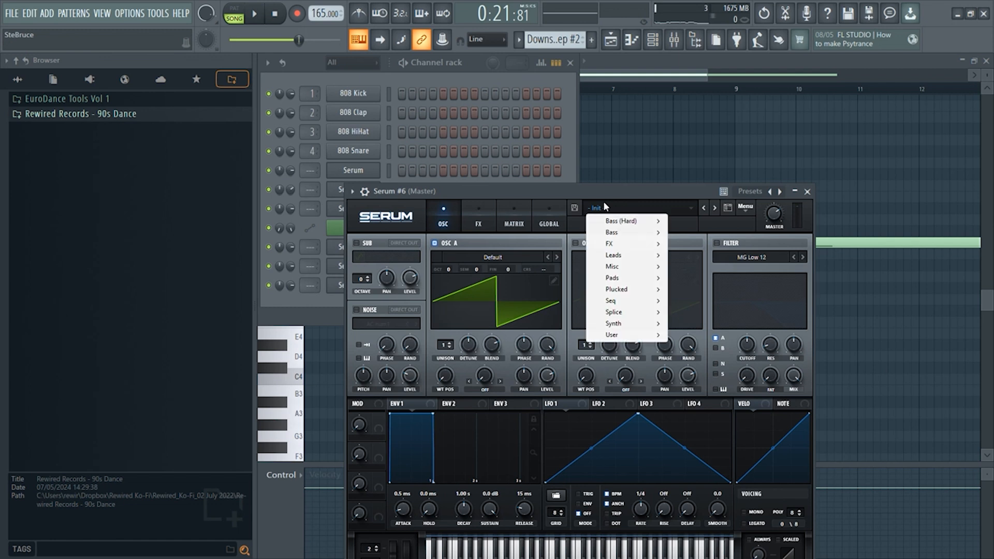
mouse_move(631, 340)
mouse_move(714, 335)
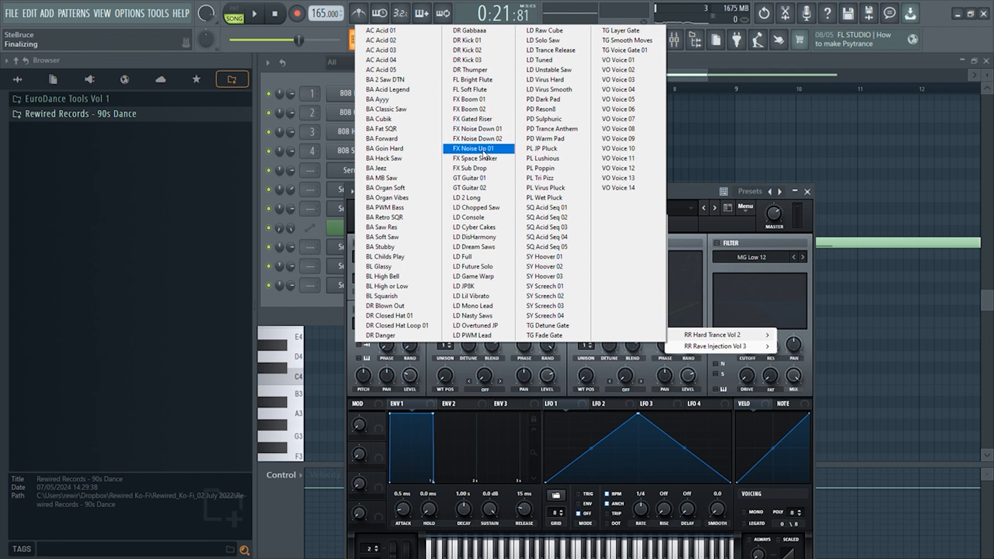
left_click(482, 118)
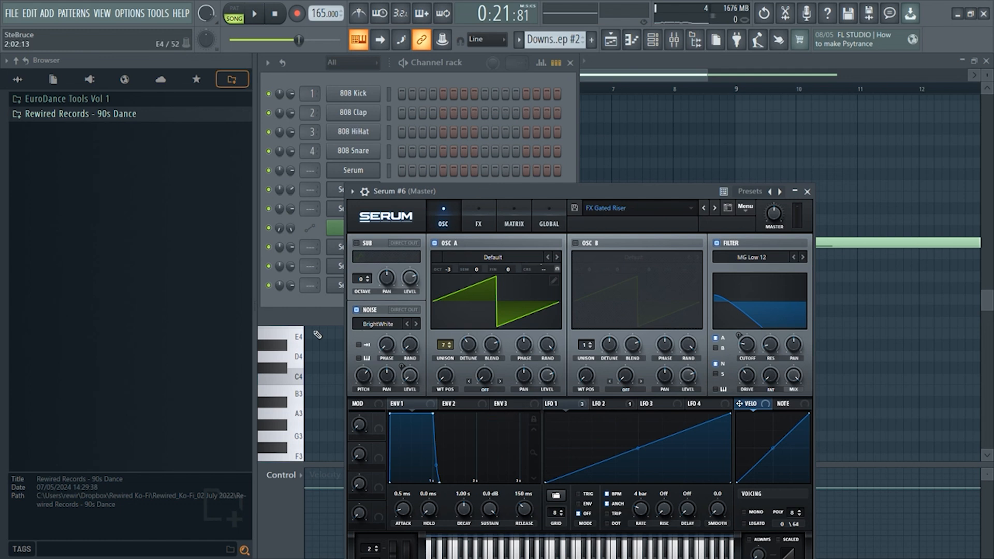
Transfer the C5 note from Serum #5 to Serum #6 in Downsweep #2 and audition it in pattern mode
left_click(341, 288)
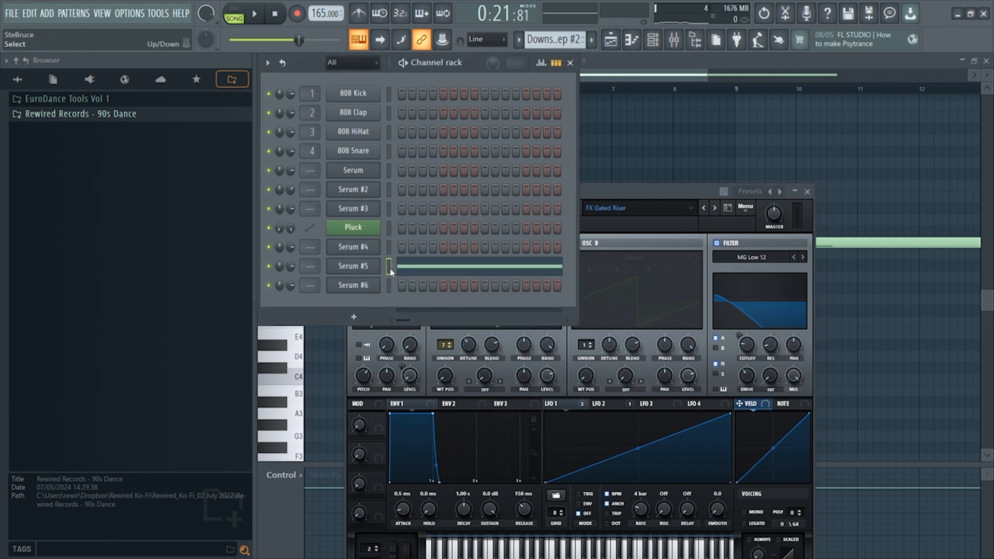
left_click(233, 8)
key("space")
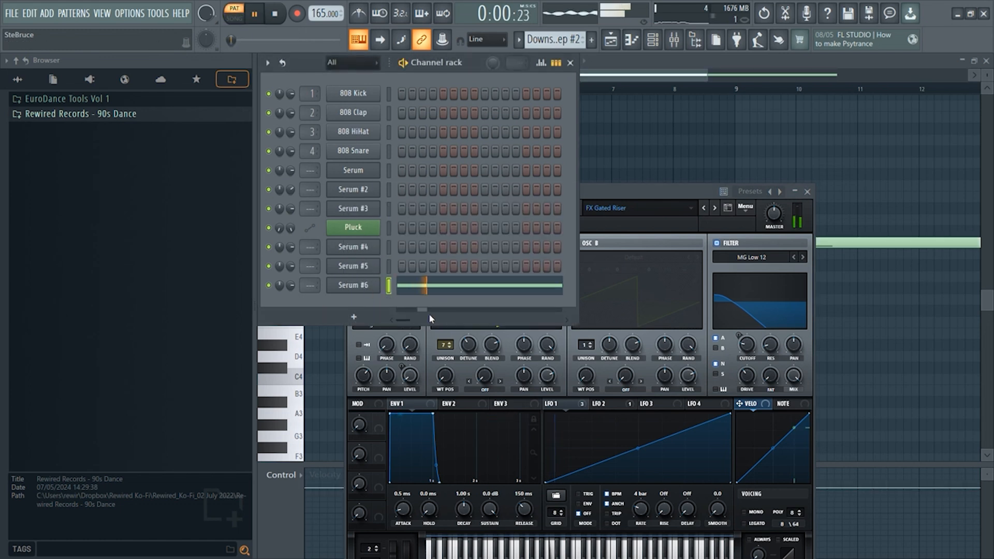
left_click(447, 290)
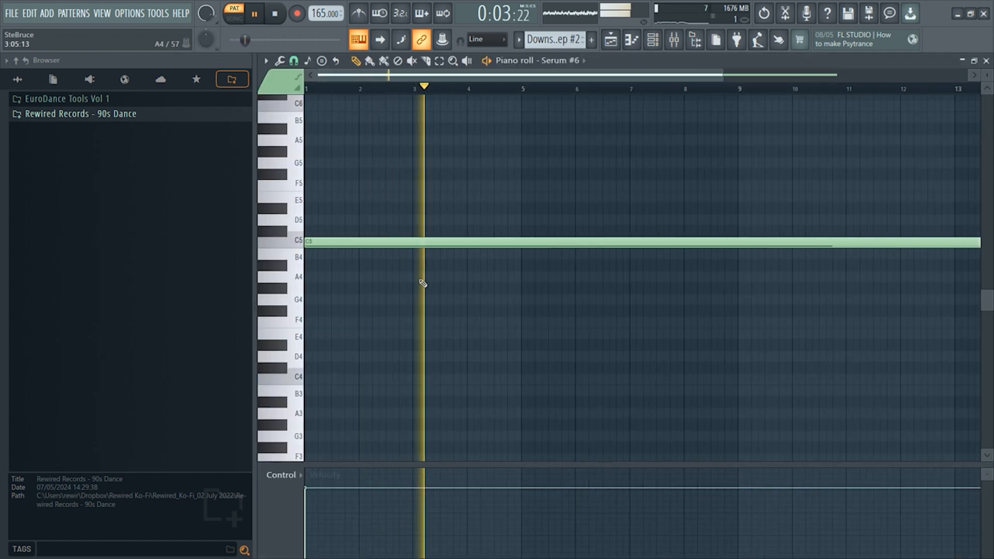
scroll(409, 282, "down", 3)
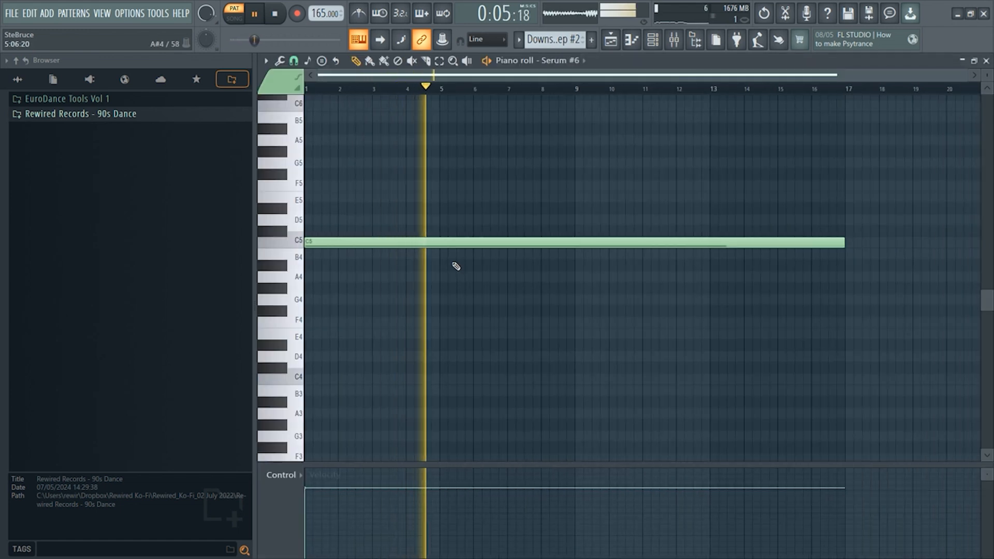
key("space")
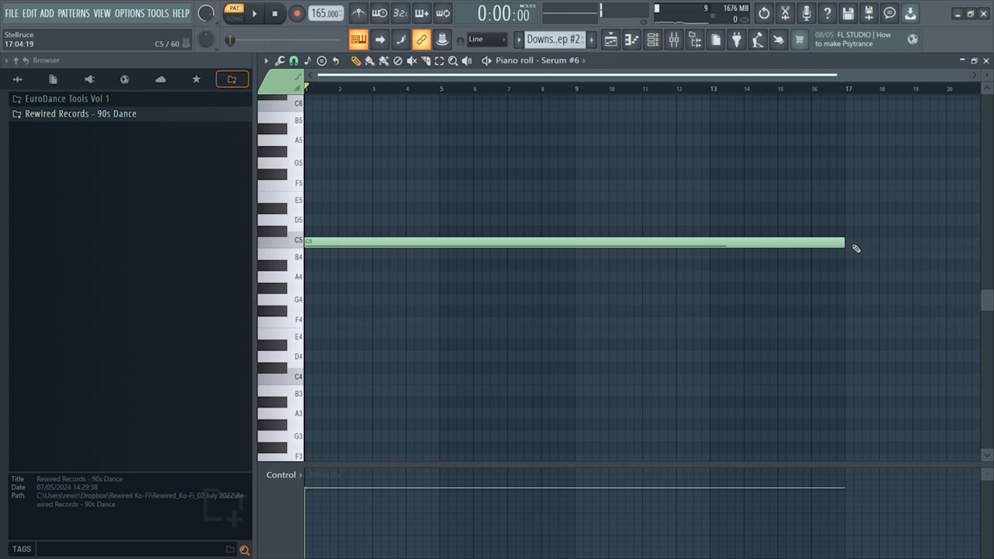
Shorten Serum #6's C5 note to four bars and move the Downsweep #2 clip on Track 7 to bar 21
left_click_drag(822, 239, 449, 219)
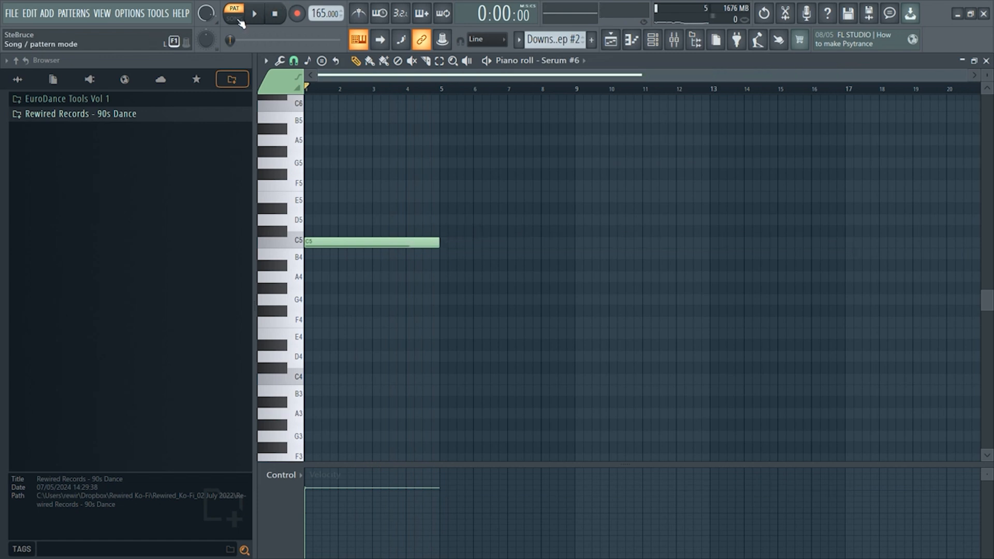
key("F5")
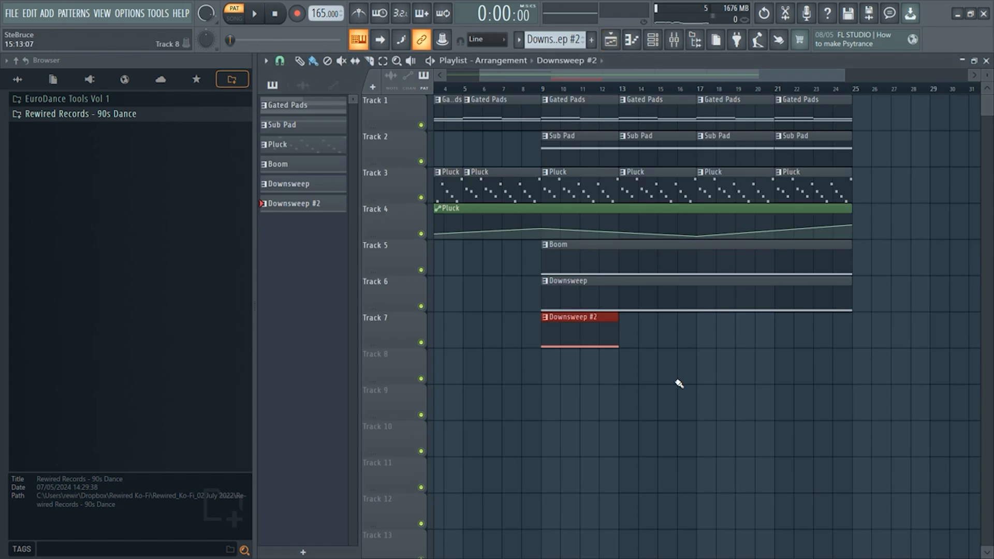
left_click_drag(565, 333, 794, 321)
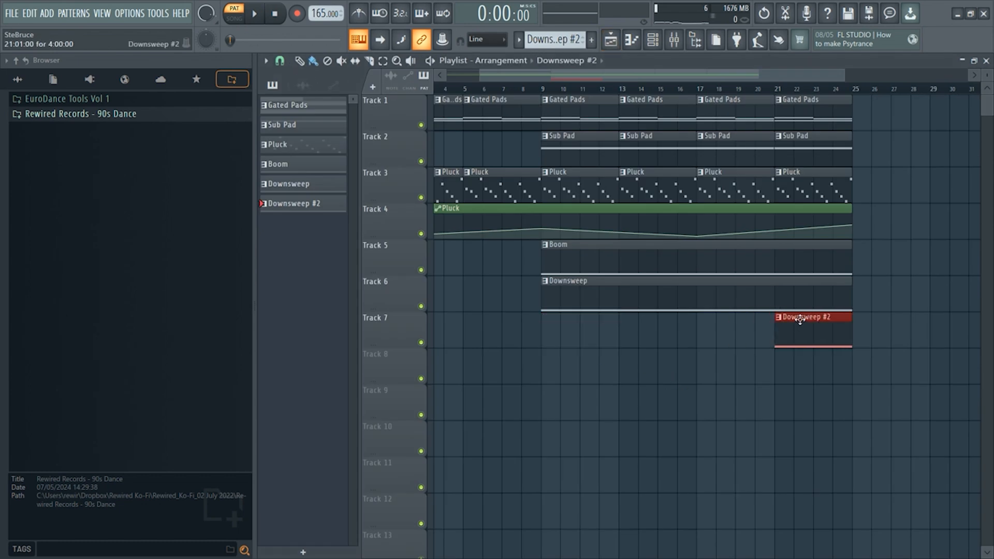
Place a second Downsweep #2 clip on Track 8 at bar 21, make it unique, and open its piano roll
left_click(779, 373)
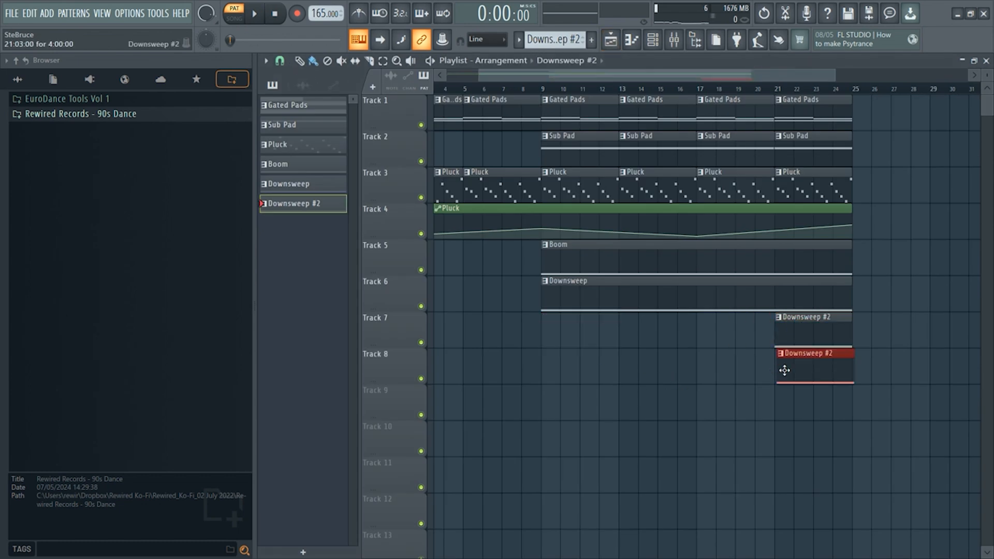
left_click(782, 357)
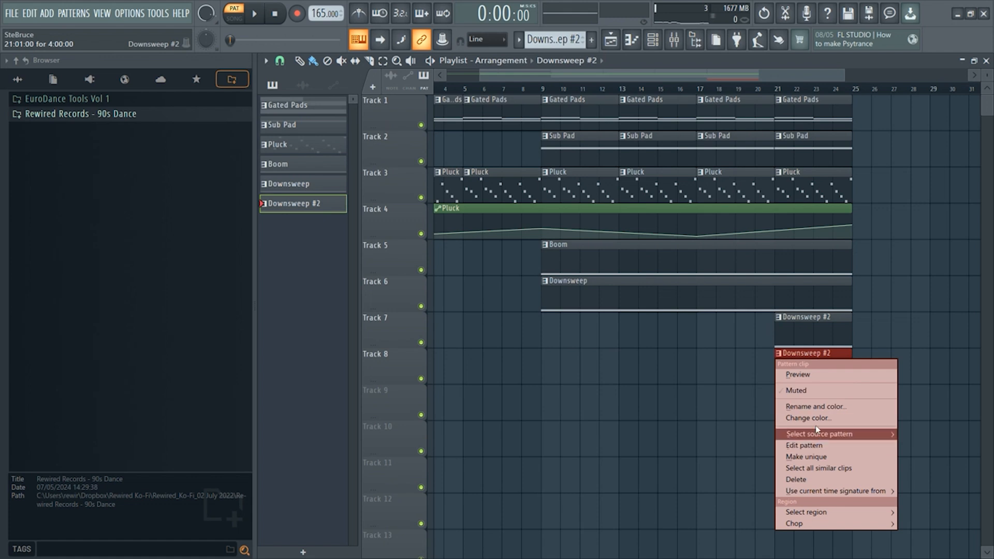
left_click(811, 460)
double_click(803, 372)
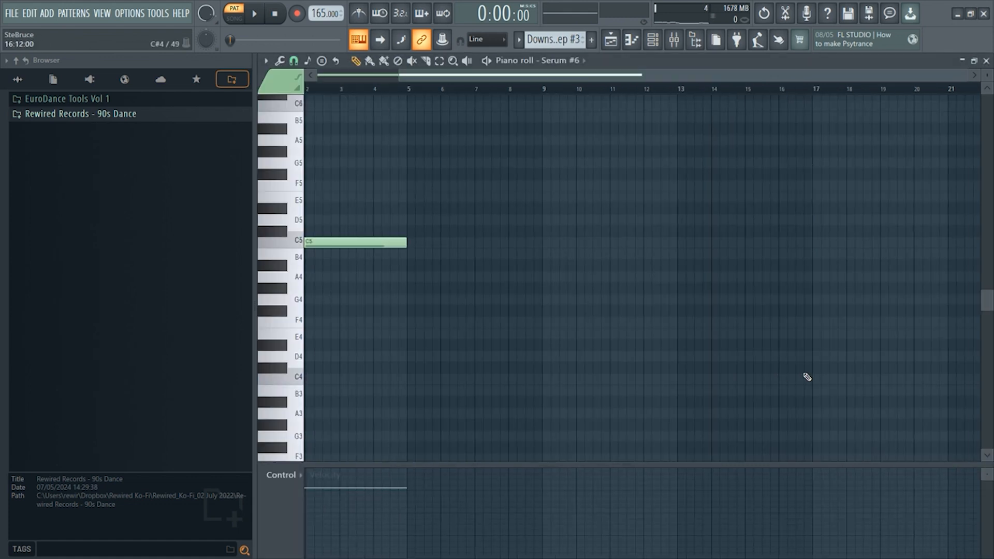
Add another Serum channel and load the FX Noise Up 01 preset from RR Hard Trance Vol 2
left_click(653, 46)
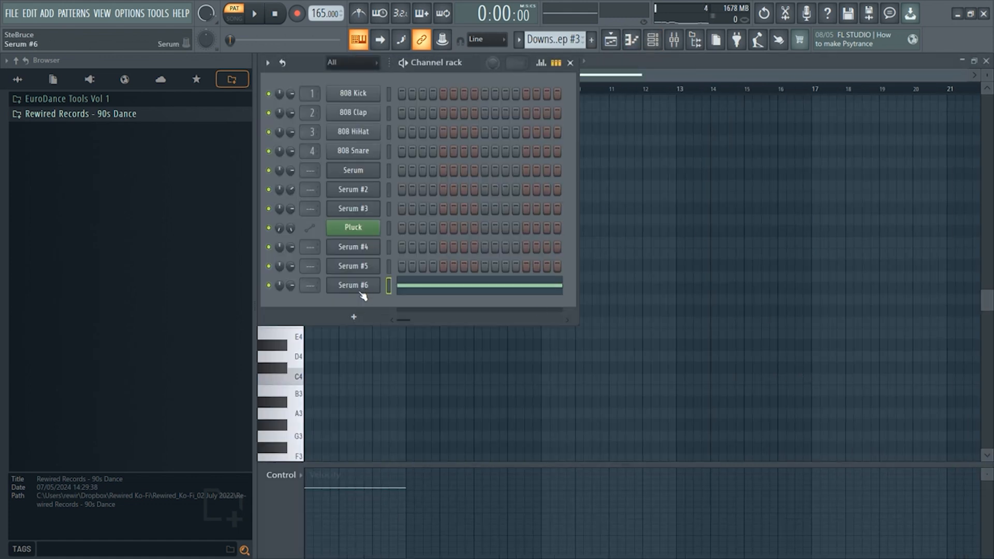
left_click(354, 316)
left_click(362, 243)
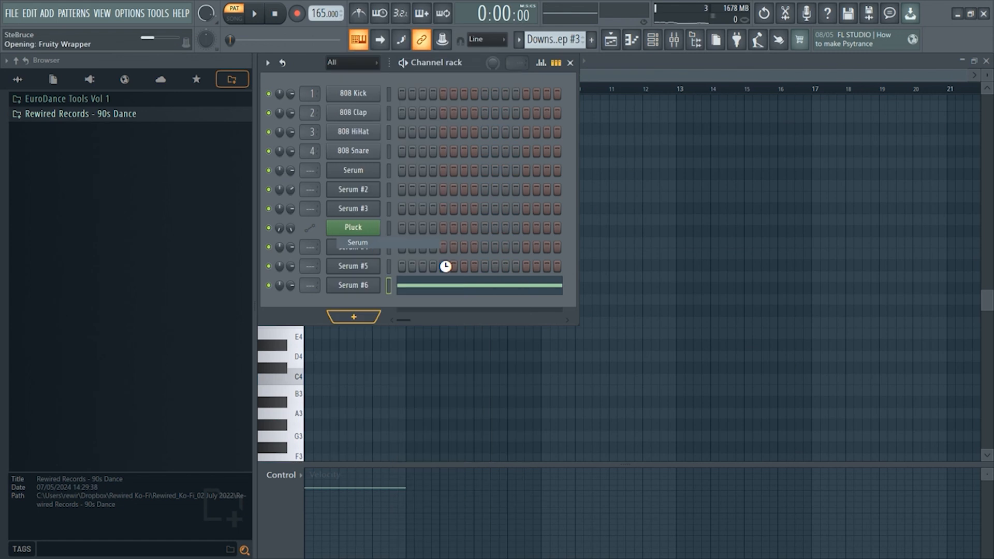
left_click(617, 226)
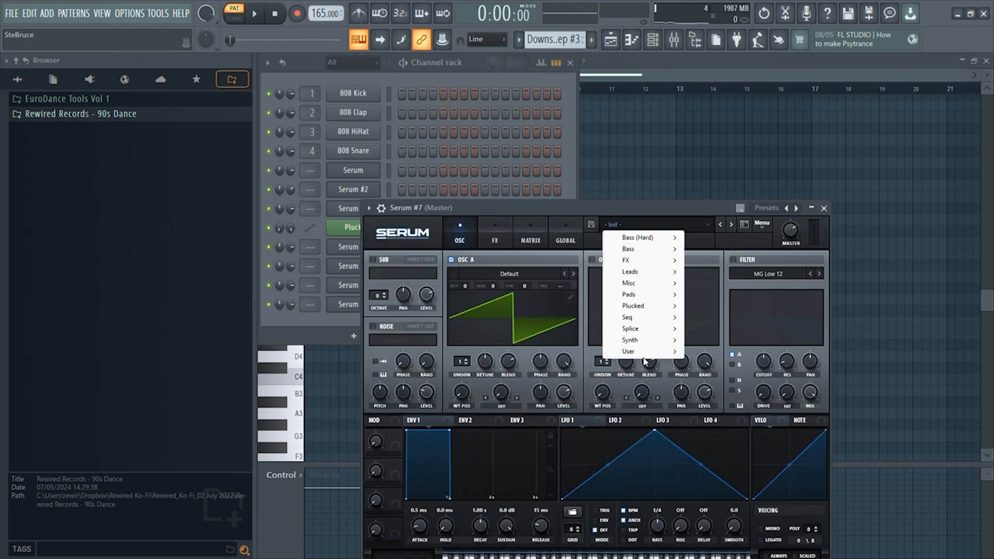
mouse_move(733, 353)
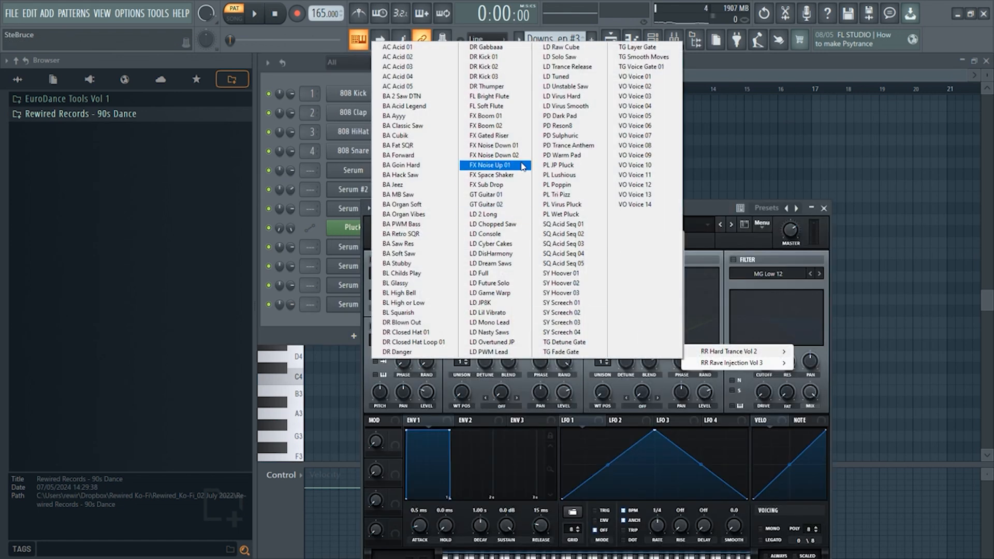
left_click(505, 167)
Move the C5 note from Serum #6 to Serum #7 in Downsweep #3, audition it, and return to the playlist in song mode
left_click(463, 81)
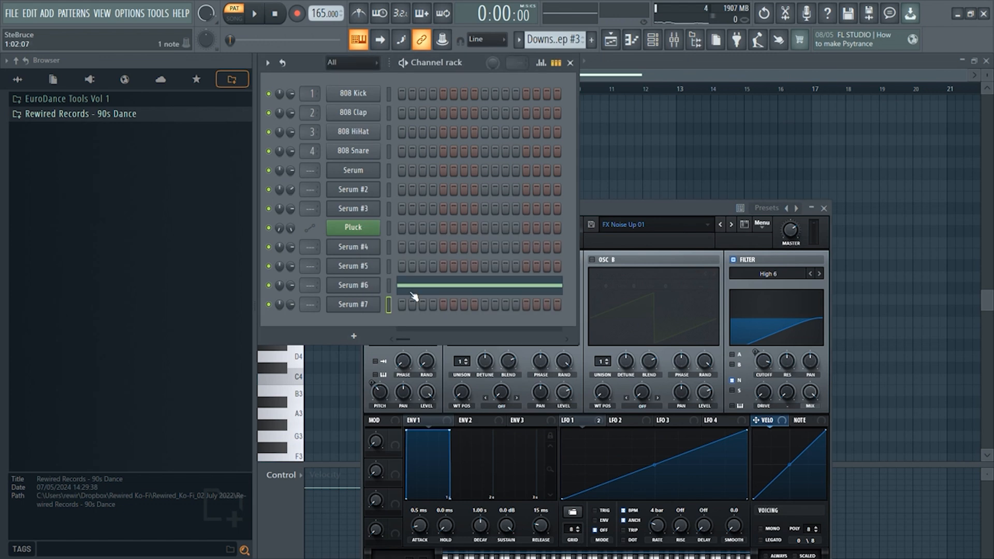
key("ctrl+x")
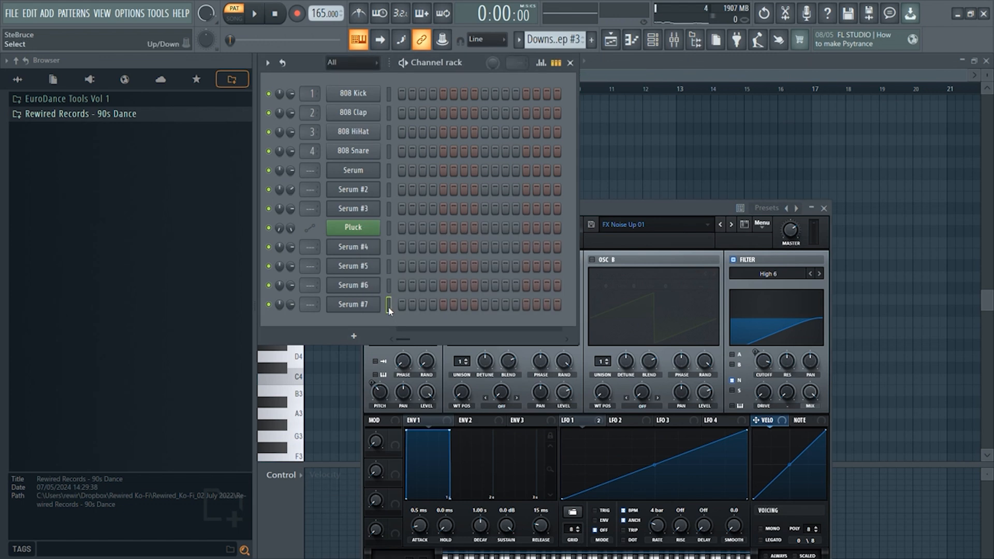
key("ctrl+v")
left_click(435, 310)
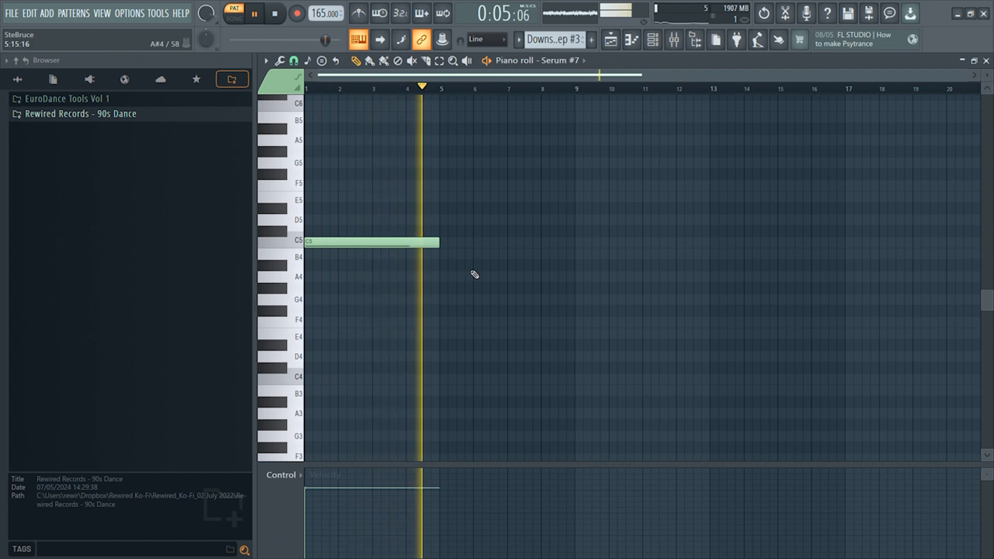
key("space")
left_click(238, 19)
left_click(611, 39)
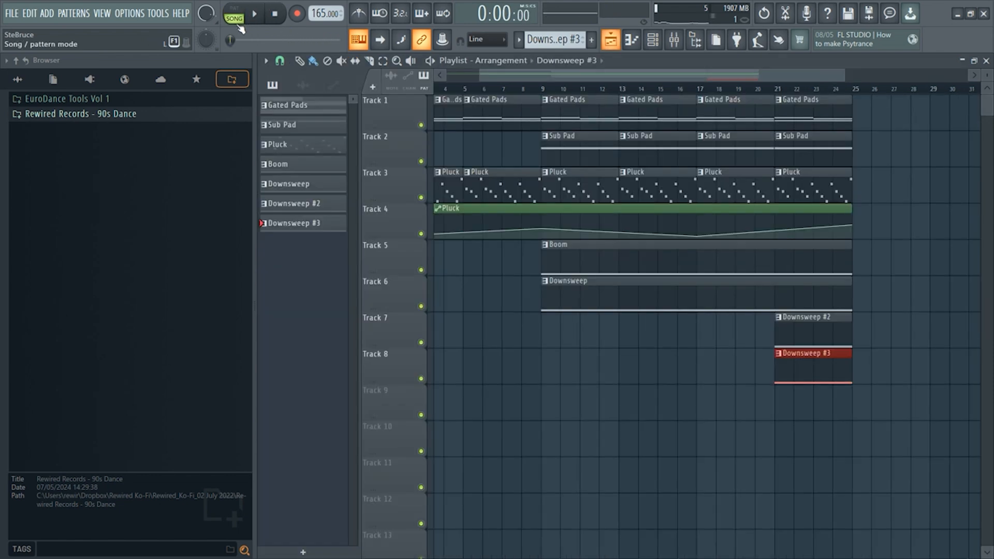
Transfer Serum #7's C5 note from Downsweep #3 into the Downsweep #2 pattern and rename that pattern Riser 1
double_click(819, 371)
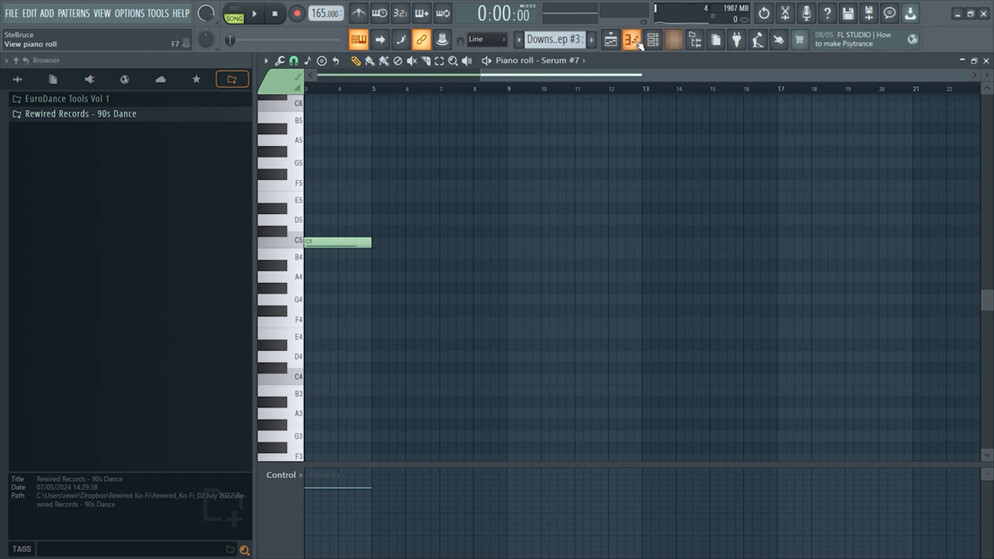
left_click(653, 39)
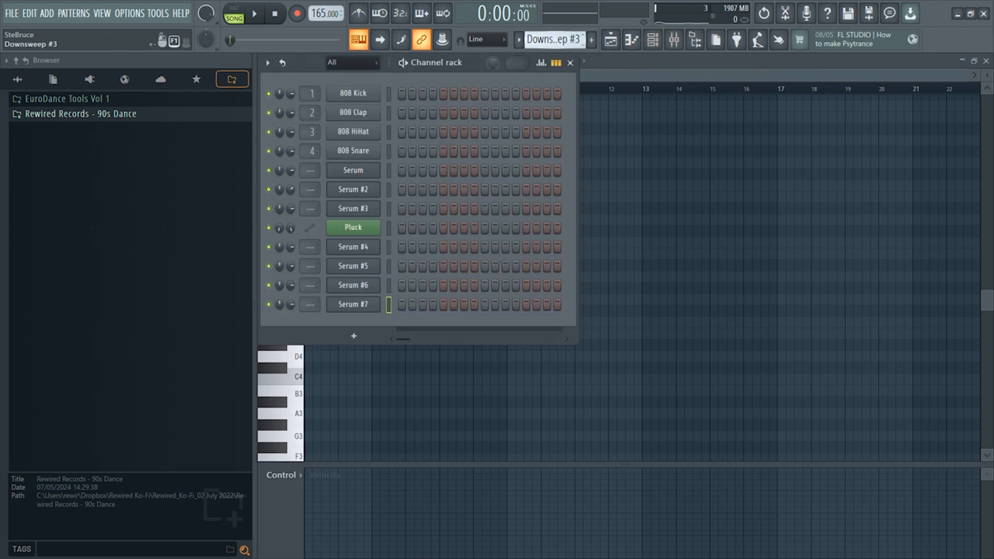
scroll(560, 39, "up", 1)
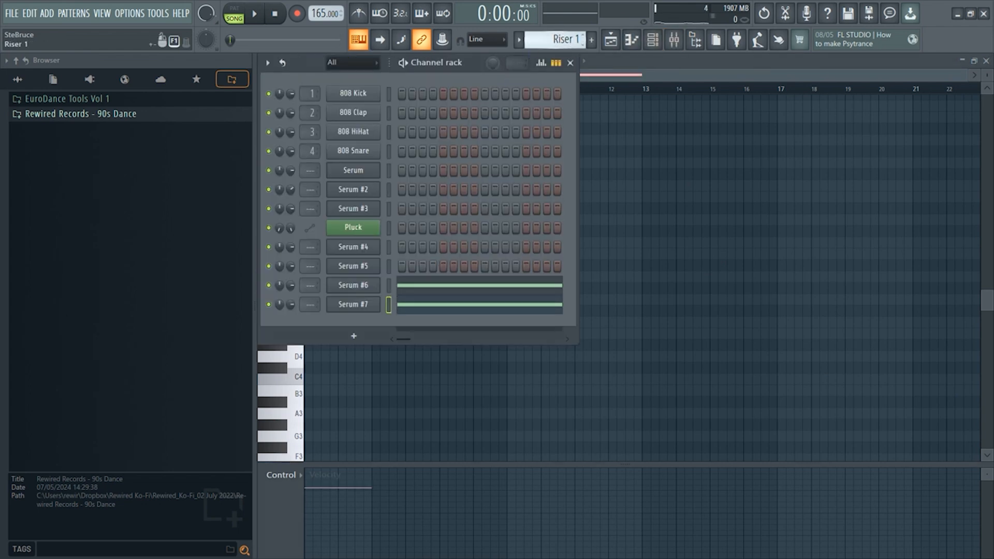
Delete the emptied Downsweep #3 pattern and return to the playlist
scroll(539, 40, "down", 1)
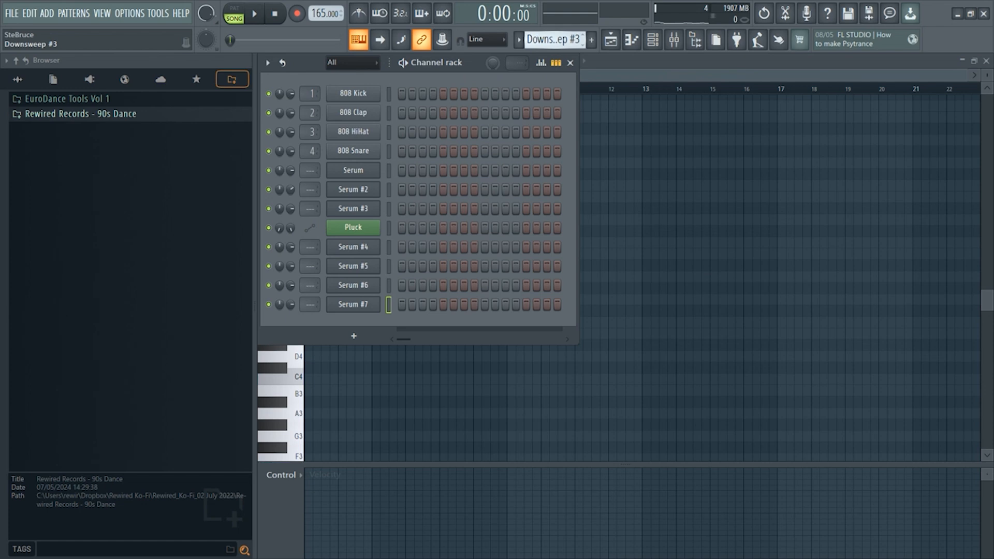
left_click(519, 39)
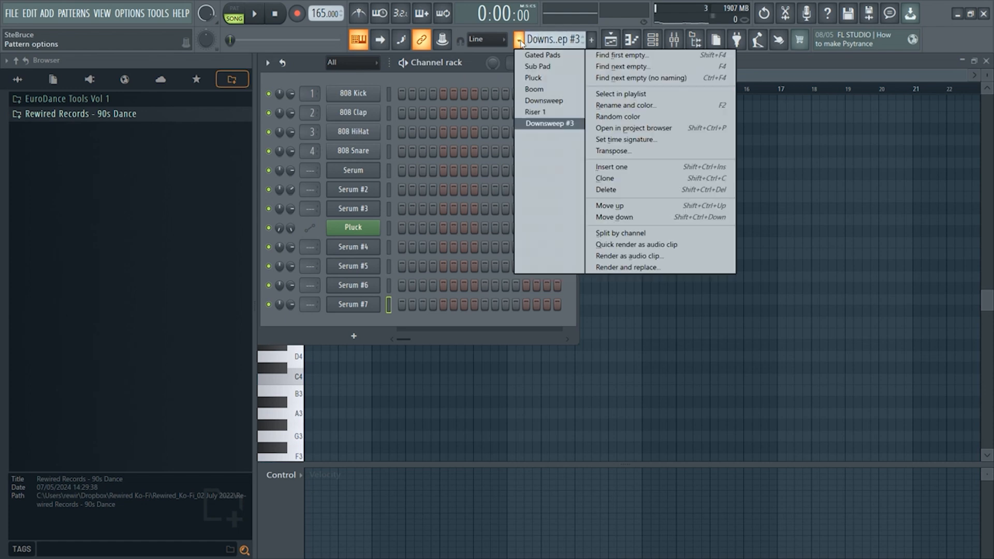
left_click(616, 190)
left_click(538, 330)
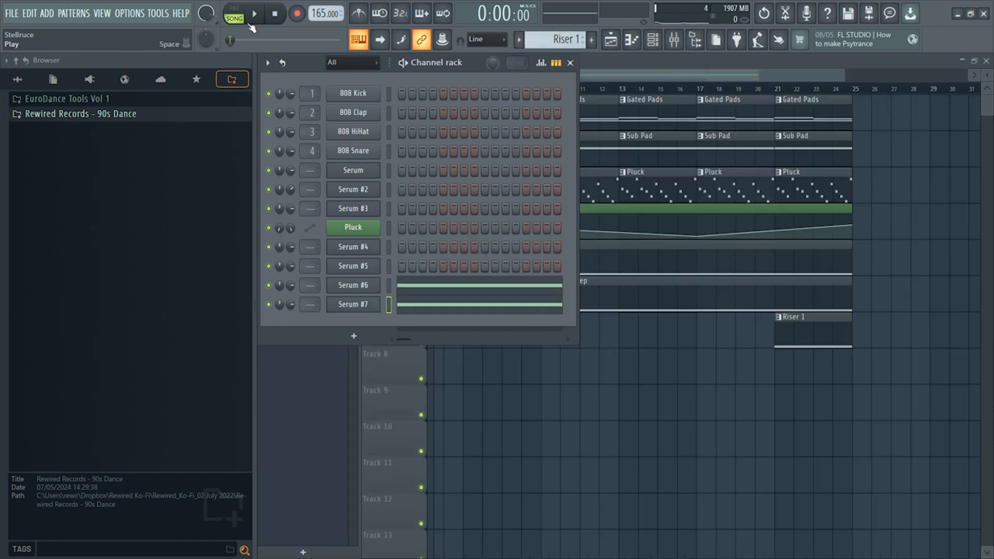
key("F6")
Shorten the Boom clip on Track 5 to end at bar 17 and add a second Boom clip from bar 17 to bar 25
left_click(696, 87)
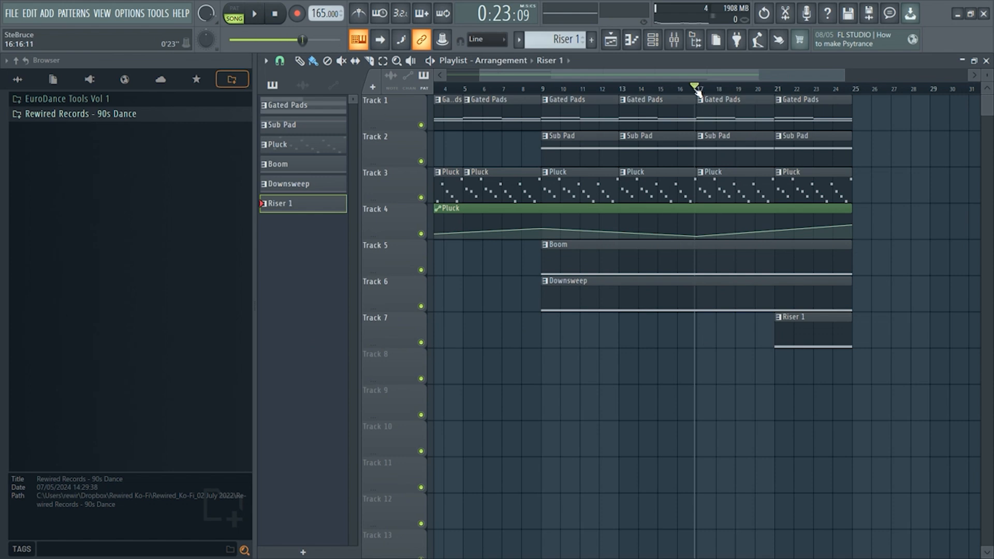
left_click(699, 88)
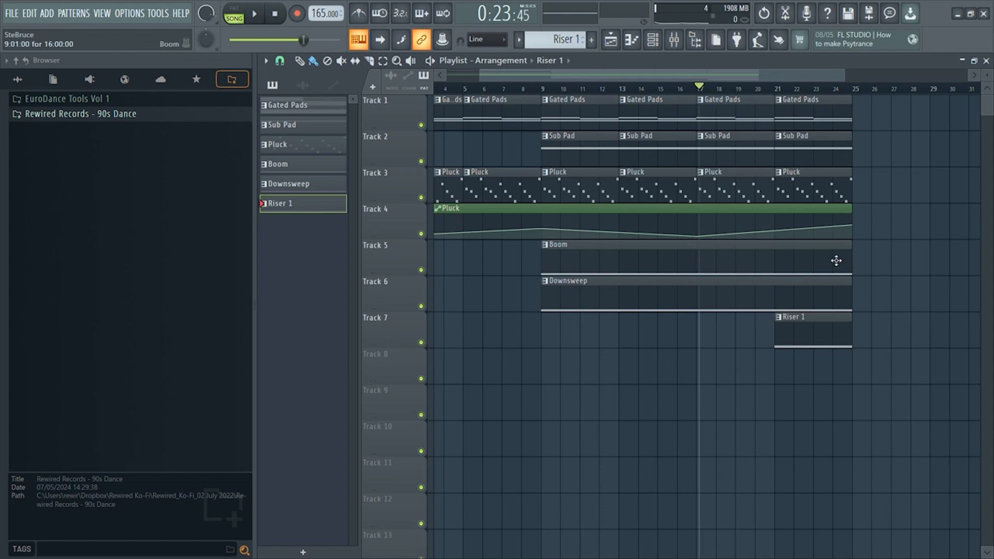
left_click_drag(846, 255, 691, 254)
left_click(672, 254)
left_click(723, 262)
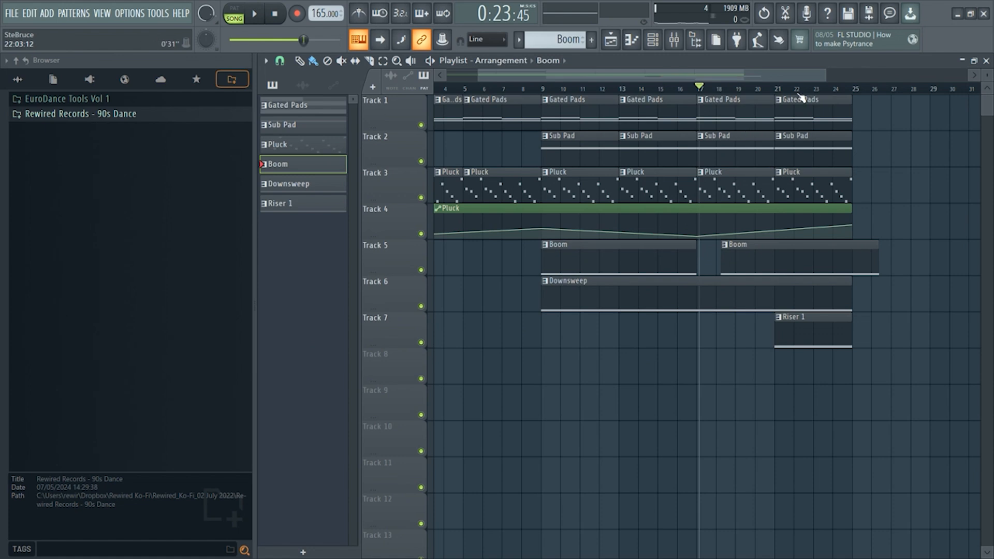
left_click_drag(735, 262, 714, 262)
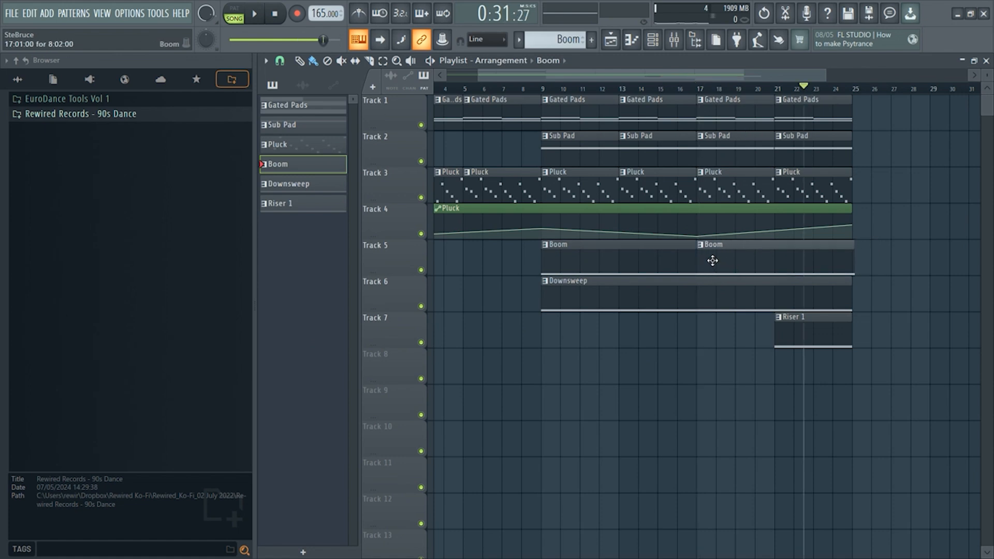
left_click_drag(852, 261, 846, 259)
Play the arrangement from bar 15 to check the repeated boom and the layered riser
left_click(660, 88)
key("space")
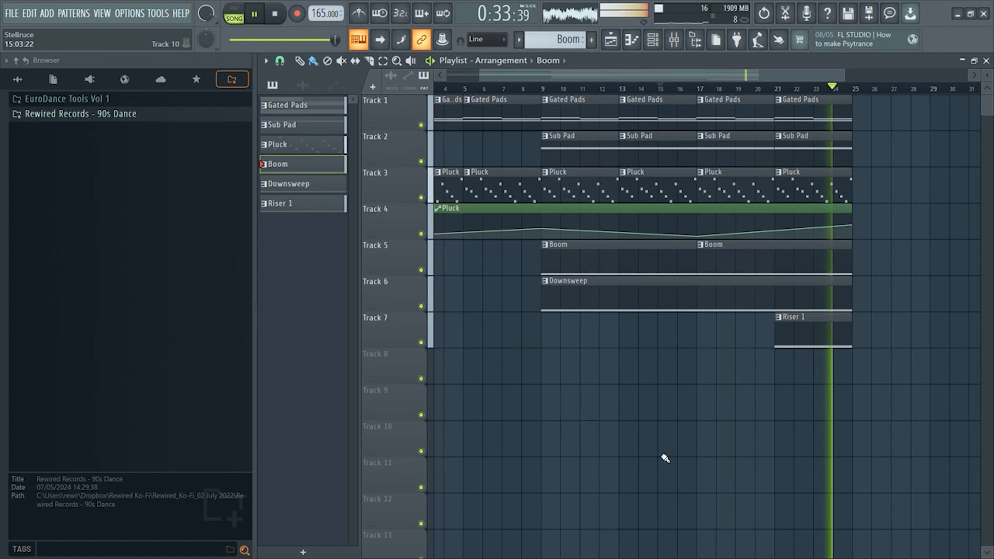
key("space")
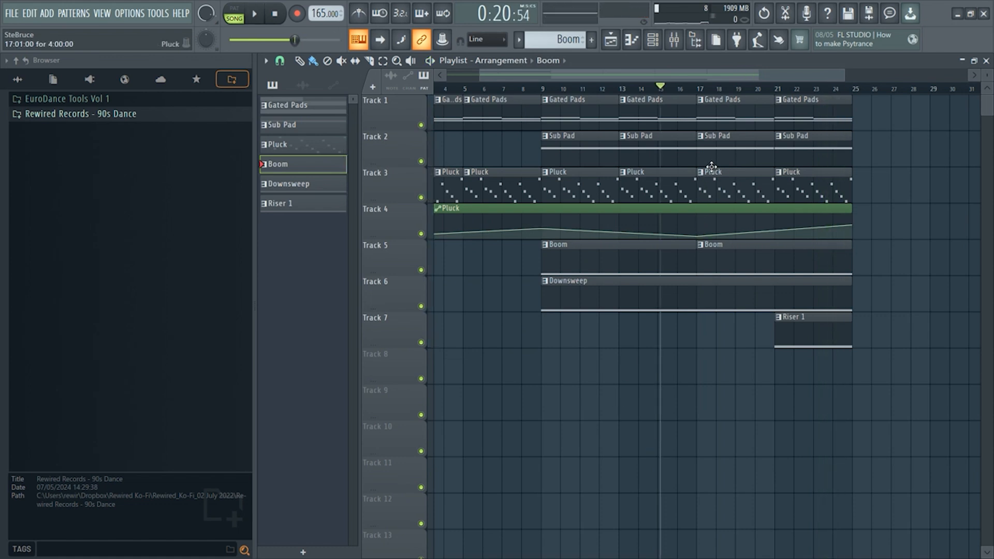
Set the song position to bar 17 and switch the channel rack to the empty Pattern 7
left_click_drag(719, 78, 765, 76)
left_click(638, 93)
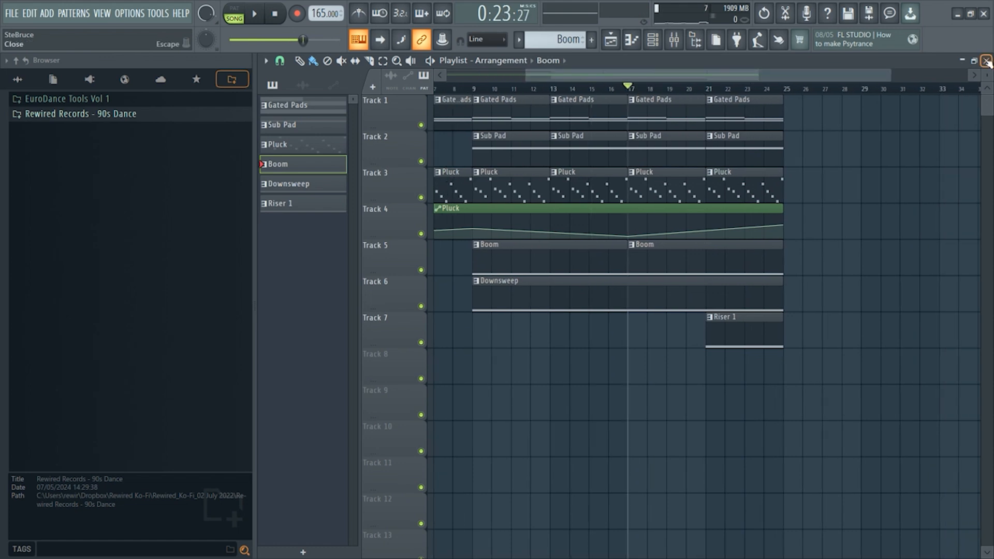
left_click(653, 40)
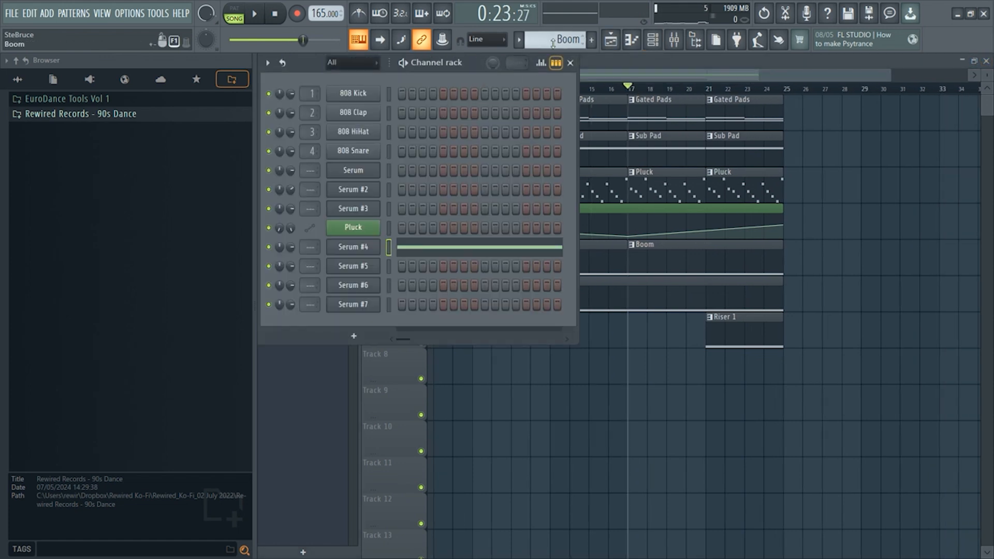
left_click_drag(551, 41, 551, 32)
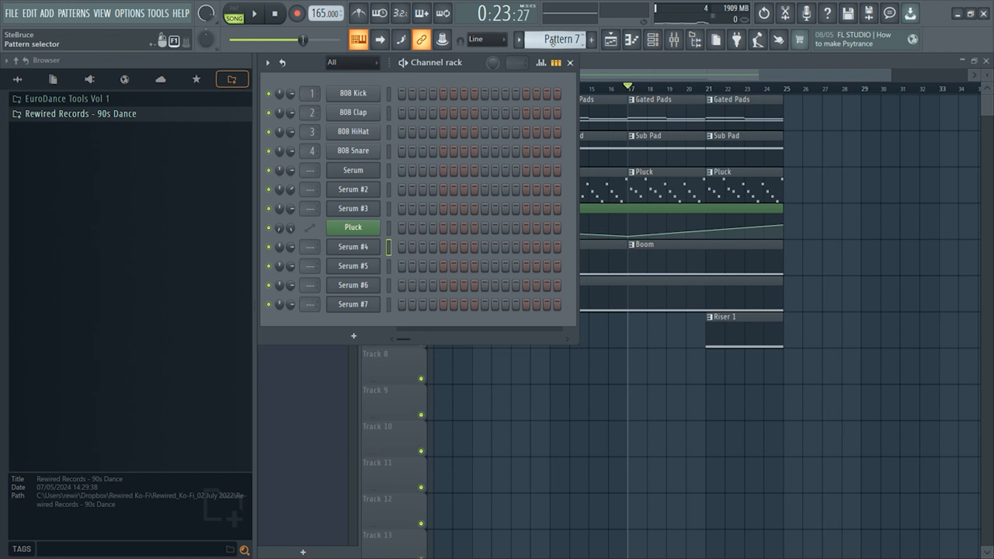
Replace the 808 Snare sample with 90s Snare 11 from the Drums folder of Rewired Records - 90s Dance
left_click(107, 115)
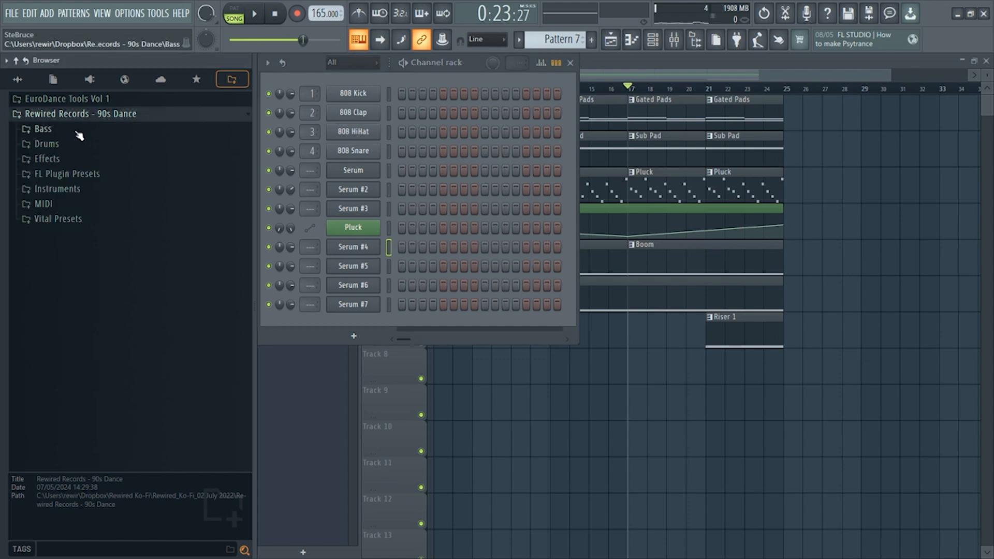
left_click(51, 144)
scroll(147, 238, "down", 4)
scroll(137, 223, "down", 15)
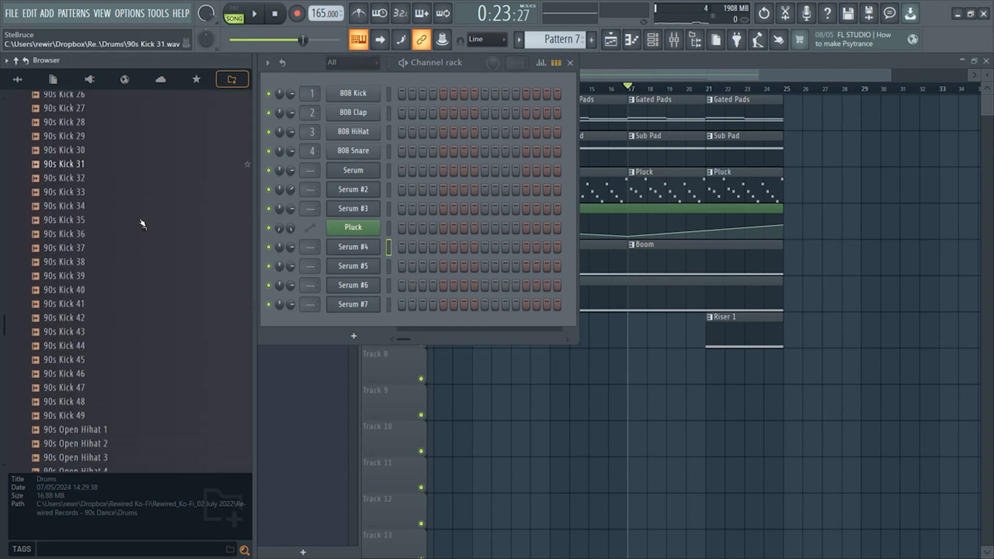
left_click(73, 277)
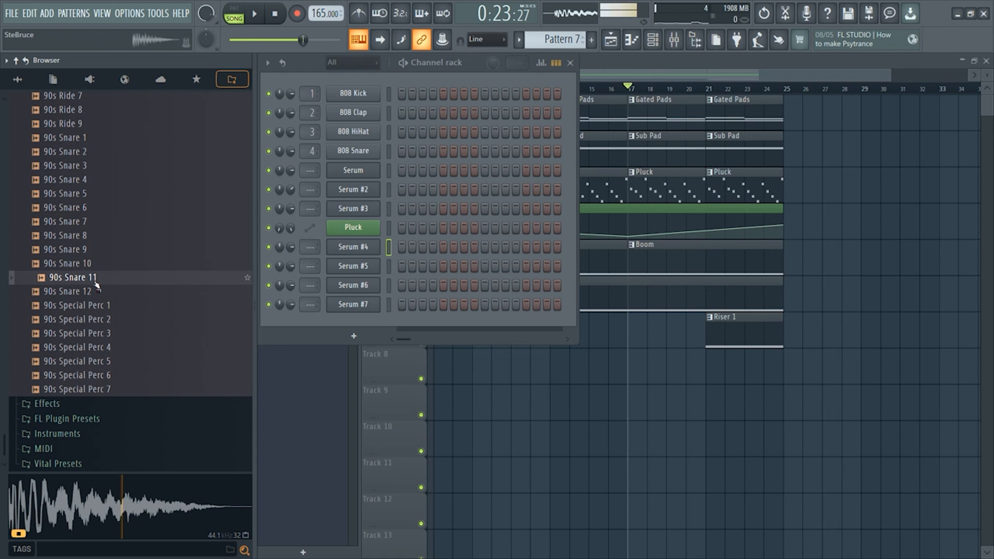
mouse_move(96, 284)
left_mouse_down()
mouse_move(353, 228)
mouse_move(362, 155)
mouse_move(549, 161)
left_mouse_up()
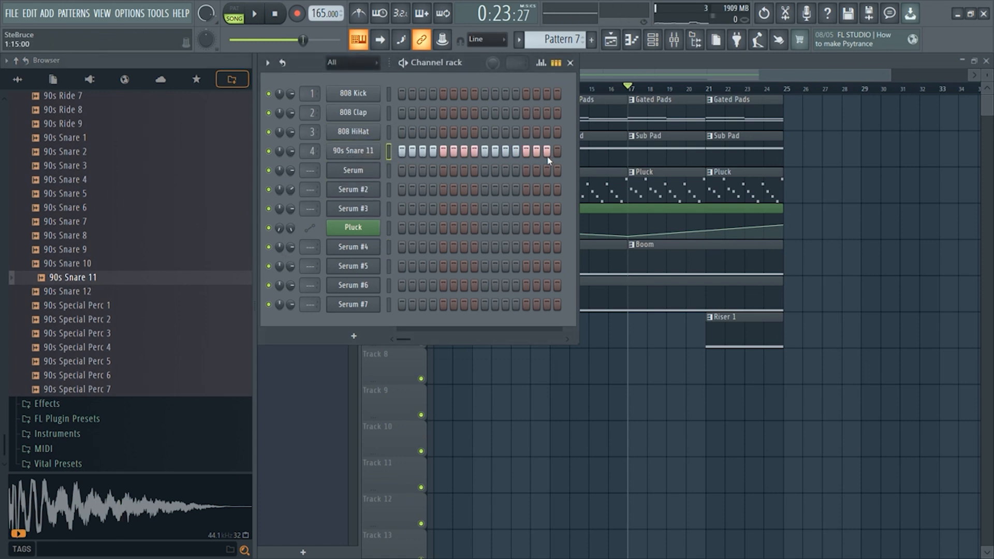
Complete one bar of 16 snare hits on C5 in Pattern 7 and lengthen the notes to full steps in the piano roll
right_click(355, 159)
left_click(409, 151)
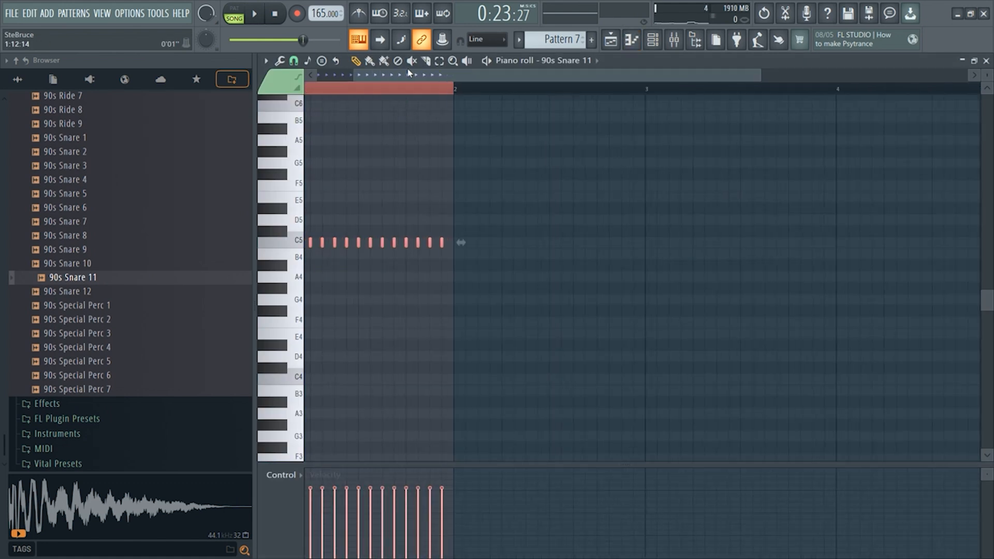
left_click_drag(630, 241, 644, 241)
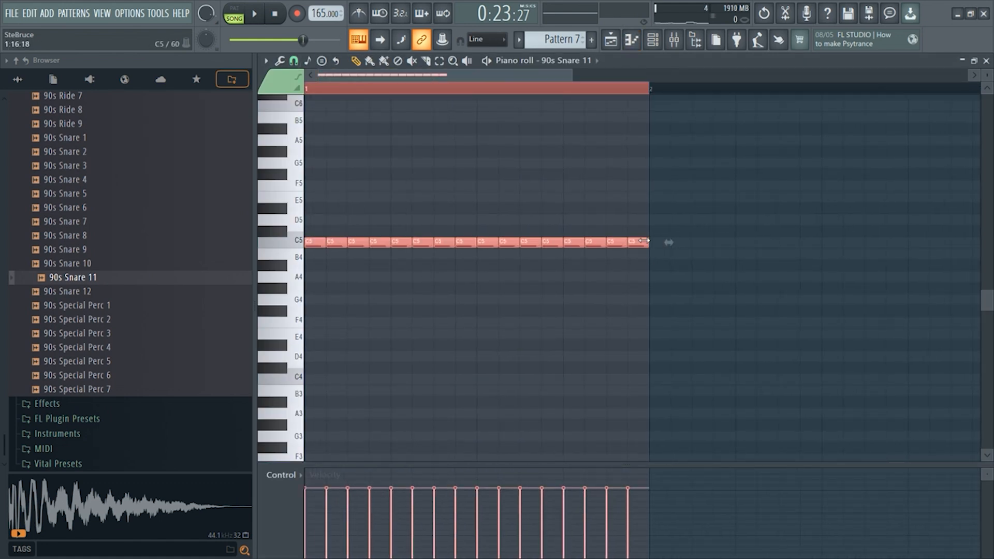
left_click(986, 60)
Enable the volume envelope of 90s Snare 11 with 0% attack time and return to the playlist
left_click(353, 151)
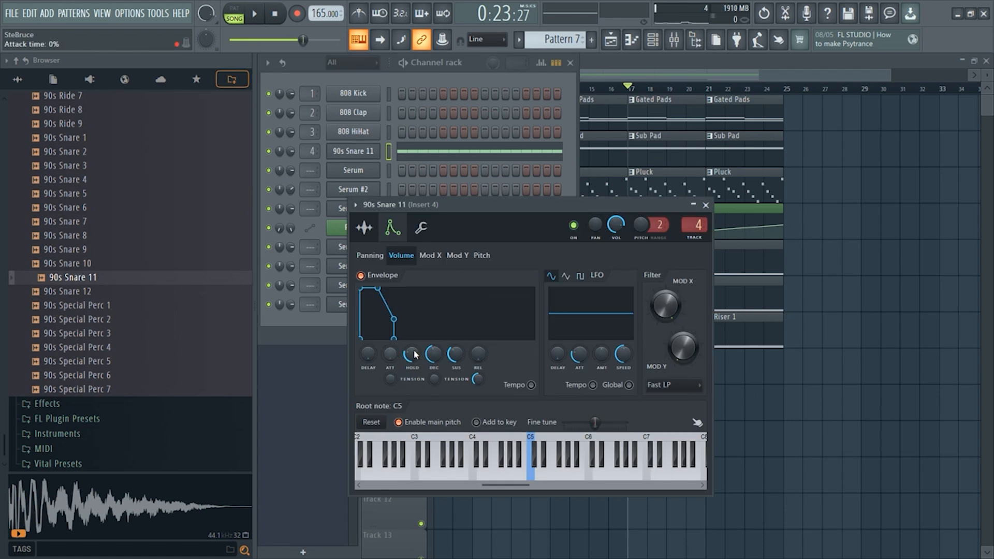
left_click(464, 83)
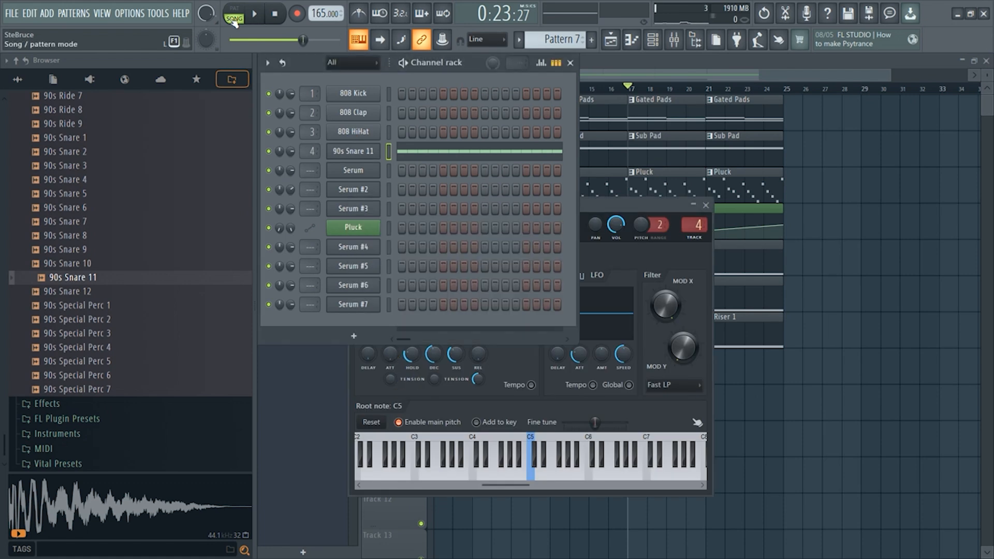
left_click(834, 406)
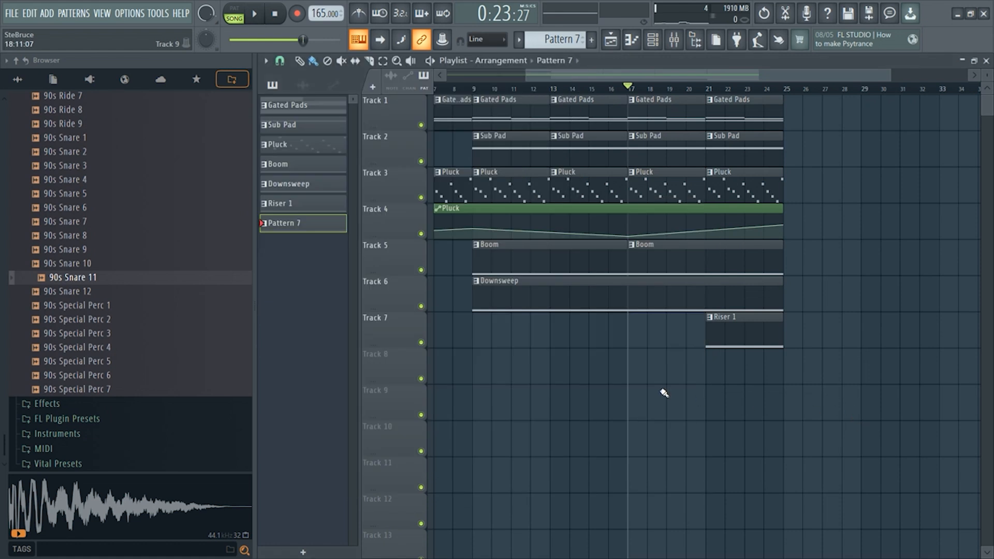
Paint Pattern 7 repeatedly across bars 17 to 25 on Track 8 of the playlist
left_click_drag(634, 374, 774, 377)
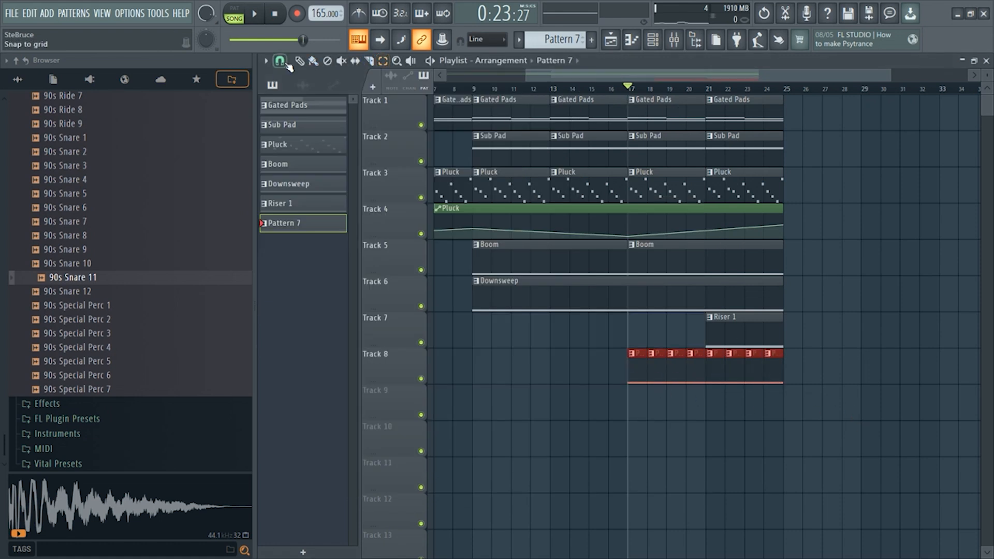
left_click(279, 61)
left_click(298, 244)
Create a channel volume automation clip for 90s Snare 11 spanning bars 17 to 25
left_click_drag(632, 97, 783, 93)
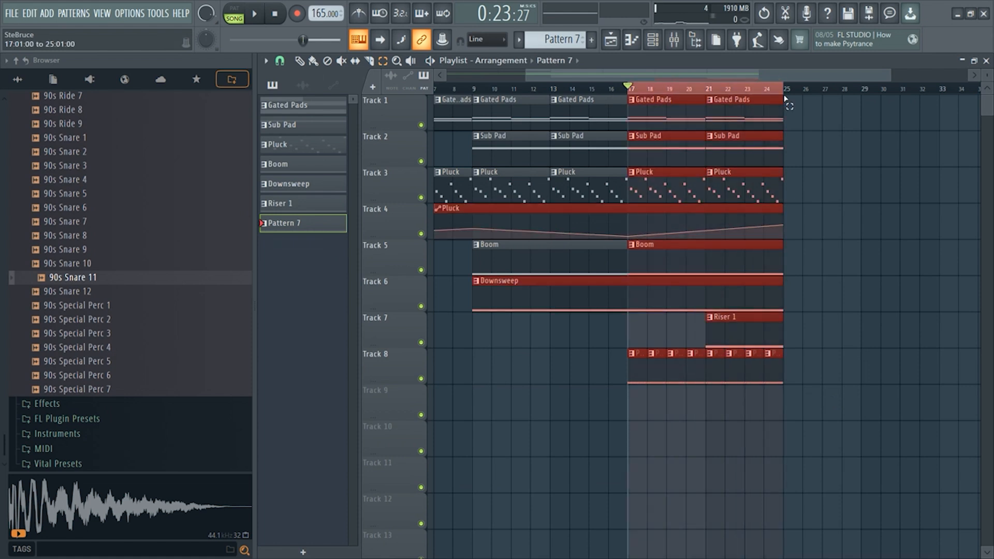
left_click(987, 61)
right_click(291, 149)
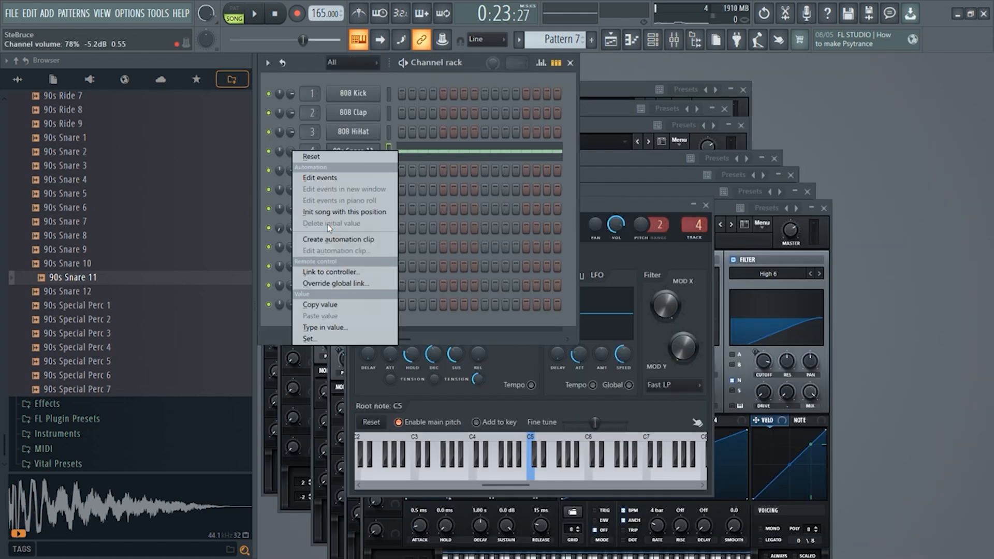
left_click(327, 225)
key("F5")
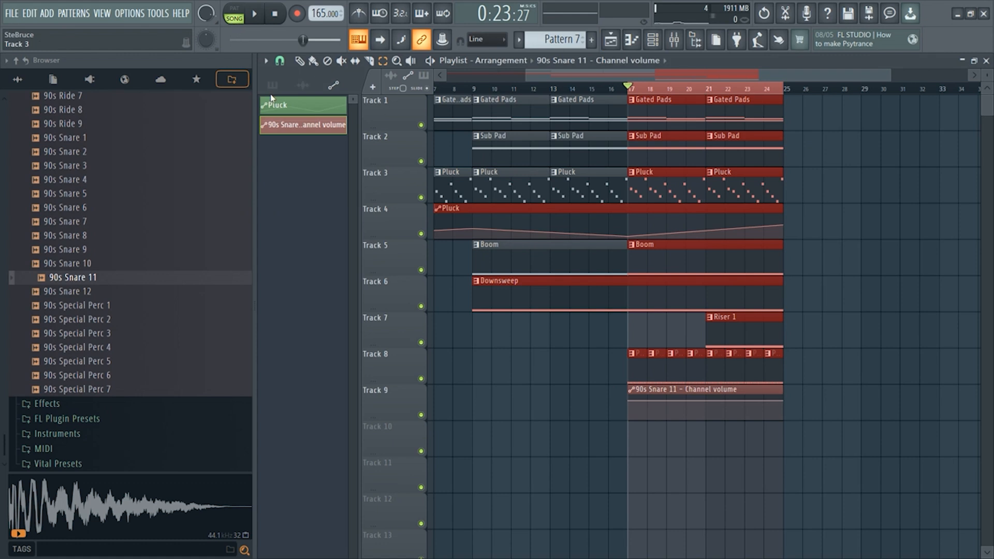
Lower the start of the 90s Snare 11 volume automation so the roll fades in, and play it from bar 17
left_click_drag(632, 401, 628, 417)
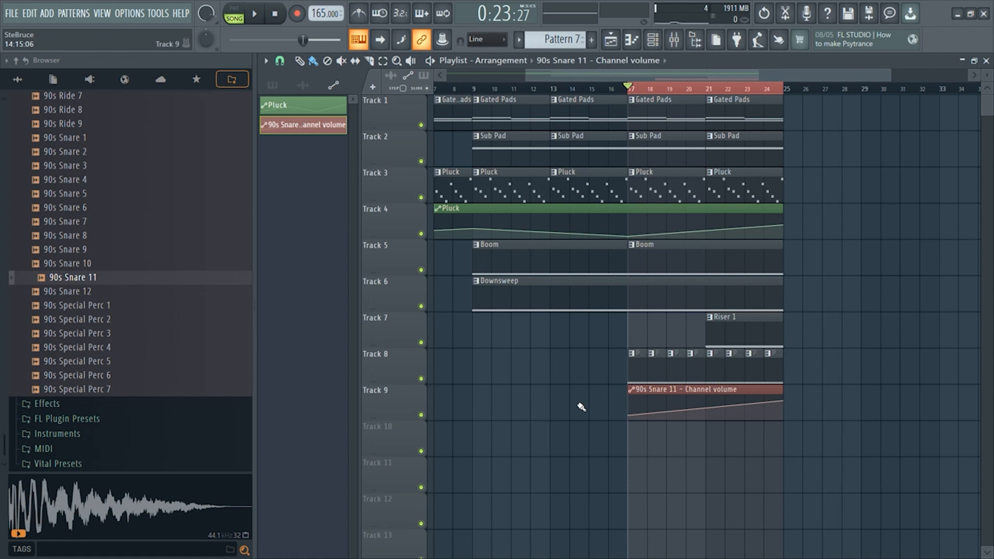
left_click(625, 86)
key("space")
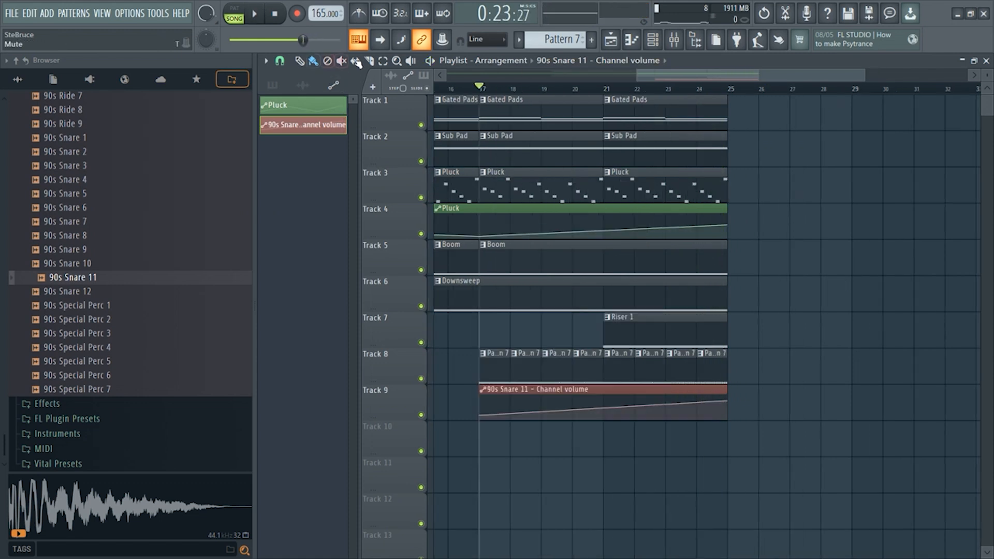
Create a channel volume automation clip for the Sub Pad's Serum #2 across bars 17 to 25
left_click(384, 62)
left_click_drag(481, 91, 735, 92)
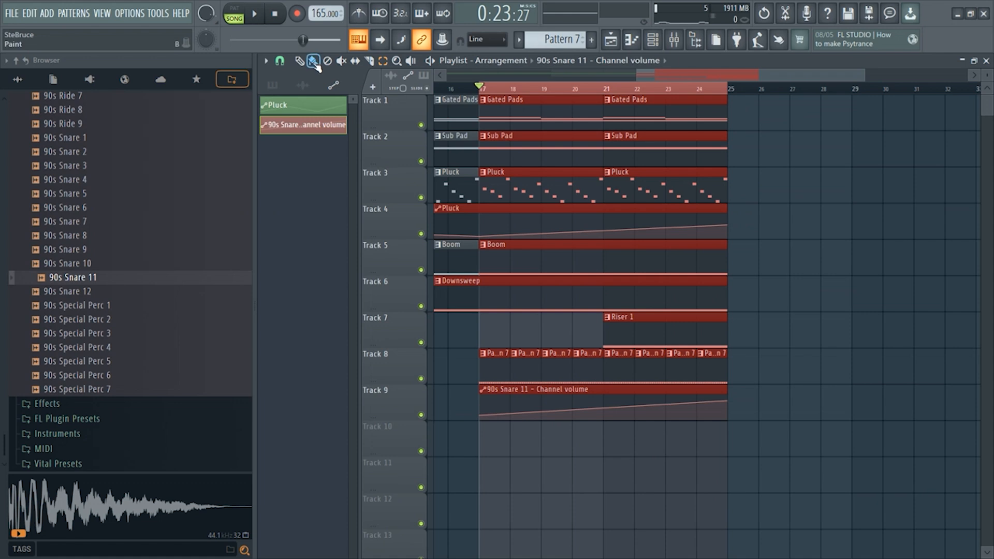
double_click(542, 141)
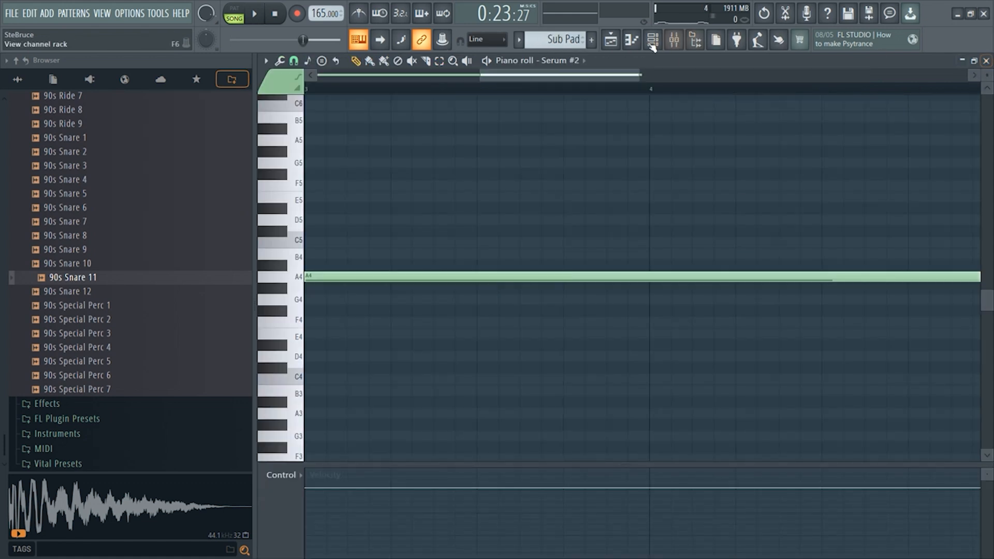
key("F6")
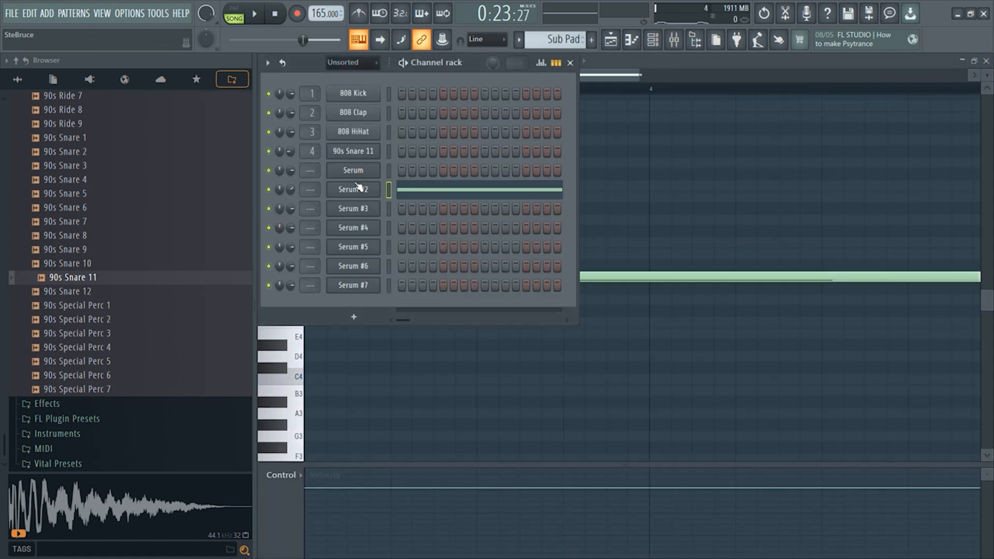
right_click(292, 190)
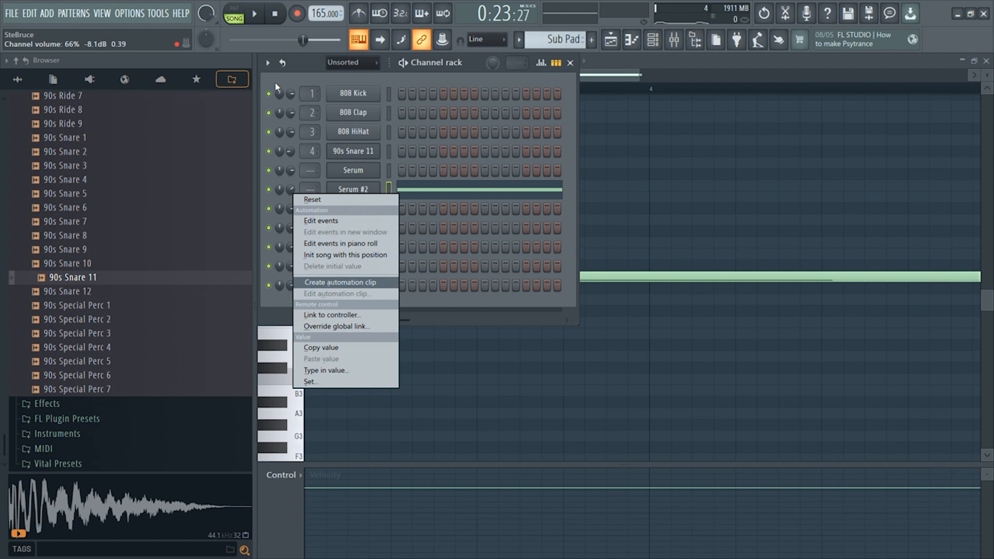
left_click(340, 282)
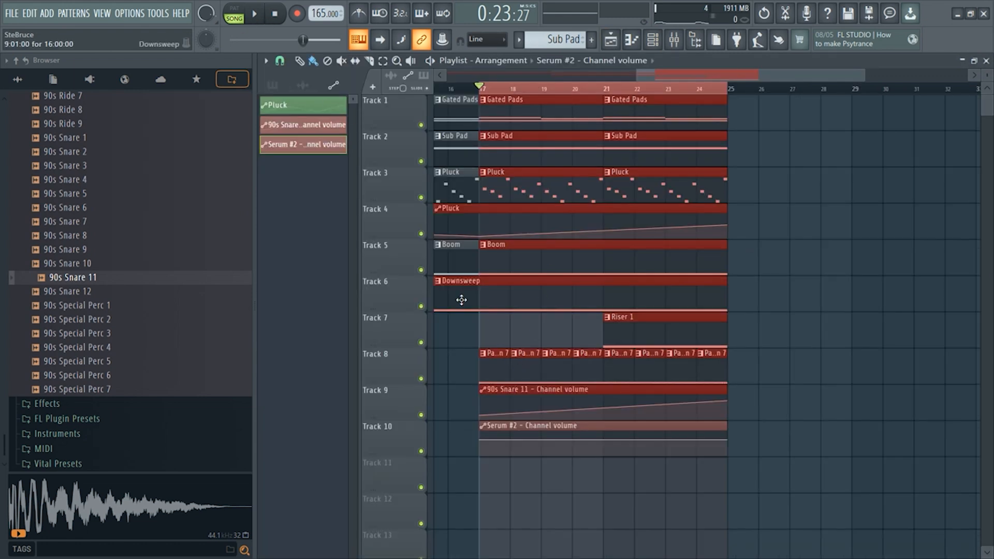
Extend the Serum #2 volume clip to bar 31, falling until bar 25 and curving back up to its copied starting value
left_click(501, 328, "ctrl")
left_click_drag(727, 443, 913, 421)
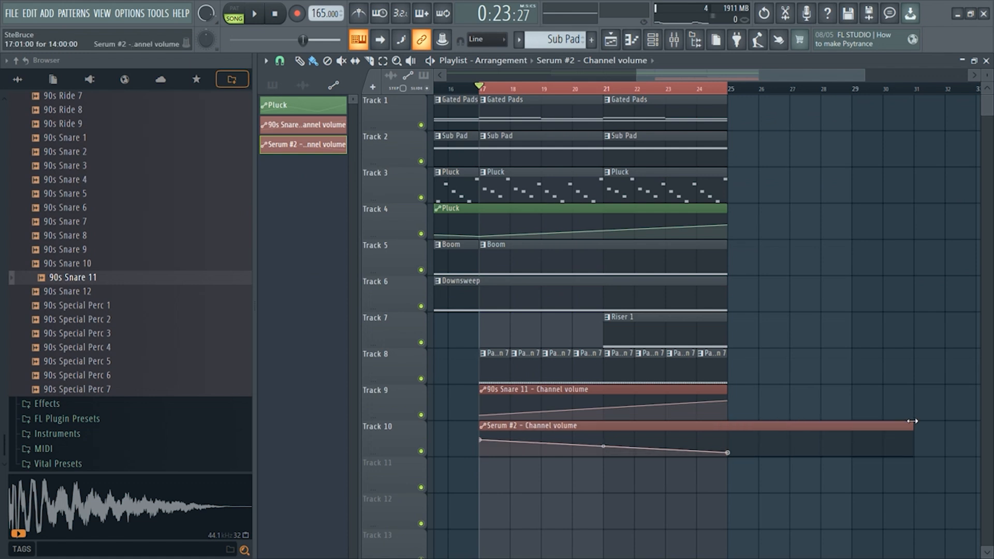
right_click(481, 440)
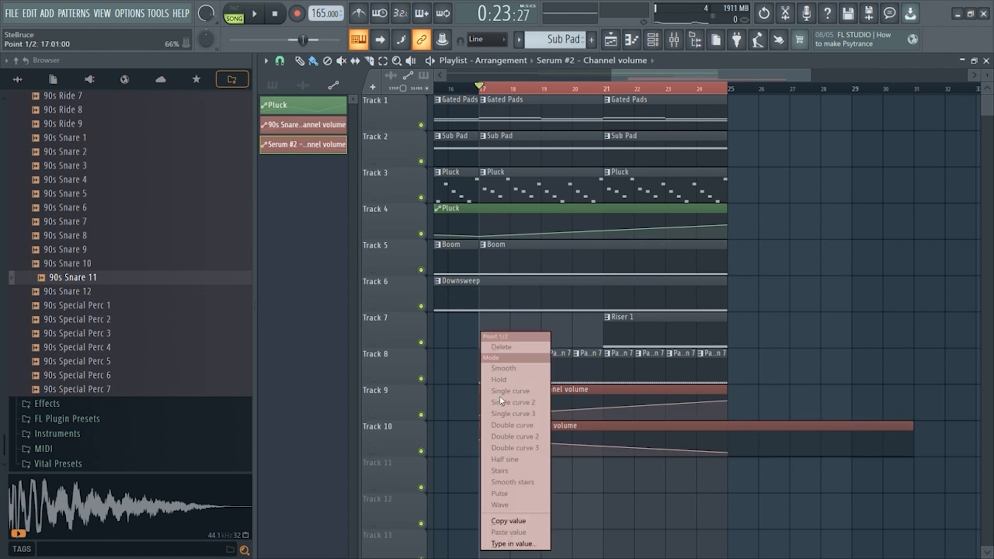
left_click(505, 521)
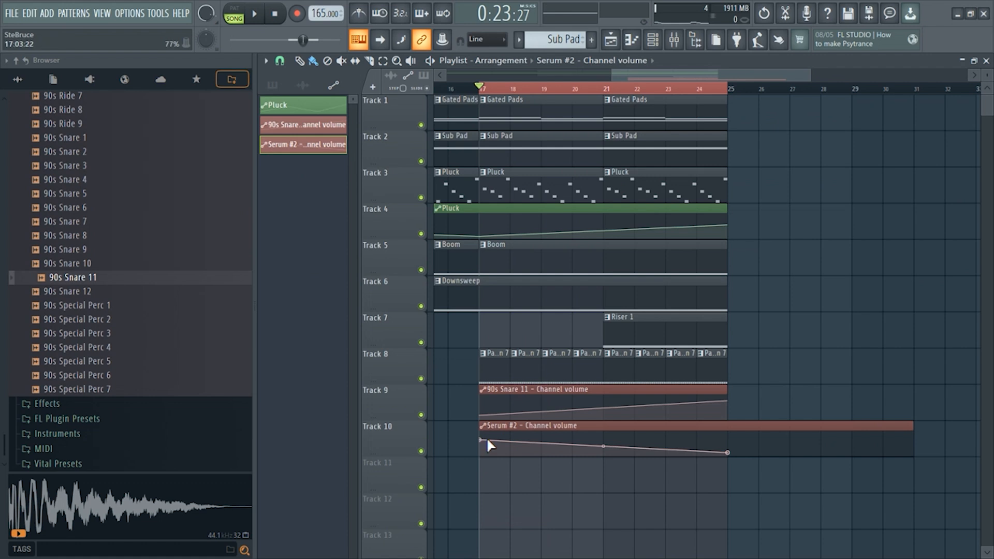
left_click(914, 441)
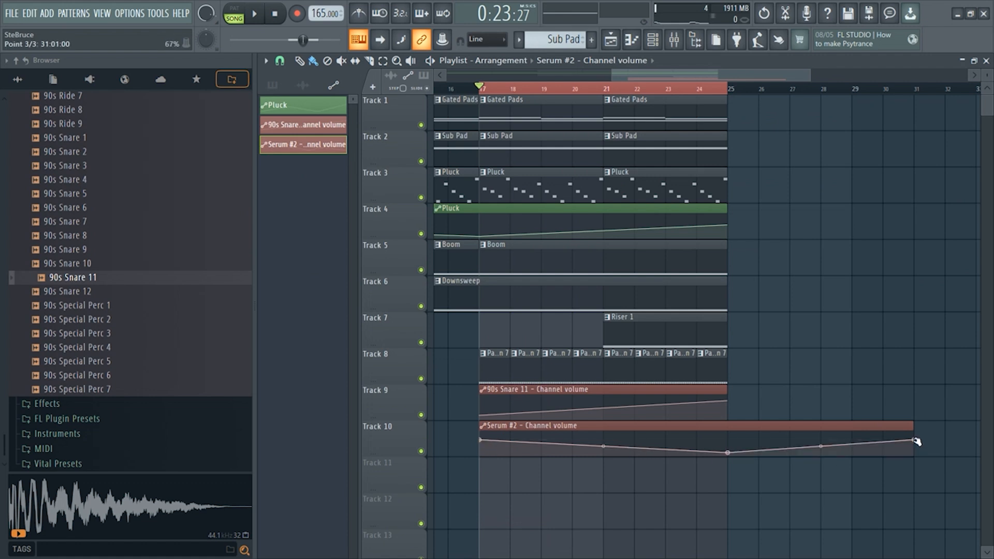
right_click(915, 441)
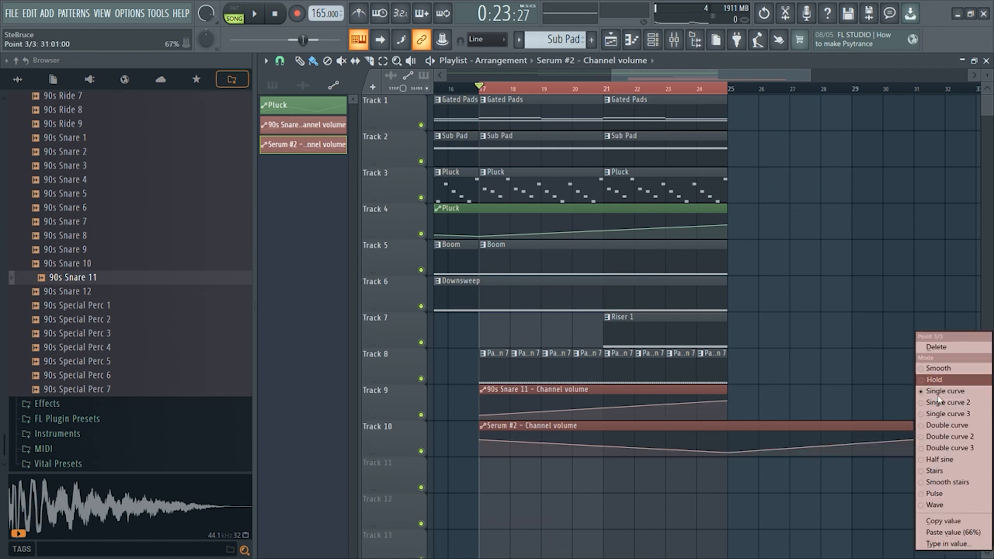
left_click(954, 533)
left_click_drag(822, 447, 822, 463)
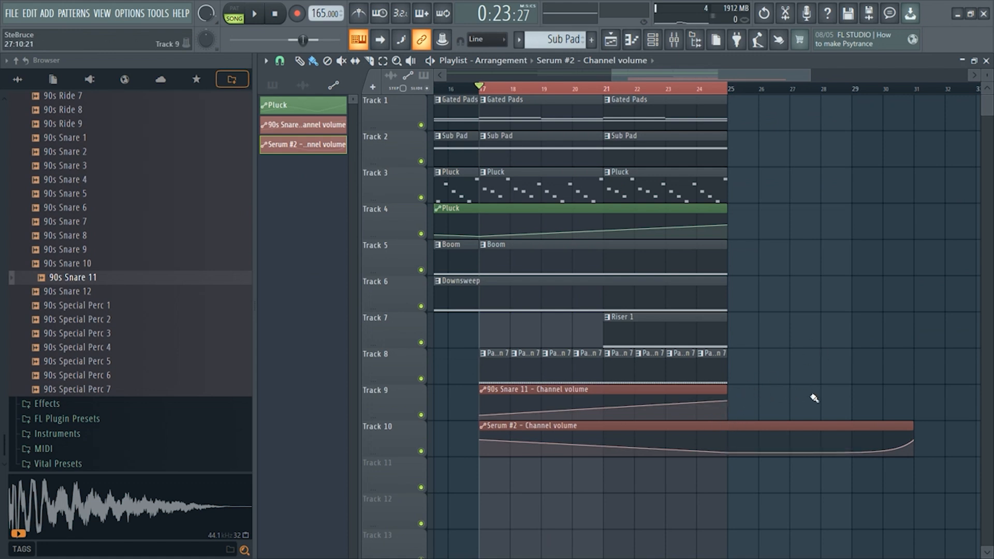
Lengthen the Serum #2 volume clip to bar 33 and play the arrangement from bar 22
scroll(916, 453, "down", 2, "ctrl")
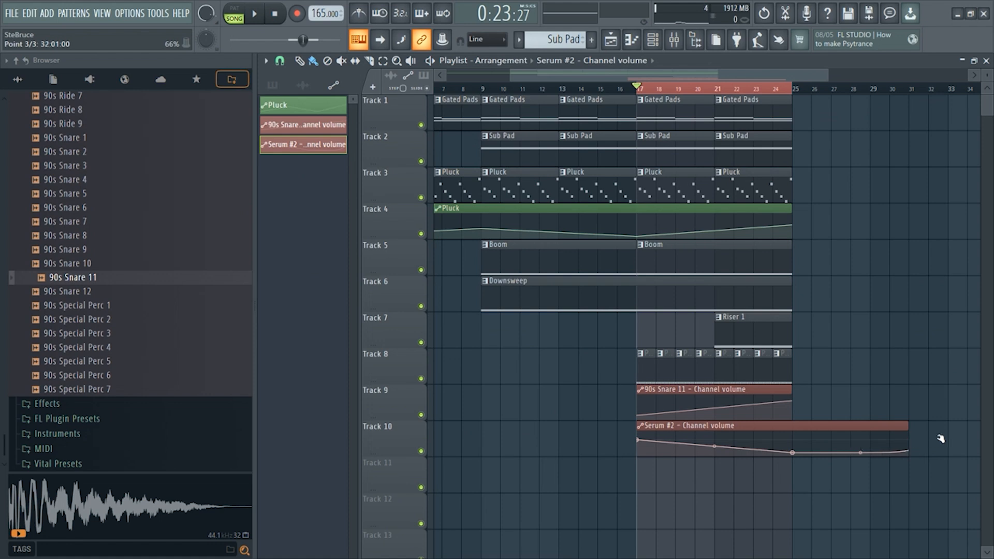
left_click_drag(908, 426, 948, 426)
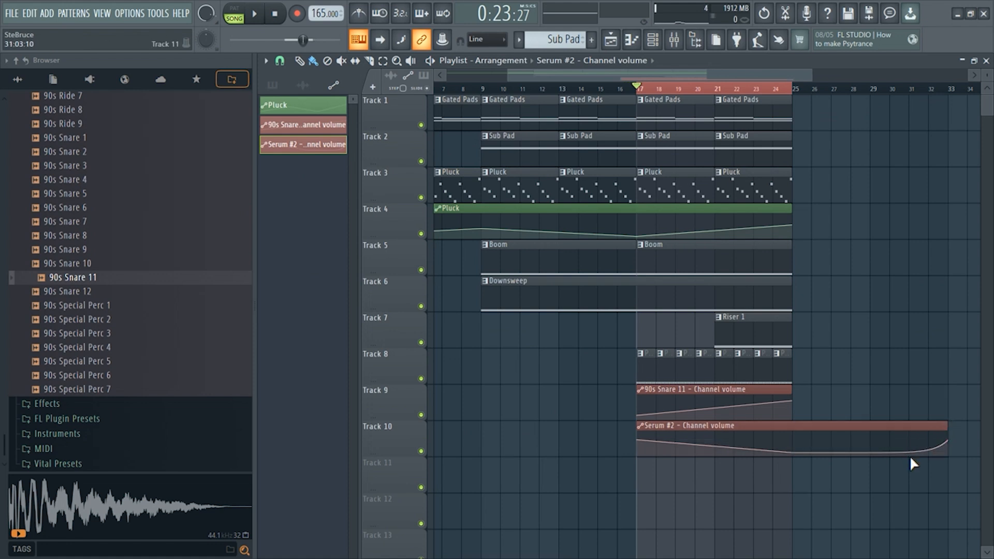
left_click(734, 88)
key("space")
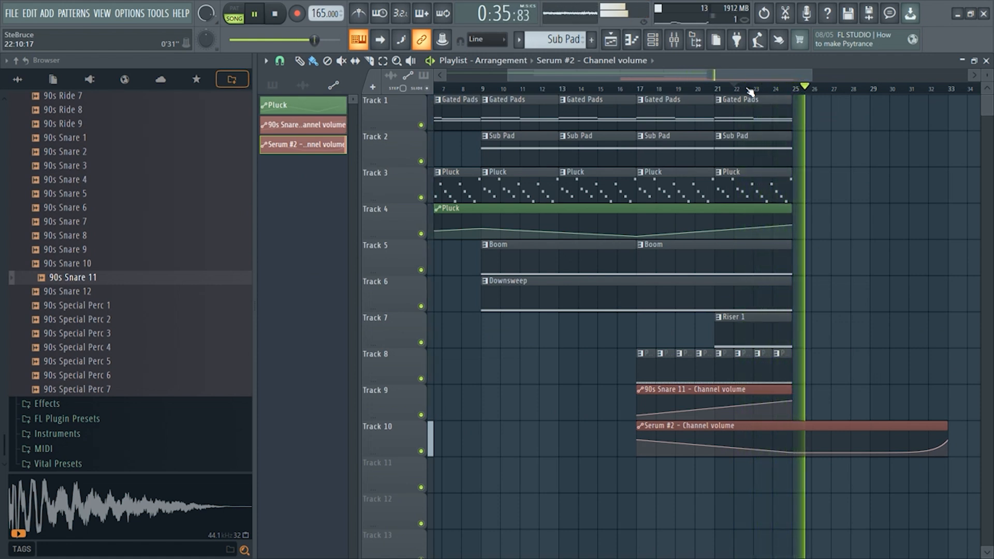
key("space")
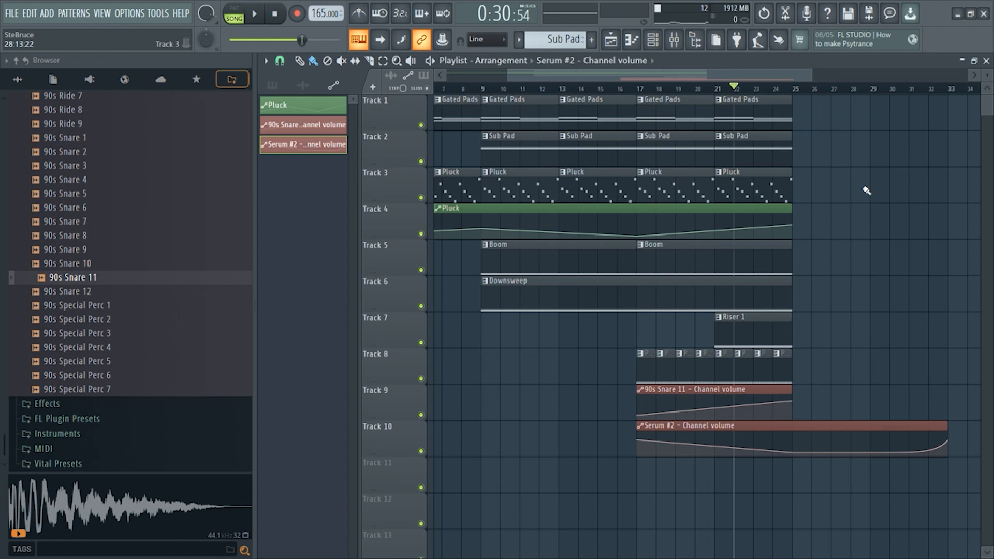
scroll(764, 80, "up", 6)
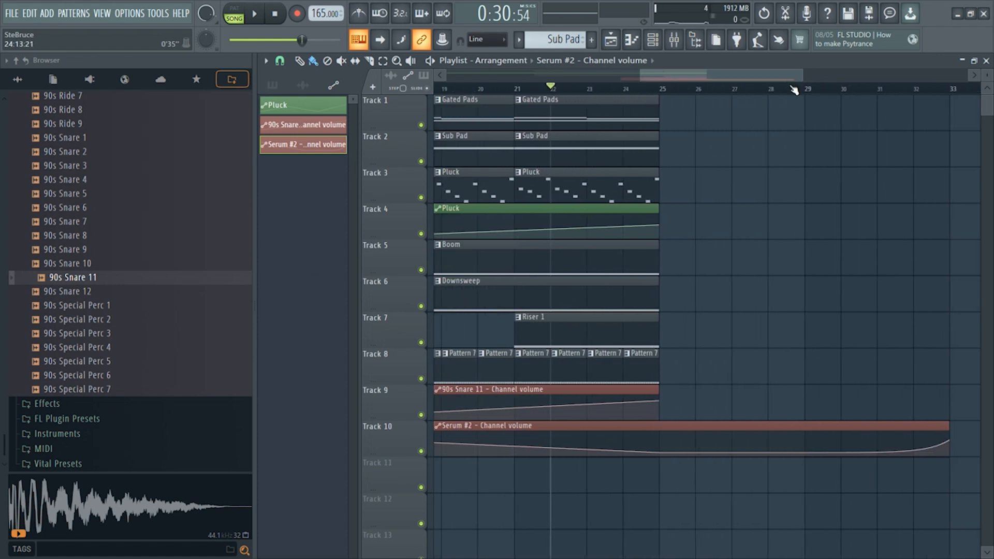
double_click(618, 151)
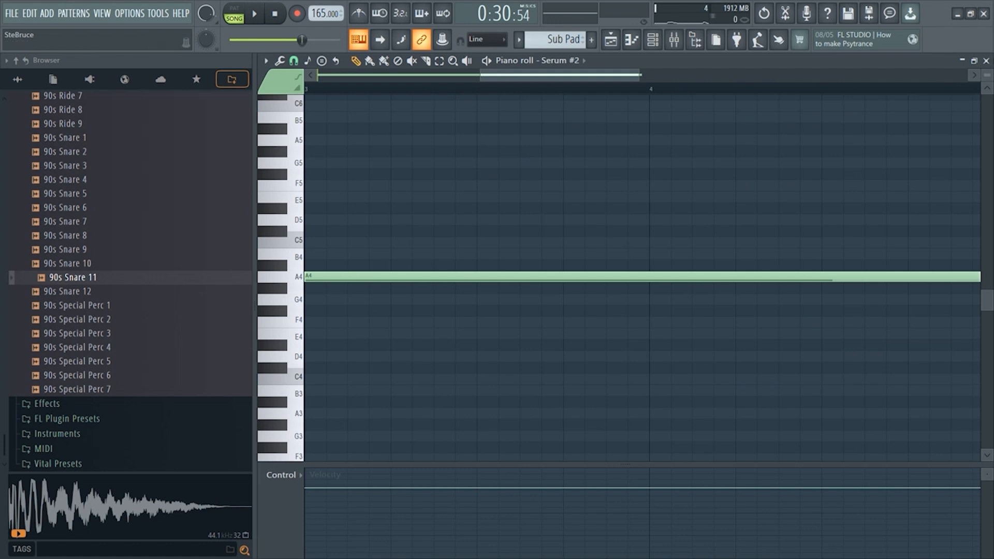
left_click(986, 61)
Create a new empty pattern named Bass
left_click(518, 40)
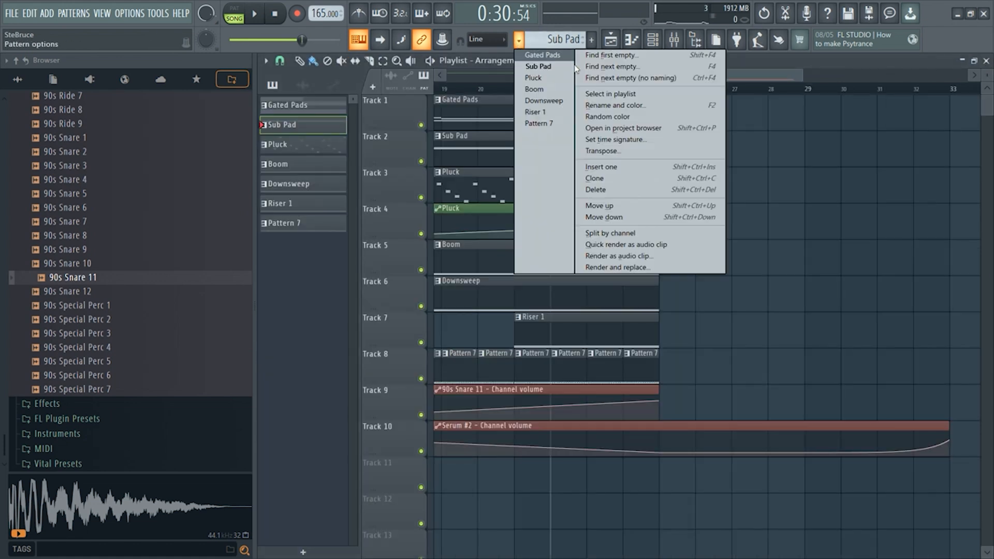
left_click(631, 73)
type("Bass")
key("Return")
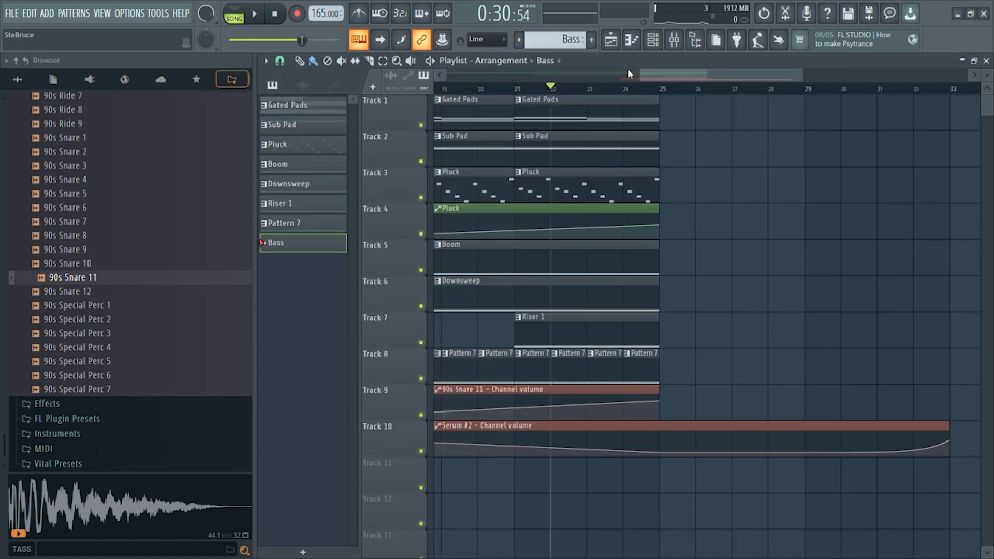
Add a new Serum channel for the bass and load the BA Stubby preset from the user presets
left_click(652, 40)
left_click(354, 317)
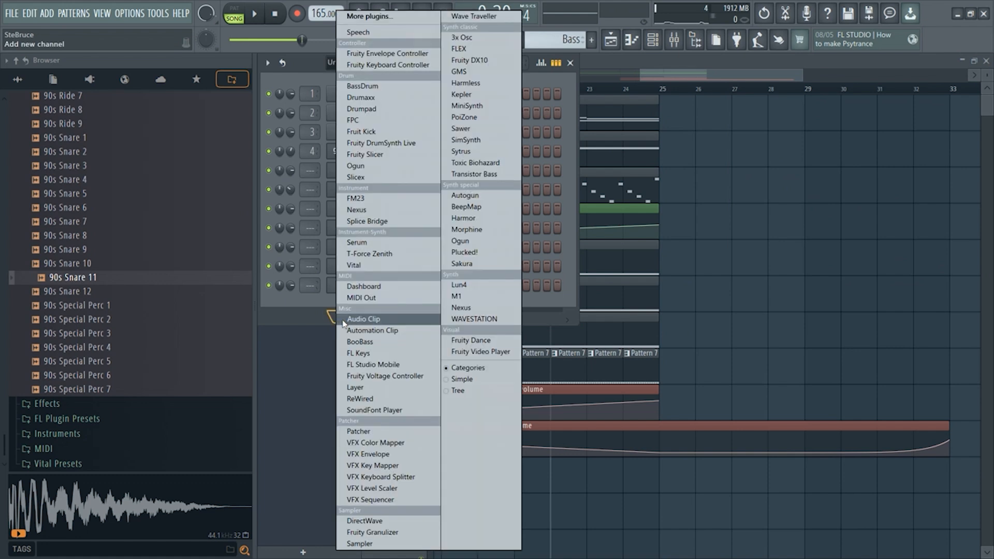
left_click(389, 242)
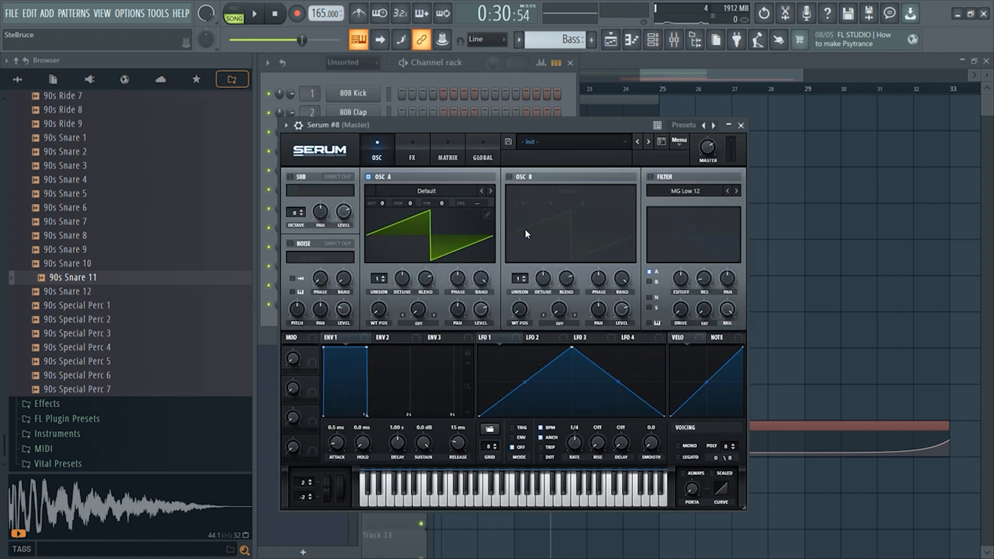
left_click(539, 139)
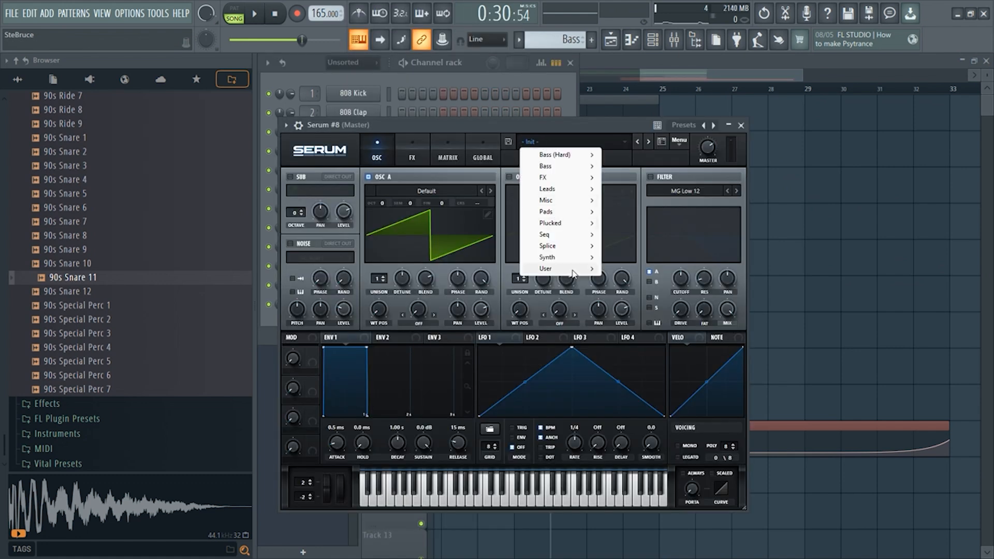
mouse_move(576, 269)
mouse_move(624, 276)
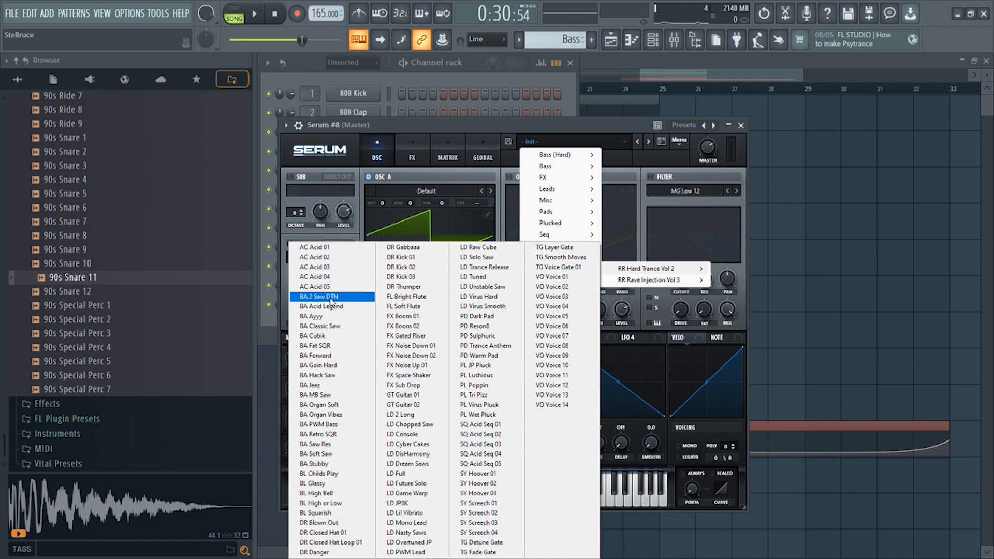
left_click(338, 465)
Enter four offbeat A4 notes in bar 1 of the Serum #8 piano roll and lengthen them to about one and a half steps
left_click(434, 79)
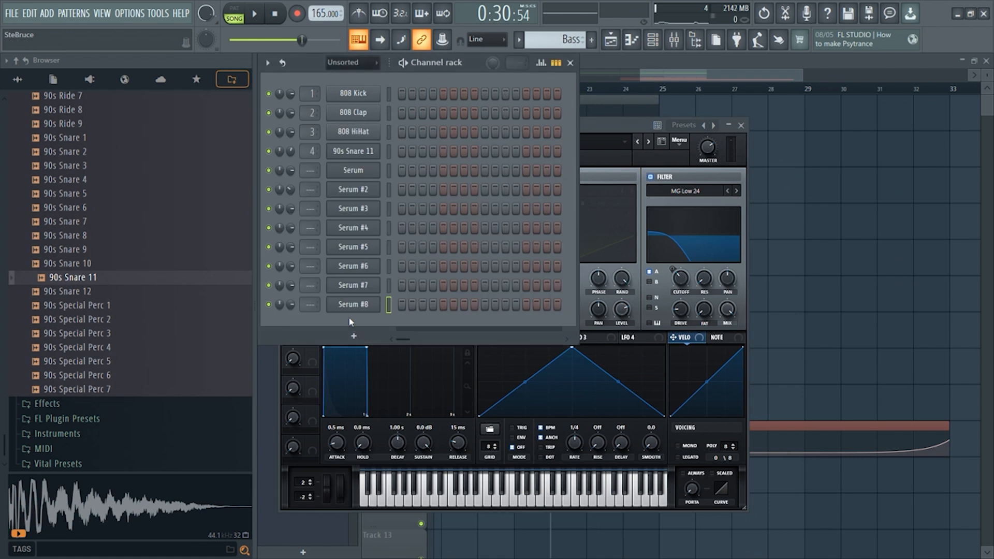
right_click(354, 308)
left_click(392, 304)
left_click(353, 278)
left_click(438, 278)
left_click(524, 278)
left_click(611, 278)
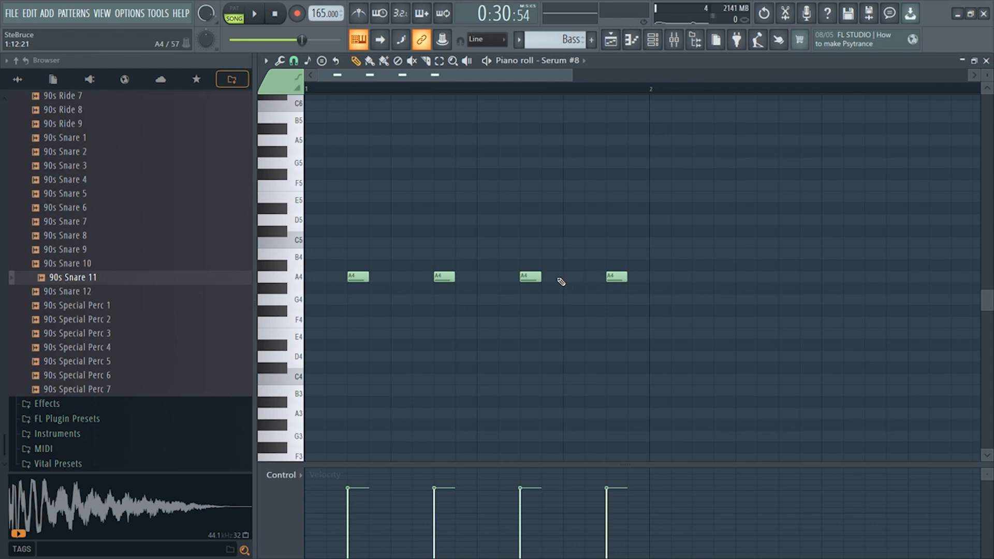
key("ctrl+a")
mouse_move(367, 276)
left_mouse_down()
mouse_move(390, 273)
mouse_move(382, 268)
left_mouse_up()
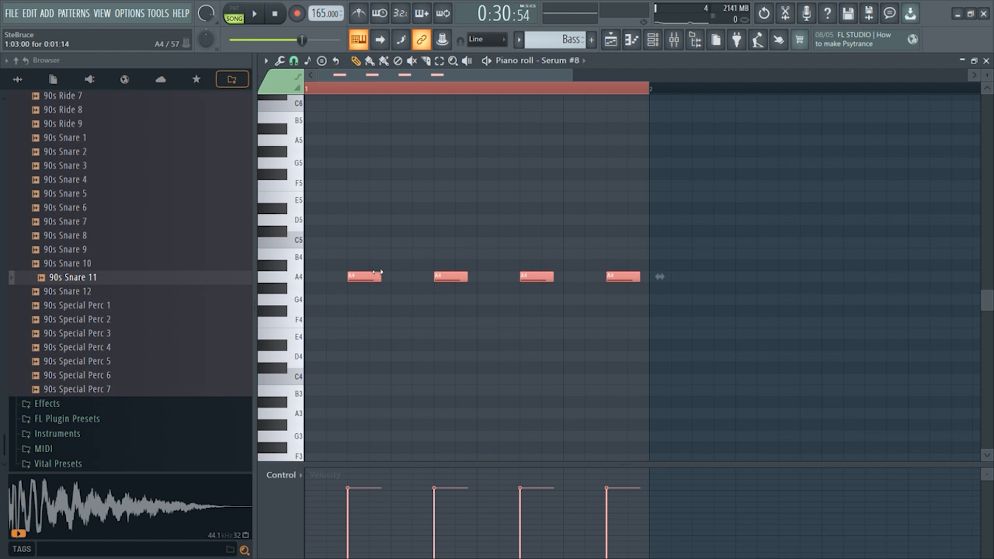
Switch playback to pattern mode, audition the offbeat bass notes and close the piano roll
left_click(234, 15)
key("space")
key("space")
left_click(987, 60)
Audition the preceding Serum #8 bass presets while the pattern plays and settle on BA PWM Bass
left_click(610, 123)
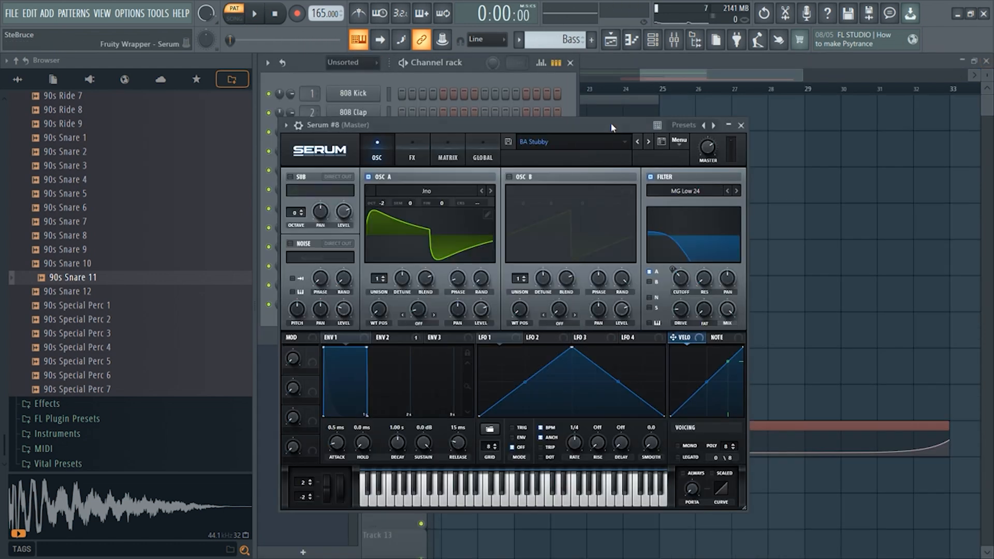
left_click(639, 141)
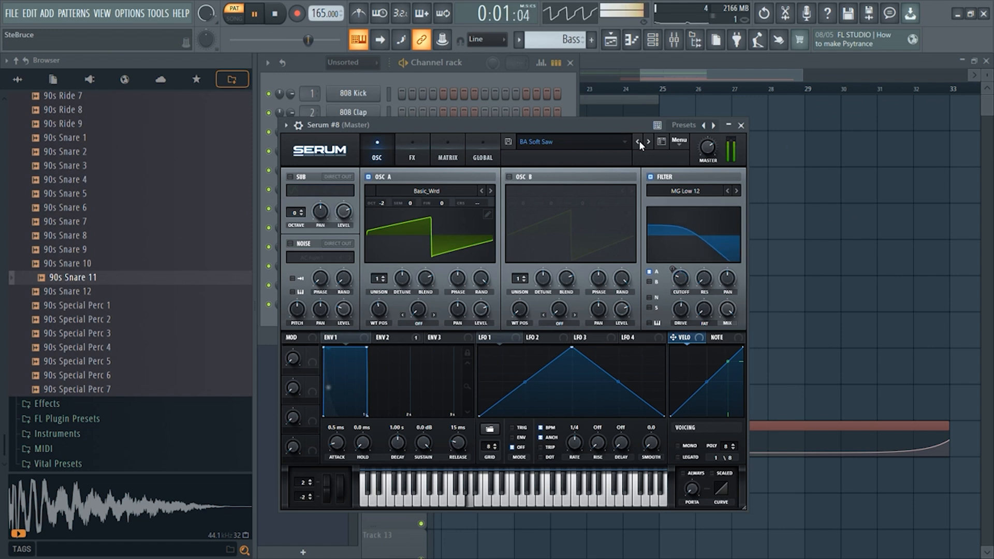
left_click(637, 141)
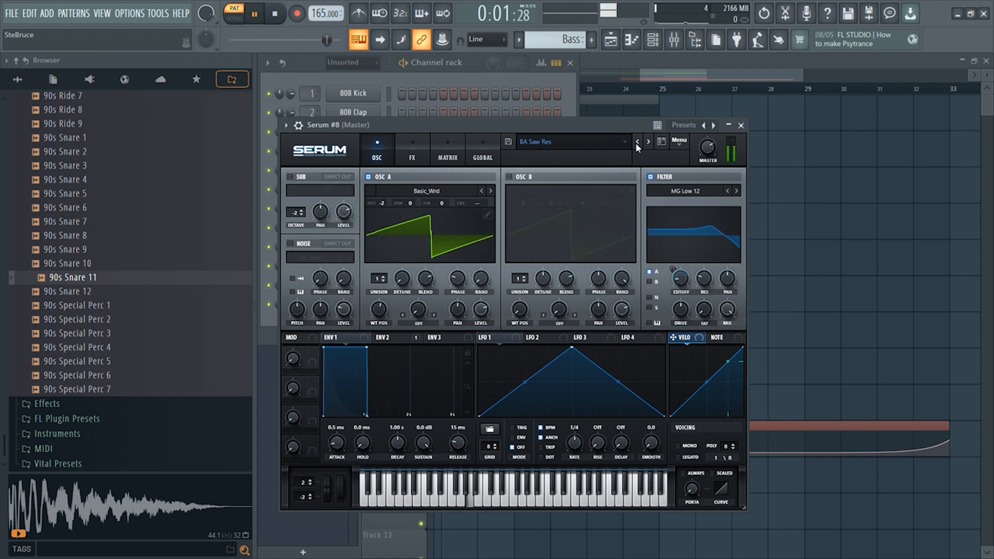
left_click(636, 141)
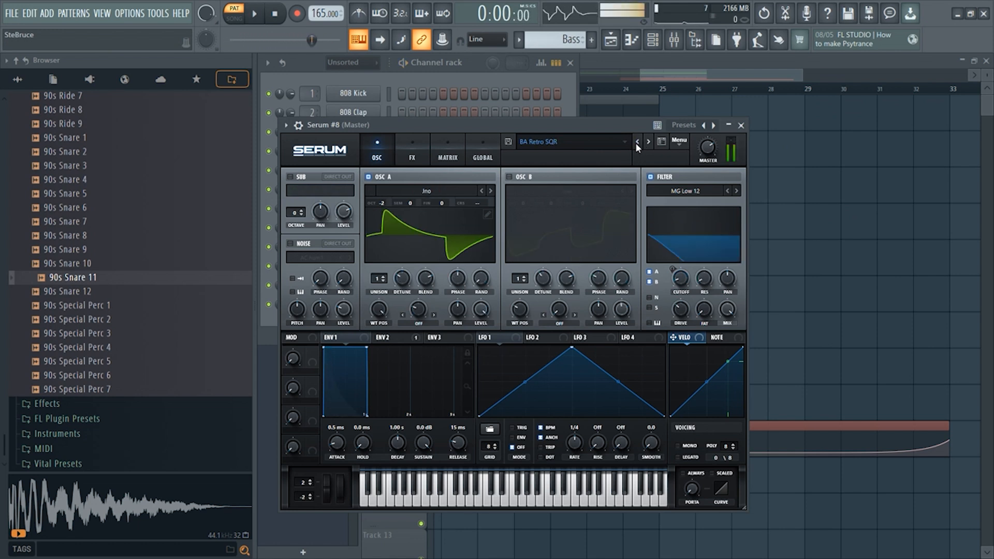
key("space")
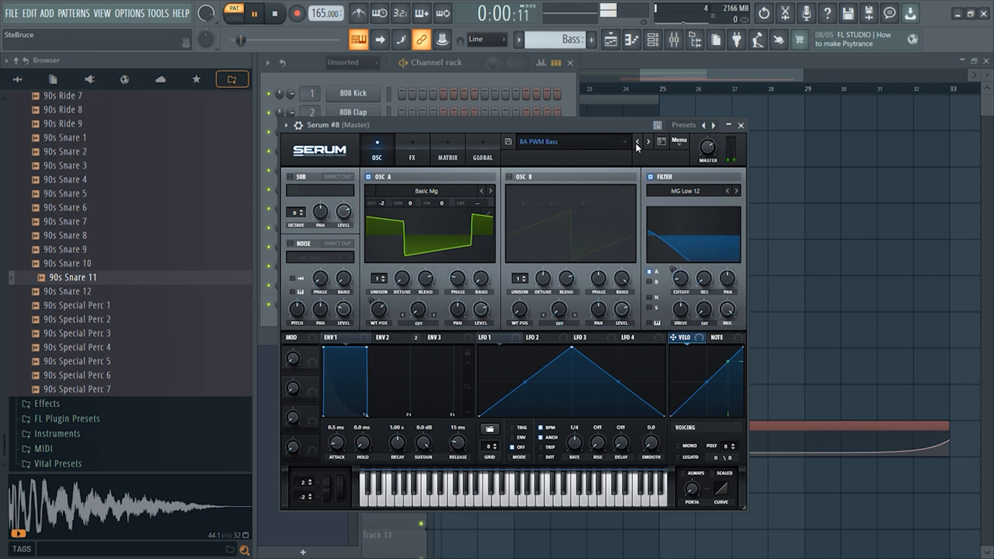
key("space")
Paint eight one-bar Bass clips on Track 9 of the playlist from bar 27 and audition them in song mode
right_click(811, 205)
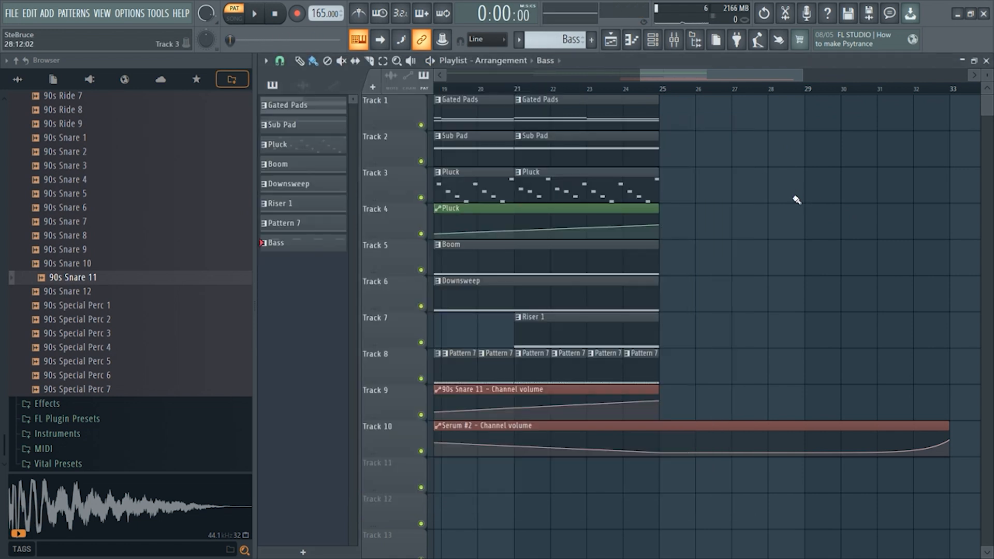
scroll(795, 283, "down", 4)
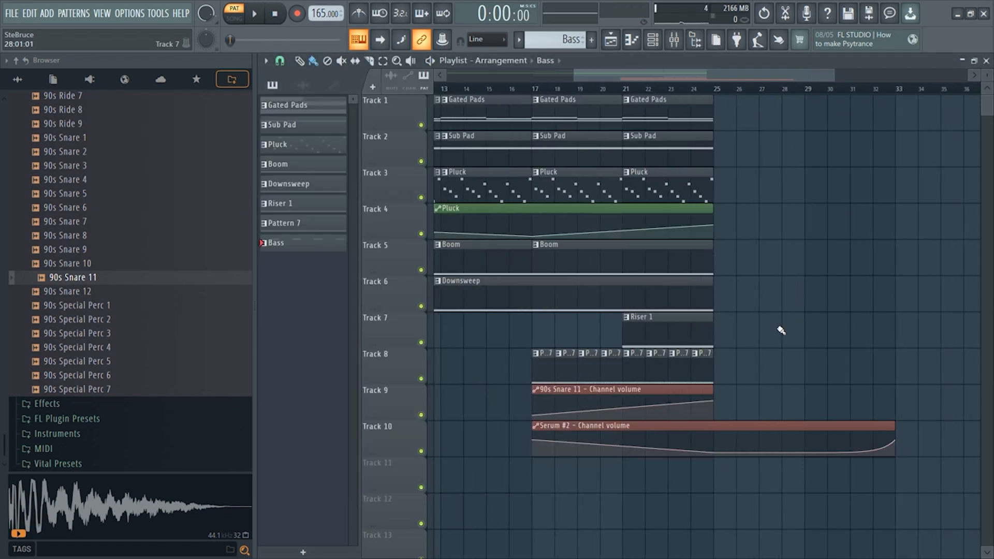
left_click_drag(673, 409, 844, 407)
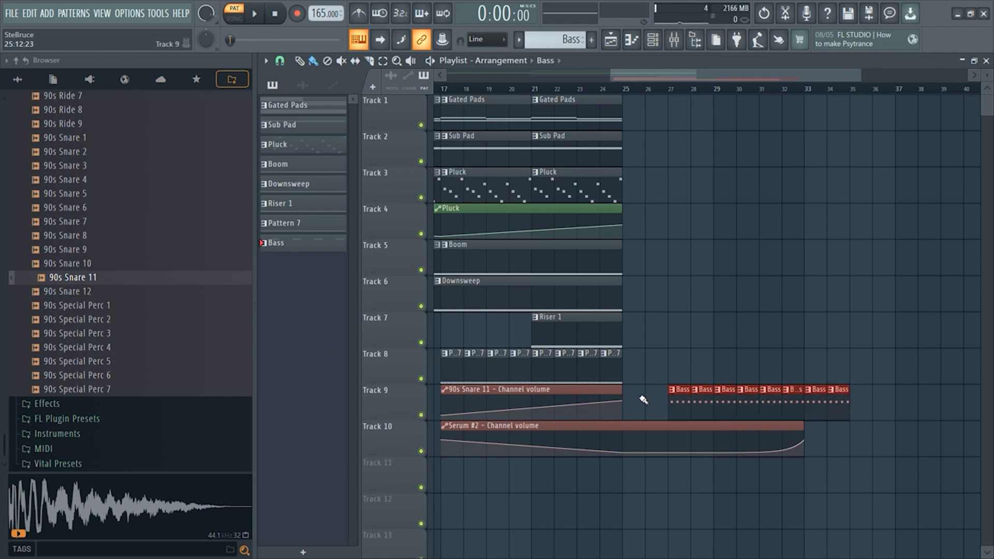
key("space")
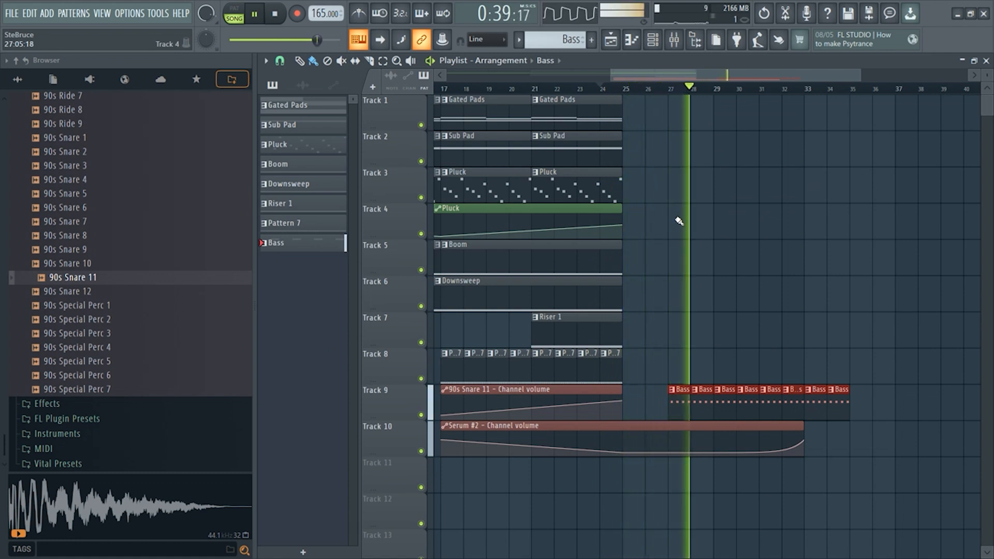
key("space")
Close the playlist and create a new empty pattern named Kick
left_click(986, 60)
left_click(519, 39)
left_click(617, 71)
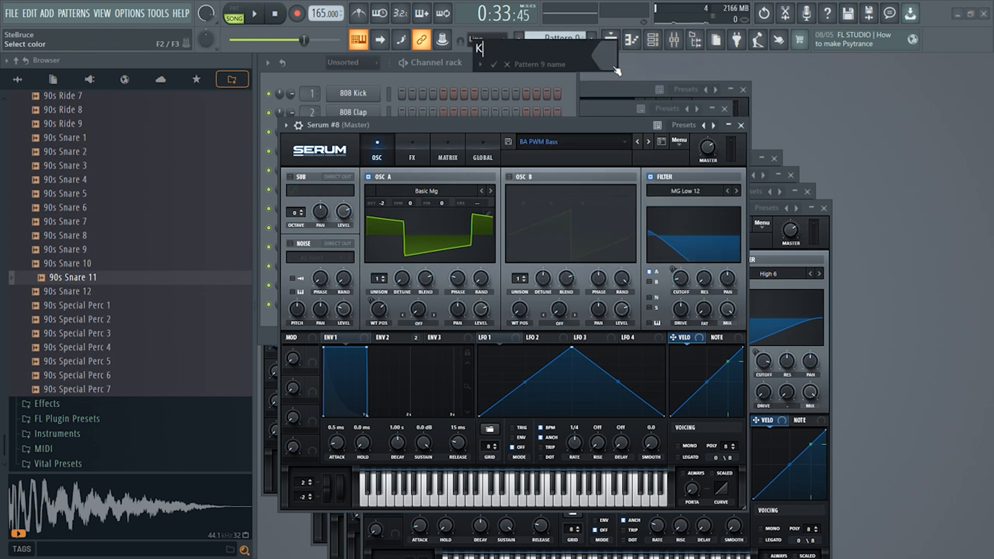
key("Return")
left_click(488, 78)
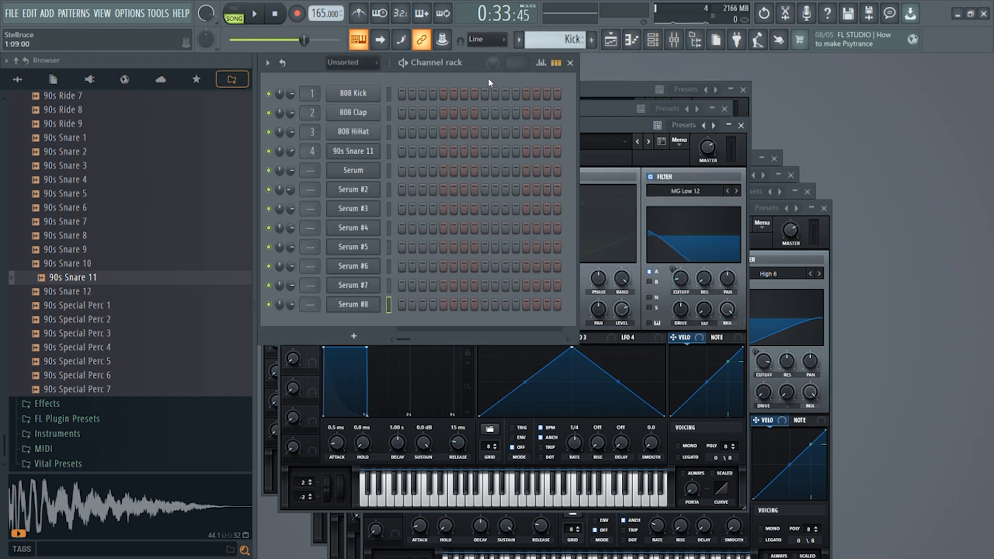
Add a new Serum channel for the kick and load the DR Kick 01 preset from the user presets
left_click(355, 335)
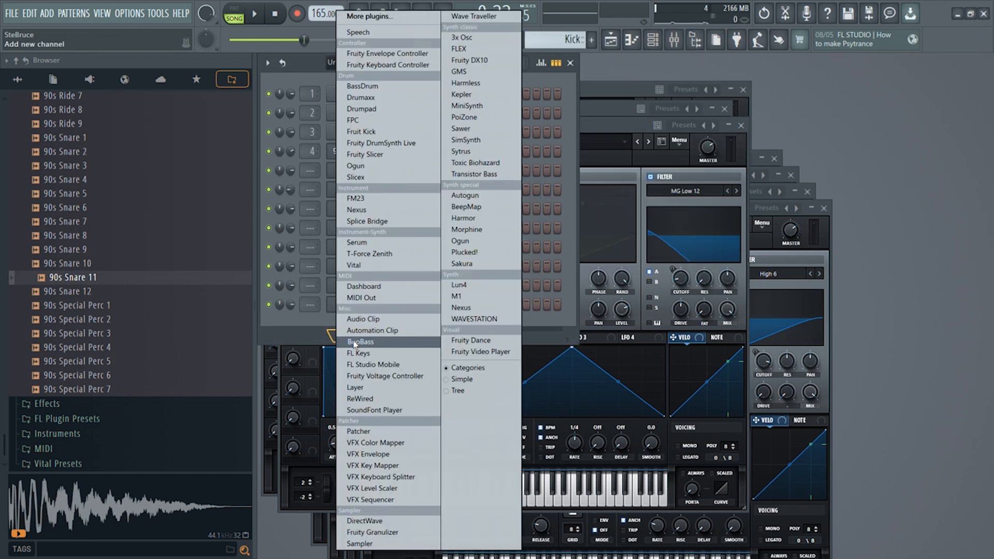
left_click(391, 243)
left_click(549, 158)
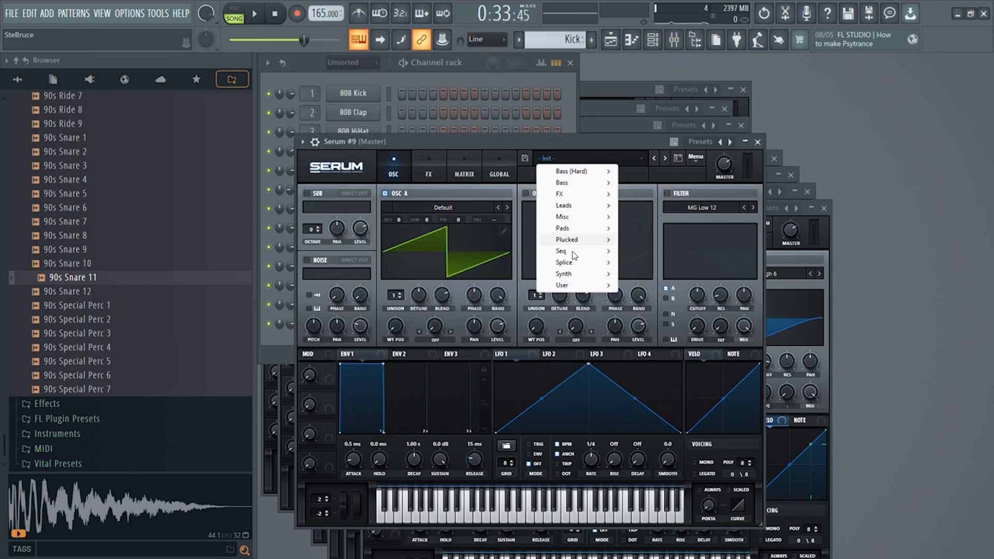
mouse_move(572, 288)
mouse_move(654, 286)
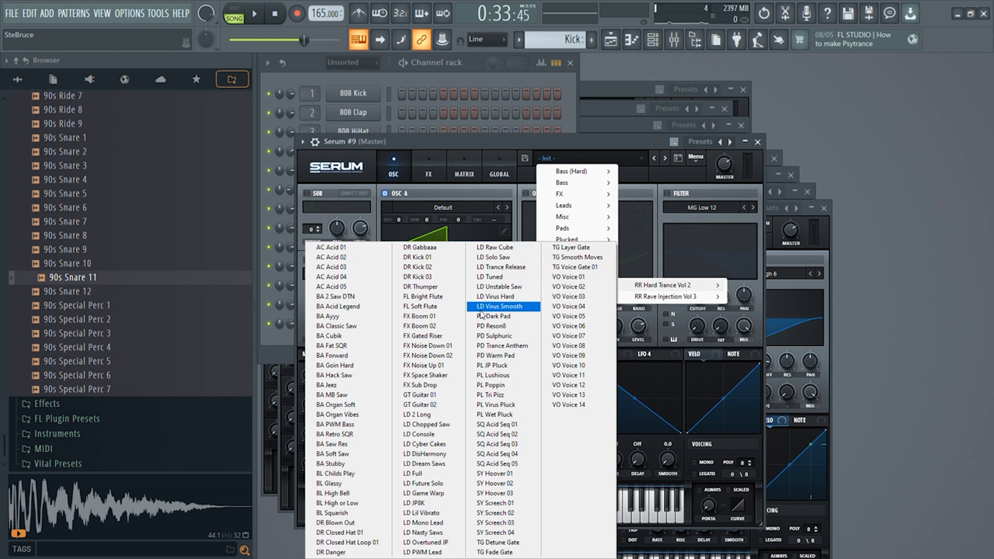
left_click(422, 259)
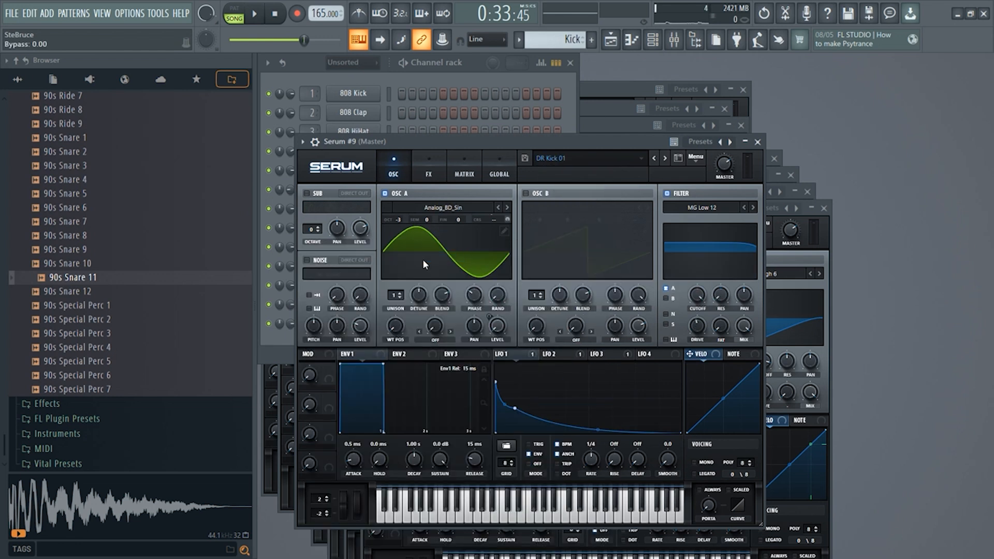
Open the Serum #9 piano roll and audition the kick at different pitches, including C5 and A4
left_click(434, 76)
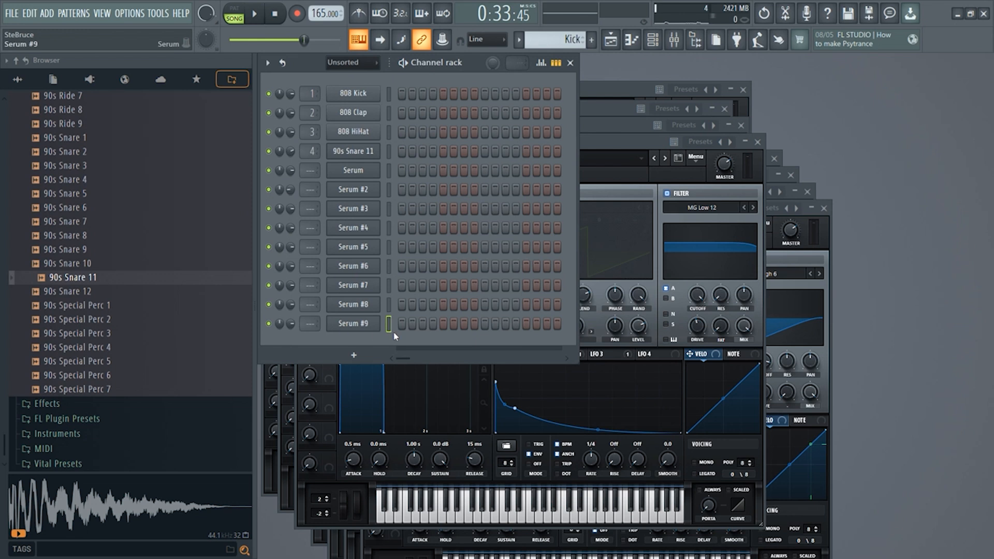
right_click(343, 323)
left_click(440, 322)
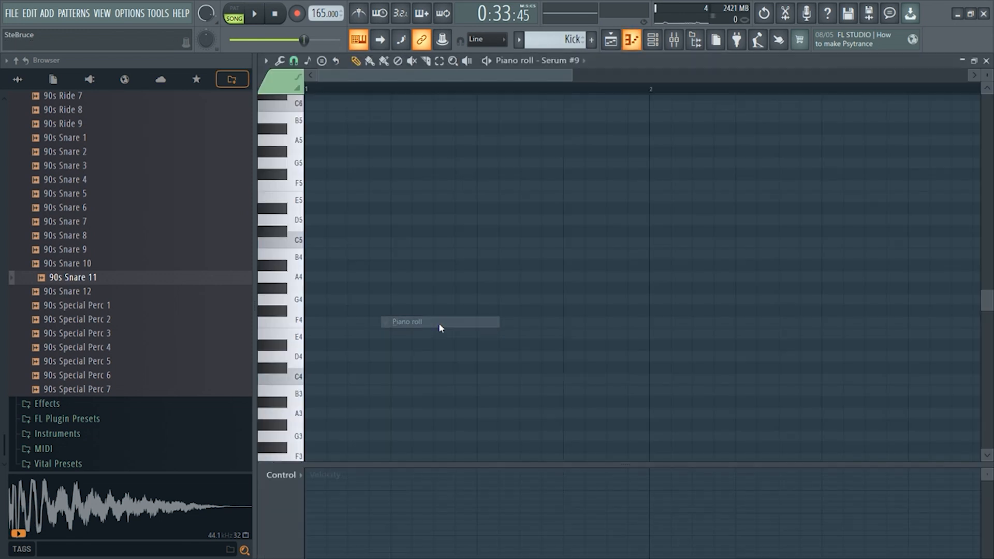
left_click(286, 243)
left_click(286, 245)
left_click(284, 184)
left_click(286, 361)
left_click(286, 361)
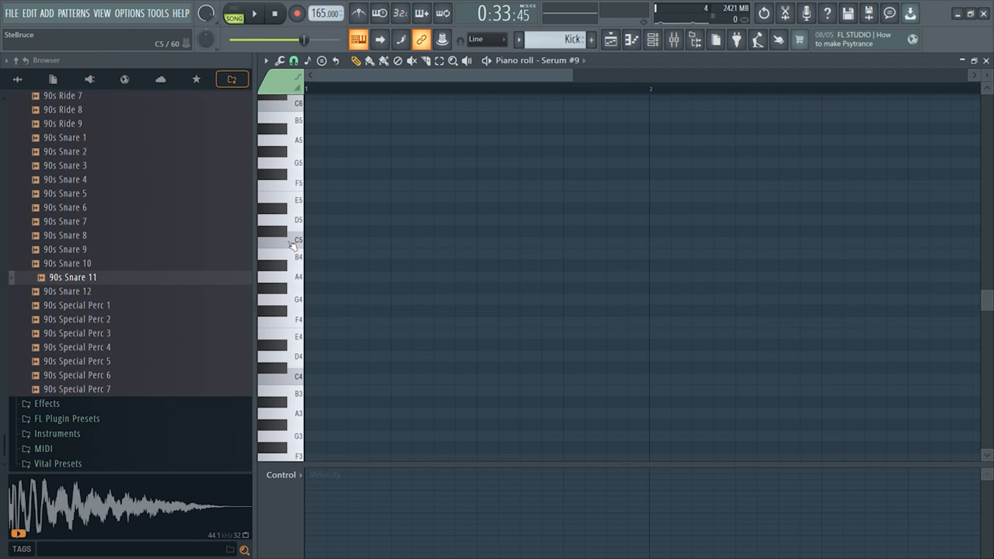
left_click(291, 244)
left_click(291, 243)
left_click(292, 245)
left_click(291, 325)
left_click(291, 326)
left_click(291, 279)
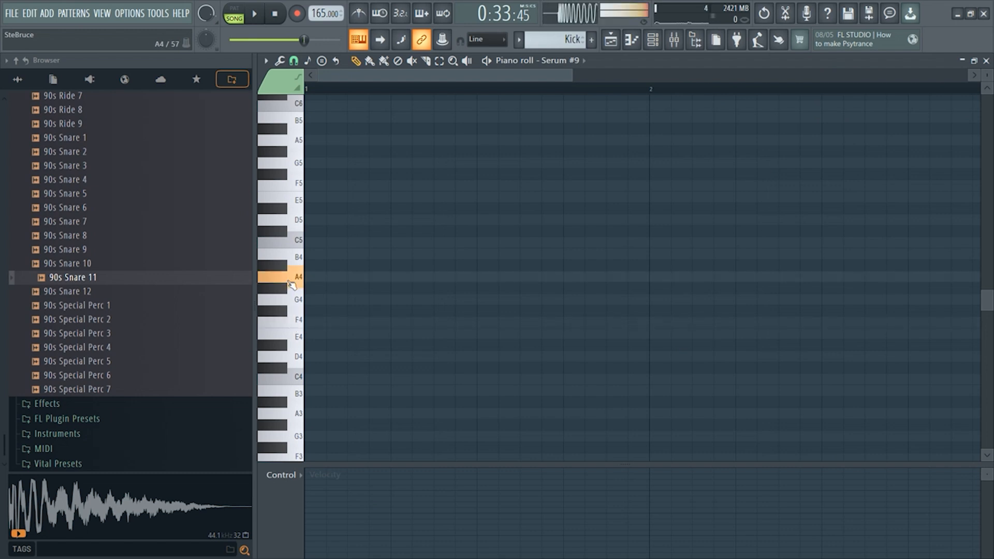
left_click(292, 241)
left_click(292, 240)
left_click(290, 281)
left_click(292, 283)
left_click(293, 283)
left_click(295, 259)
left_click(293, 278)
Enter four A4 kick notes on the beats of bar 1 and audition them in pattern mode
left_click(317, 277)
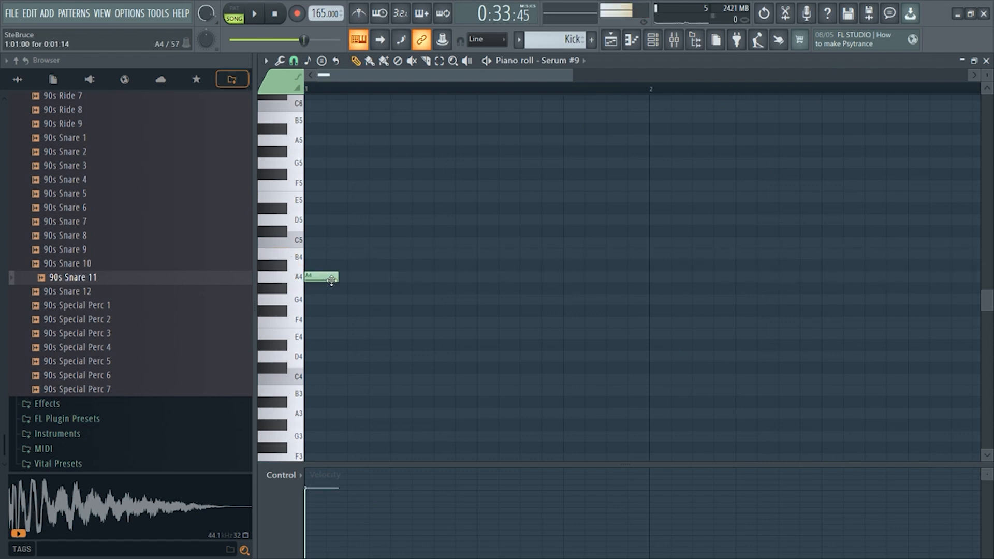
left_click(405, 279)
left_click(492, 278)
left_click(573, 279)
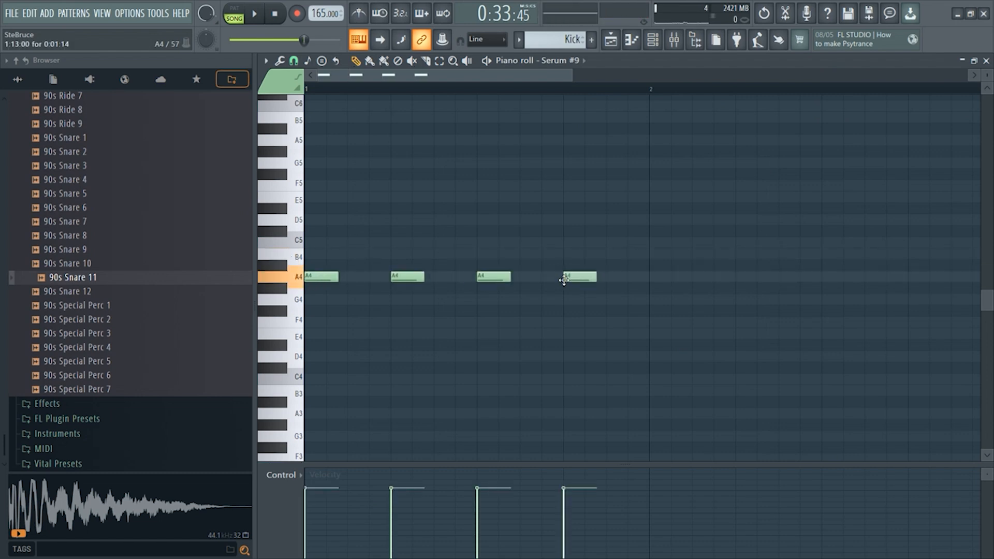
left_click(229, 23)
key("space")
key("space")
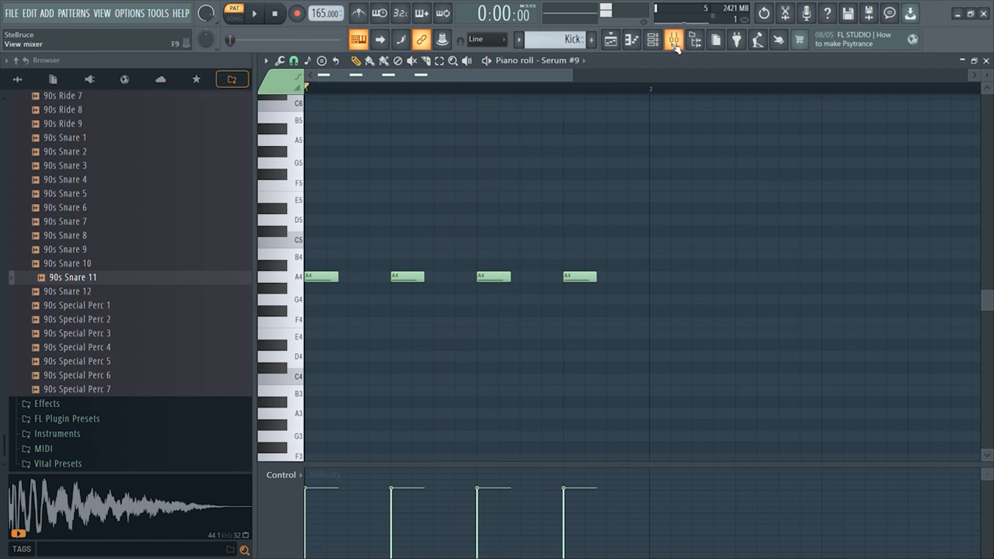
Route the Serum channels to their own mixer inserts starting at insert 5, switch to song mode and open the mixer
left_click(986, 61)
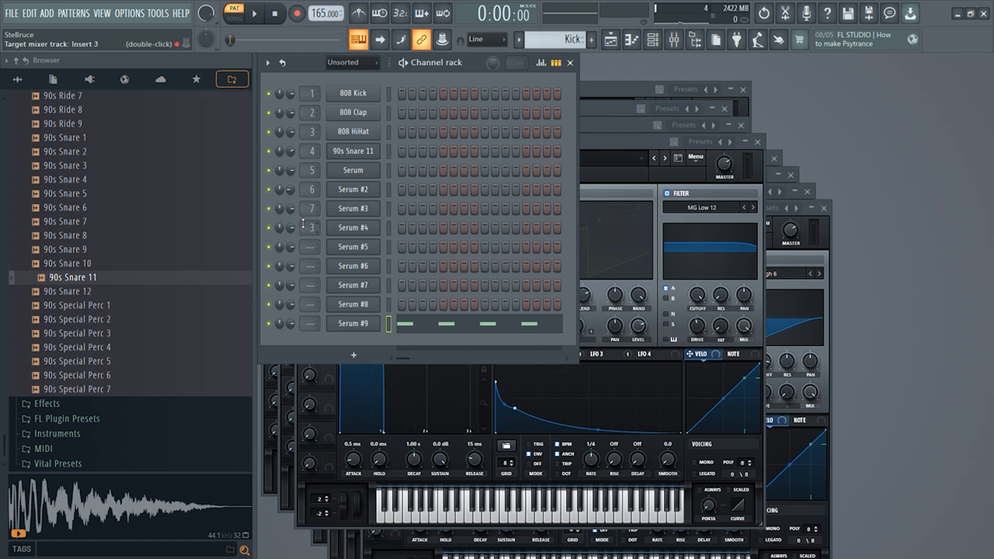
left_click(234, 19)
left_click(611, 40)
left_click(673, 40)
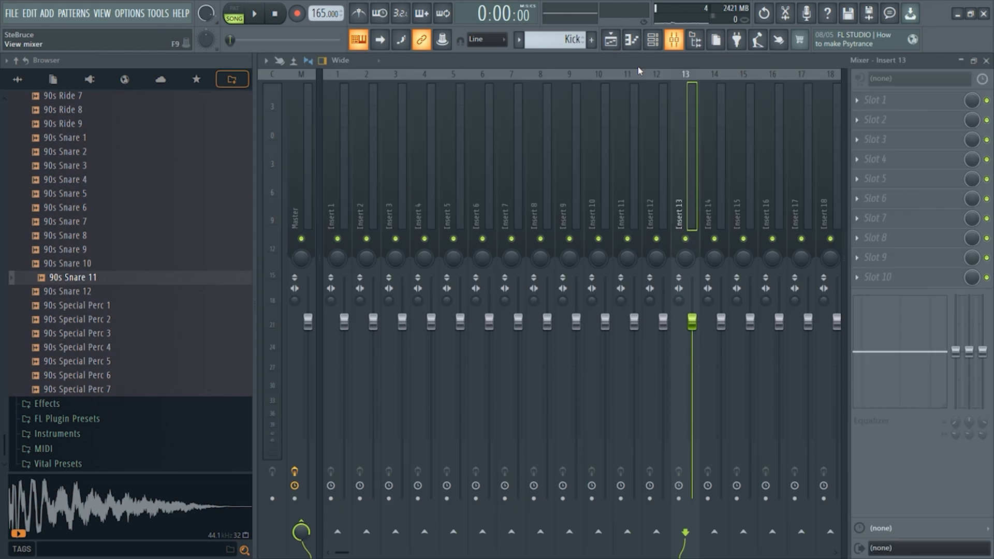
Open the Fruity Limiter on the Master track and play the song to examine its level
left_click(301, 198)
left_click(889, 277)
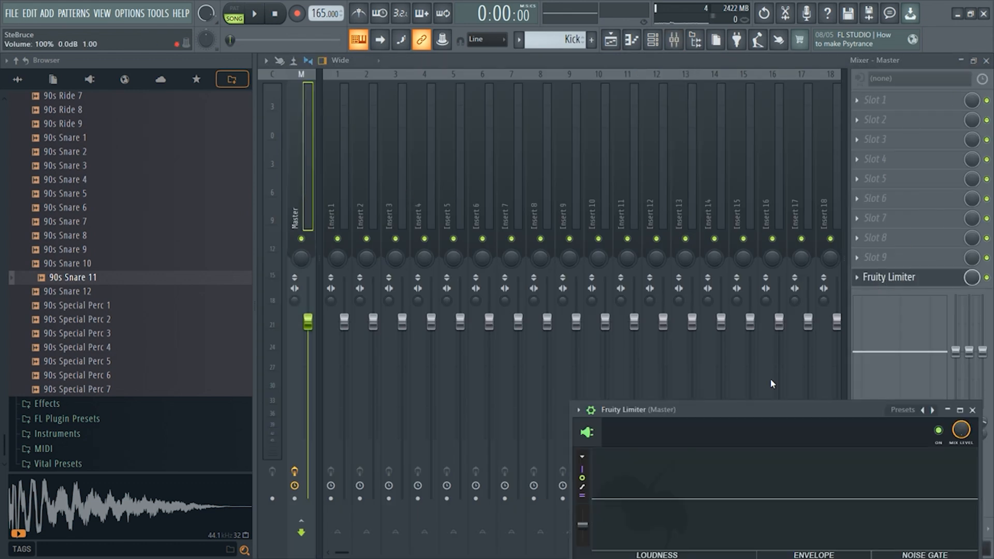
left_click_drag(621, 403, 401, 195)
left_click_drag(371, 369, 370, 368)
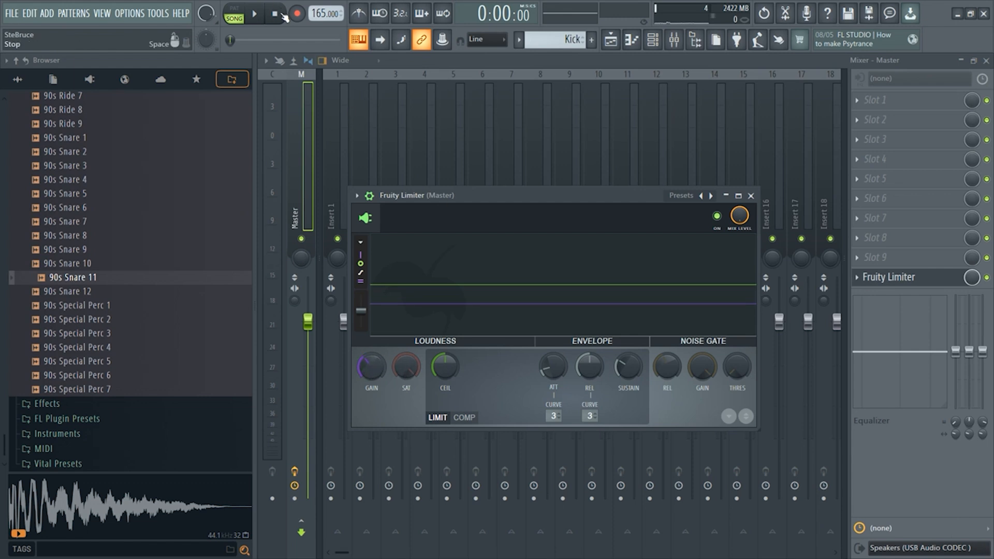
key("space")
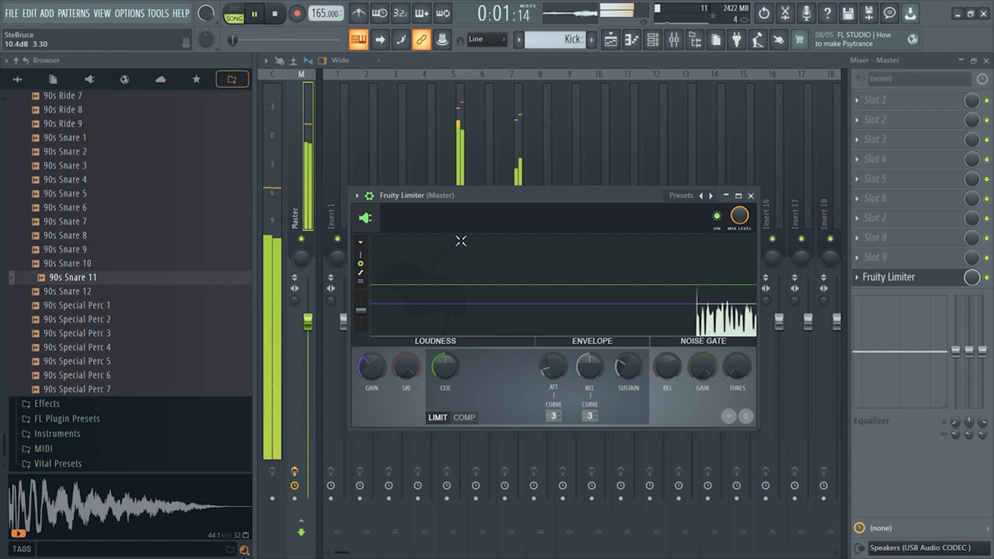
key("space")
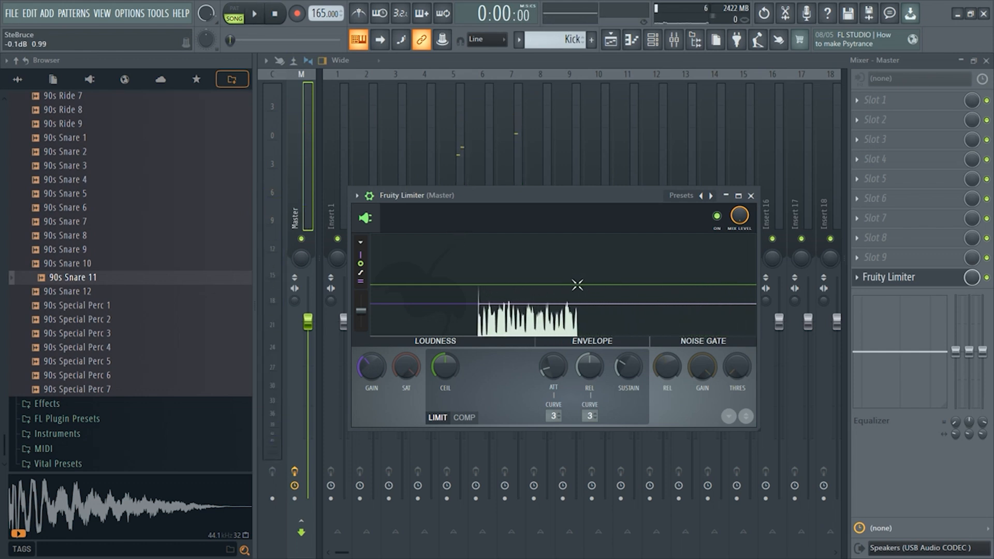
key("space")
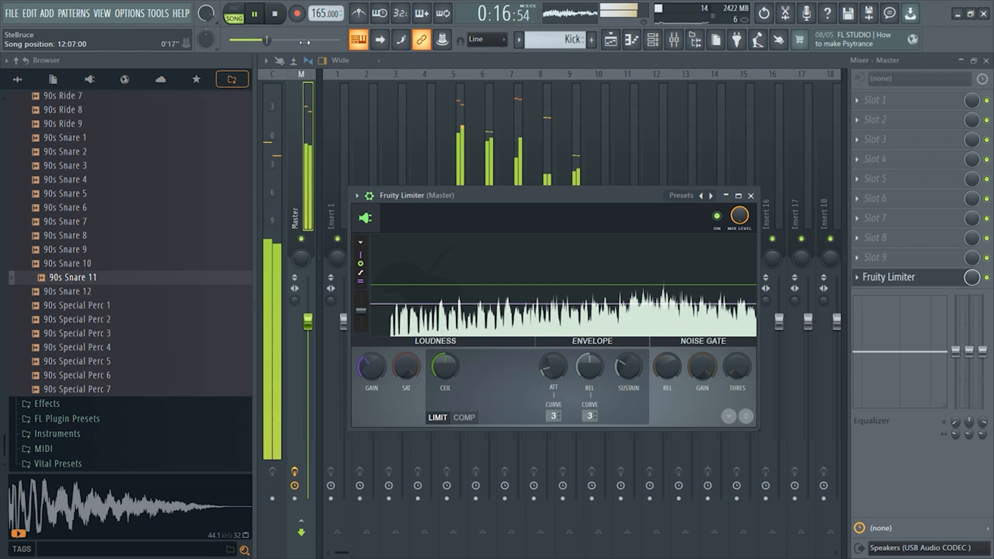
key("space")
Move the song position to bar 9 and play the arrangement to examine the mixer levels
key("F5")
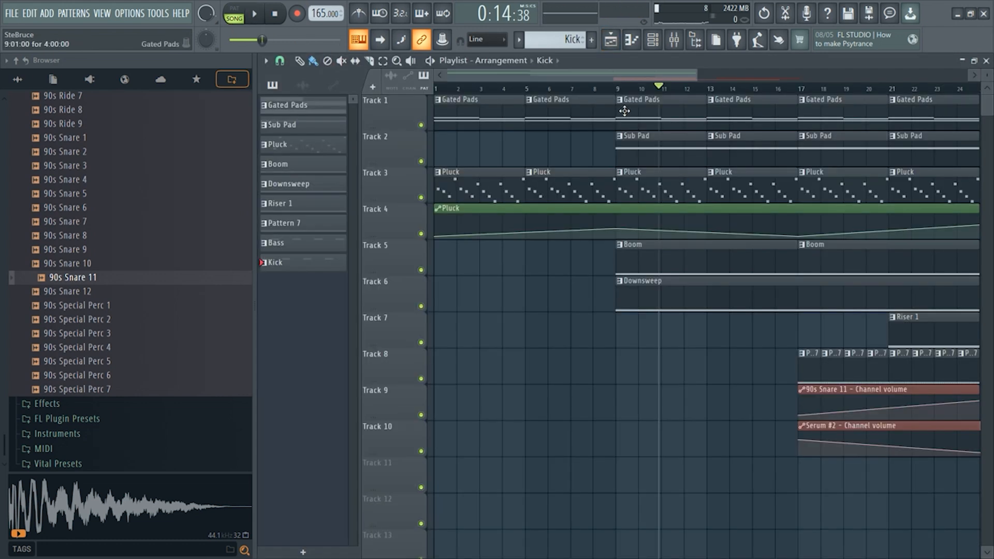
left_click_drag(558, 78, 577, 89)
left_click(572, 90)
key("F9")
key("space")
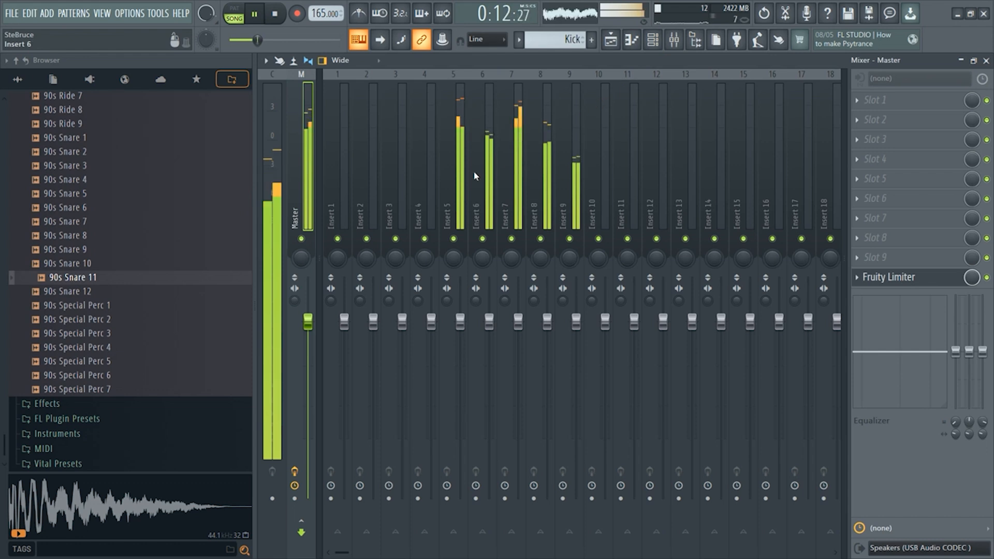
Solo mixer Insert 5 to identify its sound and rename the track as Gated Pads
left_click(460, 173)
key("space")
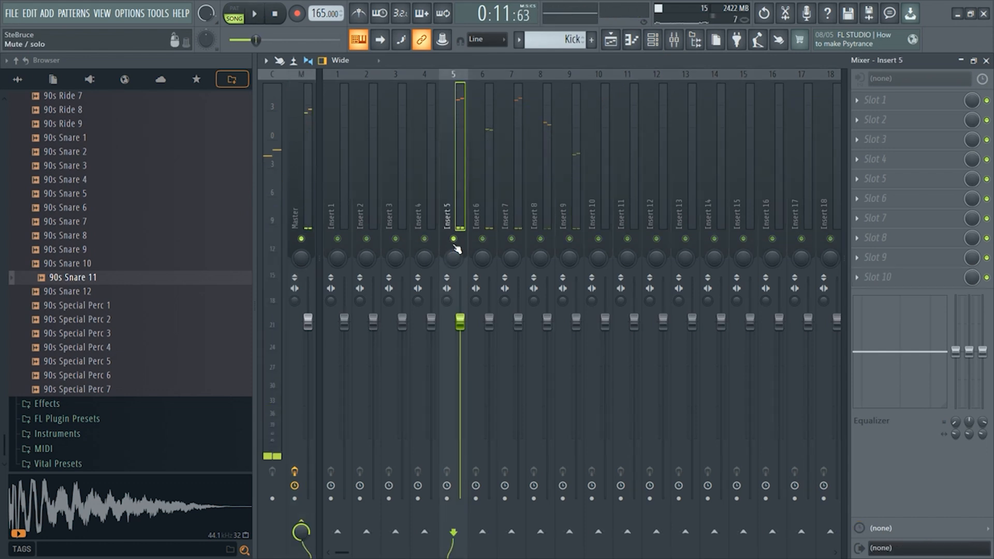
right_click(463, 206)
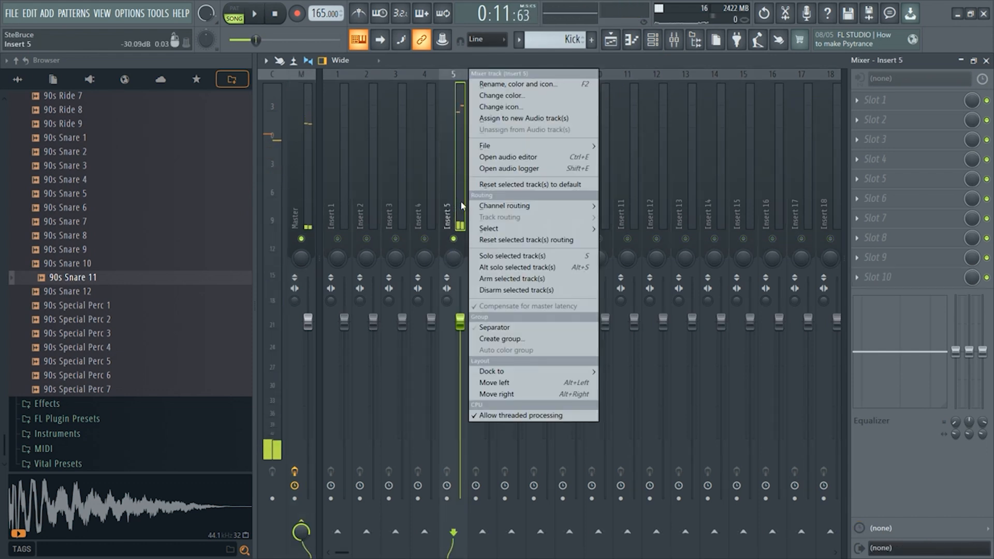
left_click(512, 84)
type("Gated Pads")
key("Return")
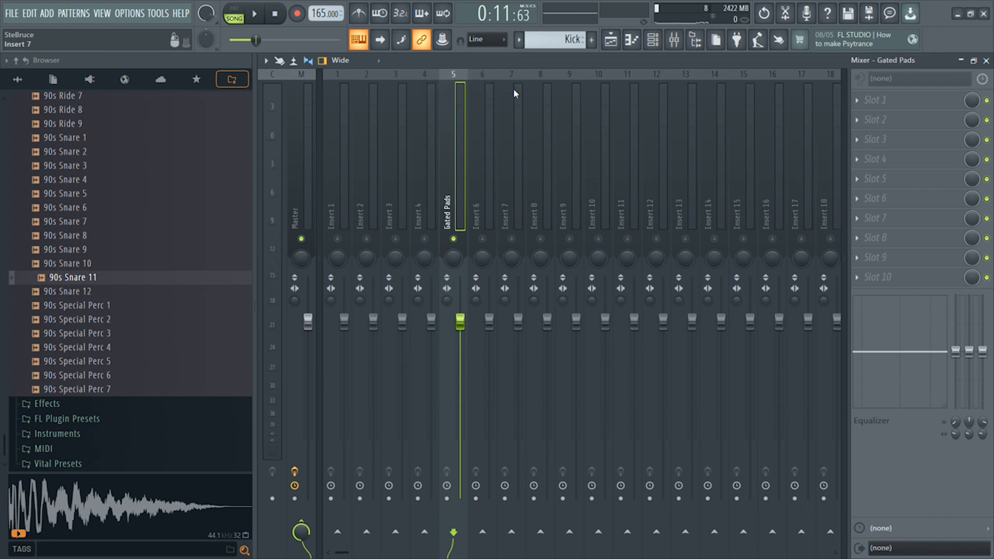
Solo the unnamed mixer inserts to identify them and rename inserts 6 to 9 as Sub Pad, Pluck, Boom and Downsweep
right_click(483, 239)
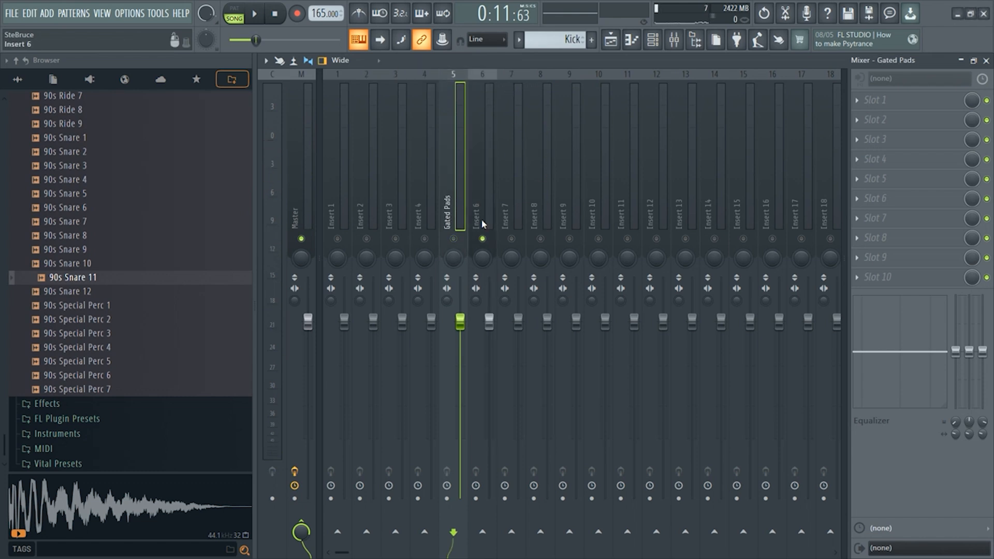
key("space")
left_click(483, 205)
key("space")
right_click(483, 205)
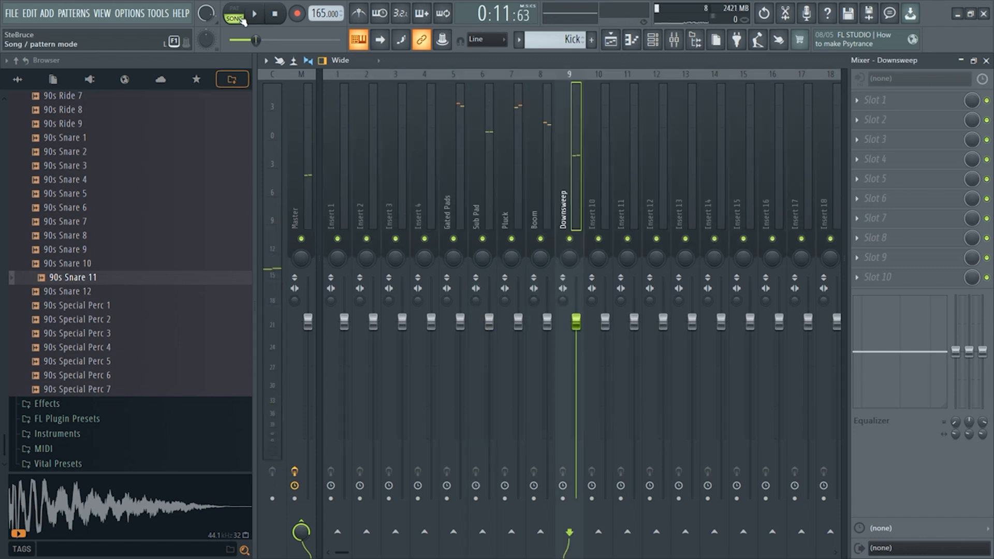
Return to the mixer and play the arrangement with every track audible to examine the levels of the named tracks
key("F5")
key("space")
key("space")
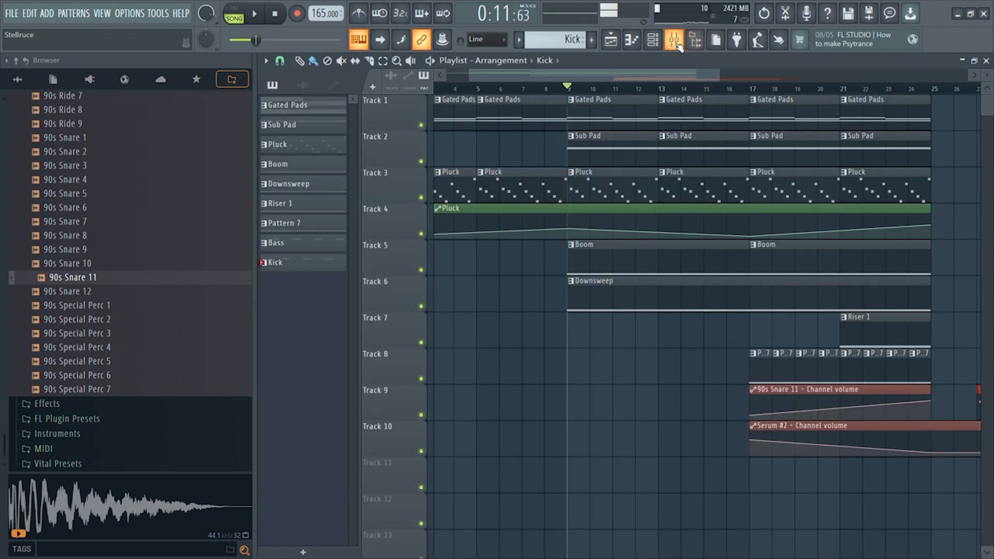
left_click(674, 40)
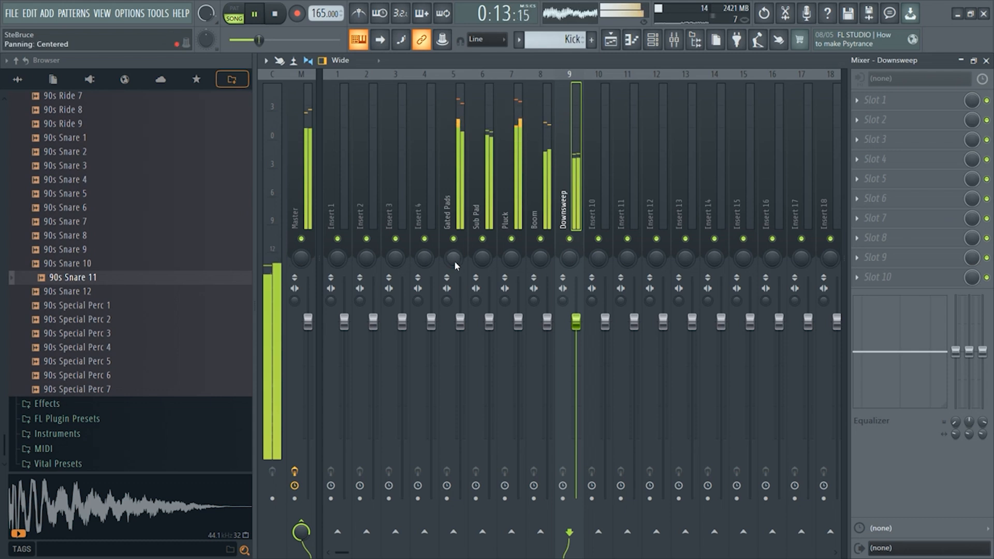
key("space")
Lower the Gated Pads track volume to 85% (-3.5 dB) while checking it against the playing arrangement
left_click(456, 213)
left_click_drag(460, 328, 460, 331)
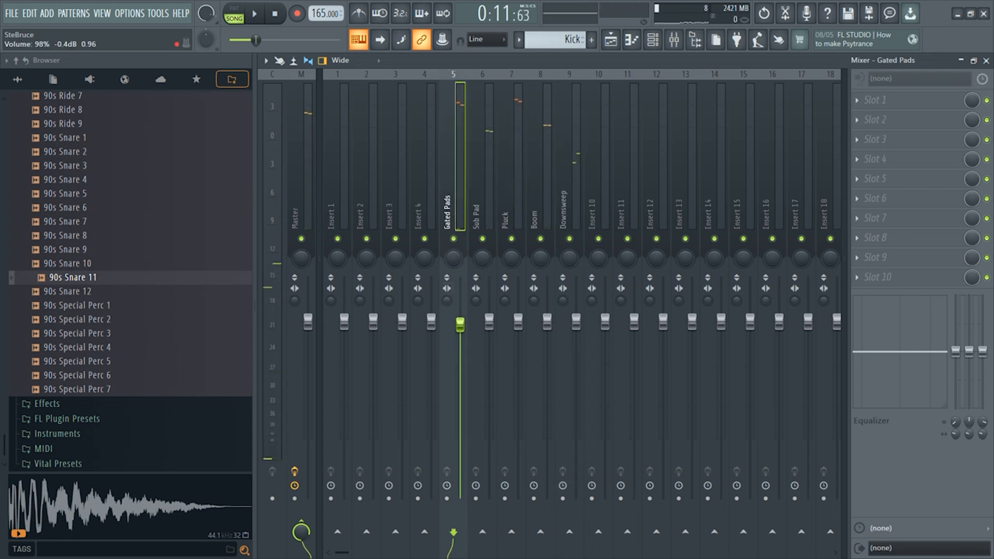
key("space")
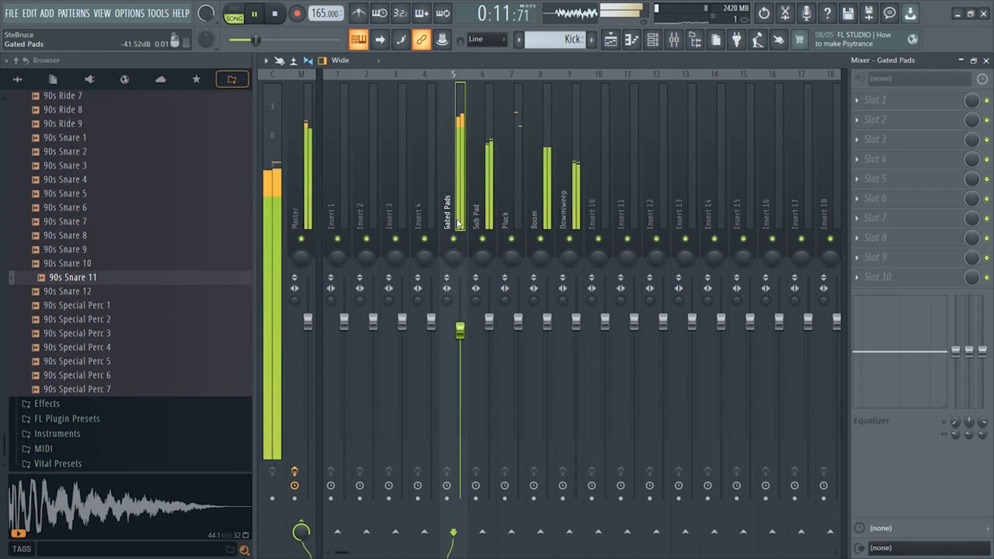
left_click_drag(464, 338, 464, 344)
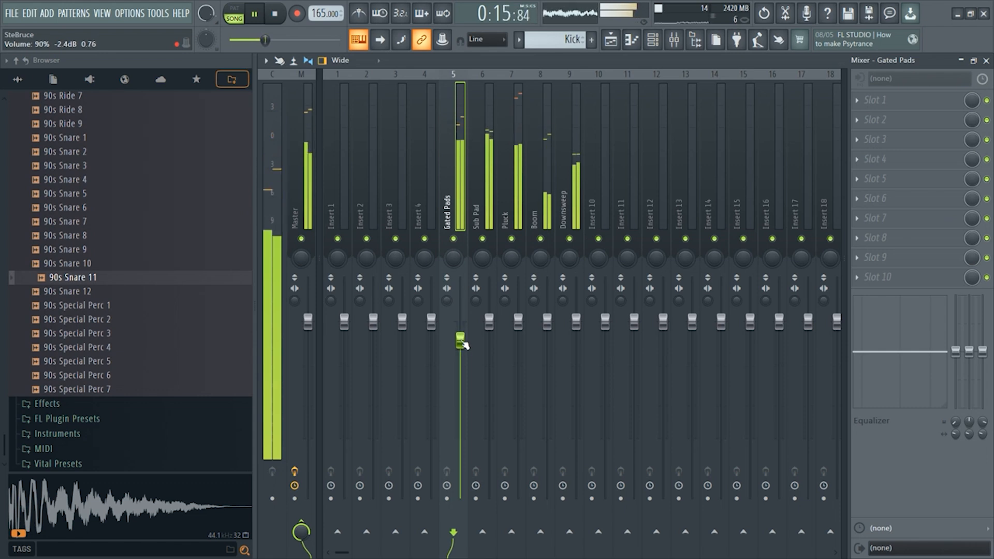
left_click_drag(460, 341, 460, 343)
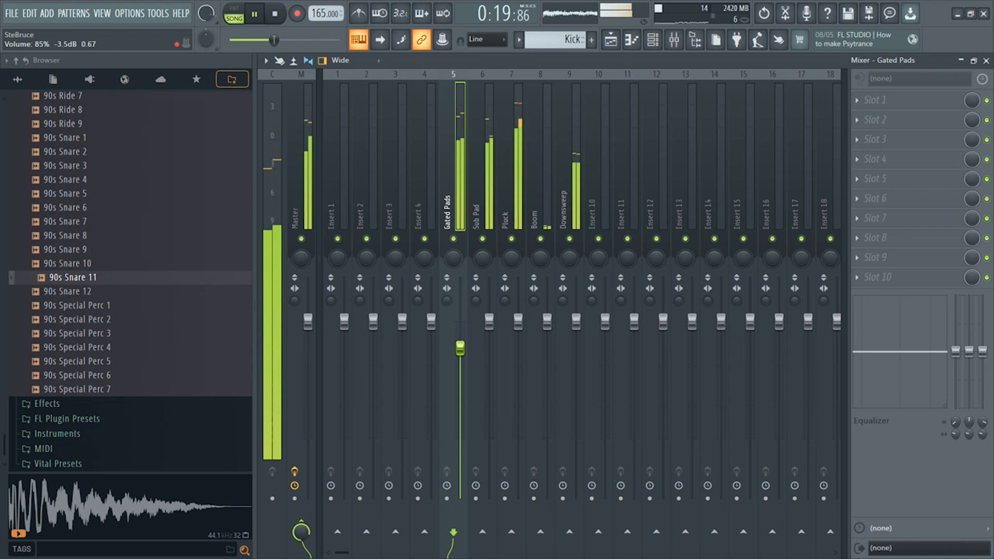
Lower the Pluck and Boom track volumes to 94% each while playing the arrangement
left_click(518, 321)
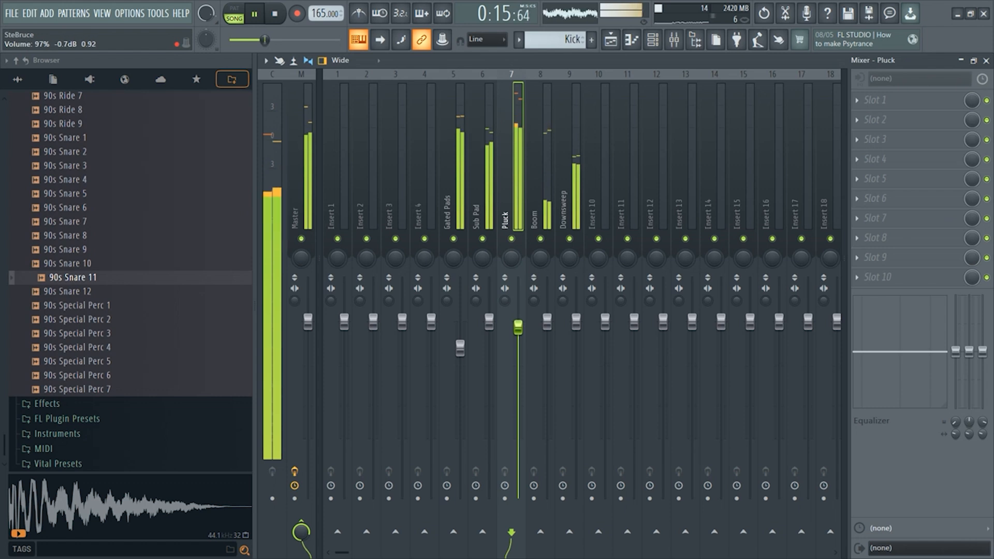
key("space")
left_click(546, 330)
key("space")
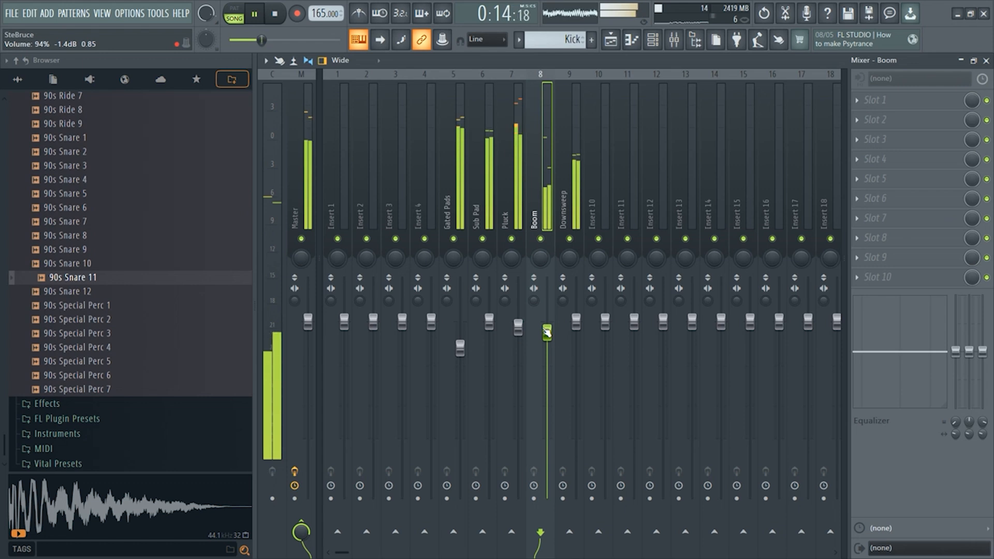
left_click_drag(518, 336, 518, 336)
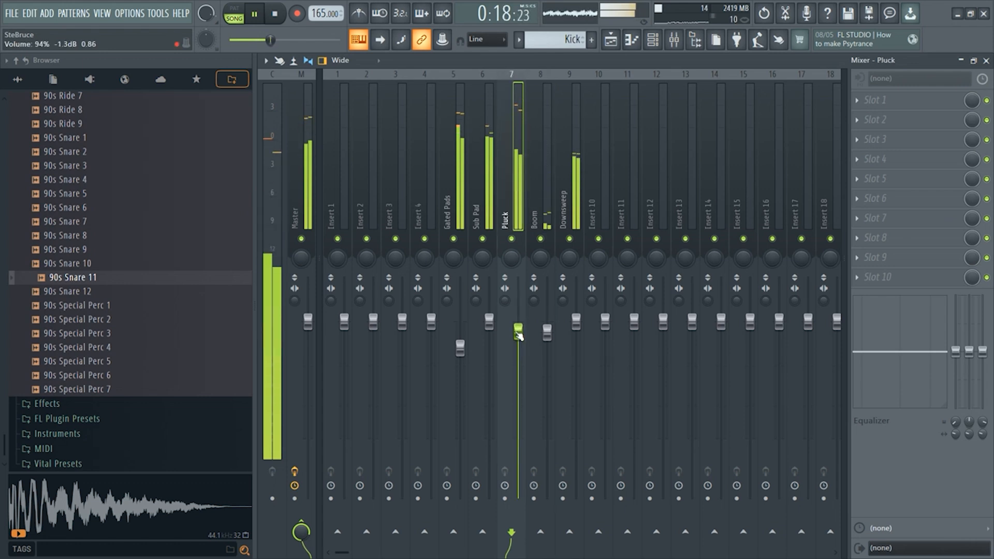
key("space")
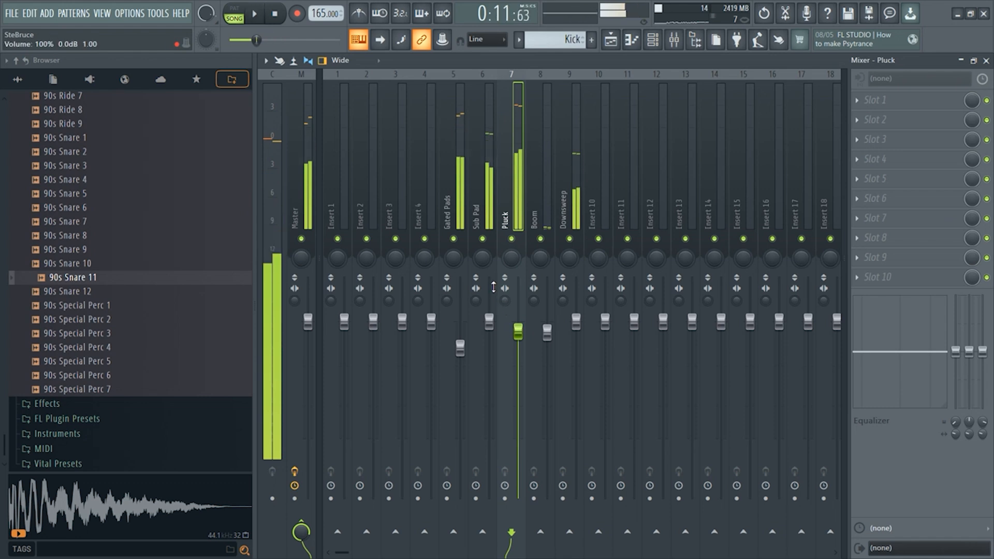
Solo the Sub Pad track and load Fruity WaveShaper in its first effect slot, moving the plugin window clear of the track
left_click(489, 322)
right_click(483, 239)
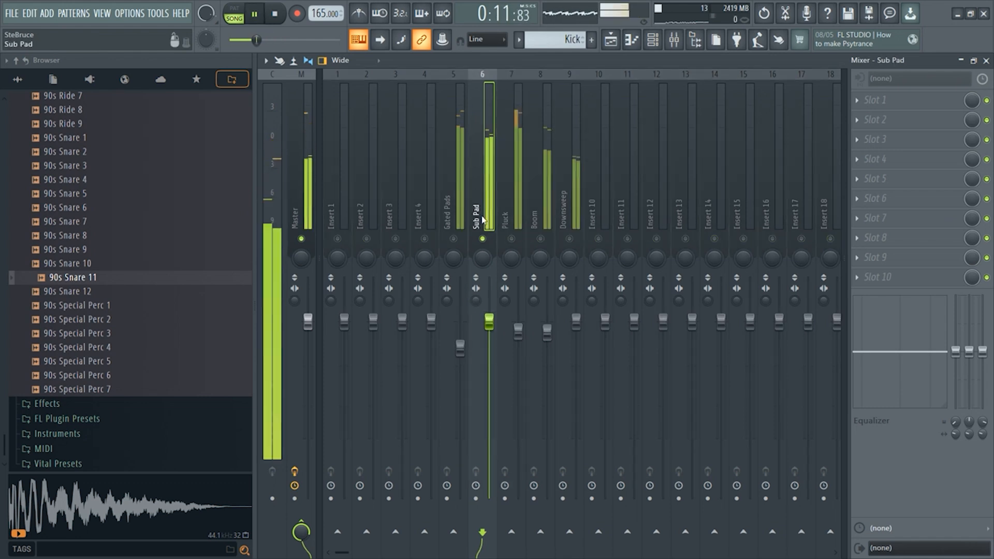
left_click(862, 104)
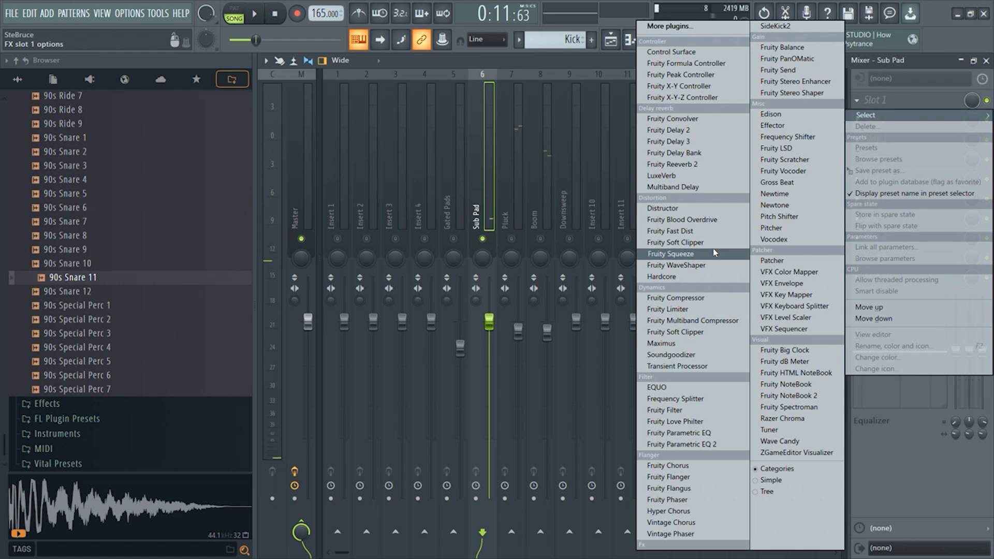
left_click(680, 269)
left_click_drag(493, 217, 682, 218)
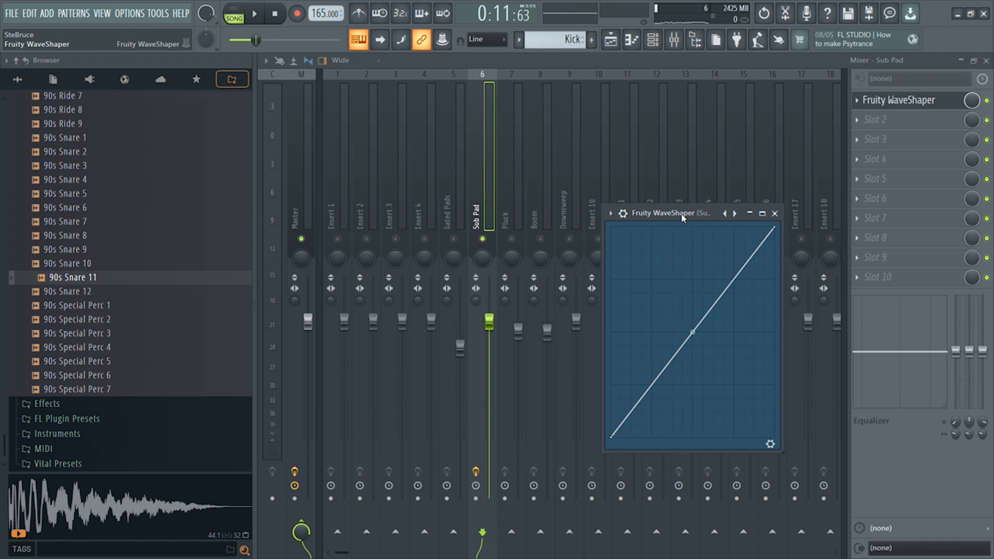
left_click_drag(682, 217, 661, 190)
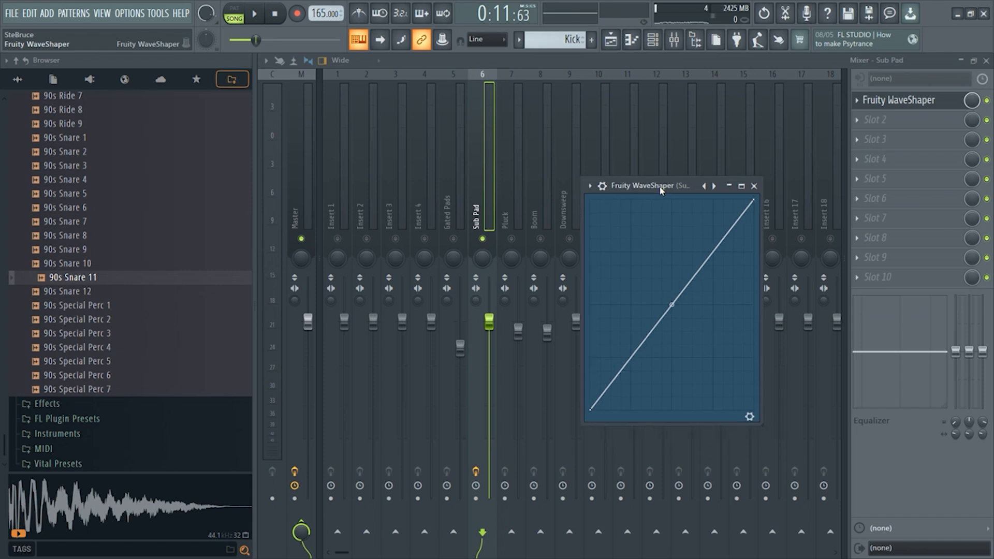
Bend the Sub Pad WaveShaper curve upward to about 15.56% tension and listen to the effect
key("space")
key("space")
left_click_drag(671, 304, 672, 253)
key("space")
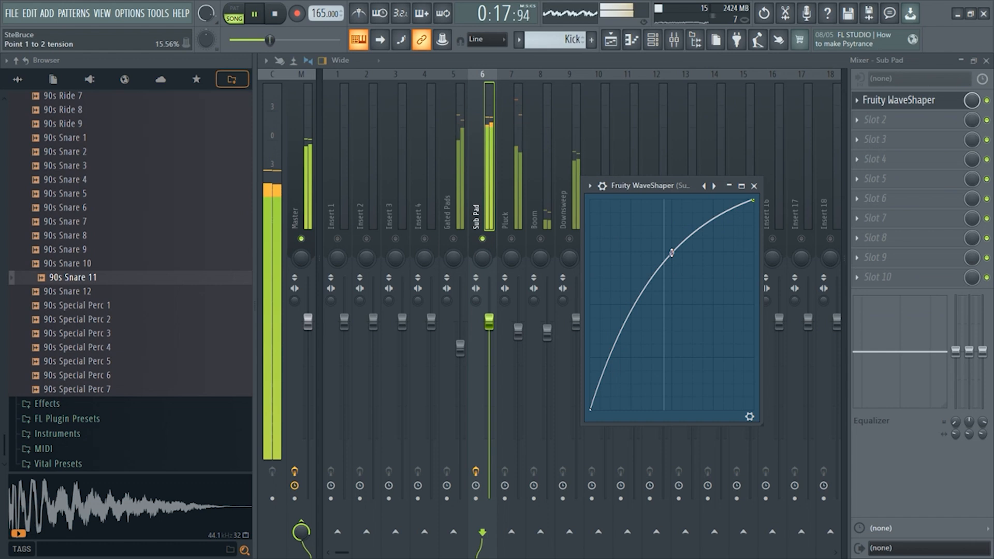
key("space")
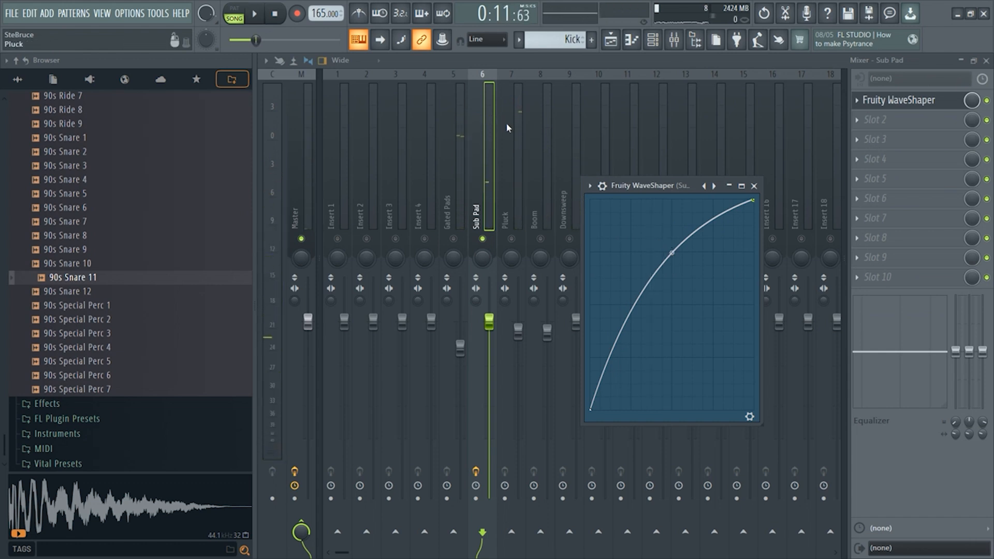
Lower the Sub Pad track volume to 95% (-1.3 dB) and check its level during playback
key("space")
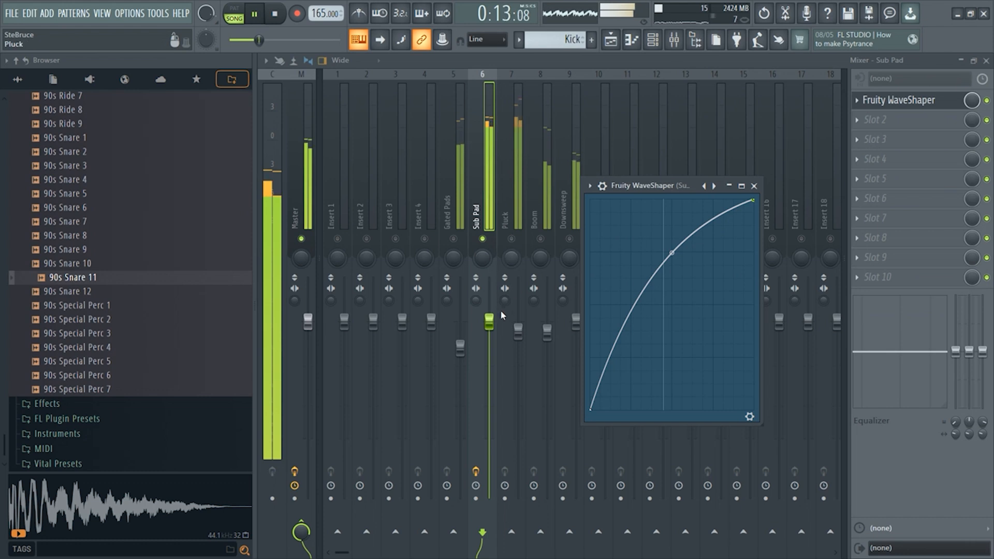
key("space")
left_click_drag(488, 321, 489, 326)
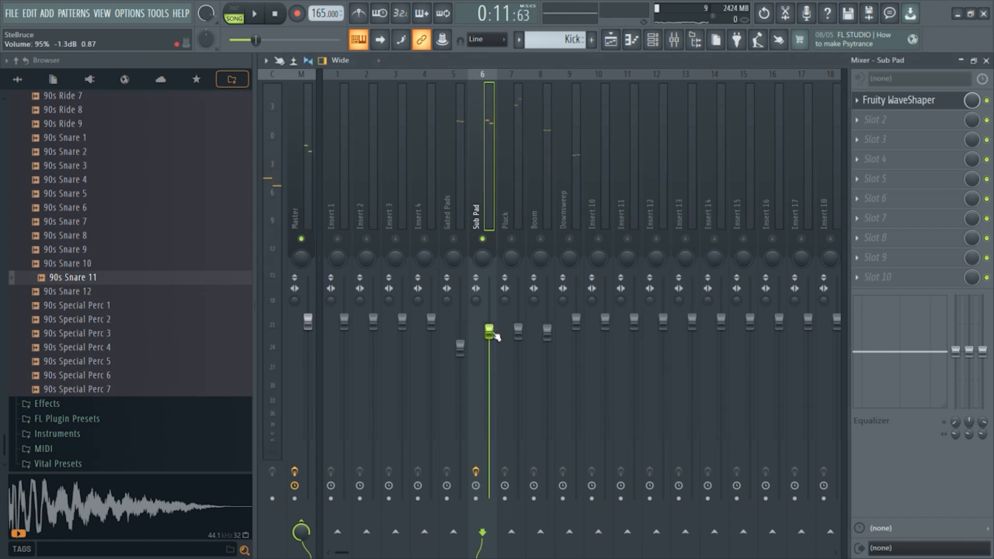
key("space")
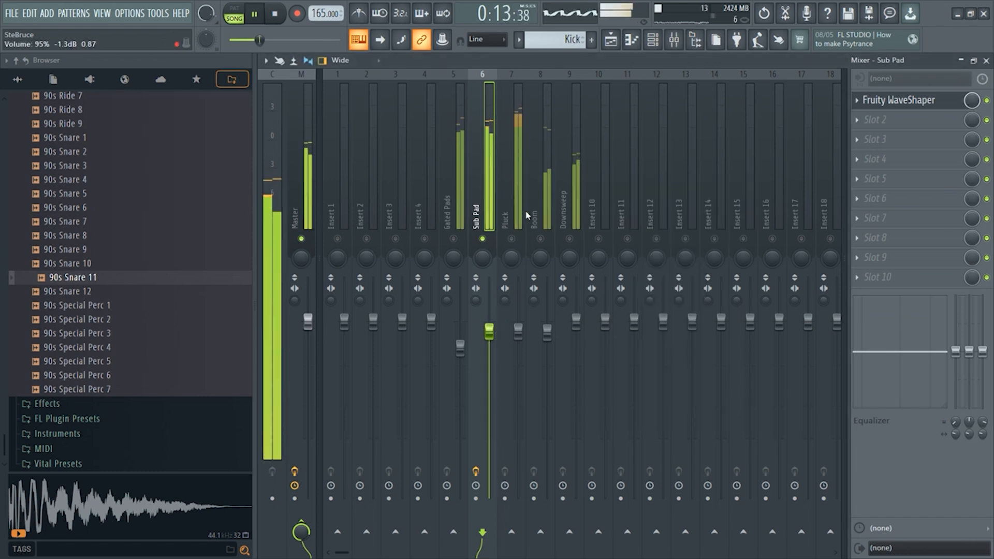
key("space")
Solo the Pluck track, listen to it and load Fruity WaveShaper in its first effect slot
left_click(522, 228)
key("space")
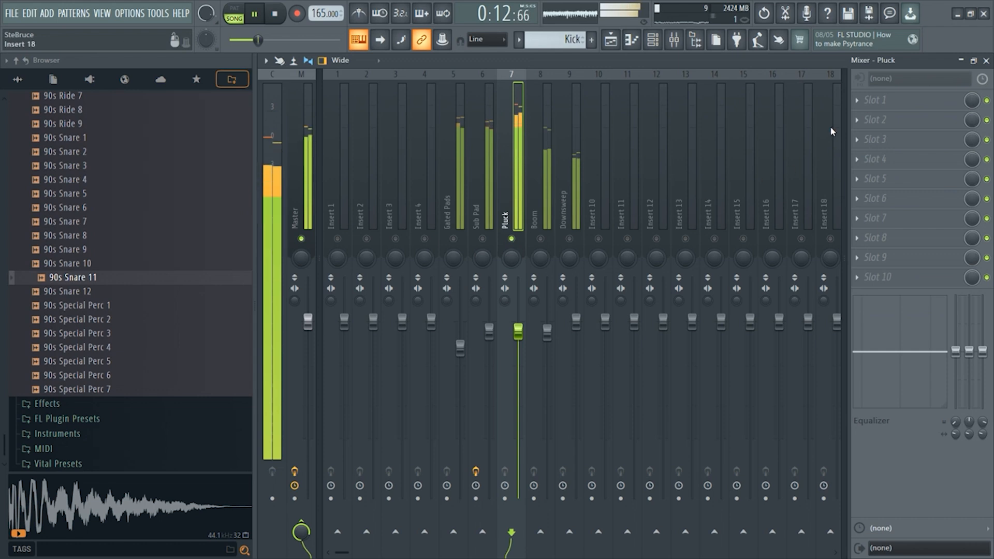
key("space")
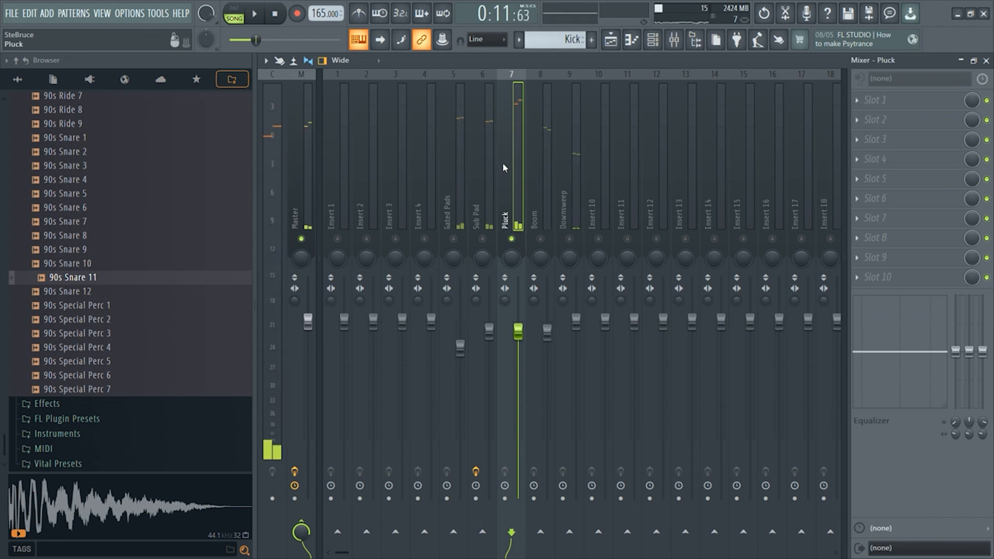
key("space")
left_click(872, 101)
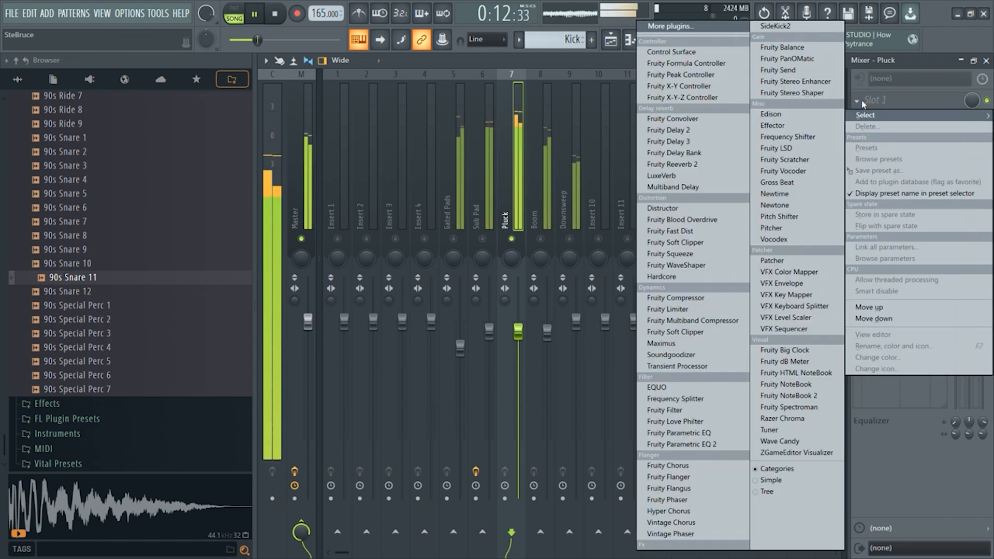
left_click(702, 269)
Bend the Pluck WaveShaper curve moderately upward during playback and close the plugin window
left_click_drag(351, 227, 352, 183)
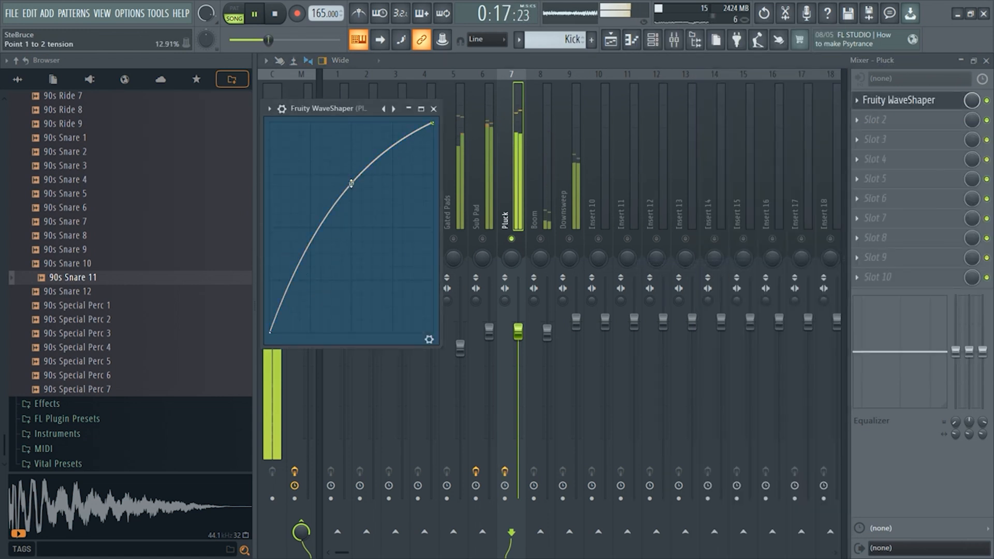
left_click_drag(352, 183, 352, 193)
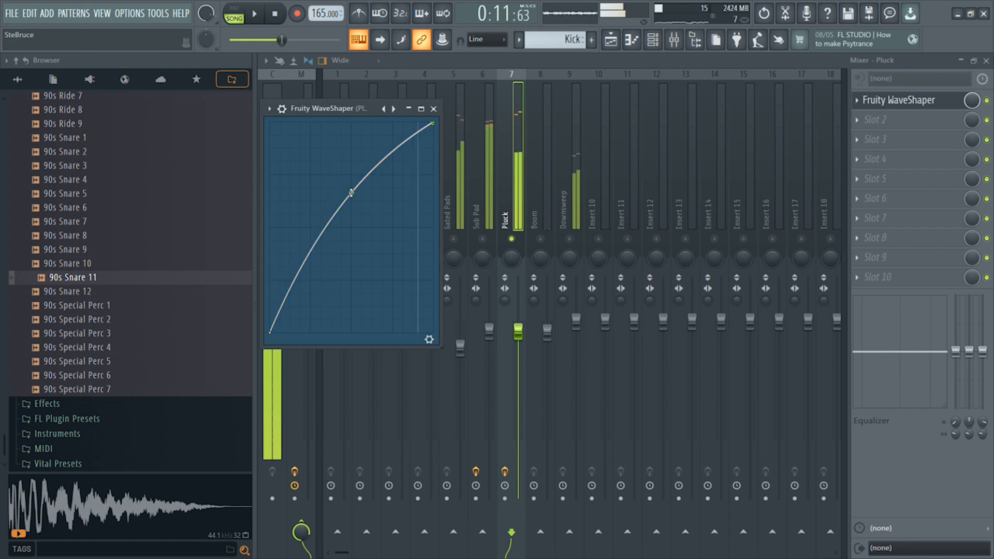
left_click(585, 67)
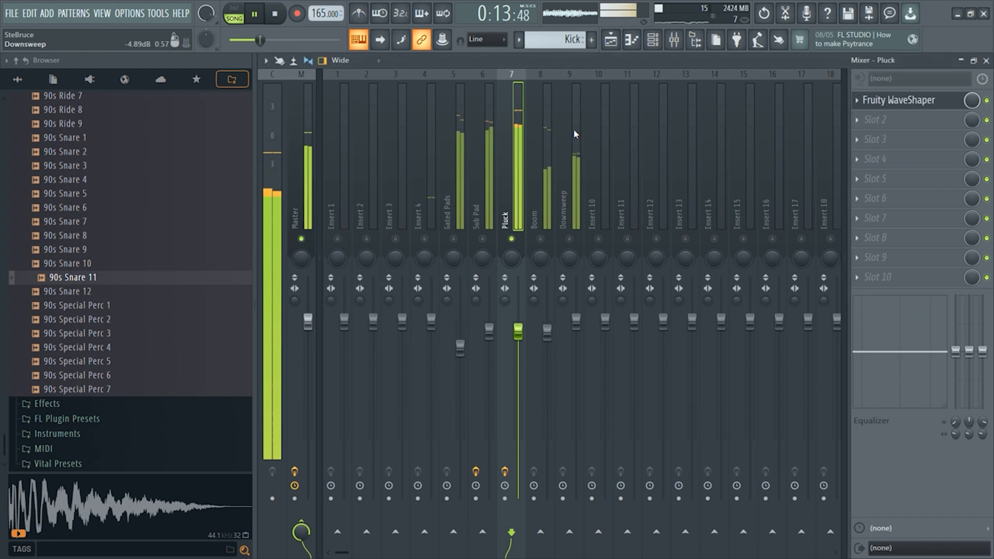
key("space")
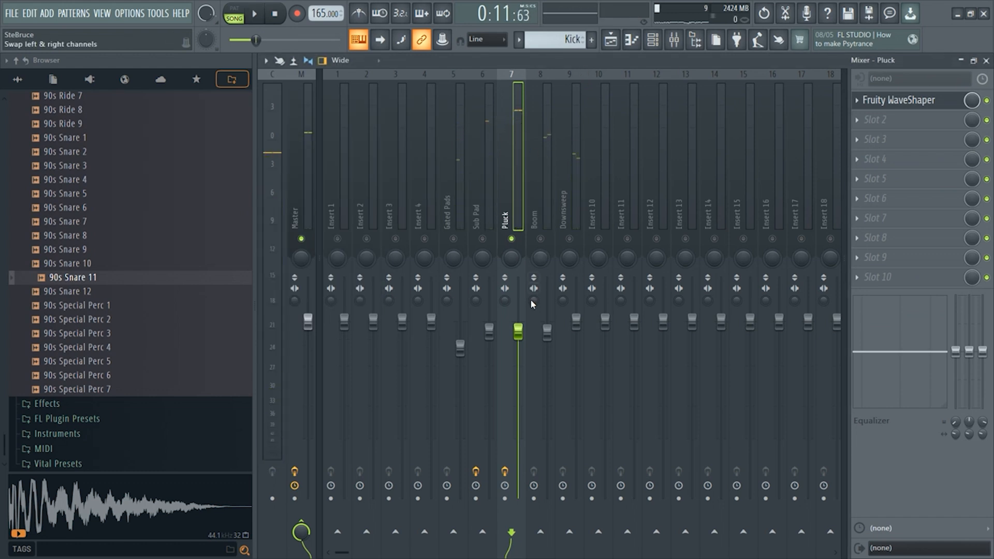
Lower the Pluck track volume to 89% (-2.5 dB) and check its level during playback
left_click_drag(519, 338, 520, 340)
key("space")
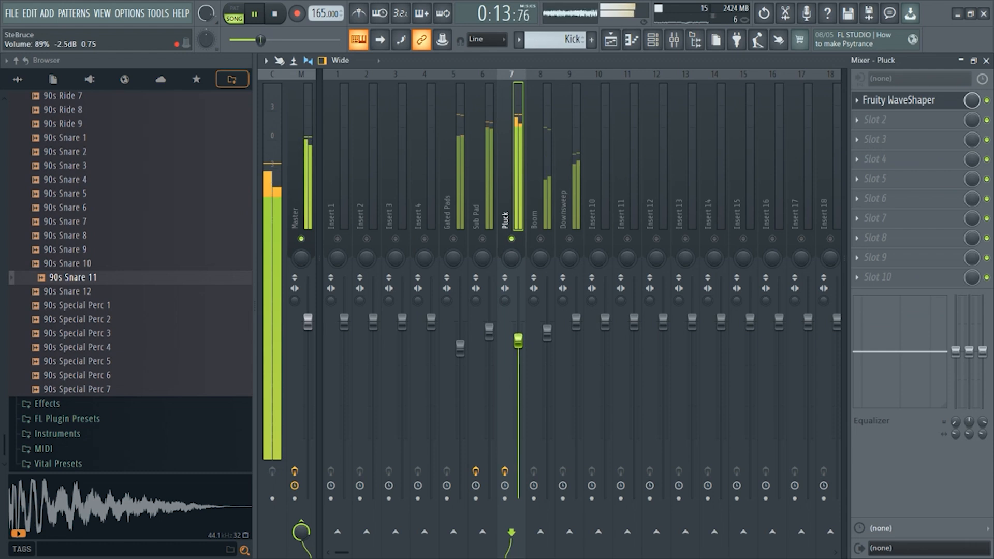
key("space")
Unsolo the mixer tracks and play the full mix
right_click(540, 240)
right_click(540, 240)
key("space")
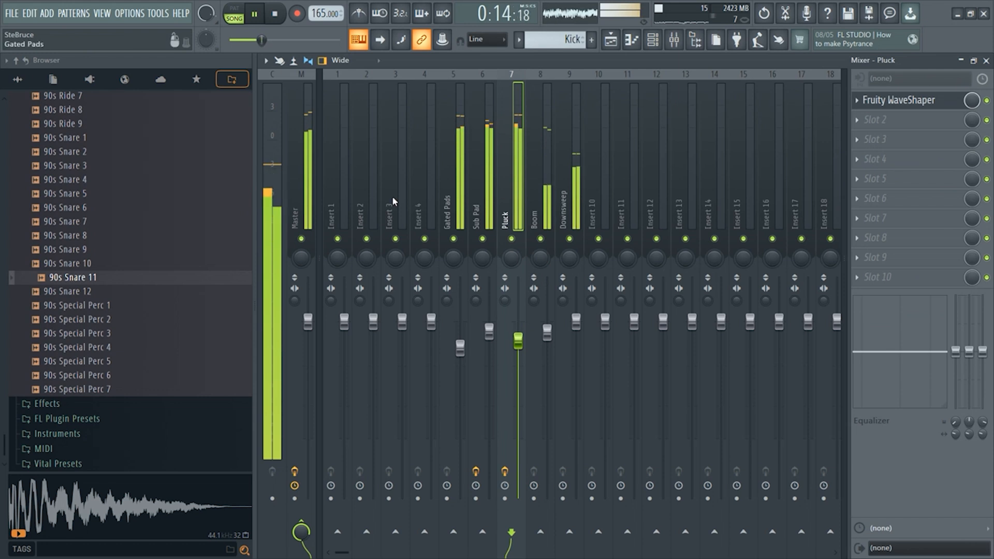
Stop playback and open the Fruity Limiter on the Master track
left_click(299, 210)
key("space")
left_click(889, 277)
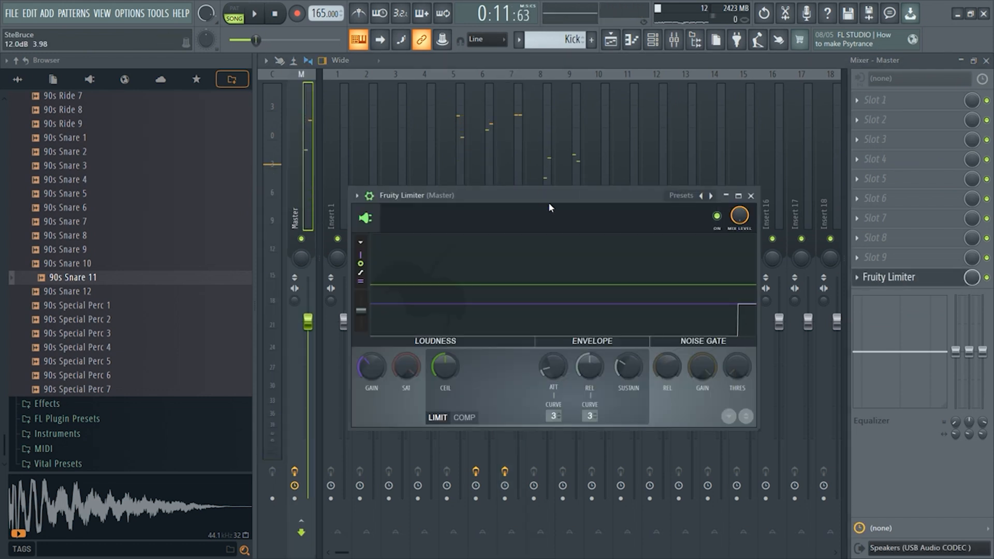
Play the song to check how hard the mix hits the master limiter, and close the limiter window
key("space")
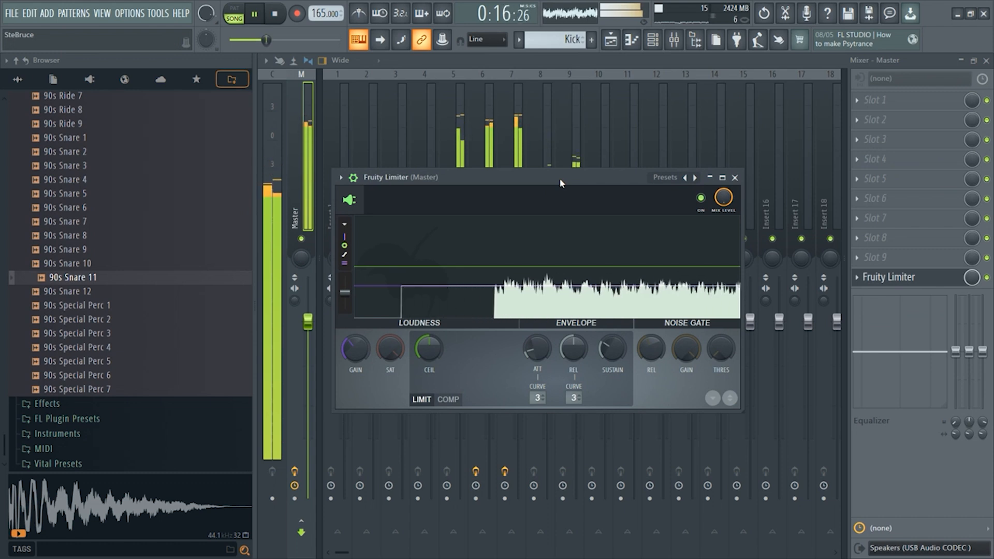
left_click(548, 61)
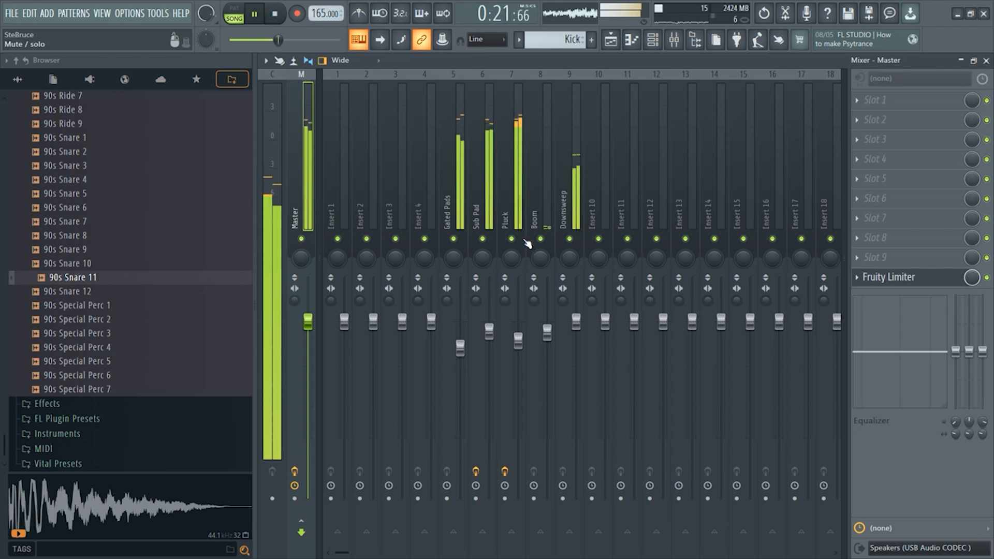
key("space")
Insert Fruity Parametric EQ 2 in the first effect slot of the Gated Pads mixer track
left_click(452, 209)
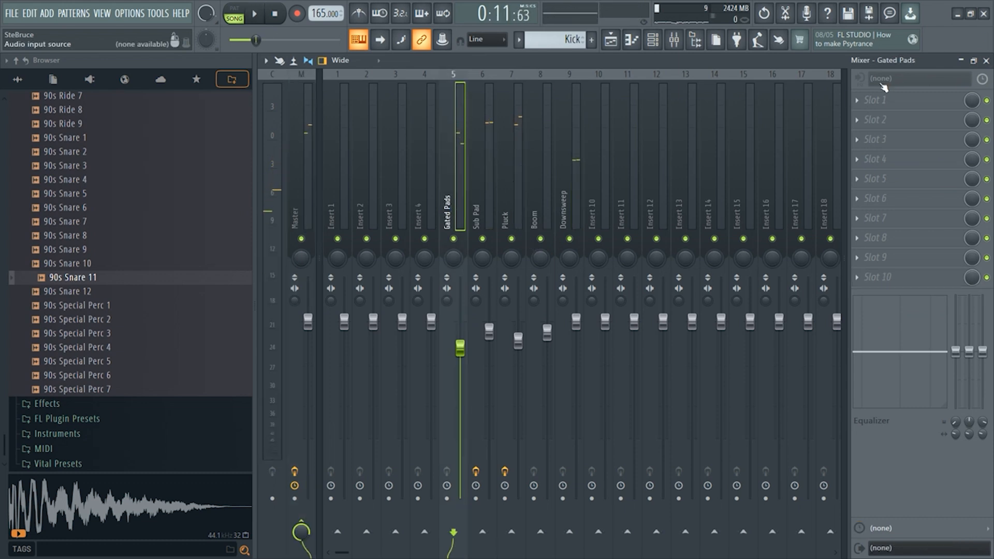
left_click(860, 101)
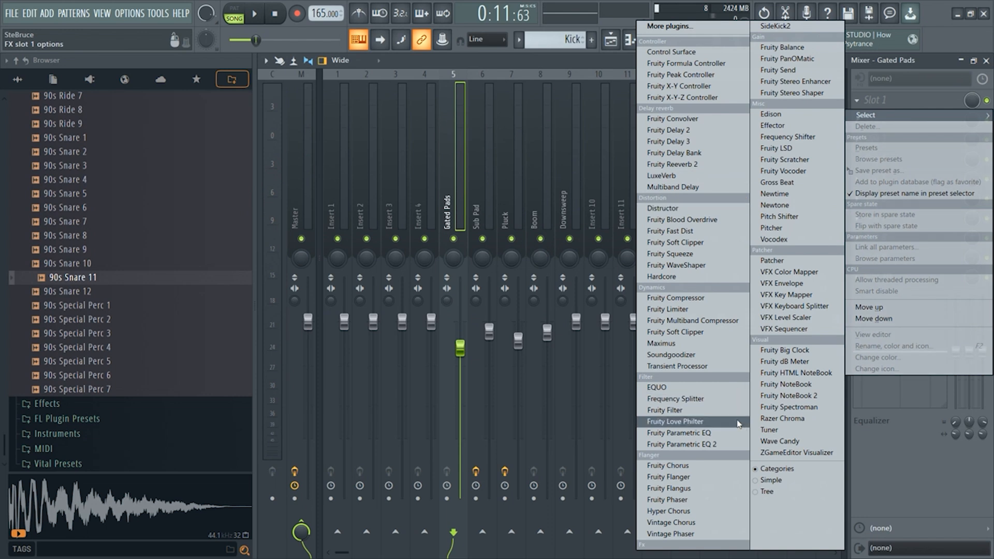
left_click(723, 446)
left_click_drag(625, 176, 747, 265)
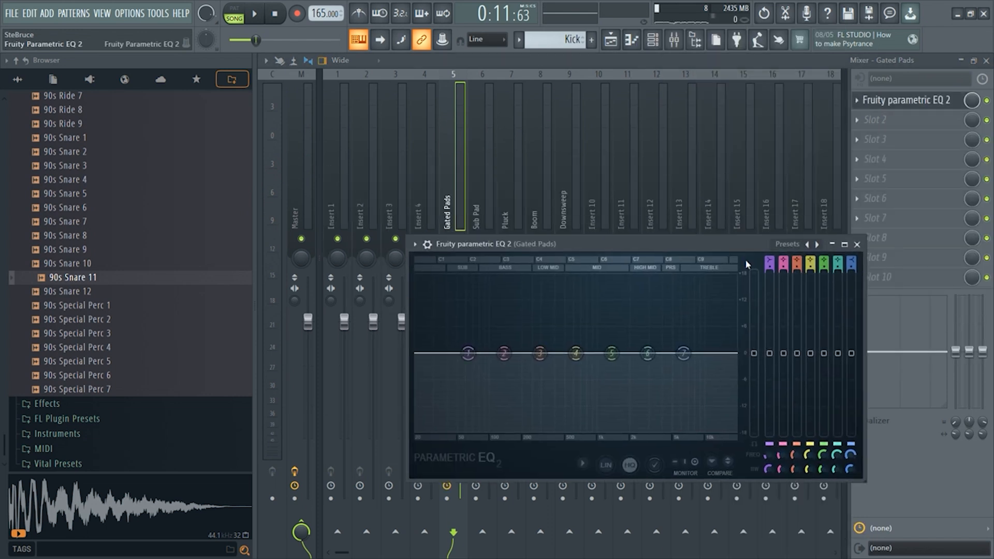
Shape EQ band 1 on Gated Pads into a Steep 4 high-pass and raise its cutoff to remove more low end
scroll(772, 262, "up", 2)
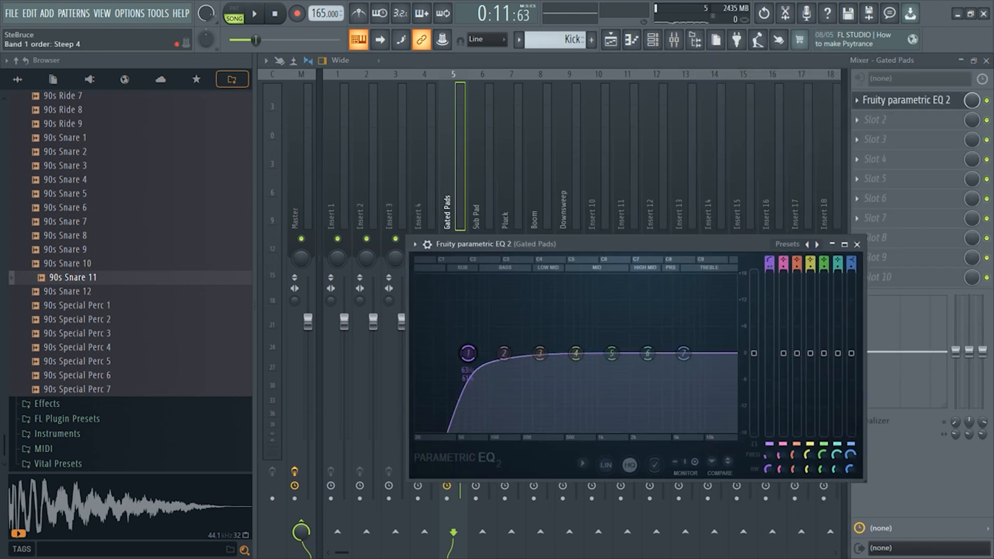
key("space")
left_click_drag(468, 354, 520, 354)
left_click(857, 244)
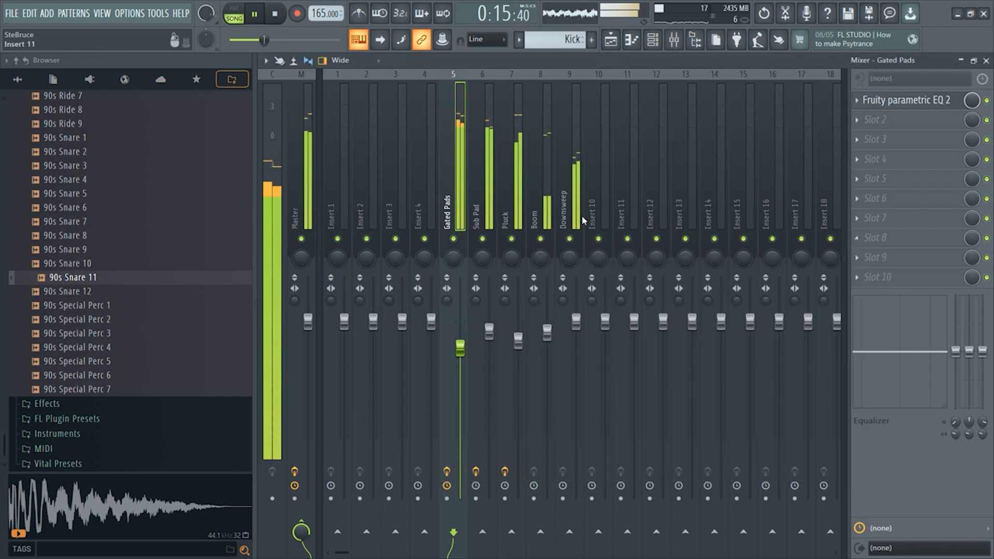
Insert Fruity Parametric EQ 2 in the second effect slot of the Sub Pad mixer track
left_click(482, 202)
key("space")
left_click(888, 120)
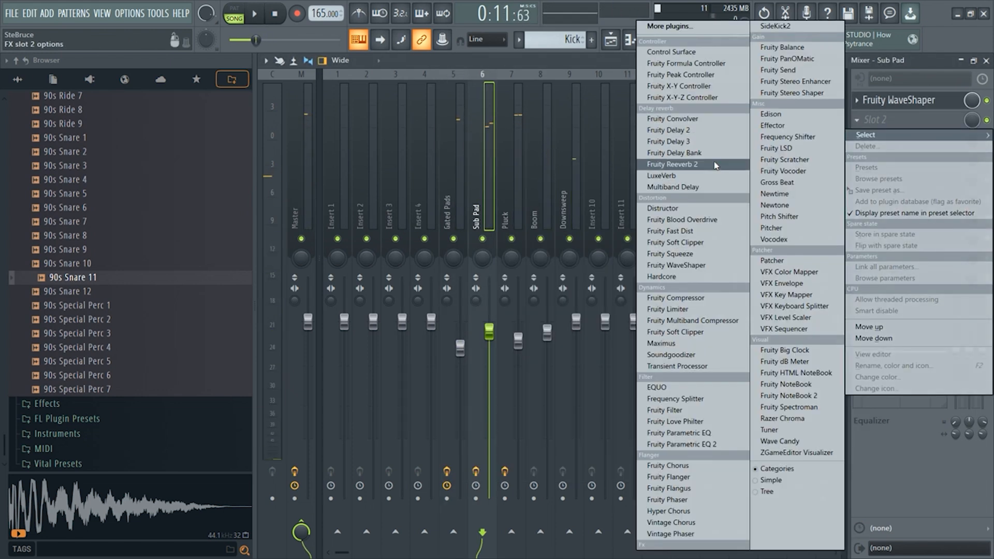
left_click(707, 446)
Make EQ band 7 on Sub Pad a low-pass during playback and lower its cutoff slightly to trim the highs
key("space")
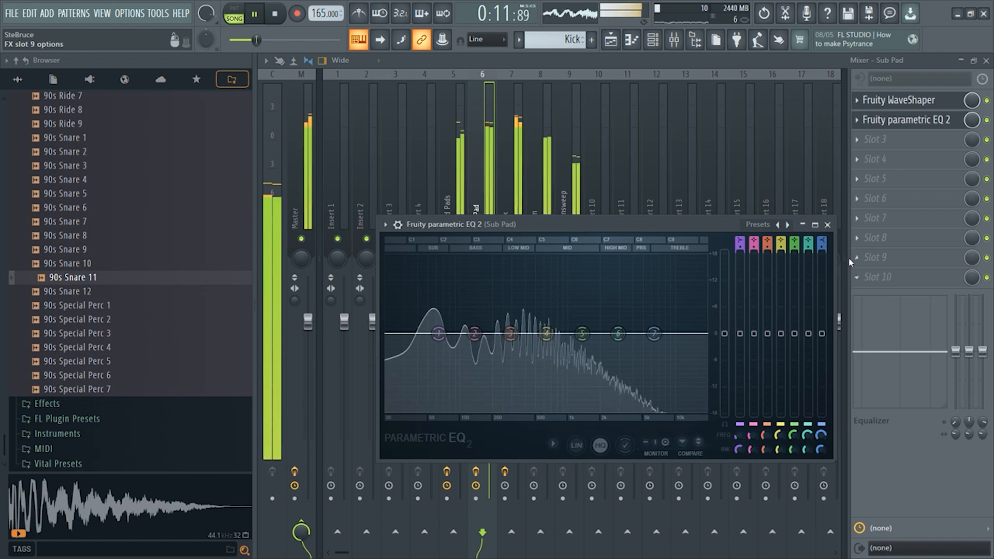
left_click_drag(824, 237, 825, 274)
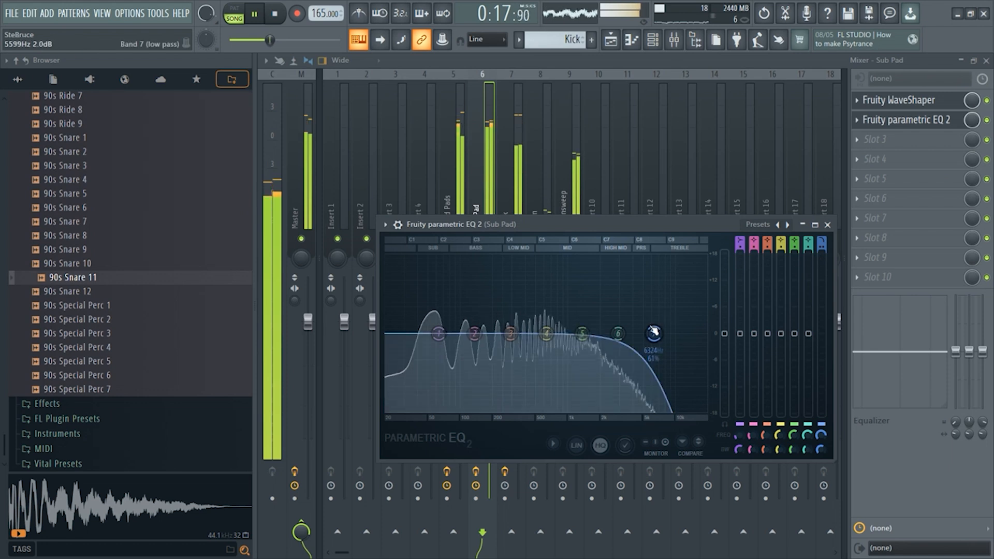
left_click_drag(654, 333, 649, 333)
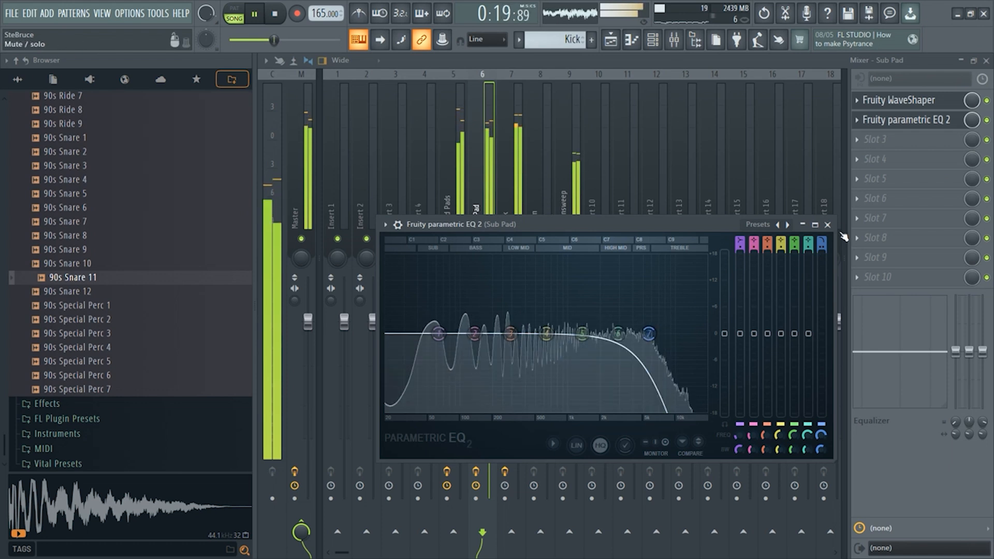
left_click(828, 225)
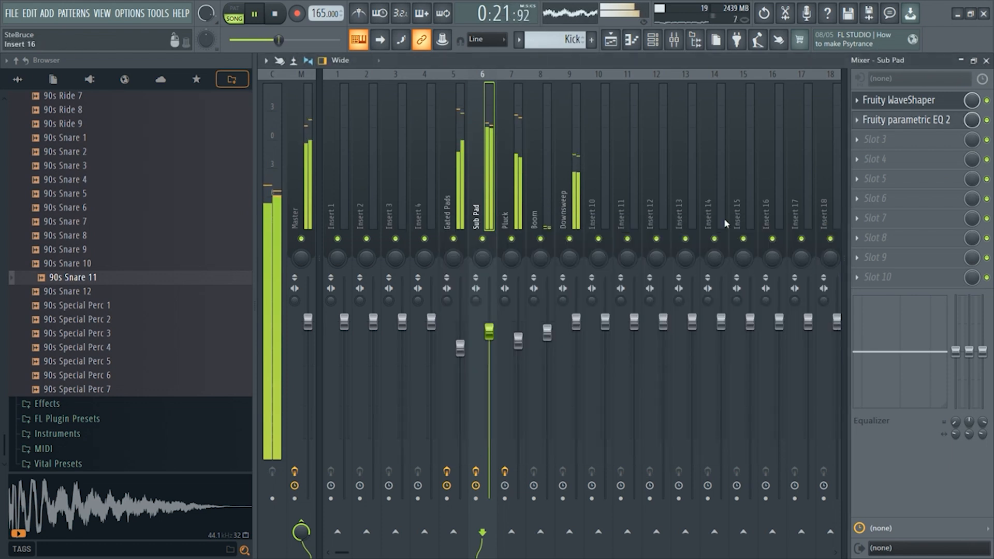
Lower the Gated Pads and Sub Pad mixer faders slightly
left_click(459, 348)
left_click(488, 332)
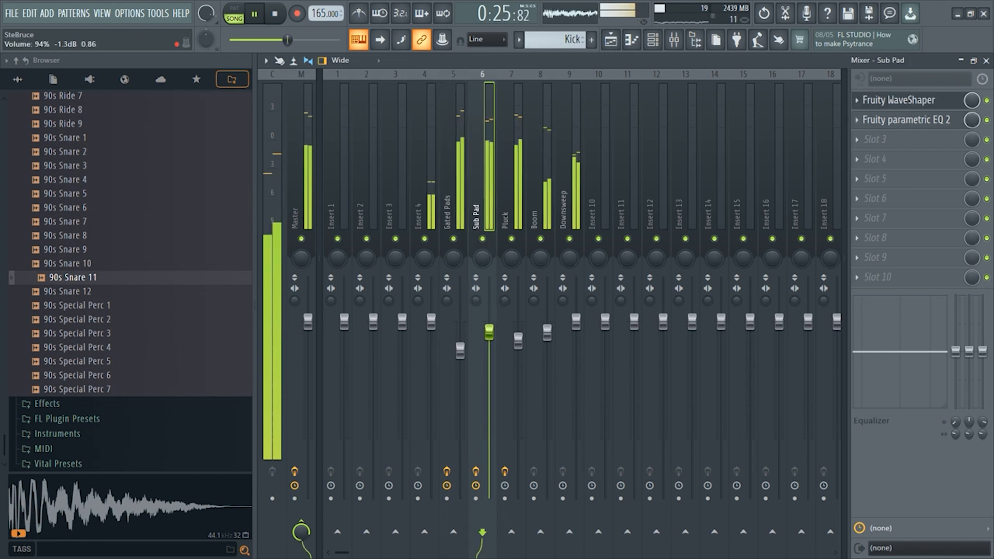
Insert Fruity Parametric EQ 2 in the second effect slot of the Pluck mixer track
left_click(515, 208)
key("space")
left_click(880, 120)
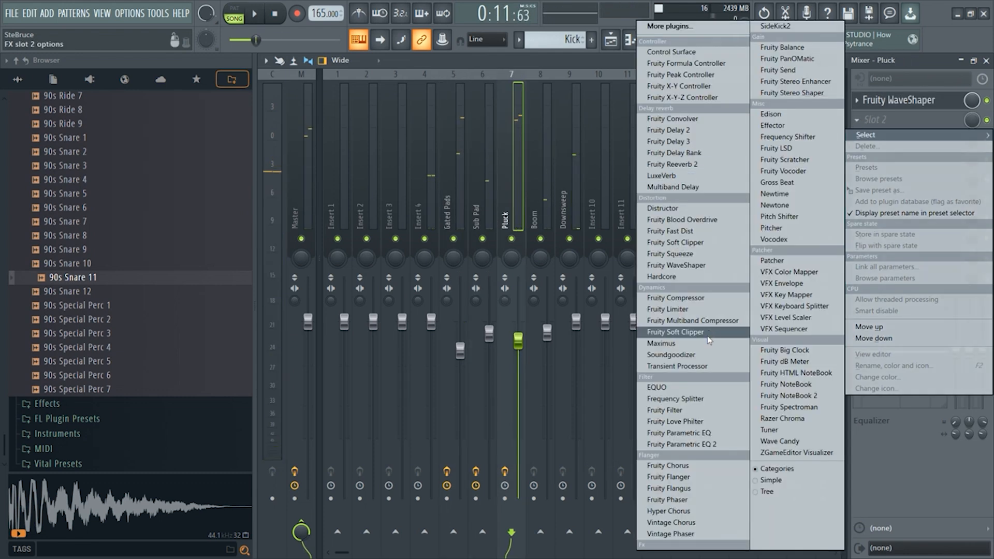
left_click(703, 446)
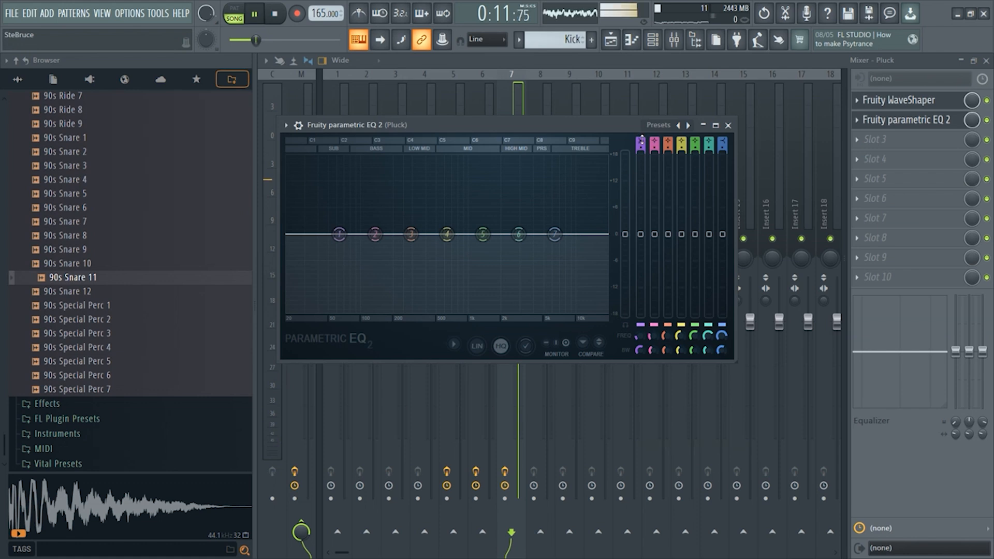
Make EQ band 1 on Pluck a high-pass with its cutoff at about 157 Hz
left_click_drag(642, 139, 640, 158)
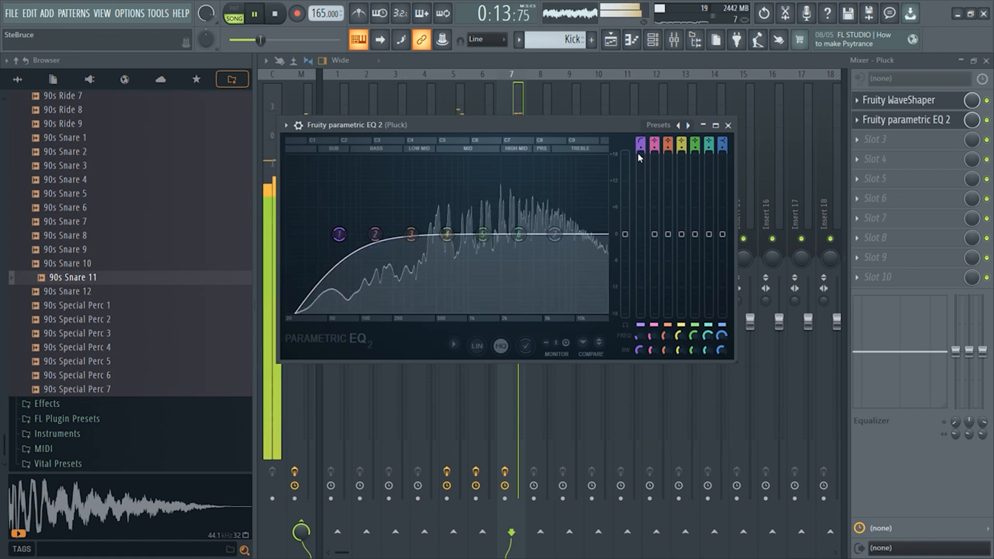
left_click_drag(339, 234, 381, 234)
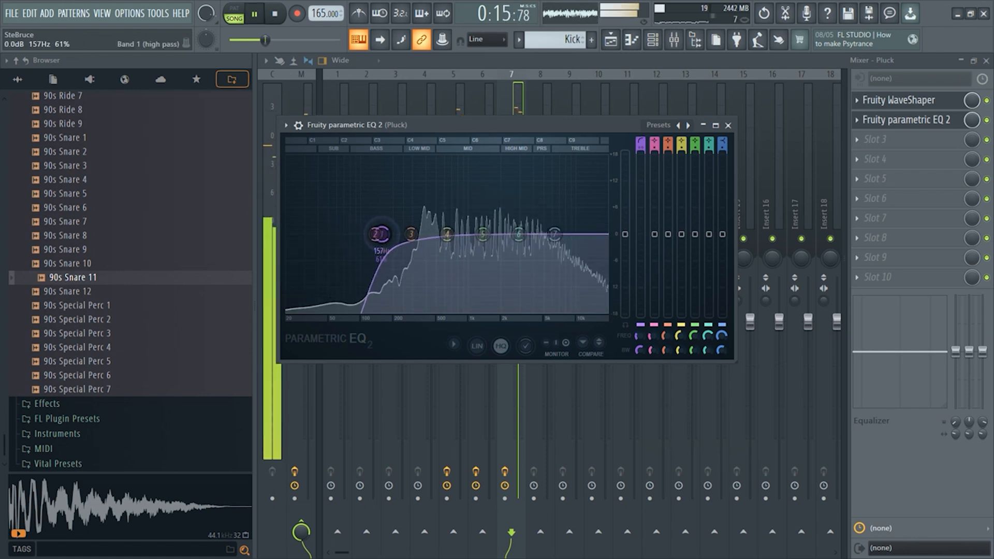
left_click(728, 125)
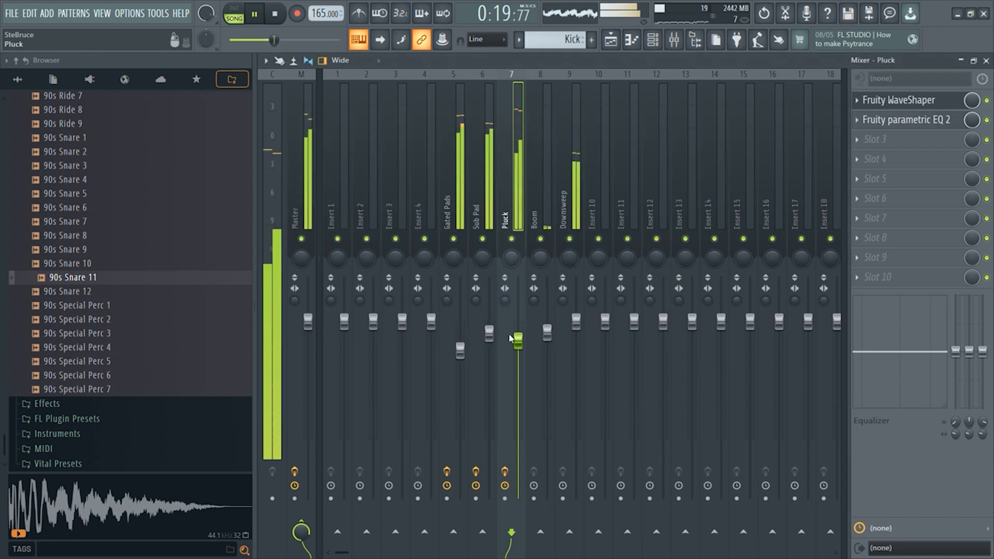
Lower the Gated Pads fader a little more and recheck the mix on the master limiter
left_click(460, 351)
left_click_drag(460, 351, 460, 354)
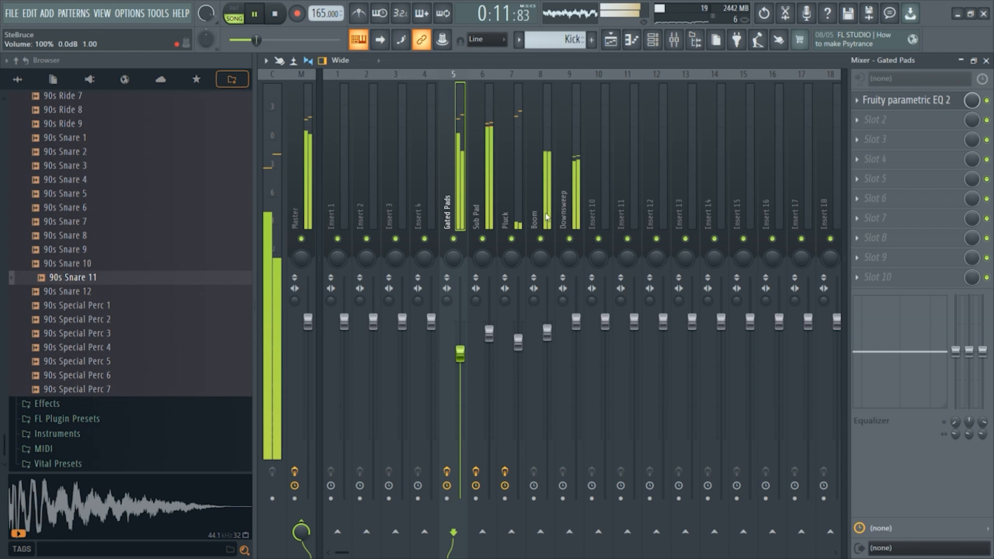
key("space")
left_click(313, 167)
key("space")
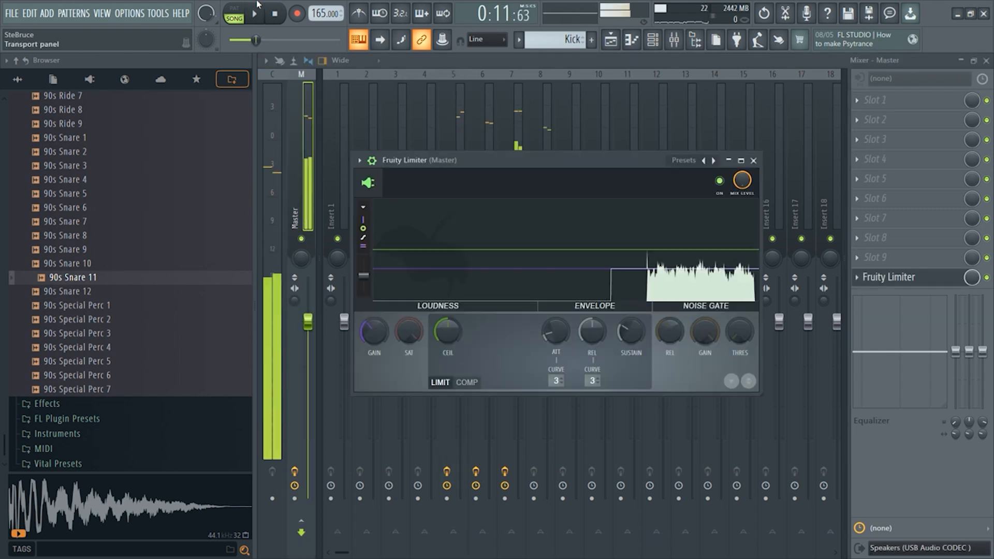
Place the Kick pattern repeatedly on playlist Track 11 from bar 27 through bar 34, alongside the Bass clips
key("F5")
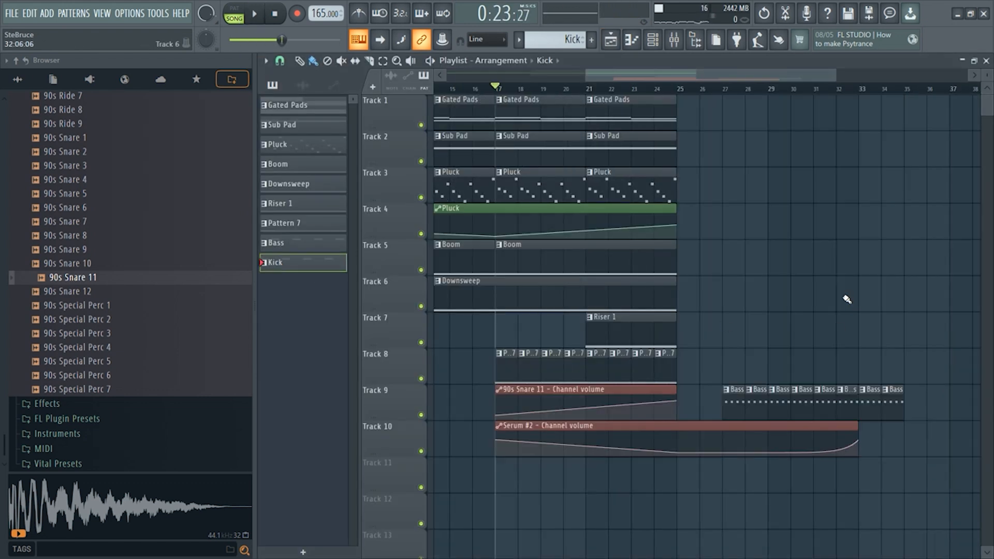
scroll(847, 299, "down", 2)
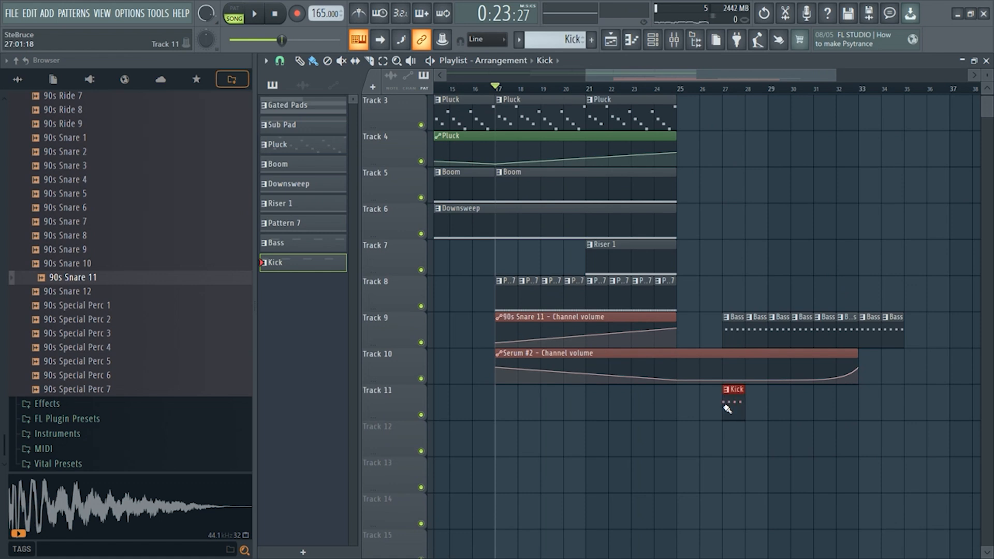
left_click_drag(728, 409, 886, 408)
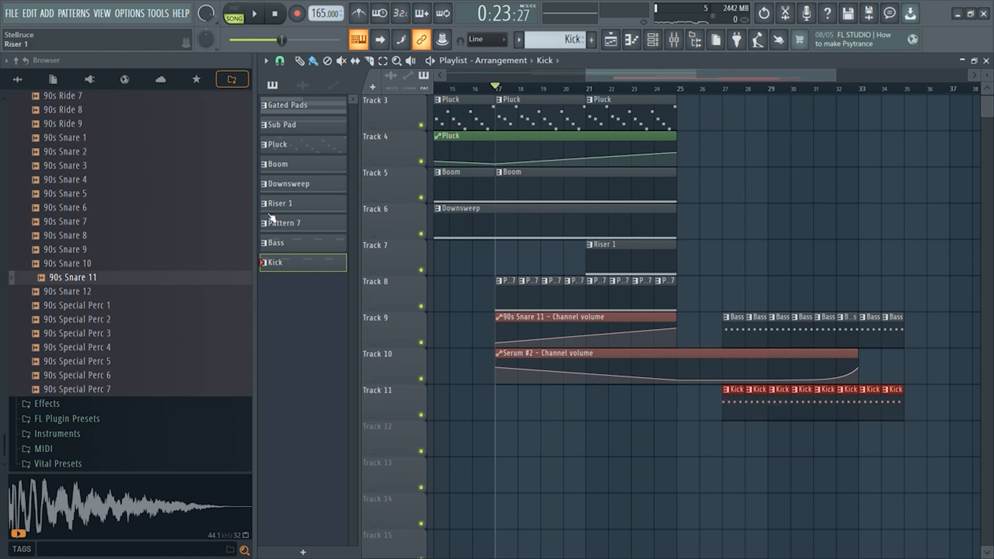
Audition the 90s Crash samples and add 90s Crash 8 to playlist Track 12 at bar 27
scroll(69, 252, "up", 20)
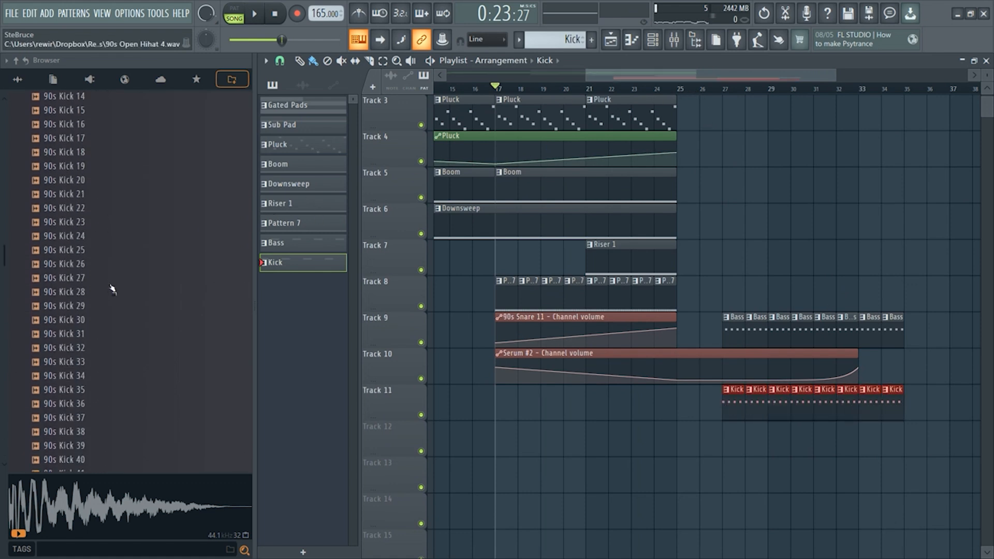
scroll(111, 288, "up", 4)
scroll(110, 284, "up", 4)
scroll(120, 269, "down", 4)
scroll(127, 288, "down", 4)
left_click(95, 289)
left_click(94, 276)
left_click(94, 263)
left_click(88, 262)
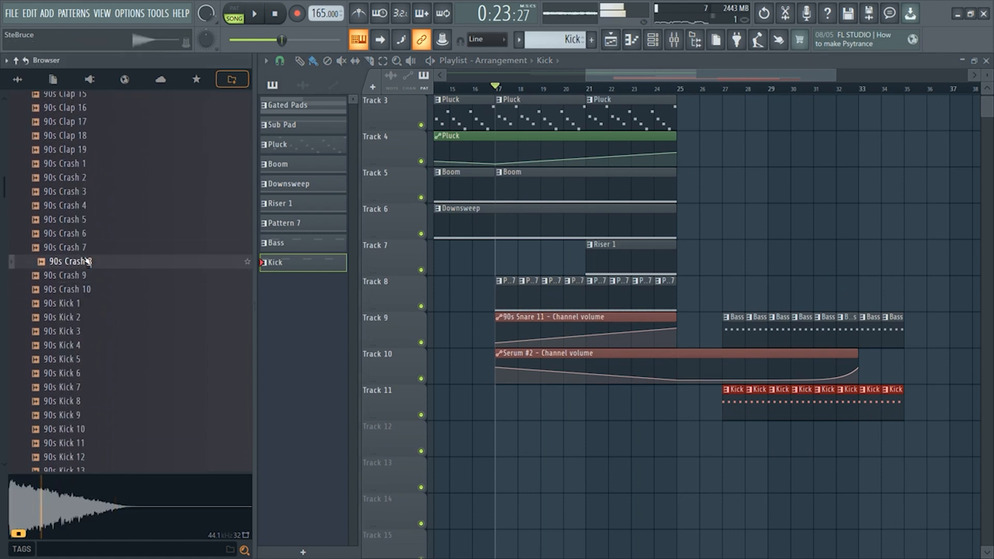
left_click_drag(86, 261, 728, 440)
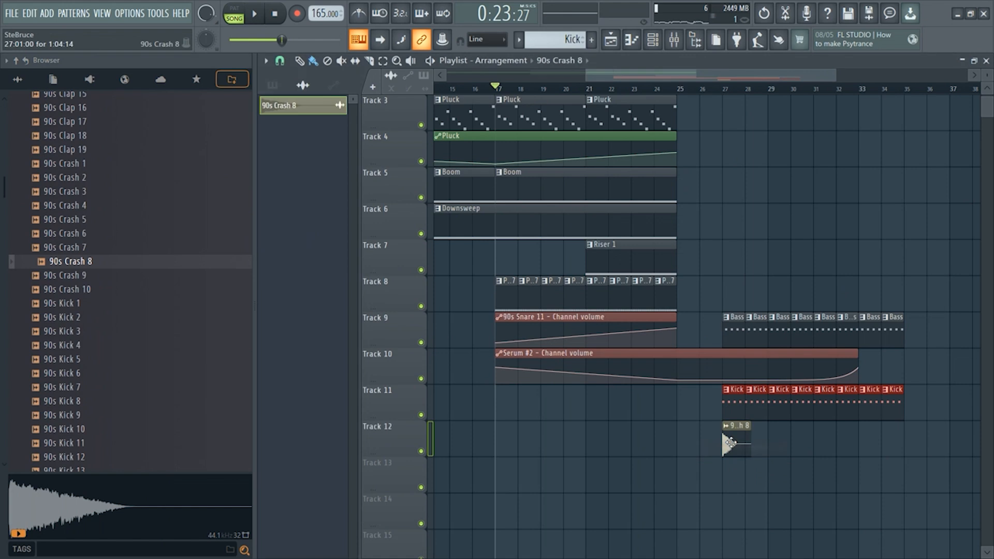
Set the 90s Crash 8 channel volume to about 51% and route the clip to mixer track 14
double_click(729, 434)
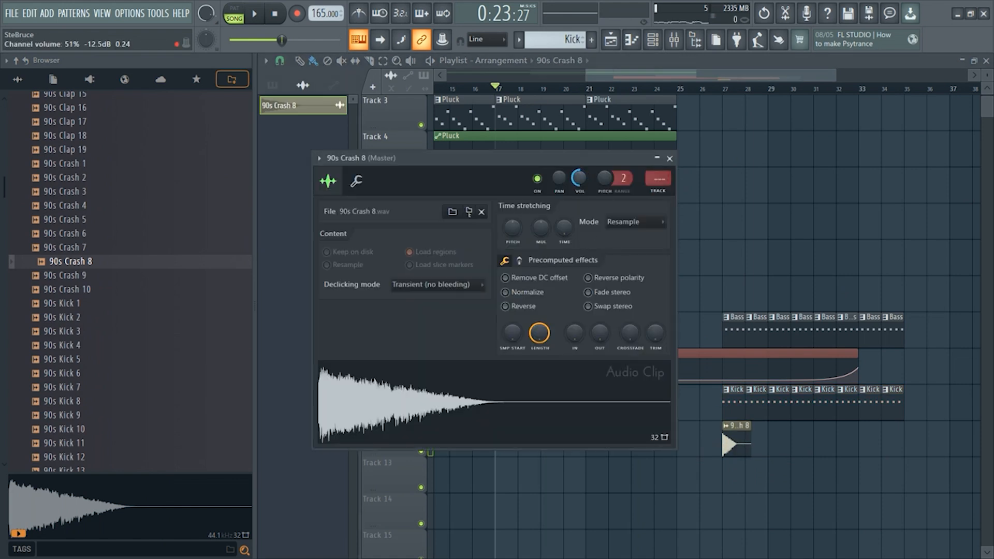
left_click(658, 191)
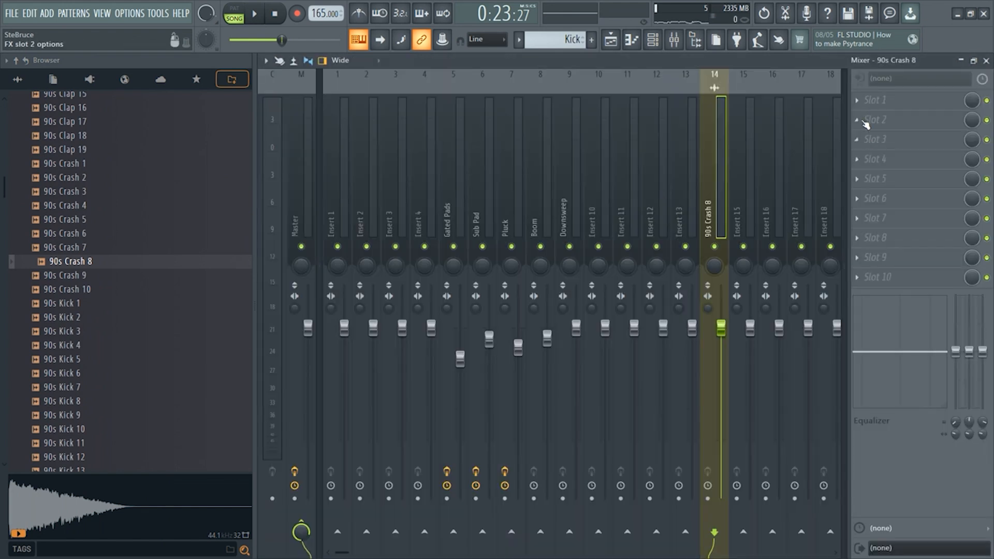
Insert Fruity Delay Bank in the first effect slot of the 90s Crash 8 mixer track and pan its feedback about 36% right
left_click(869, 101)
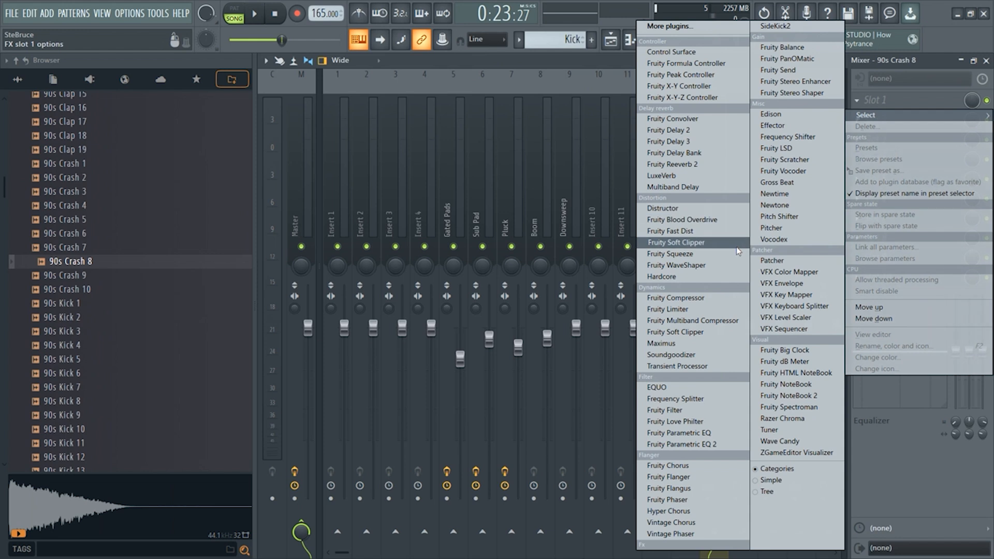
left_click(700, 154)
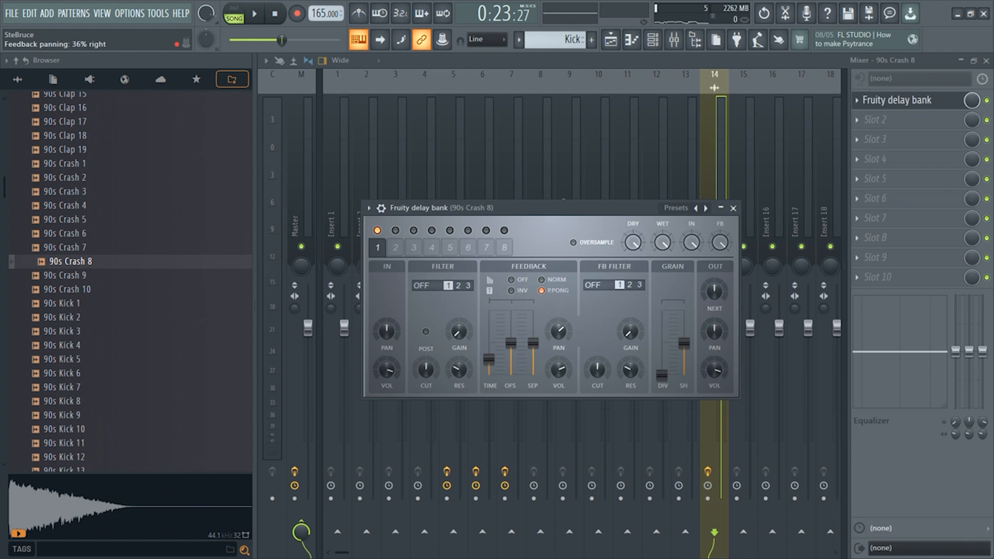
left_click(986, 60)
Close the plugin windows and play the arrangement from bar 23 to hear the kick, bass and crash section
left_click_drag(466, 164, 484, 141)
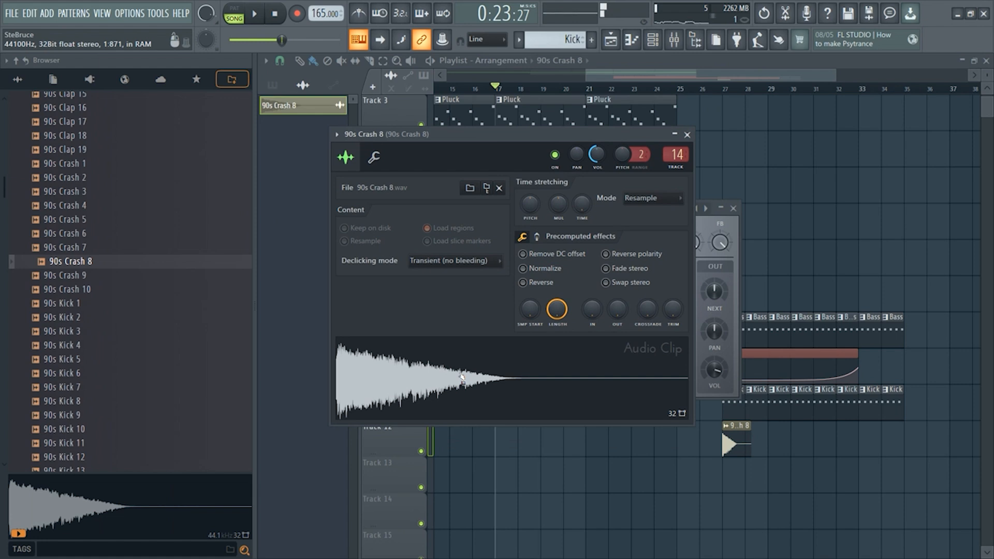
left_click(606, 481)
left_click(632, 90)
key("space")
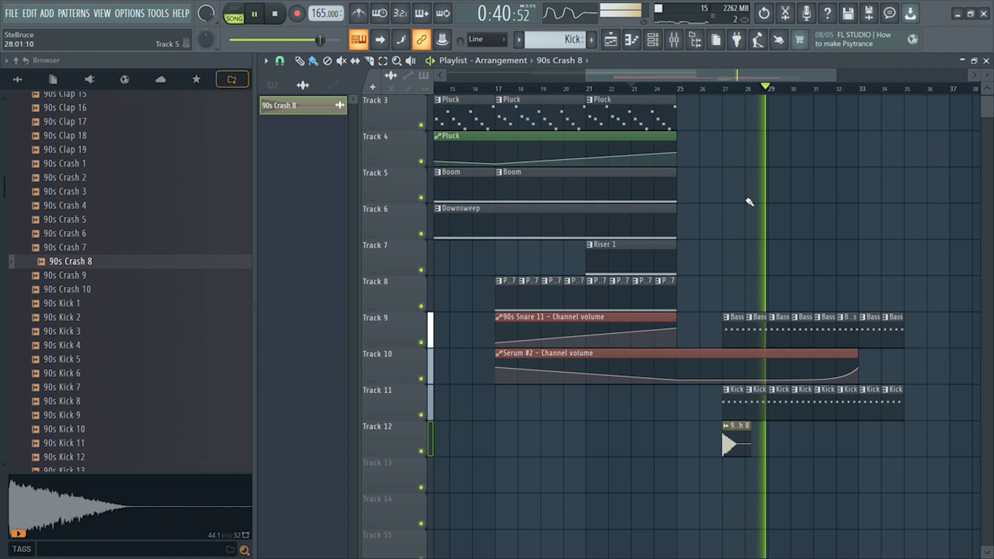
Solo mixer track Insert 13 to hear it alone, unsolo it and stop playback
left_click(674, 42)
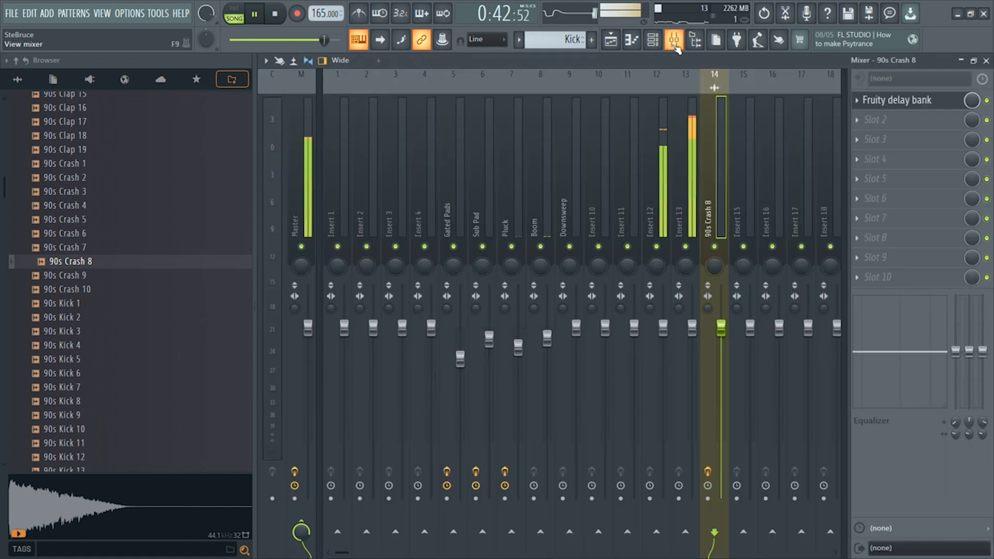
right_click(686, 252)
right_click(686, 248)
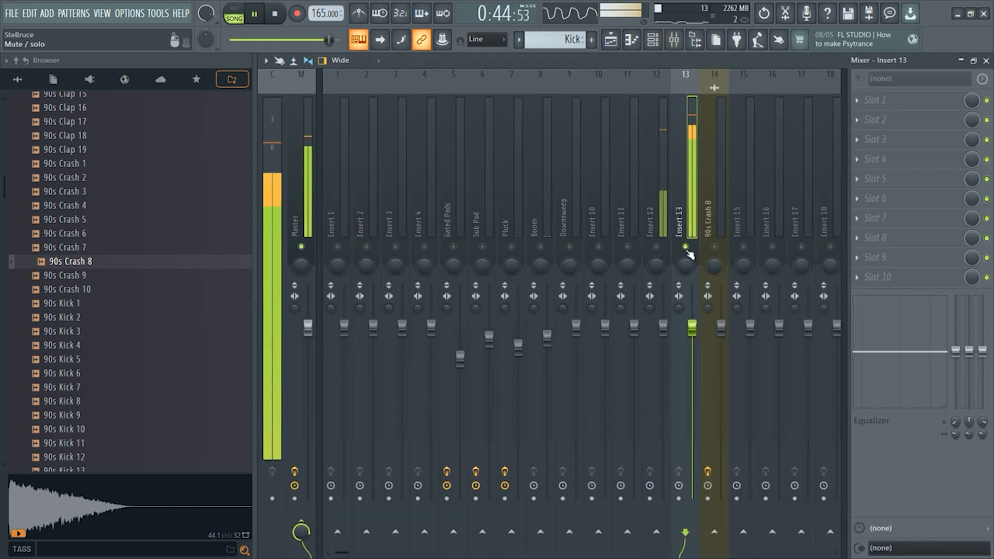
right_click(686, 248)
key("space")
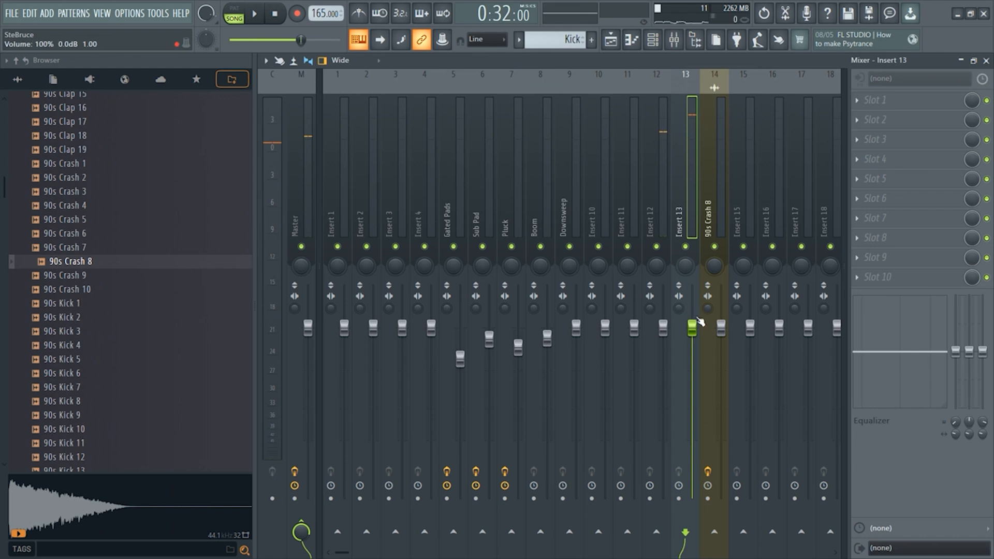
Lower mixer track 13's volume to about 95% during playback and rename the track Kick
key("space")
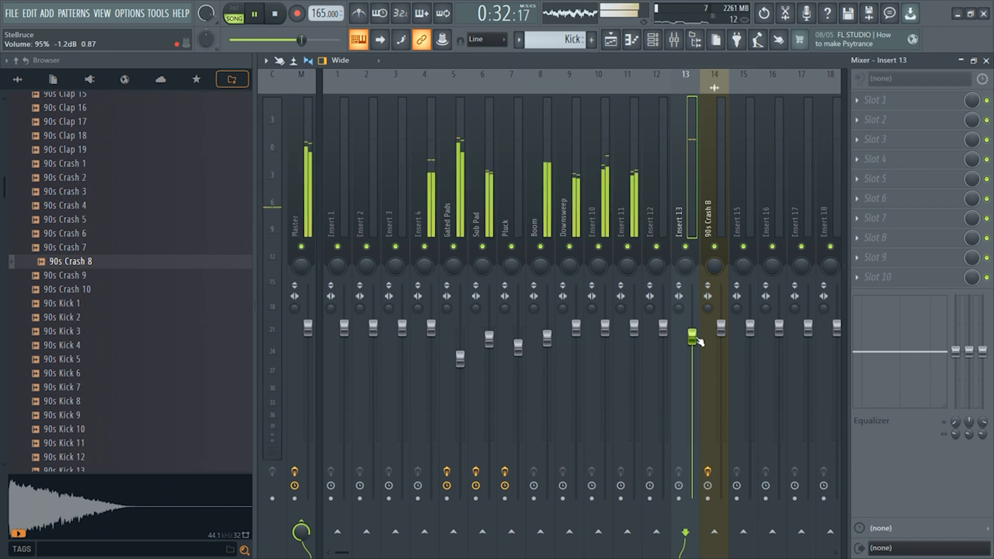
key("space")
right_click(699, 72)
left_click(732, 92)
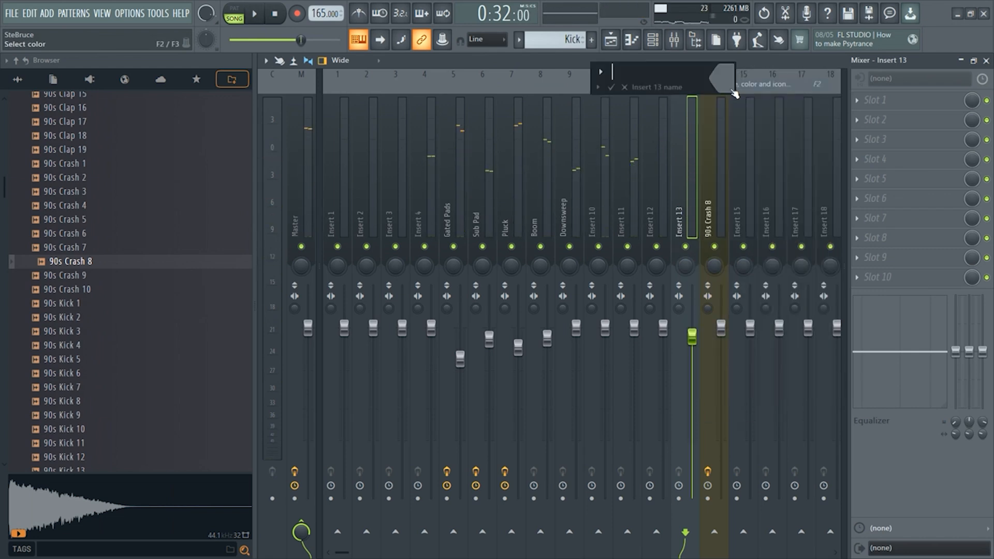
type("Kick")
key("Return")
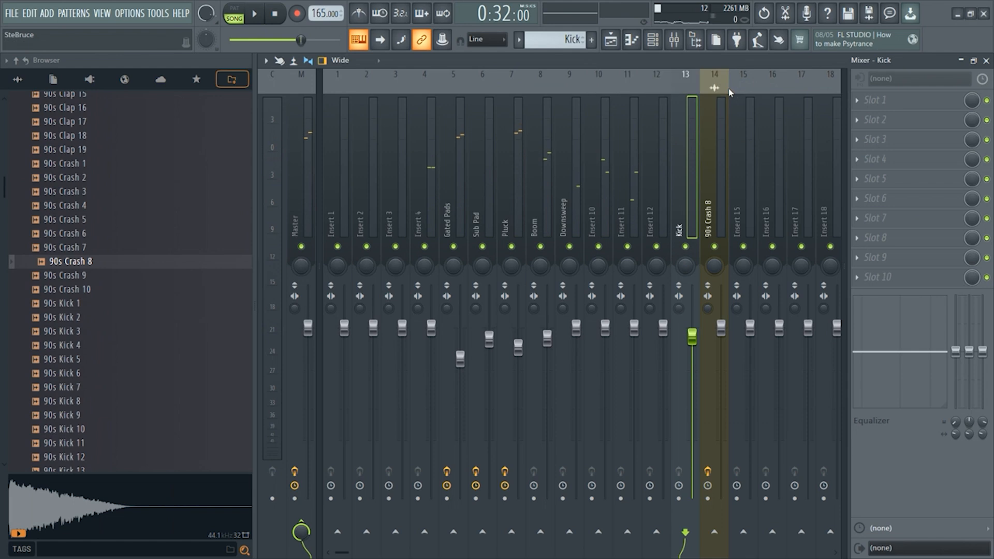
Rename mixer track 12 to Bass and lower the Kick track's fader slightly while the song plays
key("space")
right_click(669, 70)
left_click(693, 81)
type("Bass")
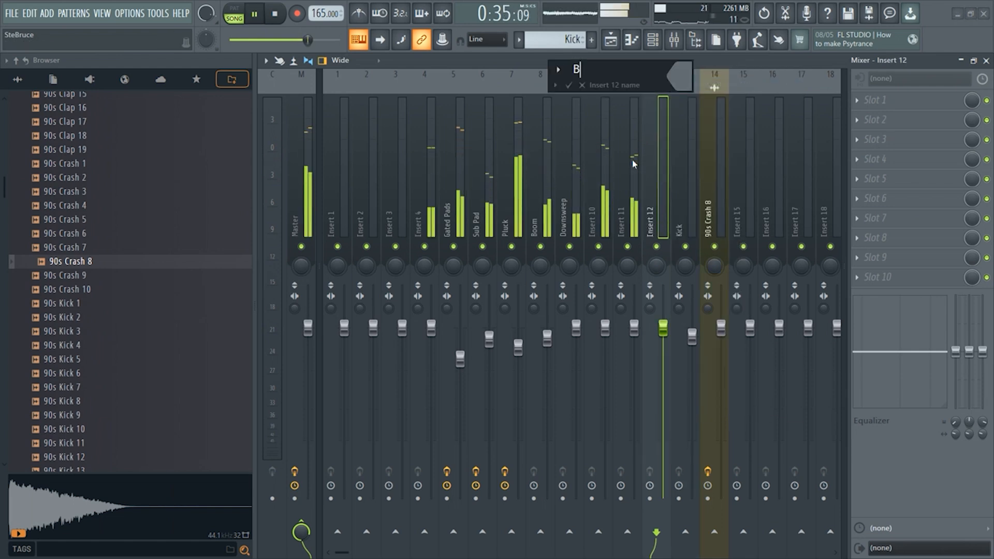
key("Return")
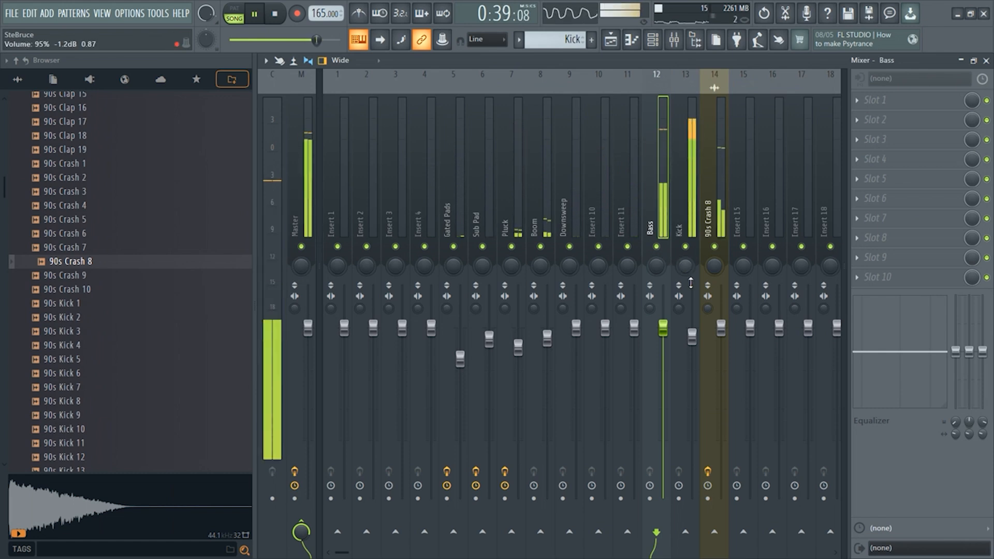
left_click_drag(691, 336, 693, 345)
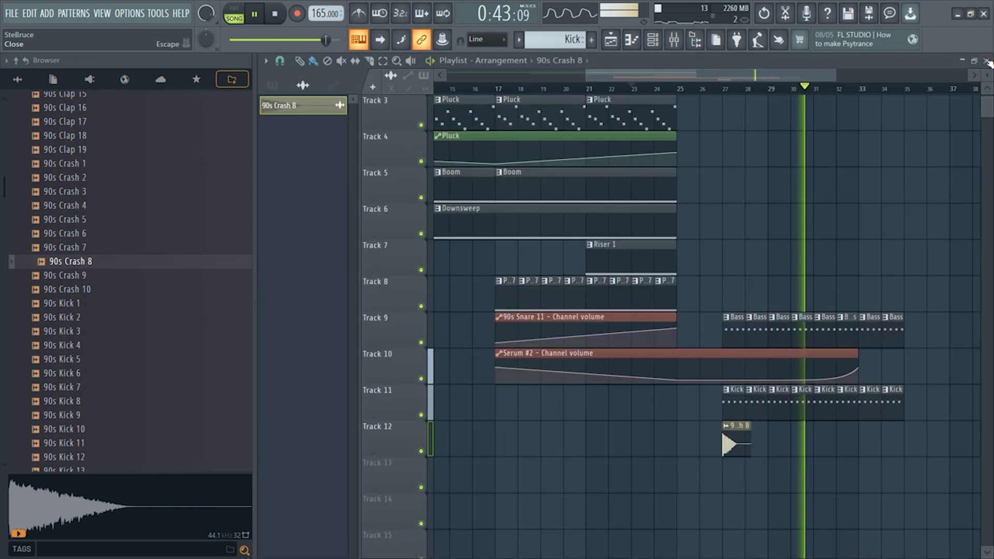
Stop the song, open the Kick pattern's Serum #9 instrument and audition the pattern on its own
key("F5")
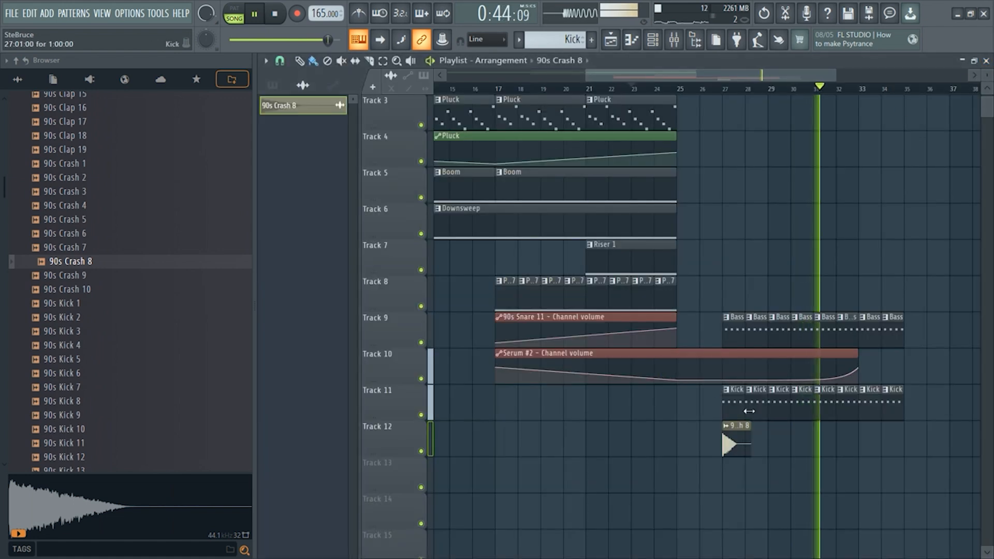
key("space")
key("F7")
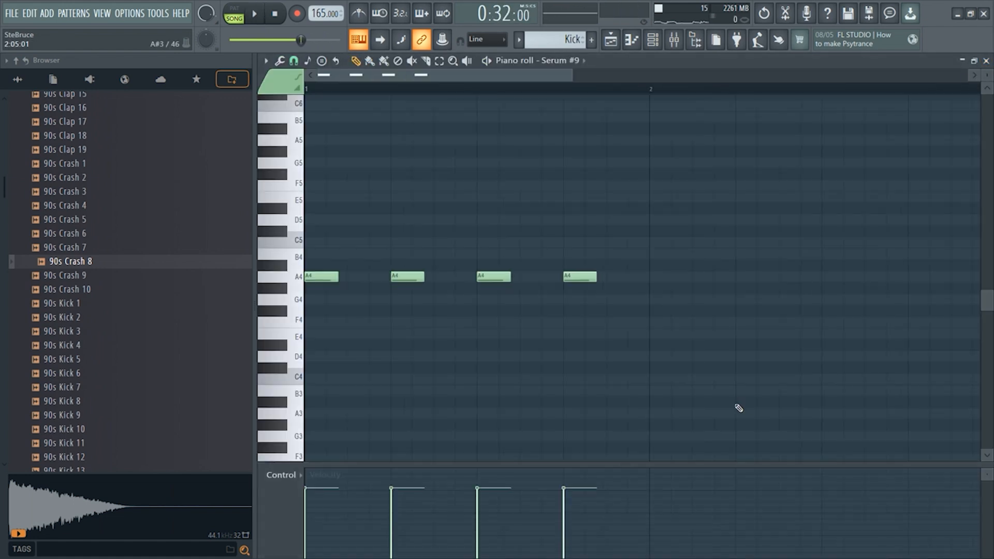
left_click(658, 41)
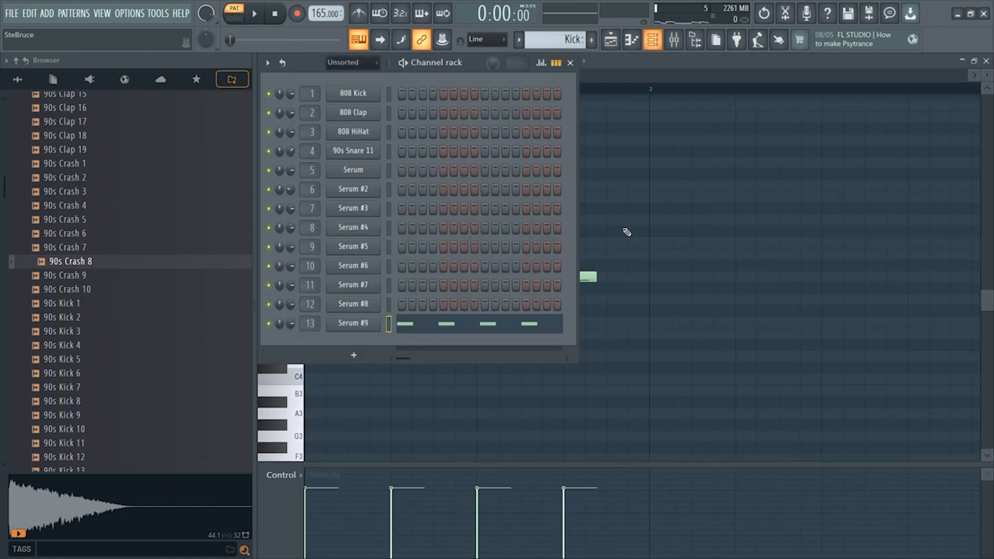
left_click(356, 322)
left_click_drag(549, 133, 549, 112)
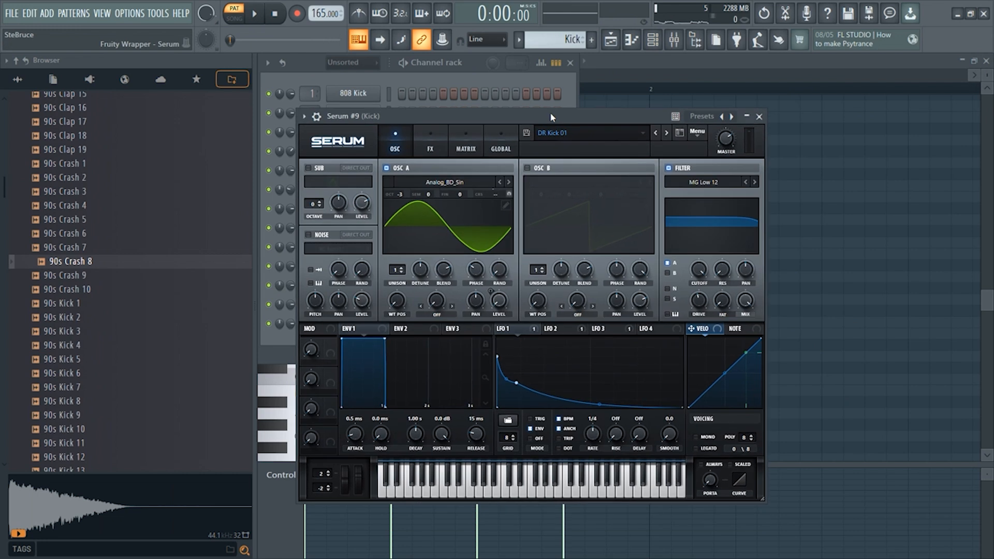
key("space")
key("space")
left_click_drag(502, 115, 499, 94)
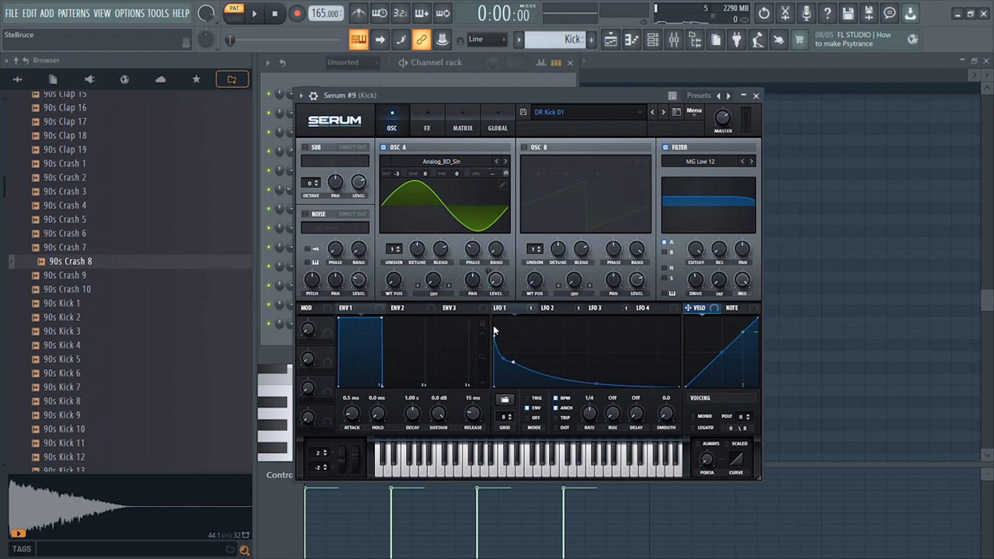
Reshape the early falloff of Serum's LFO 1 curve while the kick pattern plays
key("space")
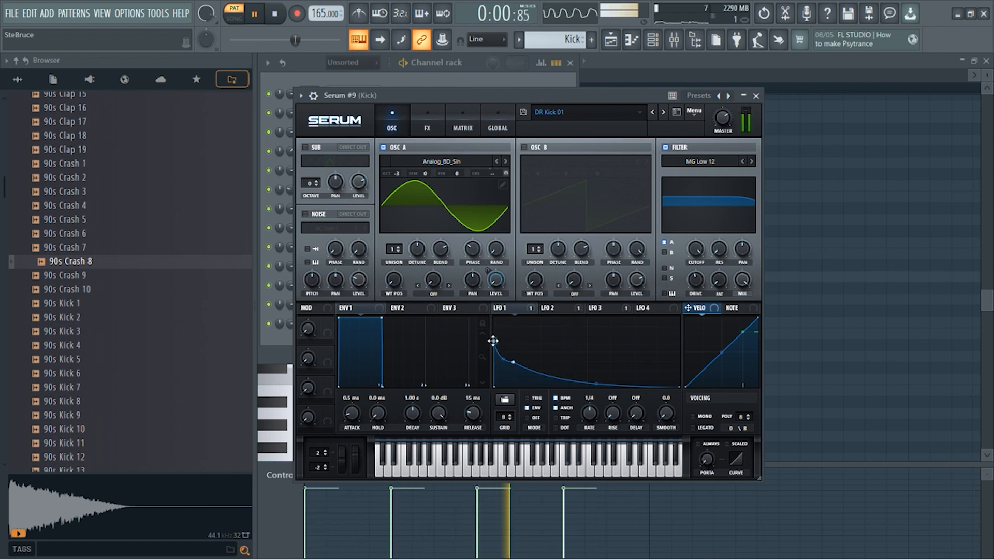
left_click_drag(514, 364, 537, 376)
mouse_move(533, 374)
left_mouse_down()
mouse_move(507, 374)
mouse_move(544, 373)
mouse_move(535, 375)
left_mouse_up()
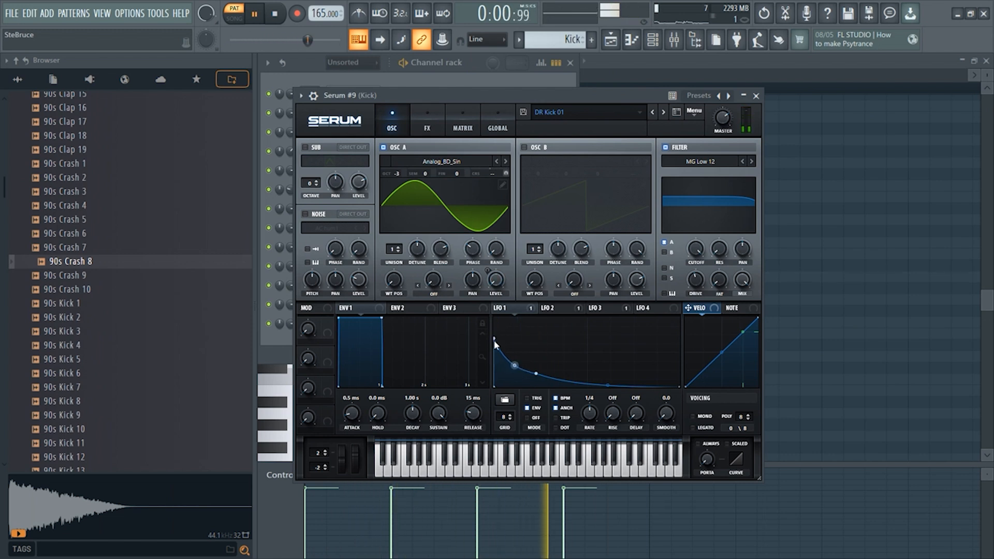
key("space")
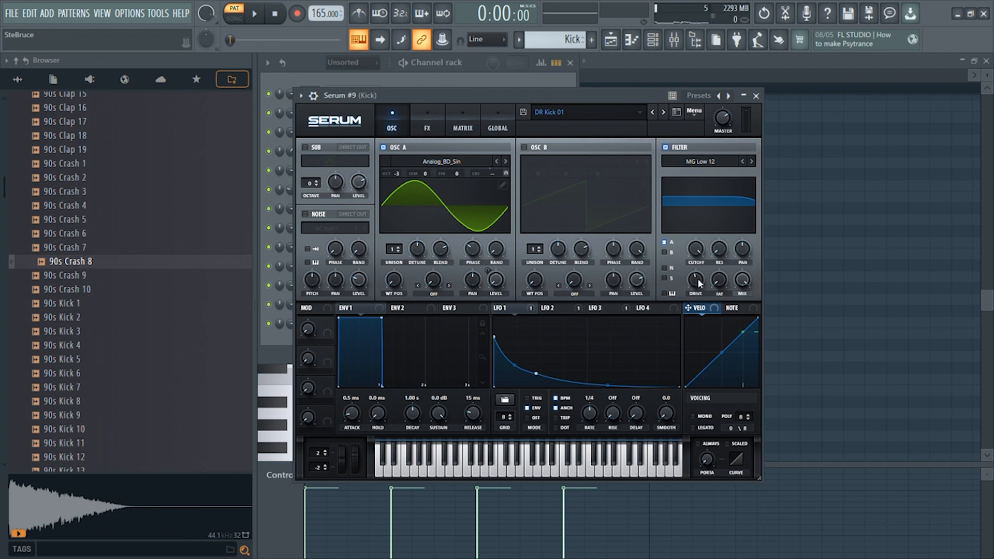
Adjust the kick's filter drive to 35% during playback
key("space")
mouse_move(698, 279)
left_mouse_down()
mouse_move(700, 251)
mouse_move(698, 303)
mouse_move(701, 216)
mouse_move(698, 294)
left_mouse_up()
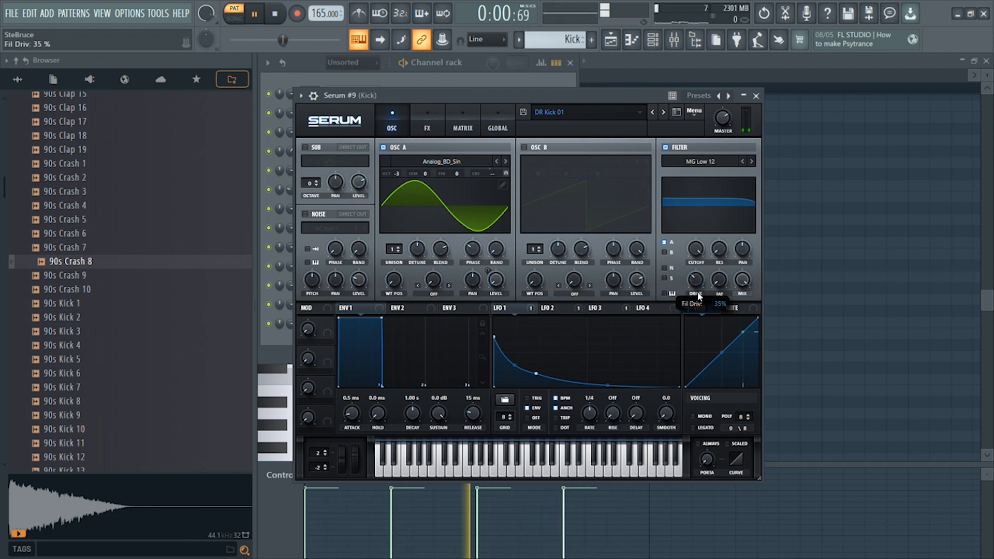
key("space")
Set the drive of the kick's Tape Sat. distortion effect to 5% while the pattern plays
left_click(426, 122)
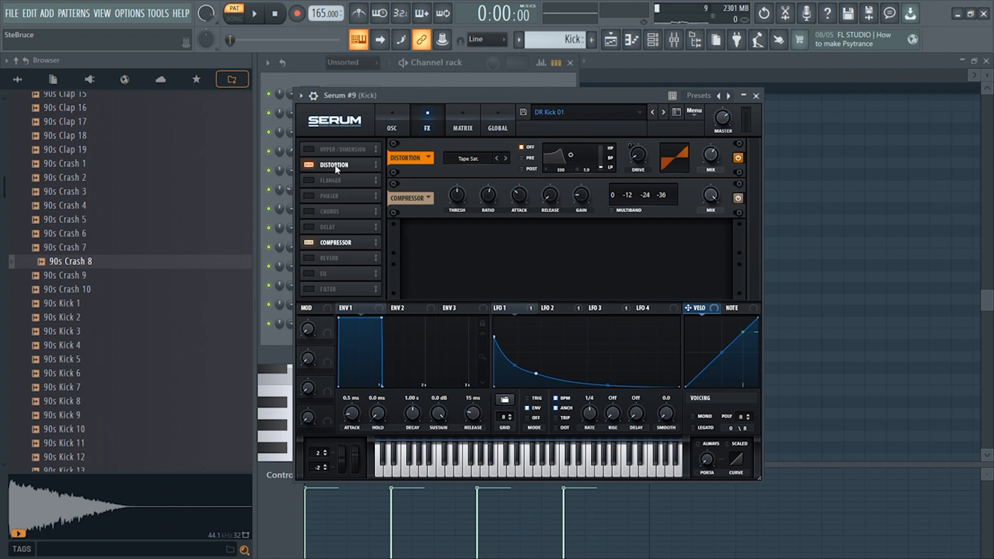
key("space")
left_click_drag(643, 159, 624, 52)
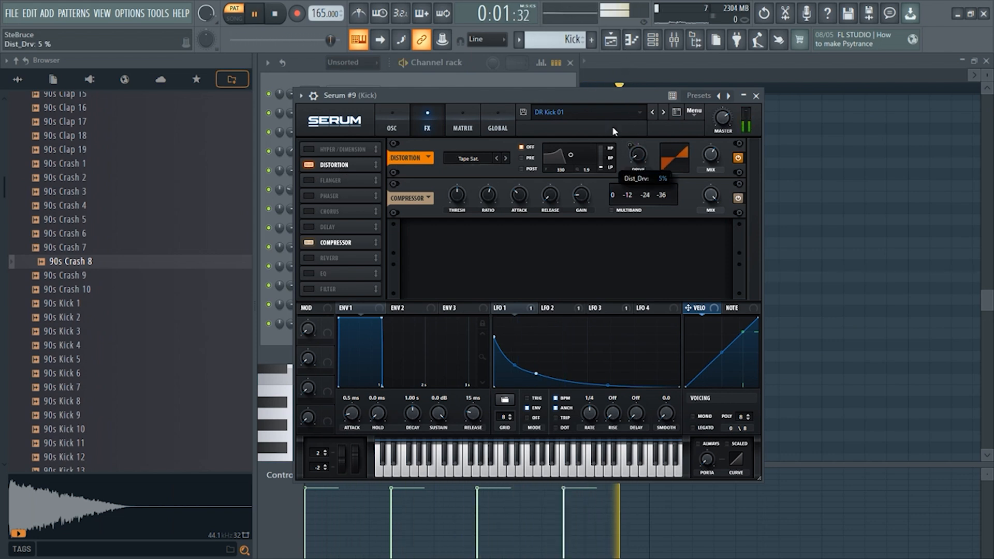
key("space")
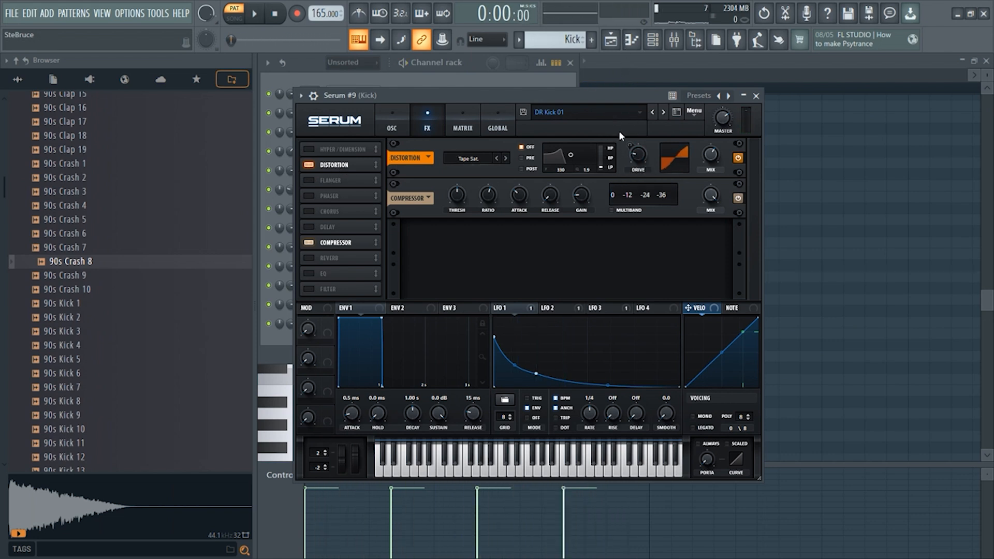
Inspect the LFO 3 curve modulating the distortion drive, adjust the distortion mix to about 46% and audition the kick
left_click(565, 310)
left_click(614, 308)
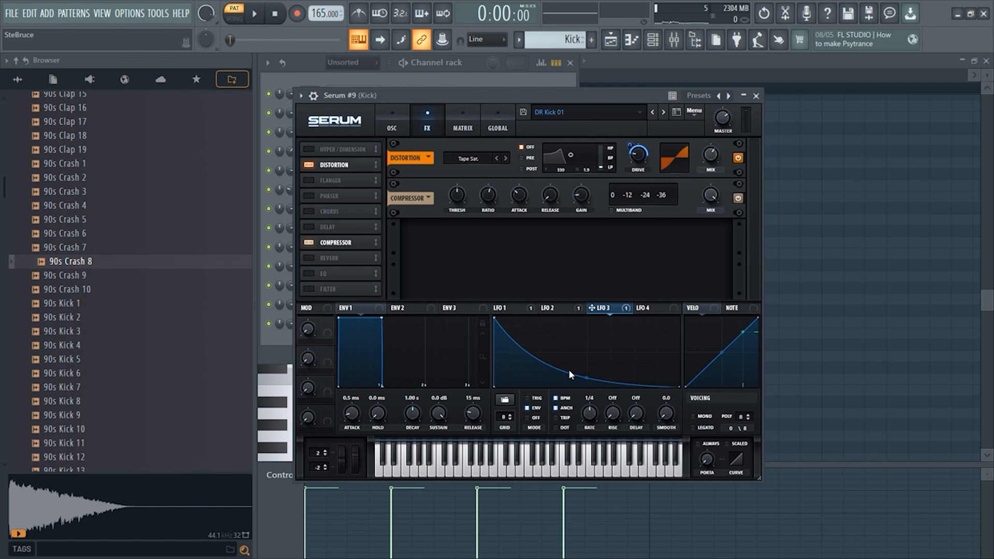
key("space")
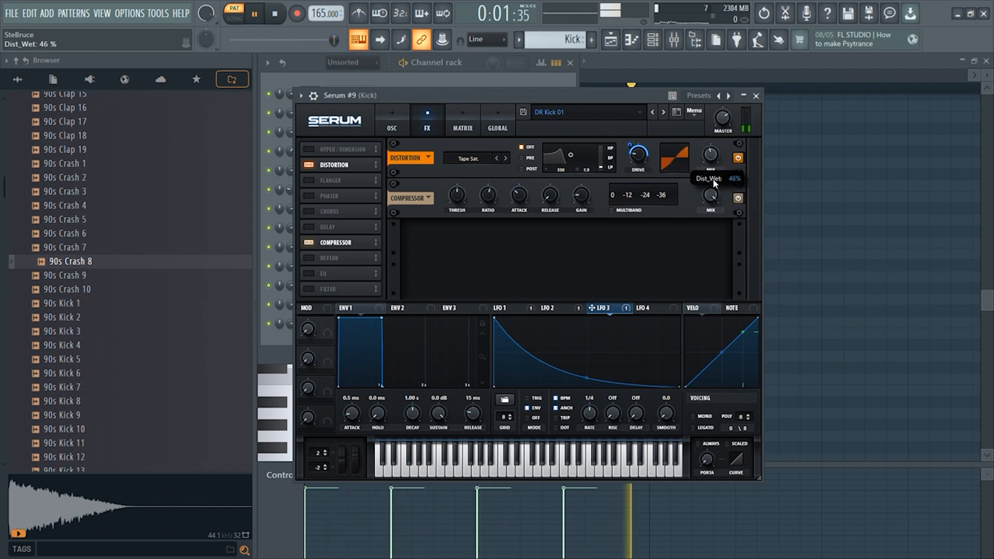
key("space")
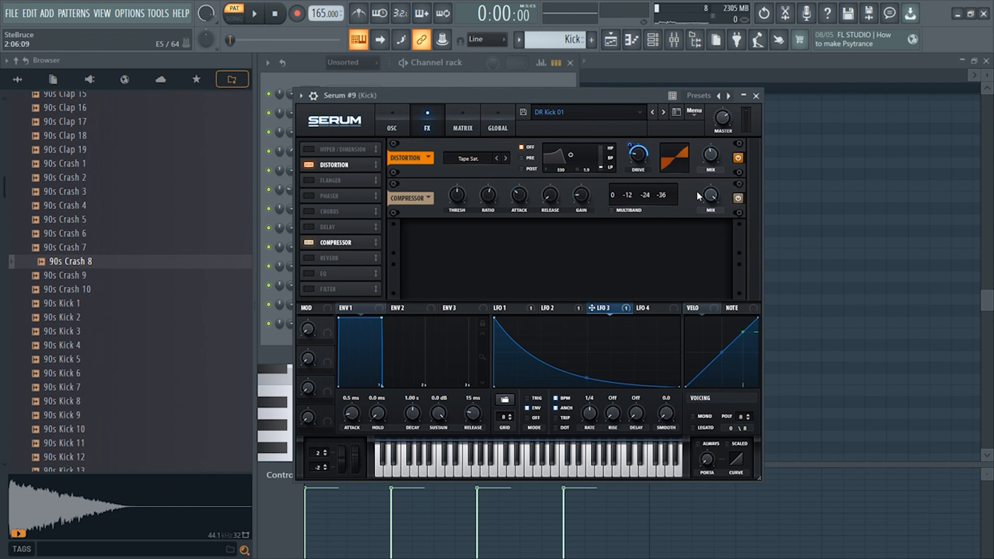
key("space")
key("space")
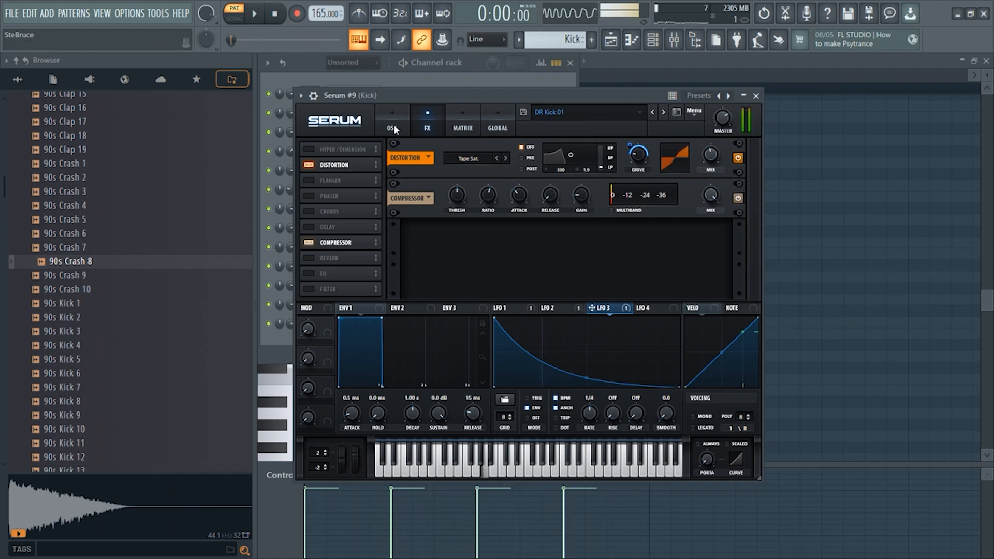
Turn on Serum's Noise oscillator with AC hum1, adjust its level during playback and send it to direct out
left_click(394, 128)
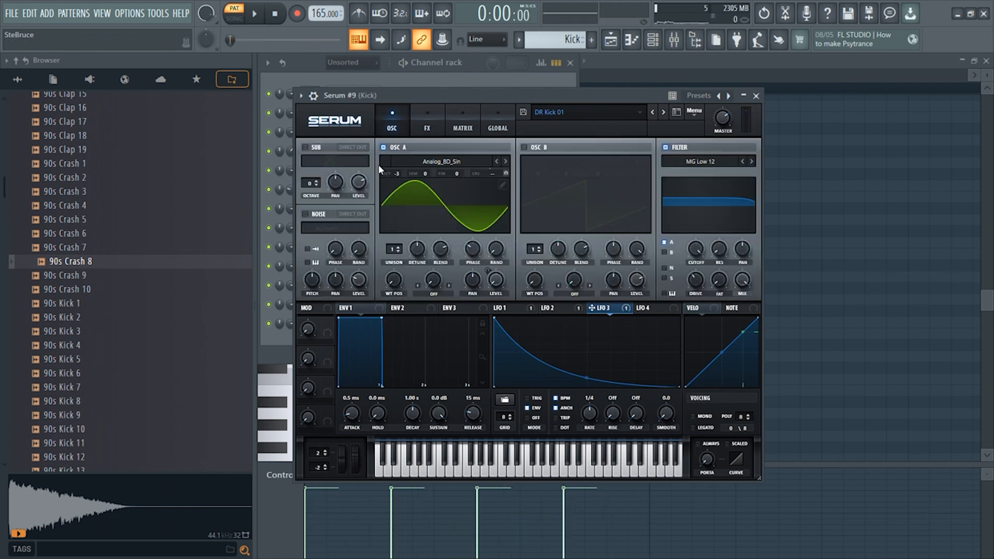
left_click(305, 214)
key("space")
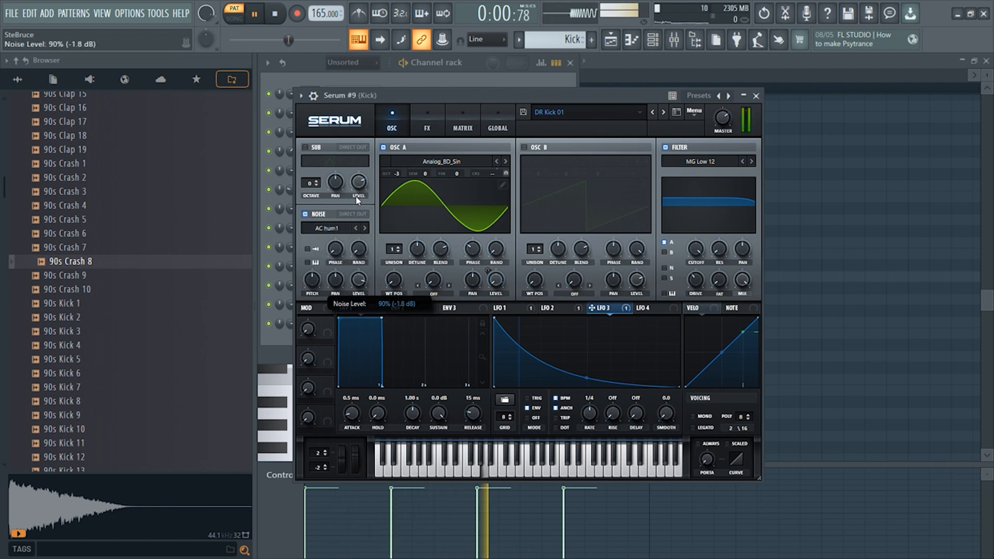
key("space")
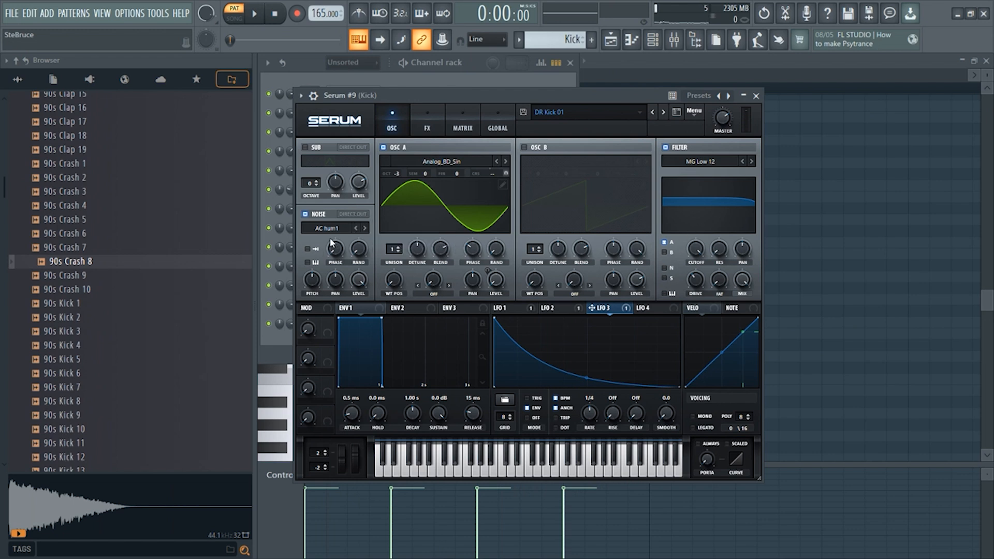
left_click(352, 214)
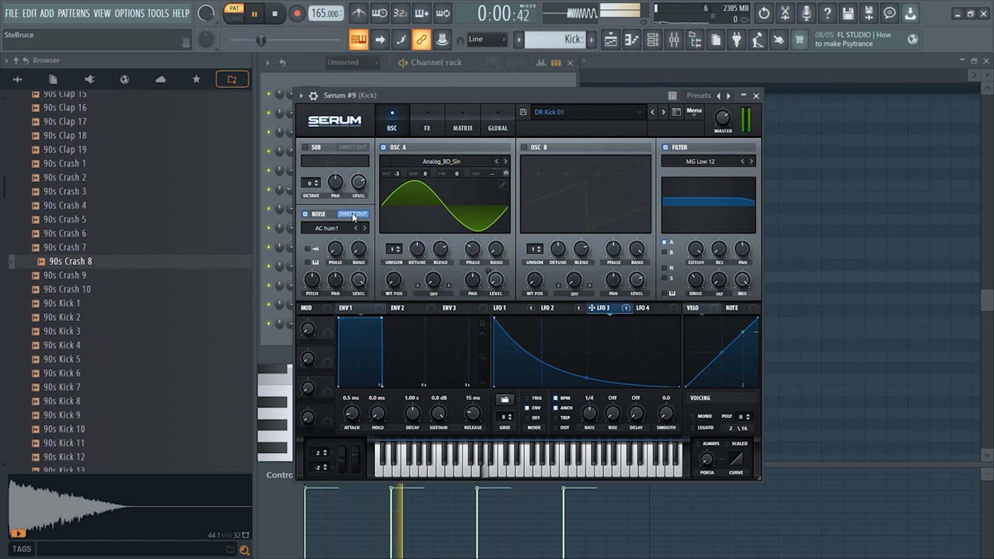
Assign Env 2 to modulate the noise level and lower the base noise level to 0%
left_click(657, 308)
left_click(409, 308)
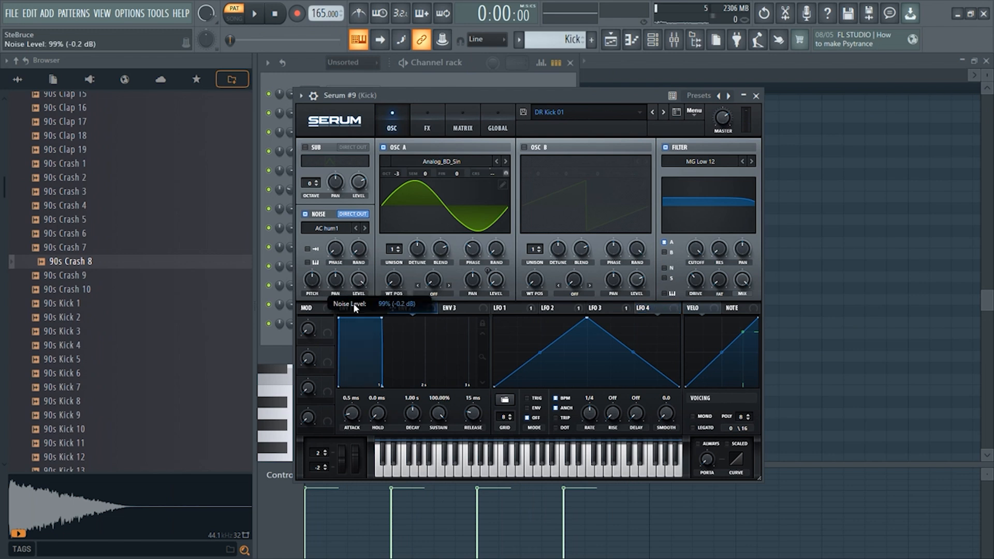
left_click_drag(415, 307, 358, 287)
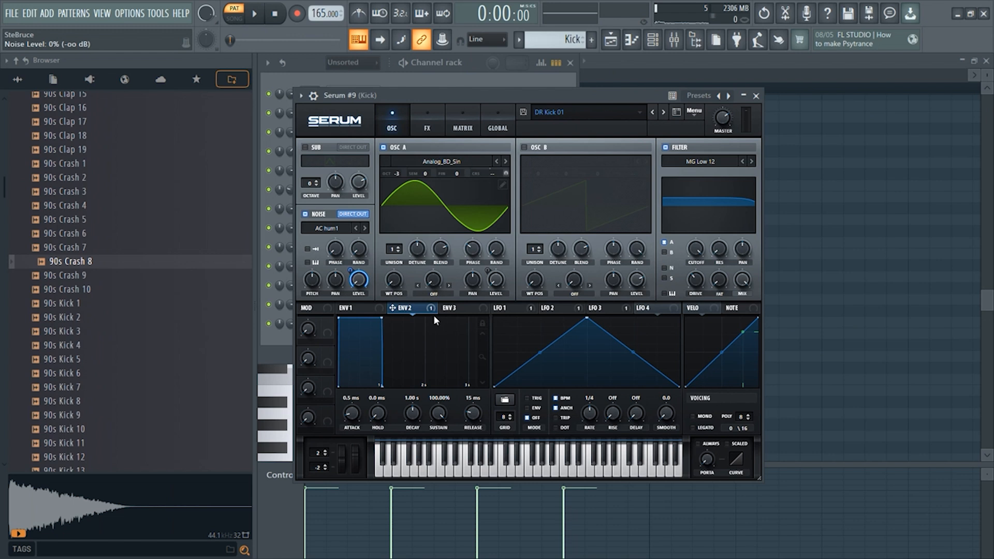
Set Env 2's sustain to 0% and its decay to 205 ms
left_click(350, 309)
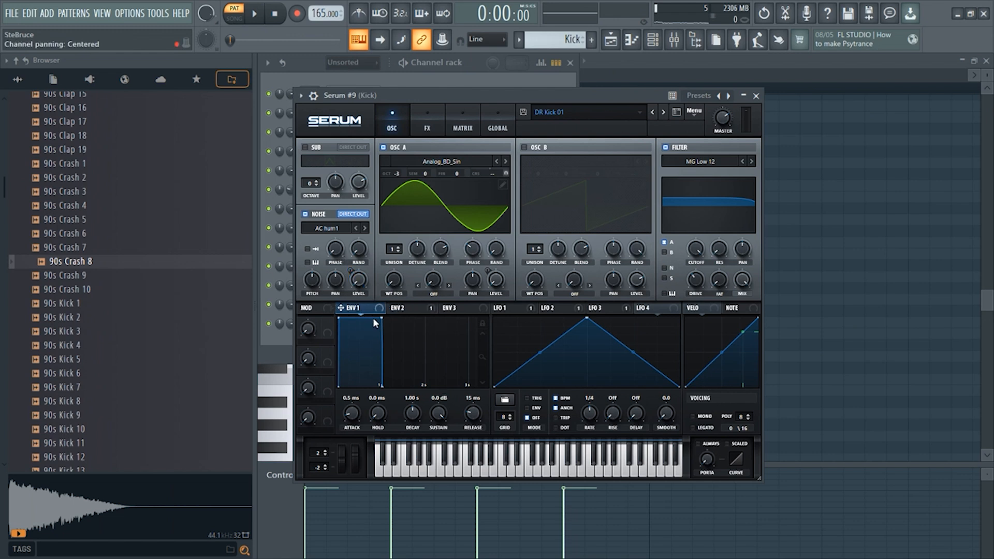
left_click(417, 311)
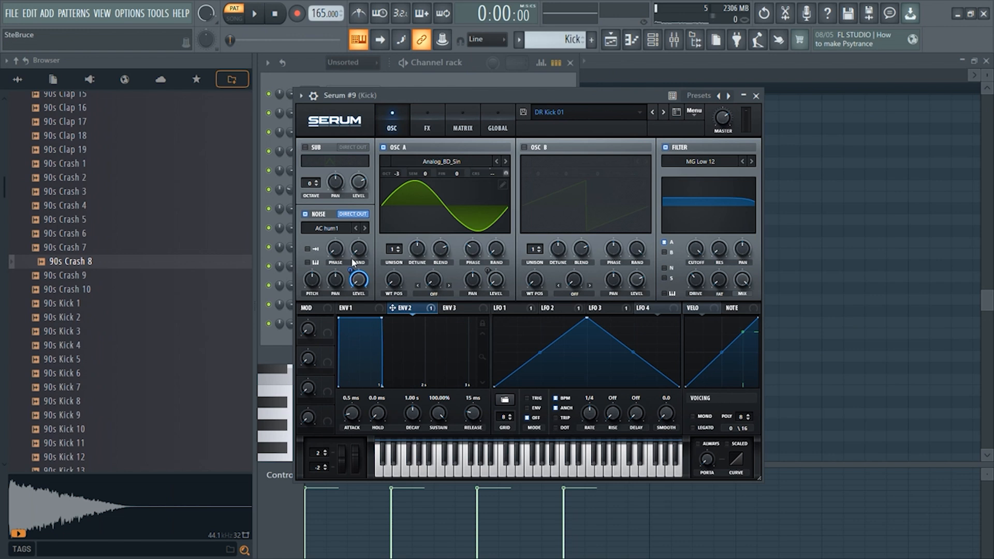
left_click_drag(443, 421, 414, 435)
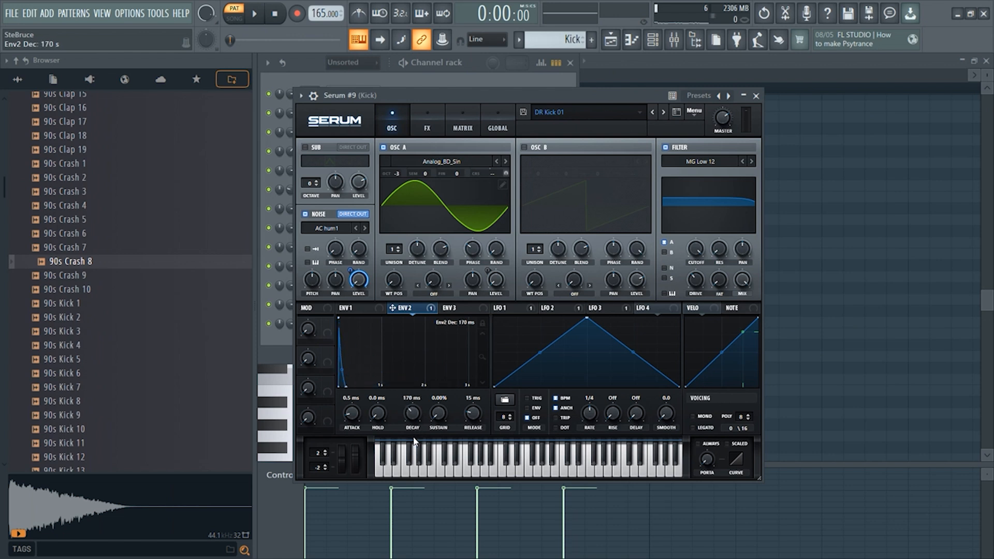
Switch off oscillator A to hear the noise alone and lengthen Env 2's decay to 307 ms during playback
left_click(383, 147)
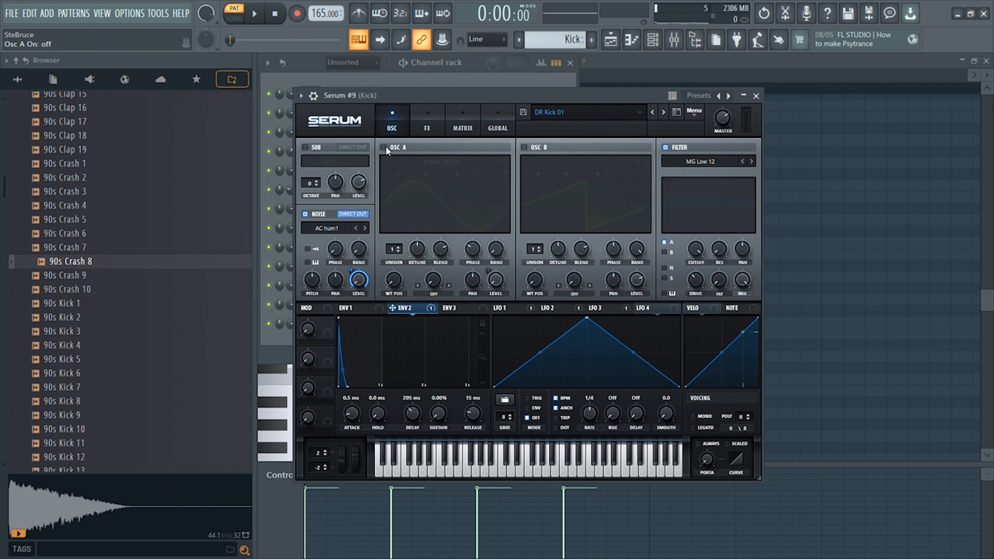
left_click(386, 148)
key("space")
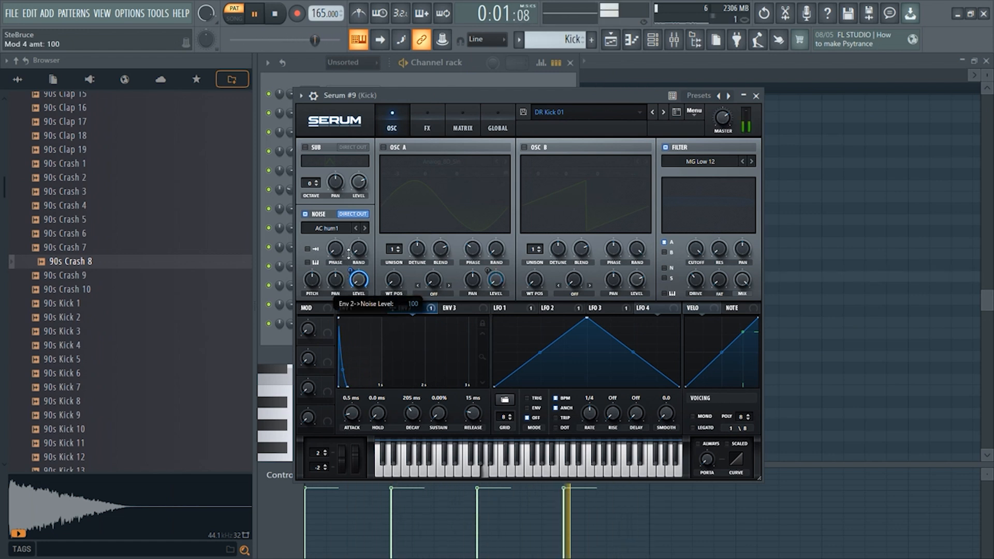
mouse_move(412, 413)
left_mouse_down()
mouse_move(412, 399)
mouse_move(412, 421)
left_mouse_up()
key("space")
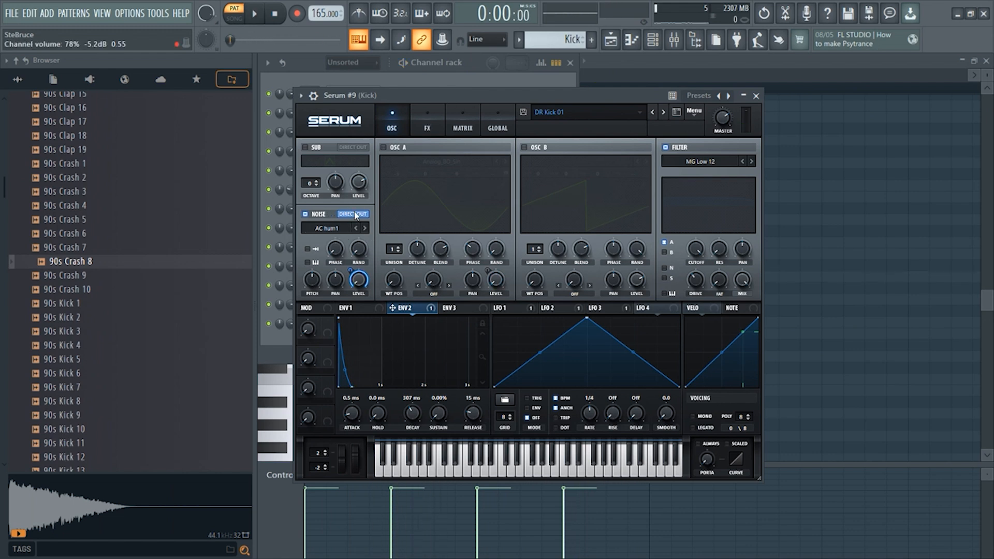
Audition noise samples during pattern playback and switch the Noise oscillator to Air Can 5
key("space")
left_click(365, 228)
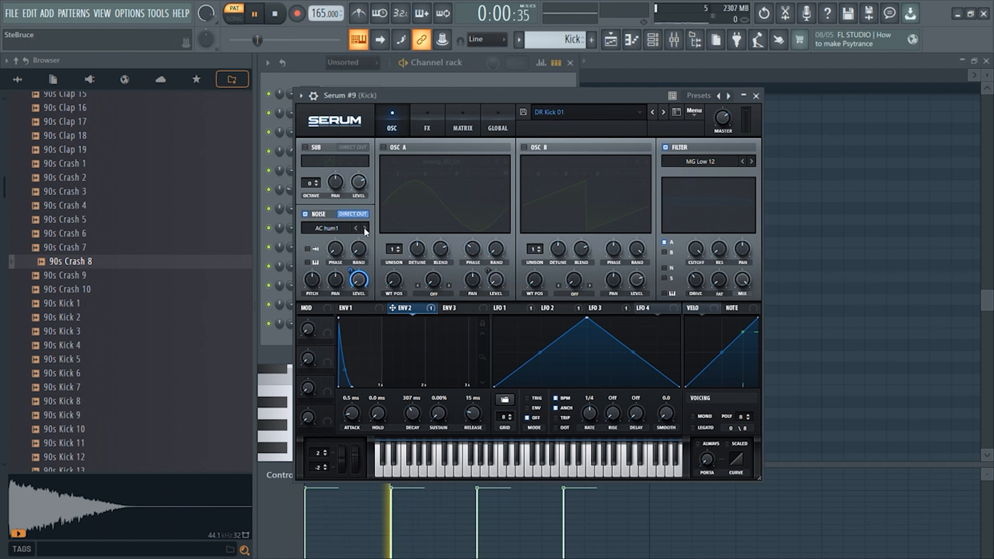
left_click(365, 228)
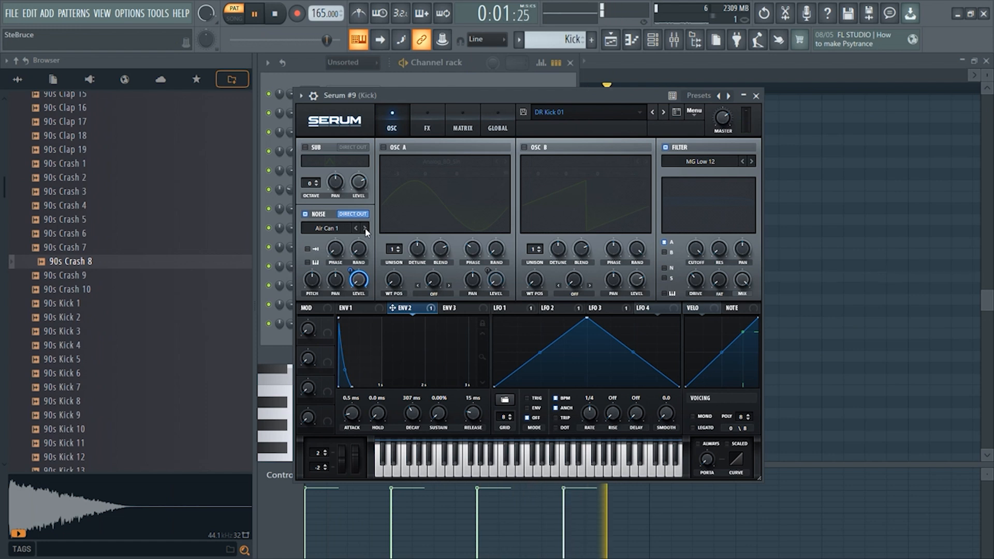
left_click(365, 228)
left_click(365, 228)
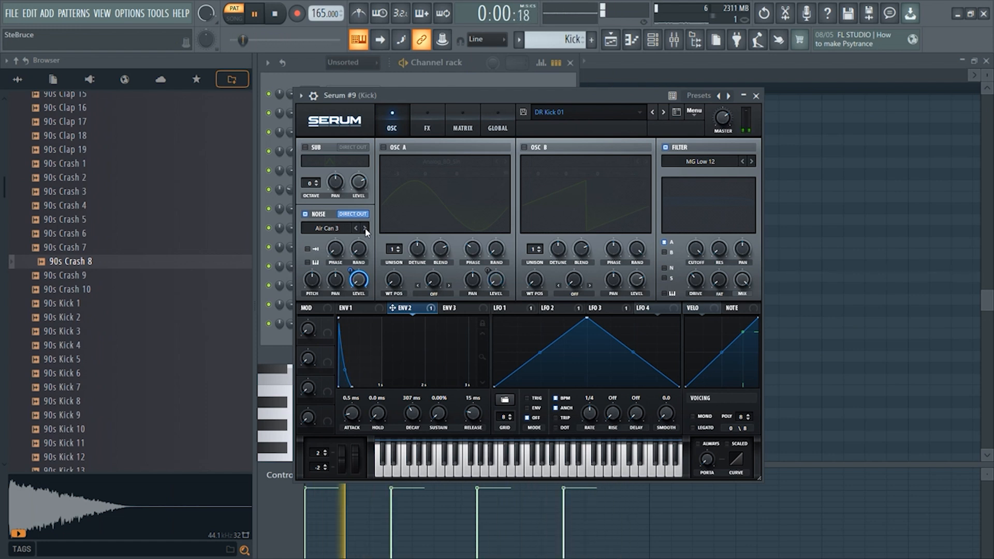
left_click(365, 228)
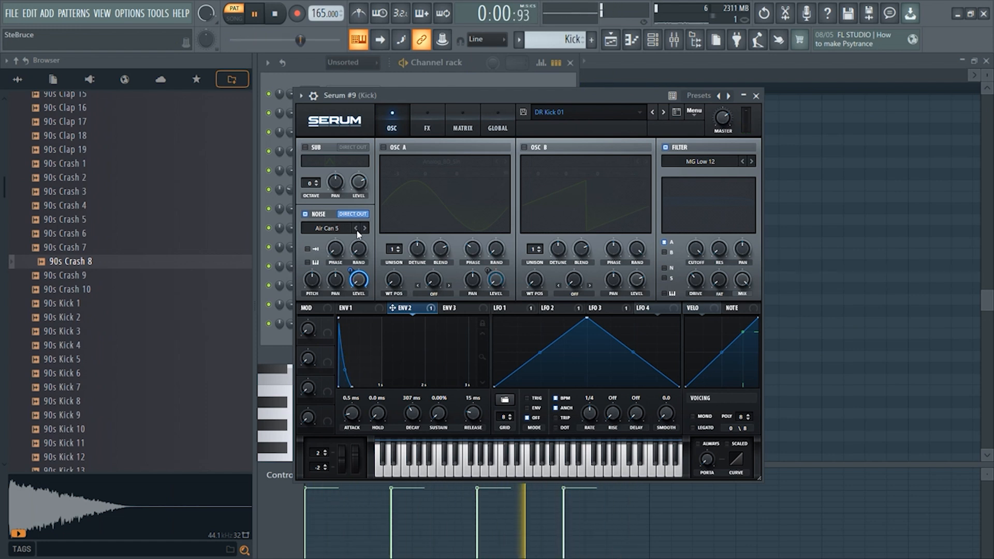
key("space")
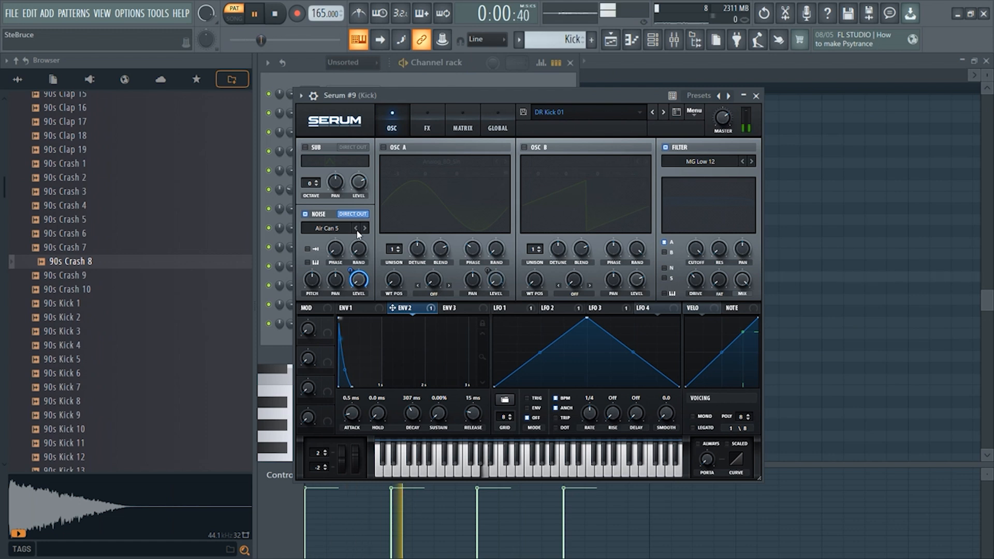
Raise the noise level to about 16% and set the noise pitch to about 51% during playback
key("space")
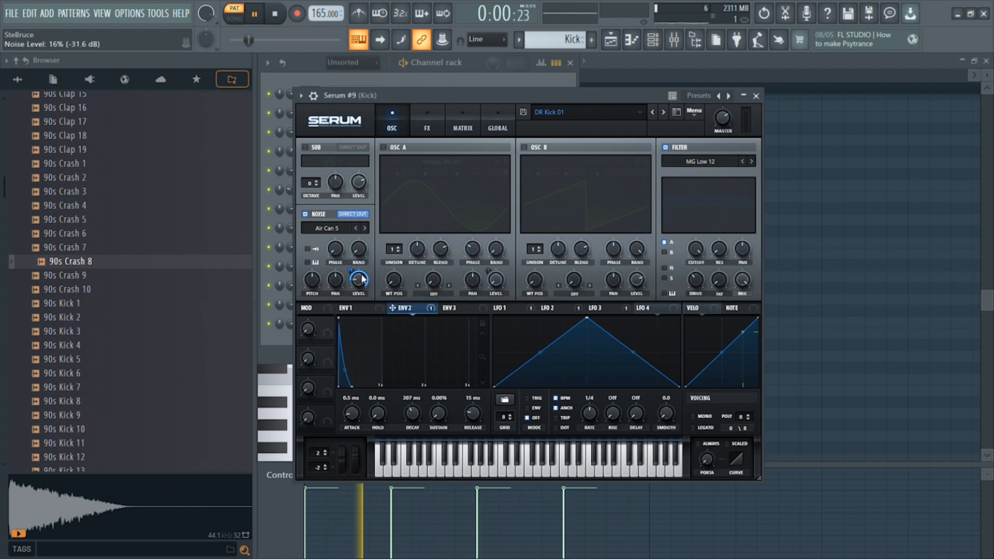
key("space")
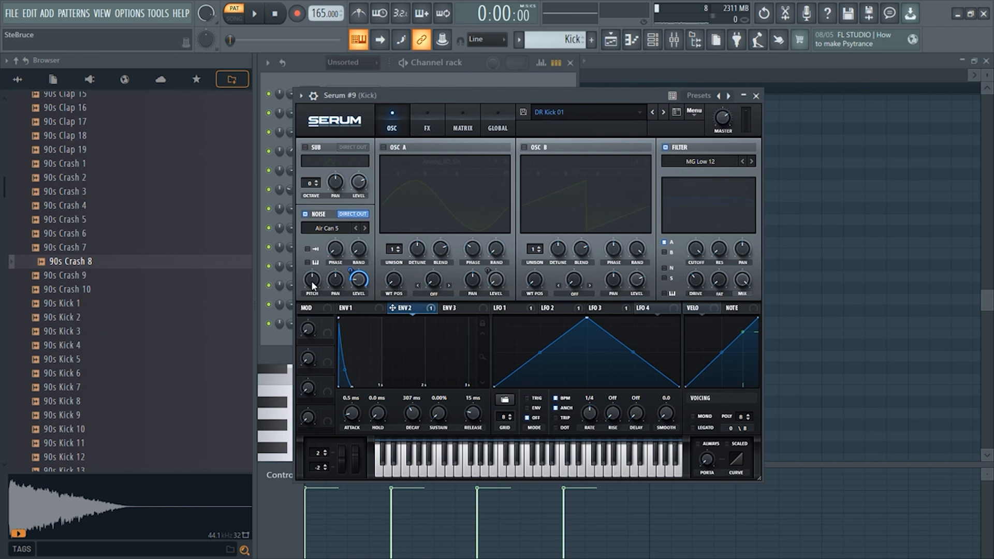
key("space")
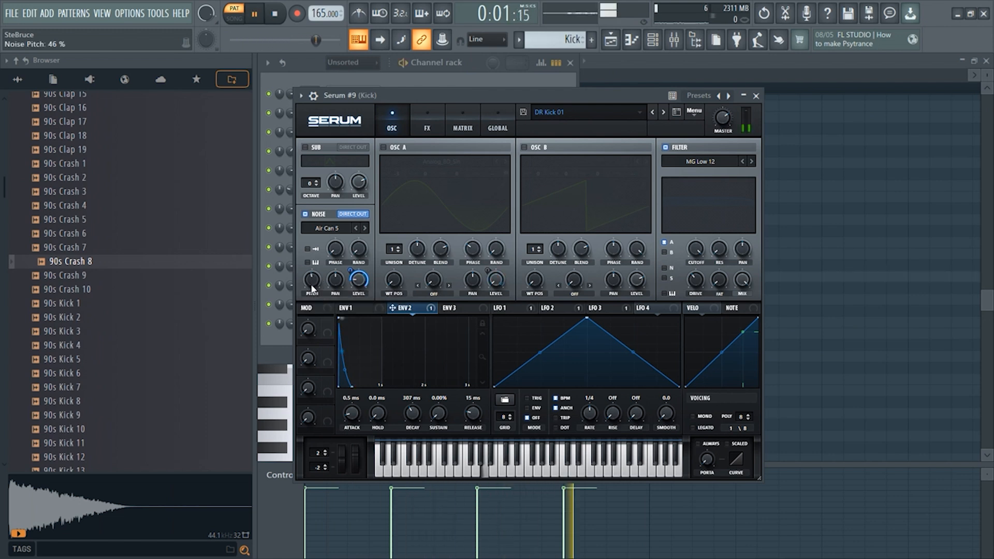
left_click_drag(313, 280, 312, 287)
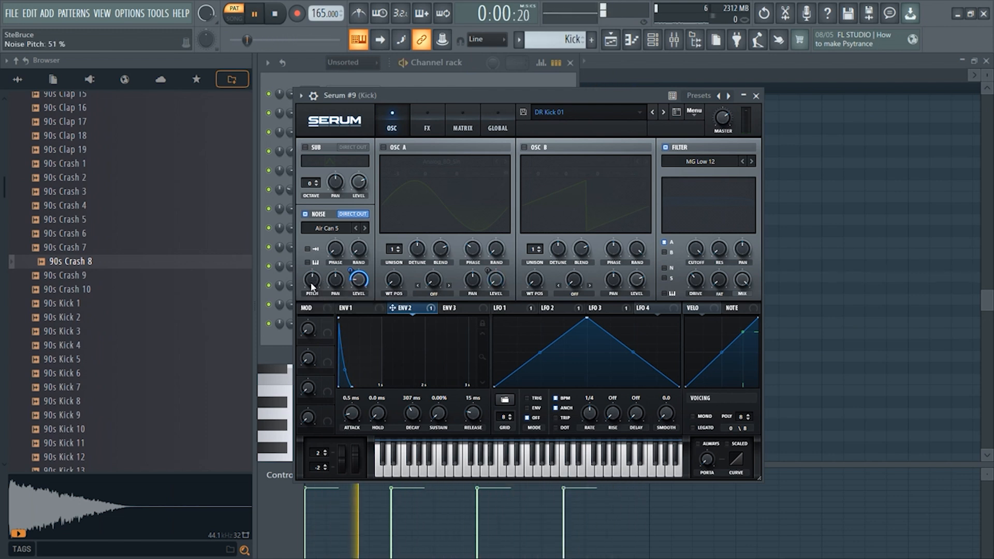
Turn oscillator A back on and compare the kick with the Noise oscillator off and on
left_click(384, 148)
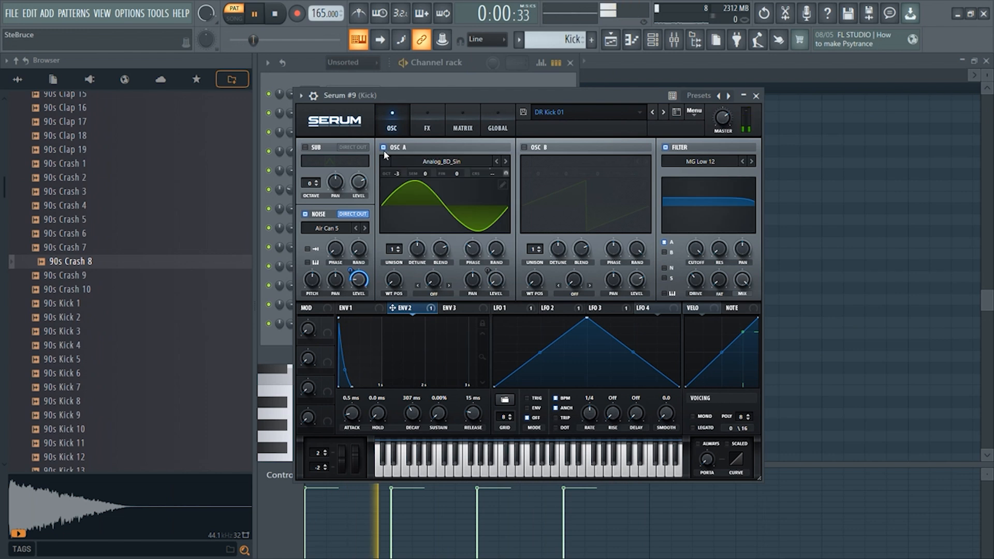
left_click(305, 213)
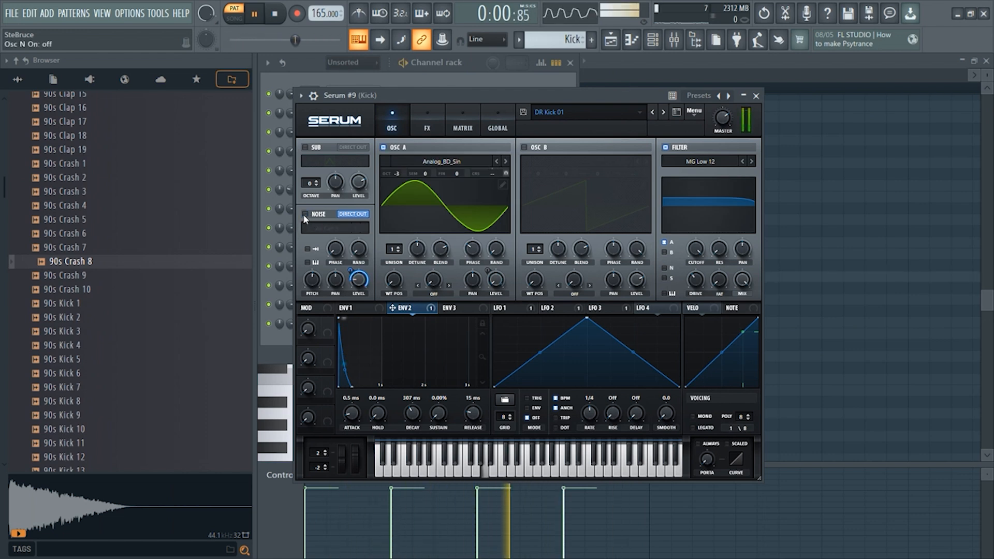
left_click(305, 214)
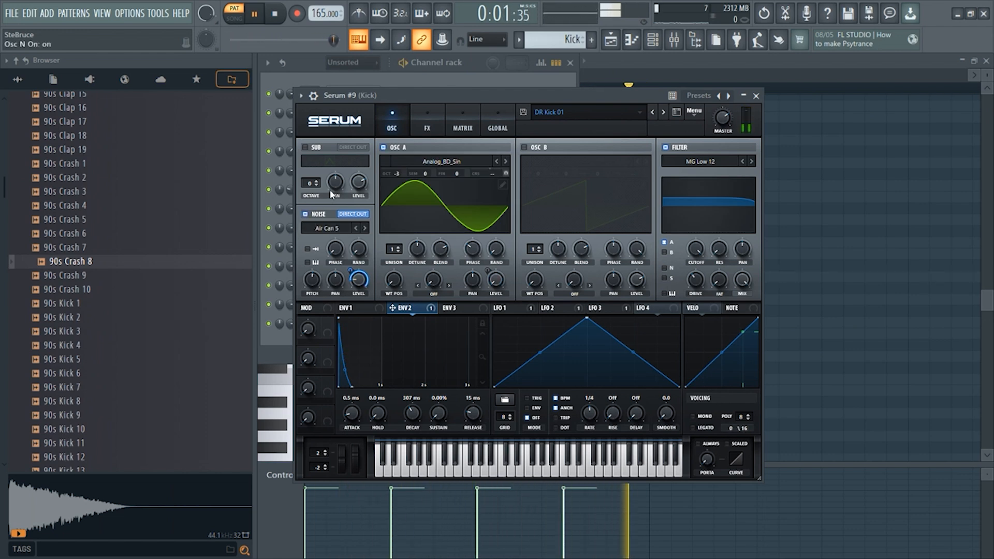
key("space")
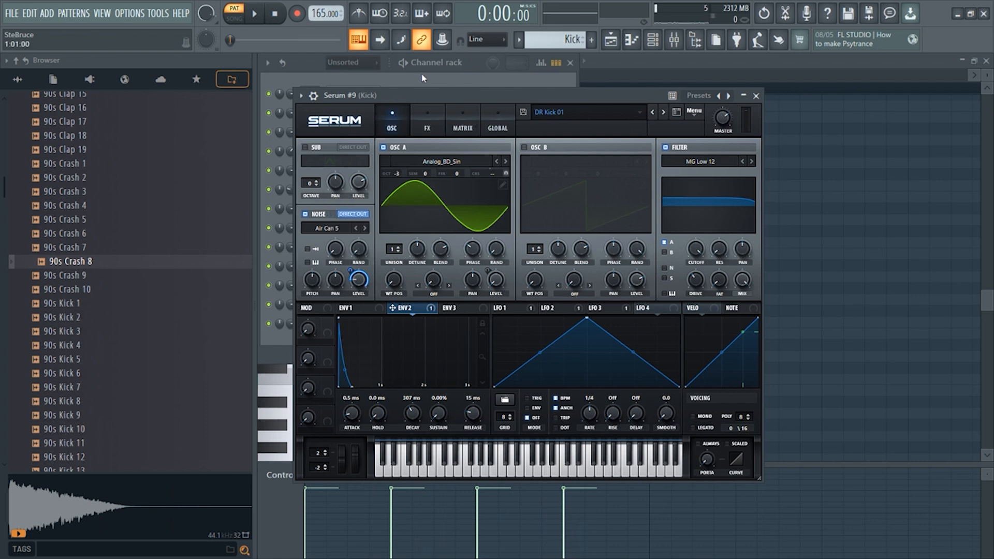
Open the Serum #9 channel's piano roll, extend the four A4 kick notes to 0:02:00 each and play the pattern
left_click(461, 81)
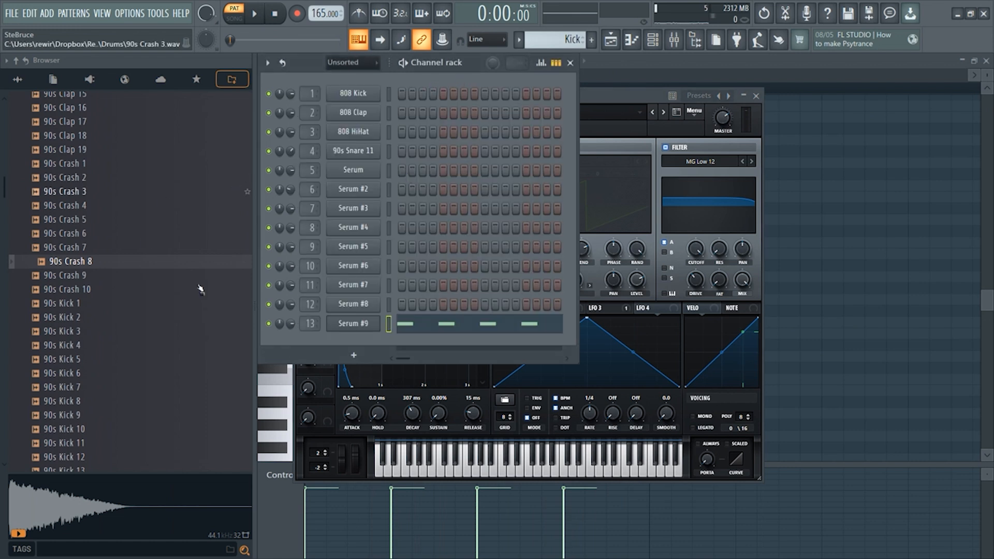
scroll(72, 181, "up", 6)
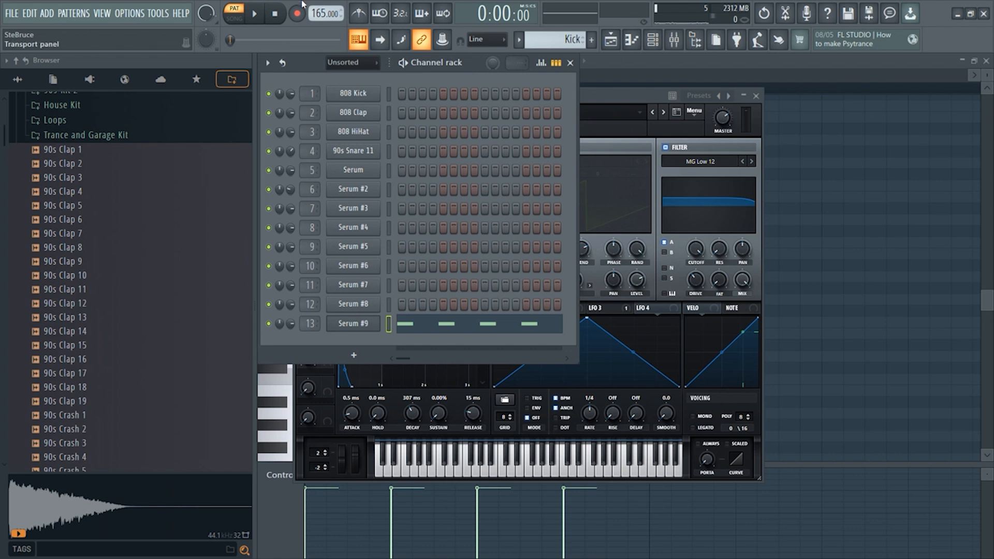
left_click(238, 19)
key("F5")
left_click(238, 19)
key("F6")
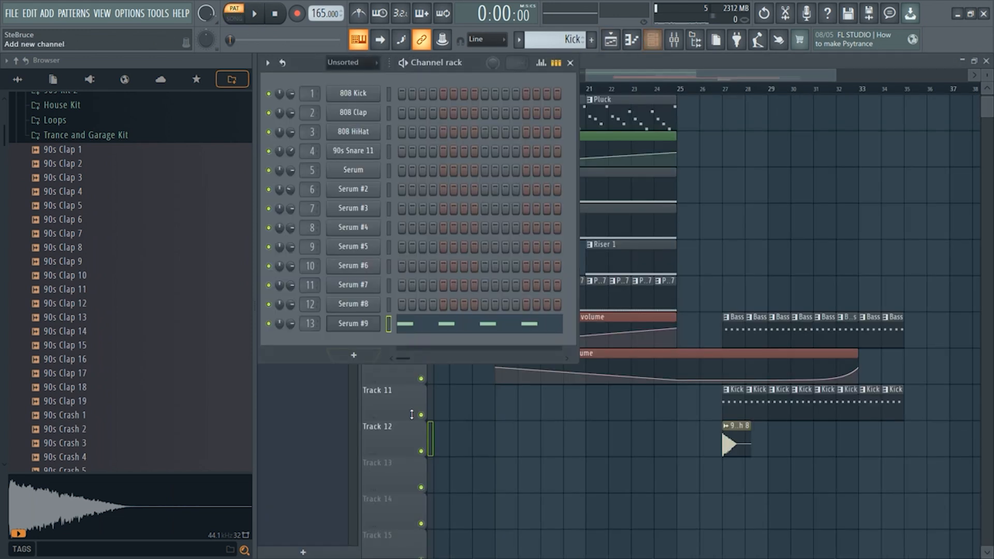
left_click(427, 326)
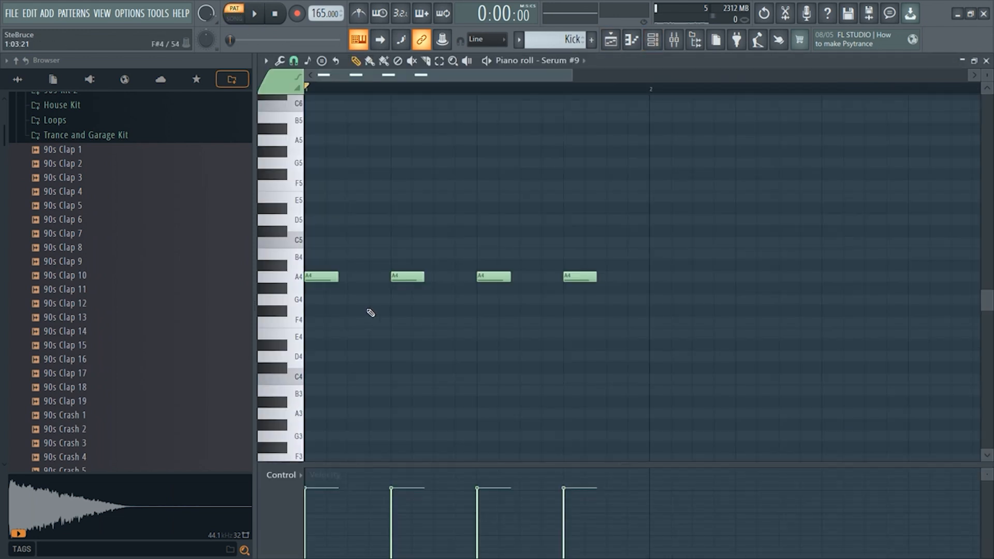
key("ctrl+q")
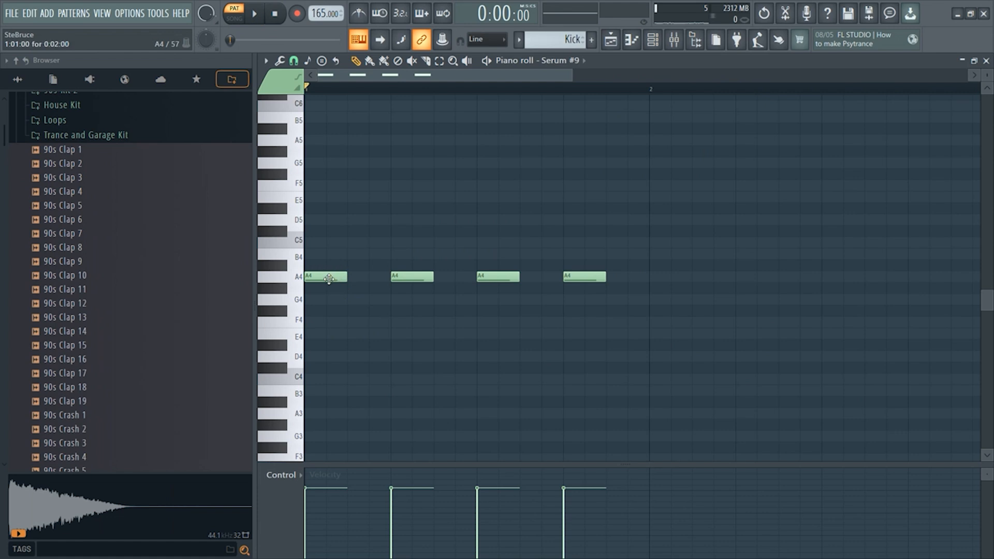
key("space")
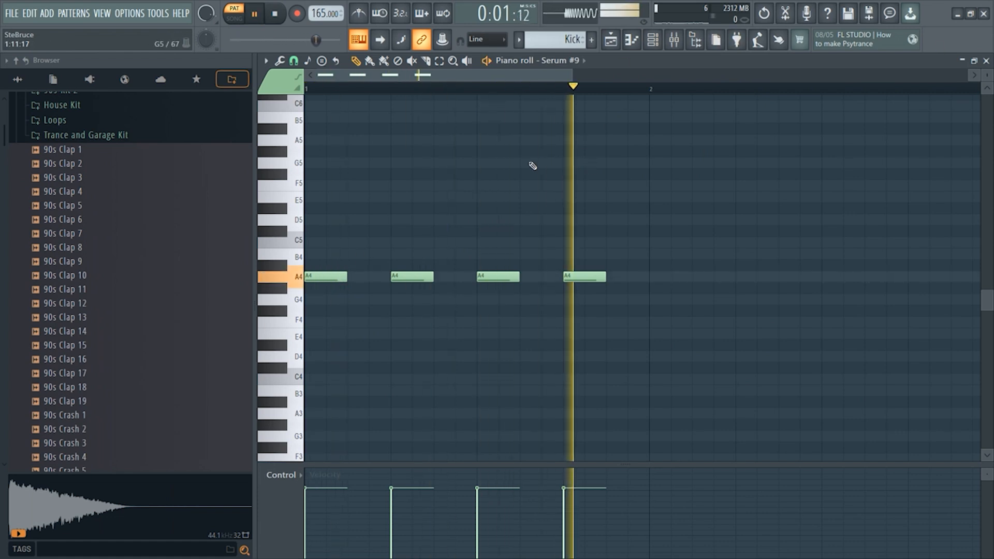
key("space")
Select all four A4 kick notes and try shorter lengths, starting at one step, while listening to playback
key("ctrl+a")
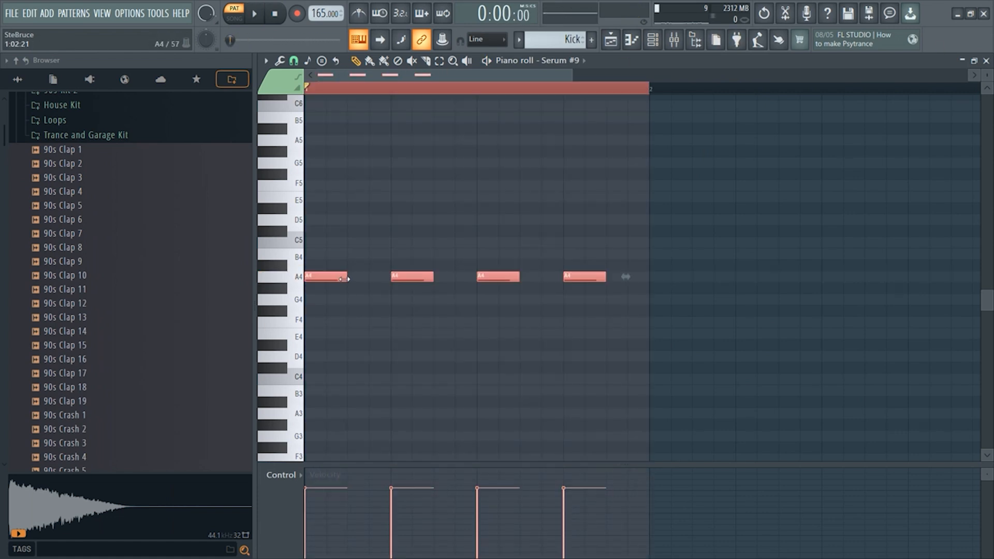
left_click_drag(344, 279, 327, 269)
key("space")
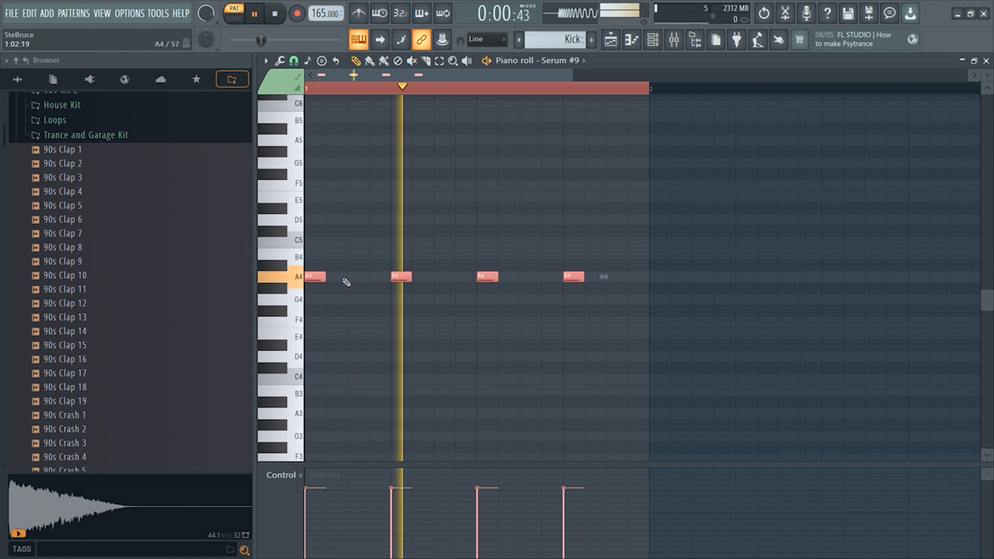
key("space")
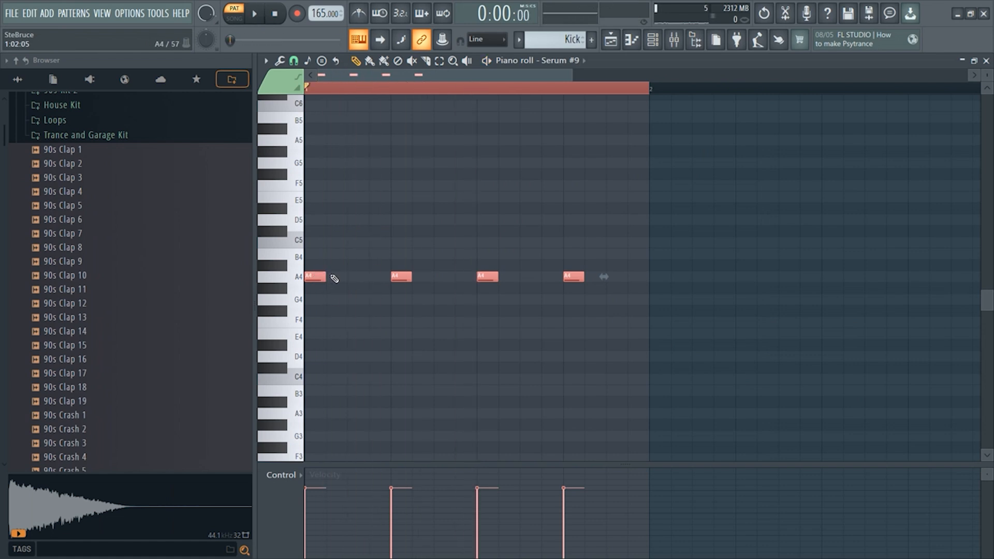
key("space")
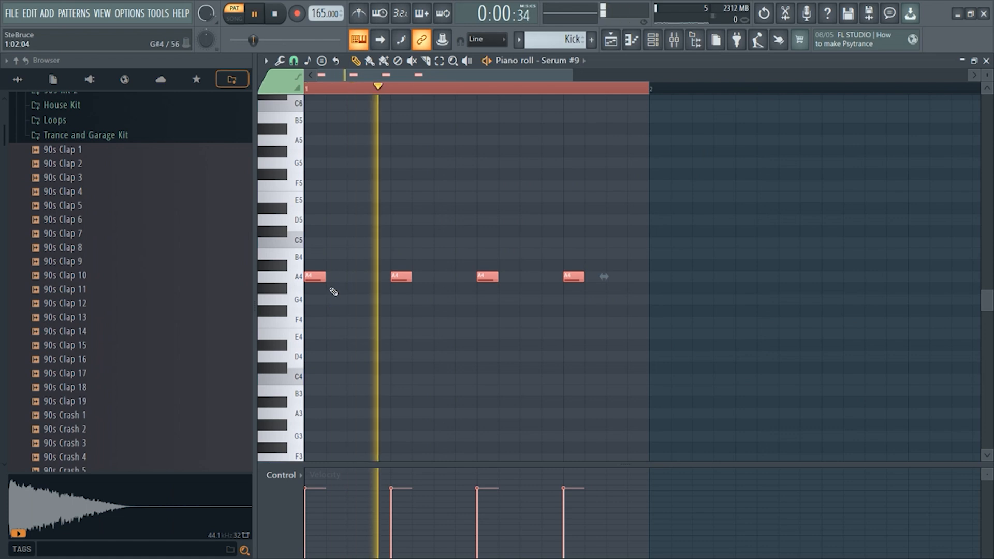
left_click_drag(326, 276, 339, 277)
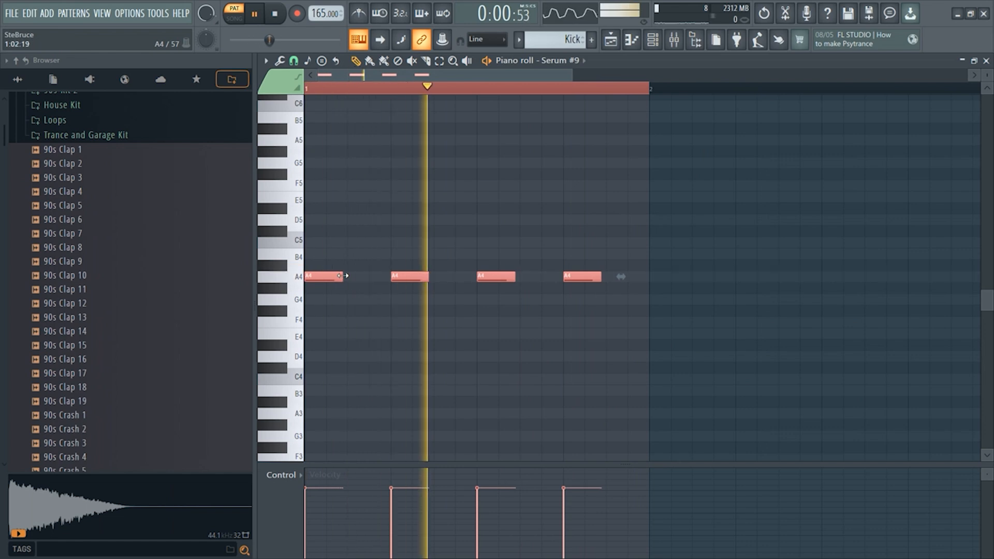
left_click_drag(339, 277, 333, 273)
key("space")
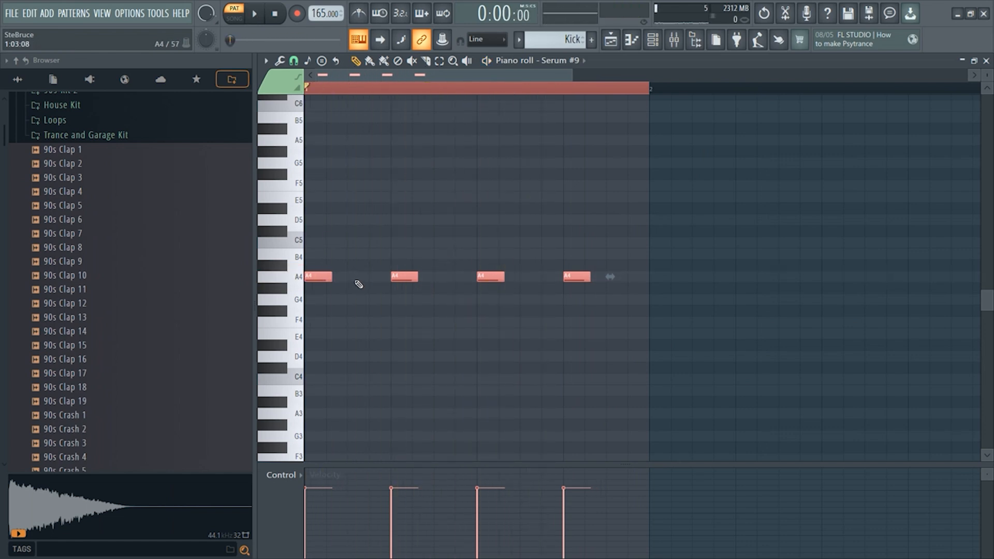
Lengthen the four selected kick notes to two steps each and play the pattern briefly
left_click_drag(336, 274, 345, 271)
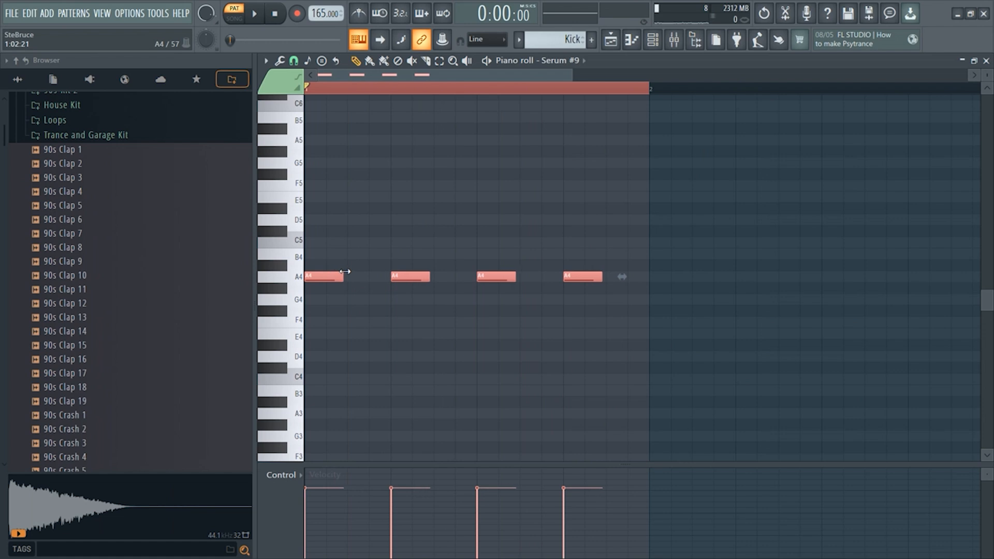
key("space")
key("space")
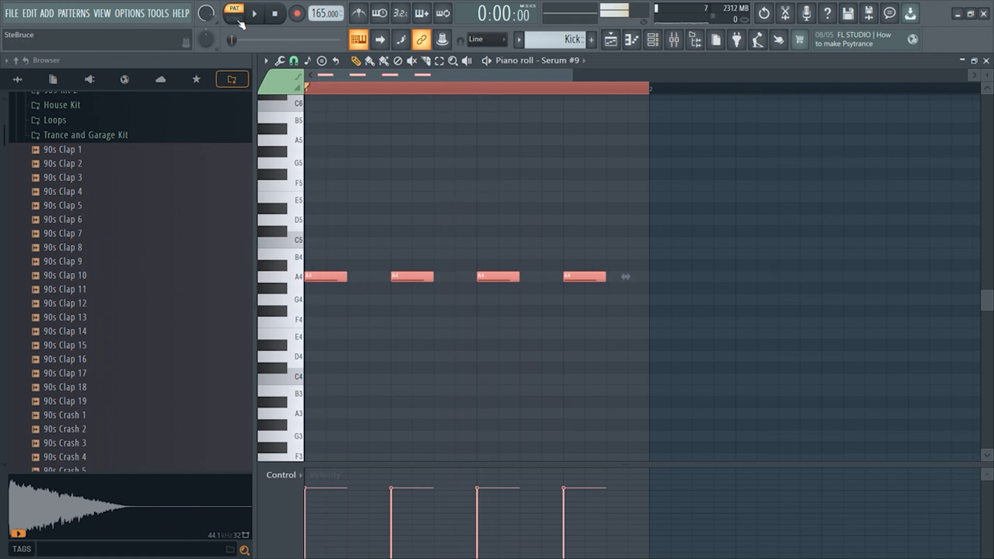
Place a copy of the 90s Crash 8 clip at bar 24 on Track 12 of the playlist and make it unique
left_click(611, 39)
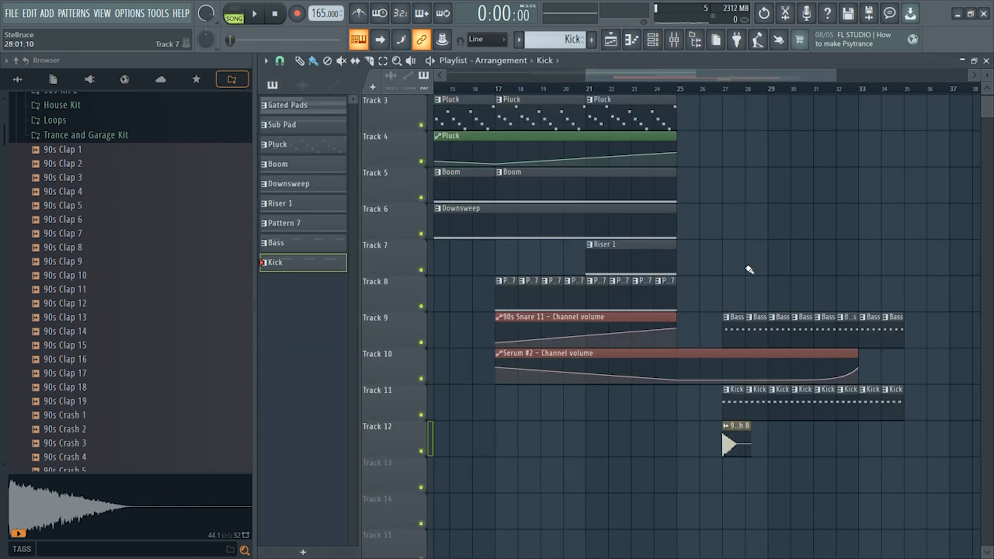
left_click(742, 439)
left_click(657, 439)
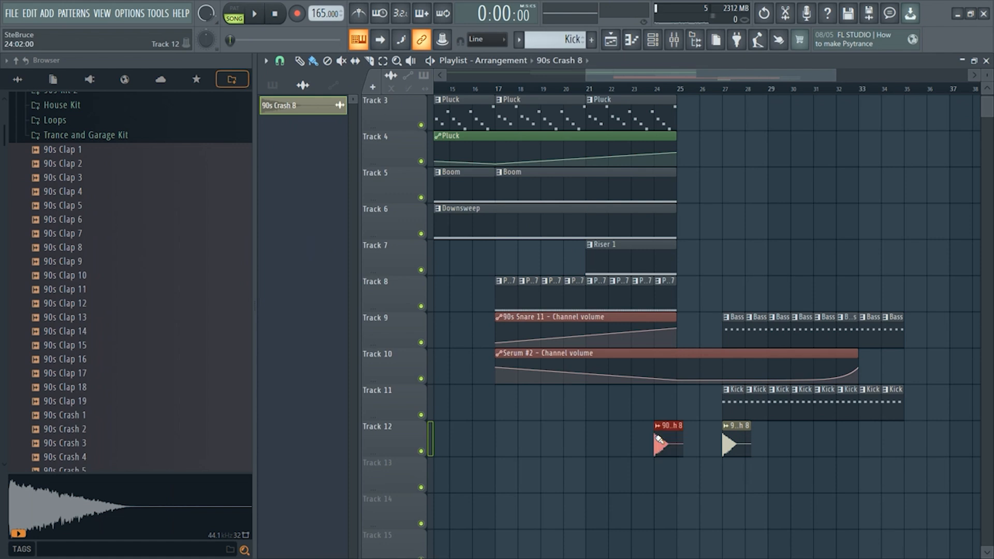
right_click(660, 433)
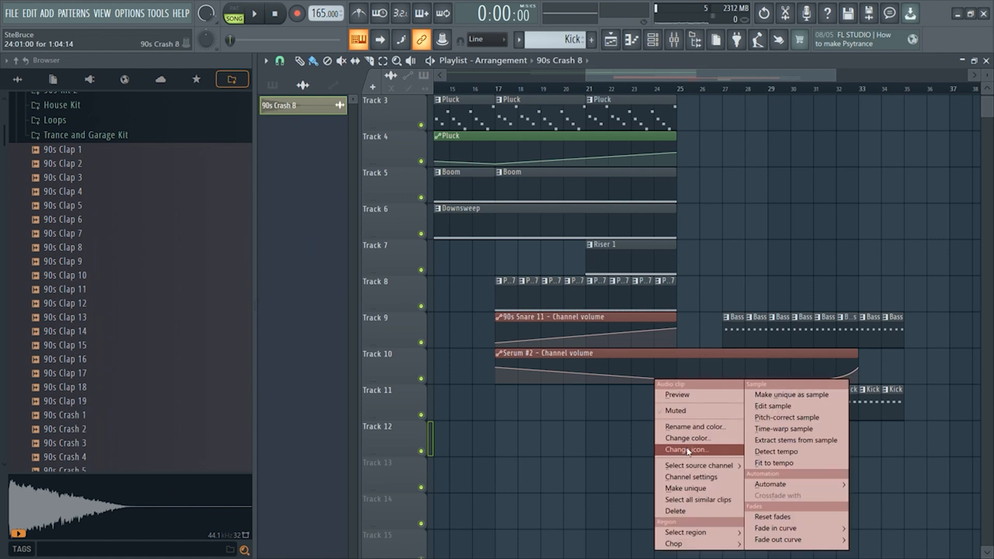
left_click(700, 488)
Reverse the sample of the new 90s Crash 8 #2 clip and move its settings window clear of Track 12
double_click(666, 438)
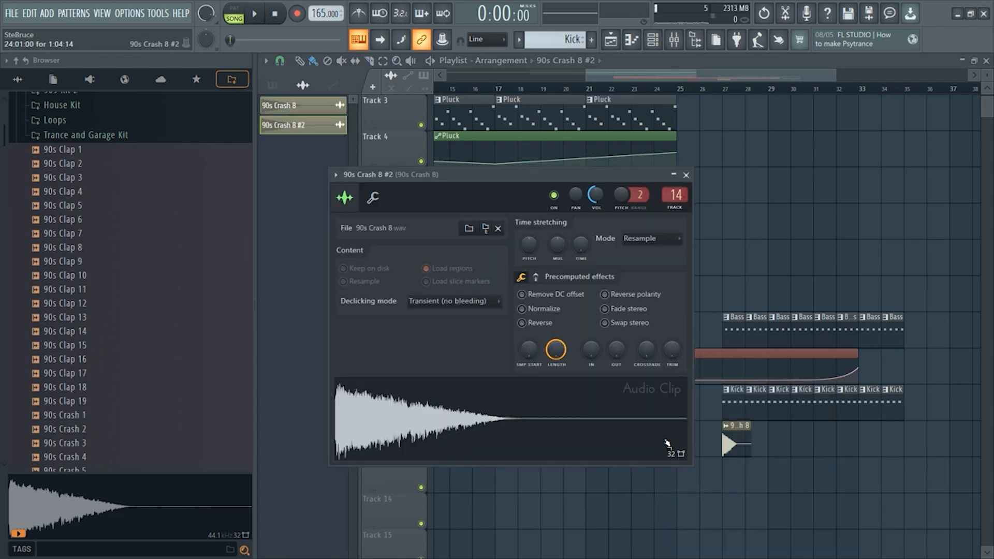
left_click(522, 323)
left_click_drag(542, 184, 528, 67)
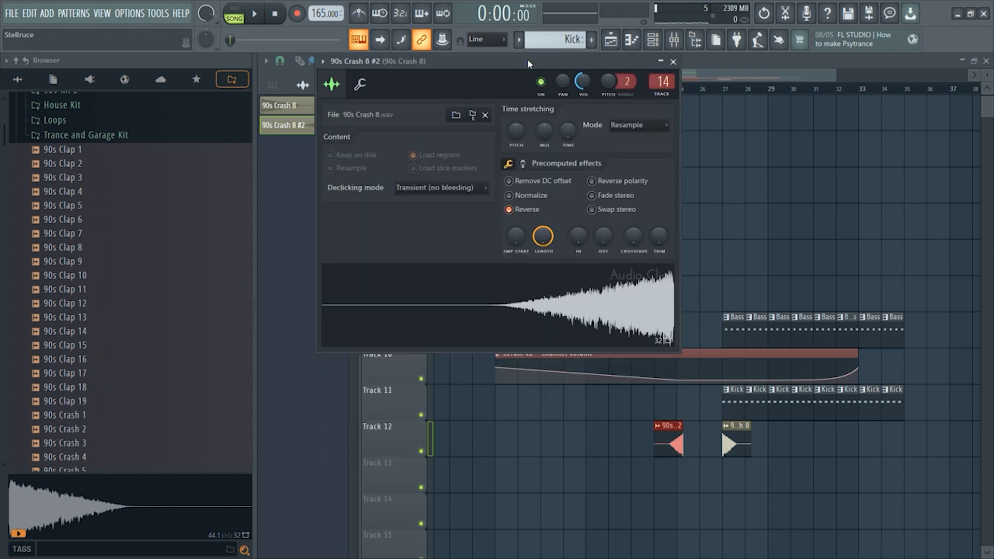
Set the reversed crash's time stretching to 1 bar with the Auto stretch mode
right_click(569, 139)
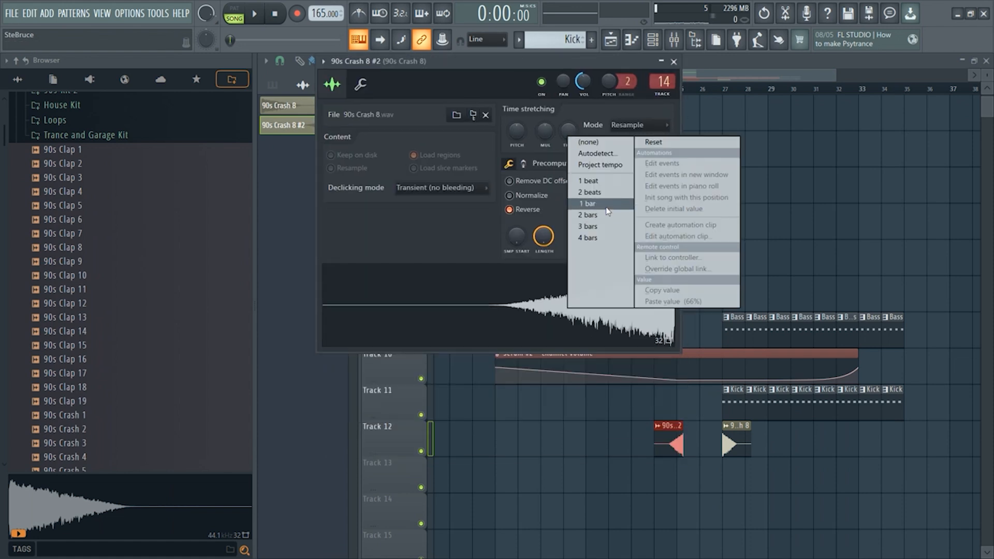
left_click(608, 209)
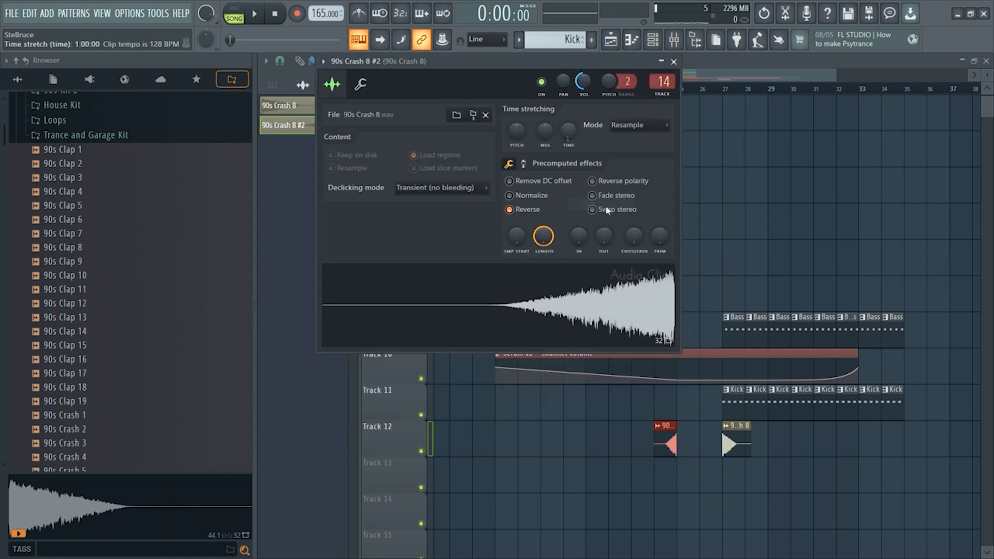
right_click(518, 132)
left_click(536, 139)
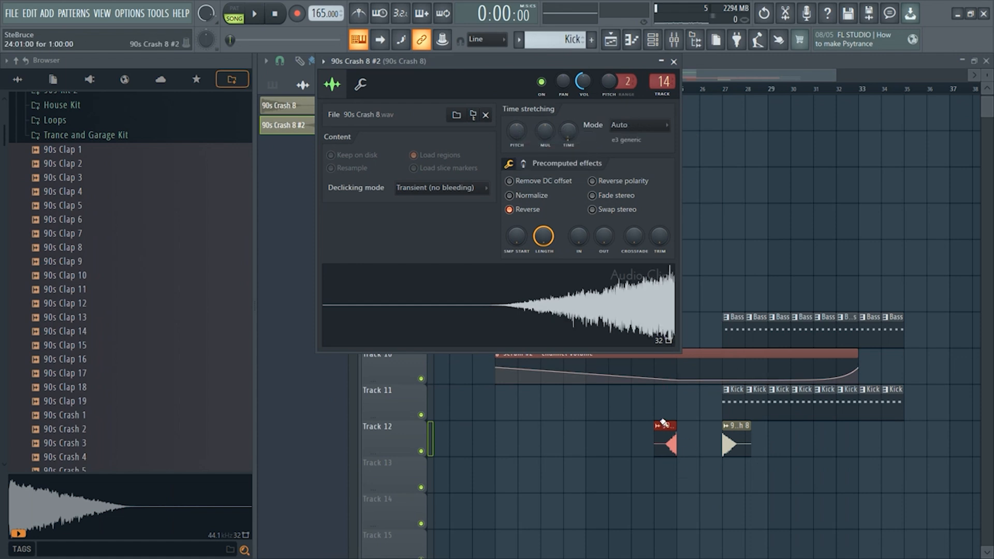
Move the reversed crash clip to bar 26 on Track 12, directly before the original crash, and pan its channel left
left_click_drag(664, 443, 704, 440)
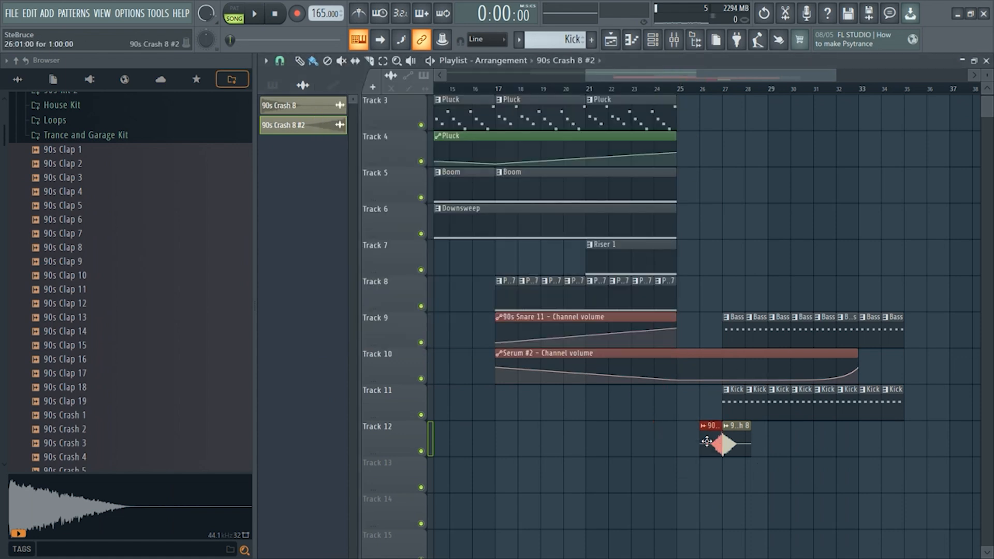
double_click(707, 442)
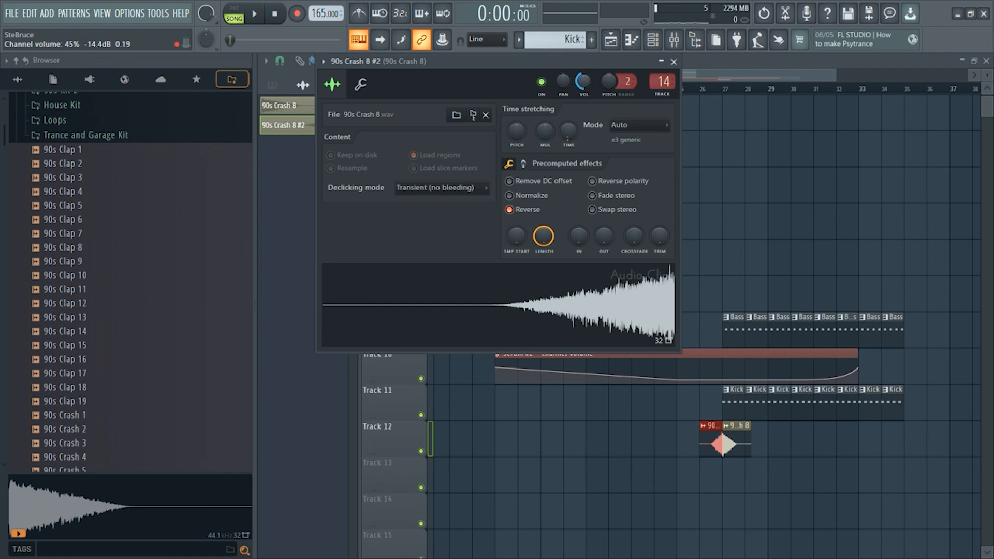
left_click_drag(564, 82, 563, 87)
Pan the original 90s Crash 8 channel 22% right and play the arrangement from bar 23 through both crashes
double_click(741, 437)
left_click_drag(576, 154, 576, 152)
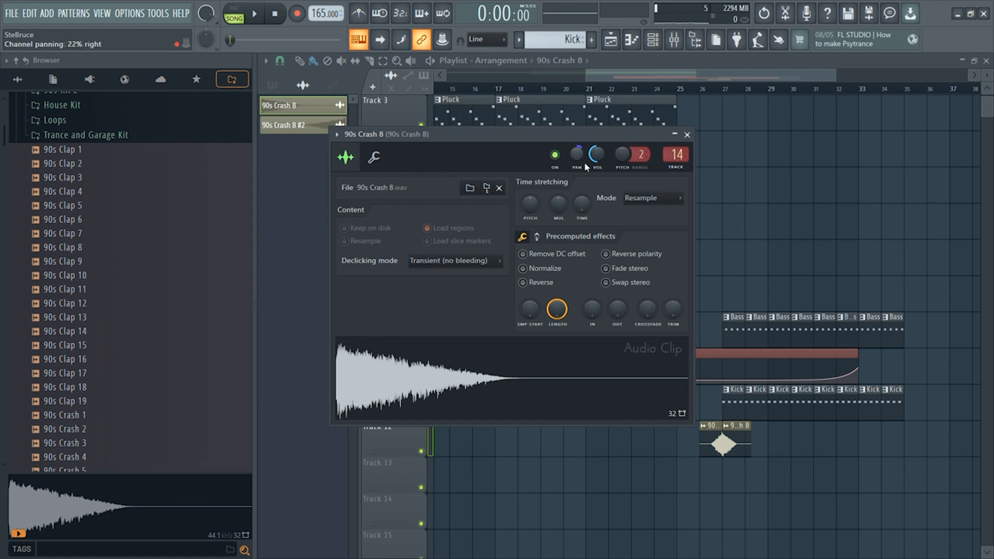
left_click(687, 135)
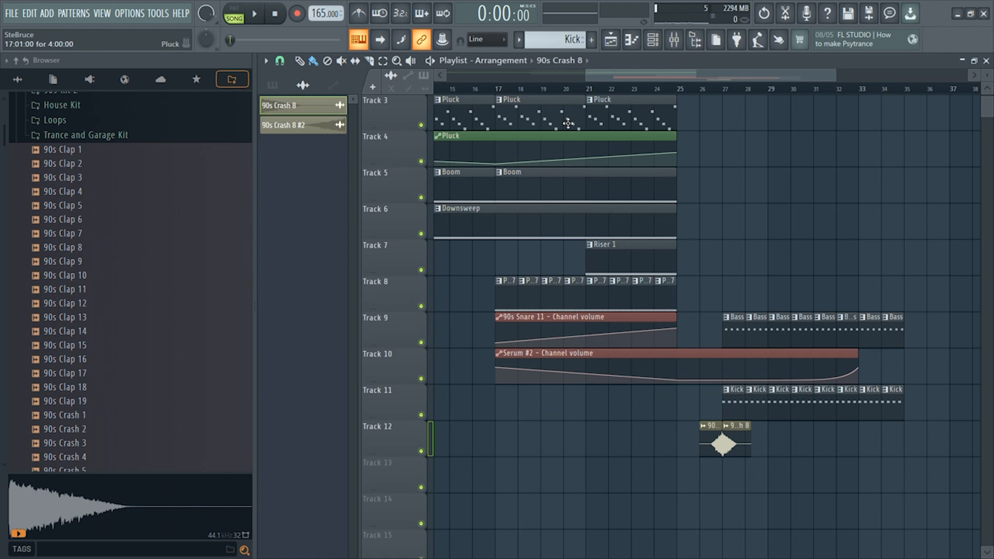
left_click(653, 91)
key("space")
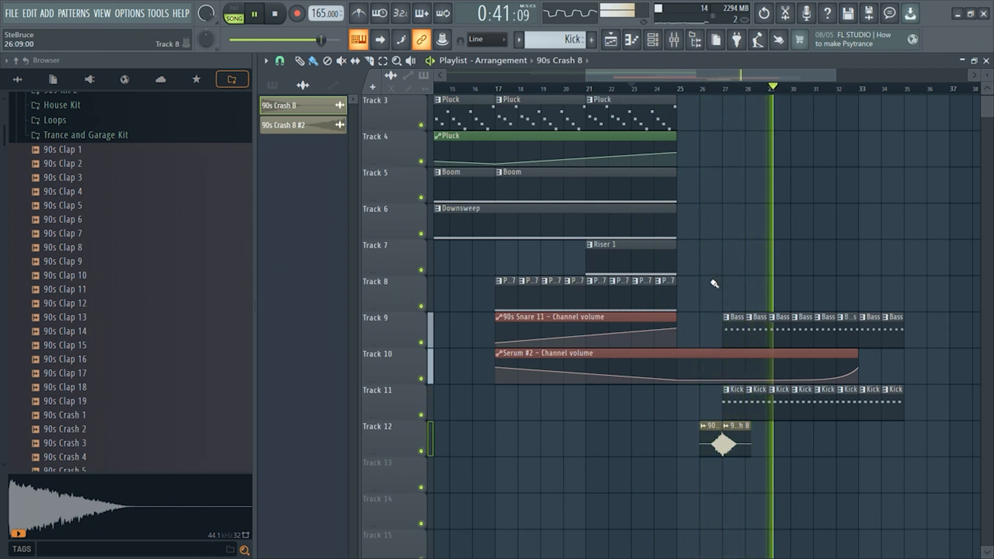
key("space")
Place a Pattern 7 clip at bar 26 on Track 8 and a unique one-bar copy of the 90s Snare 11 volume automation on Track 9
left_click(668, 290)
left_click(706, 297)
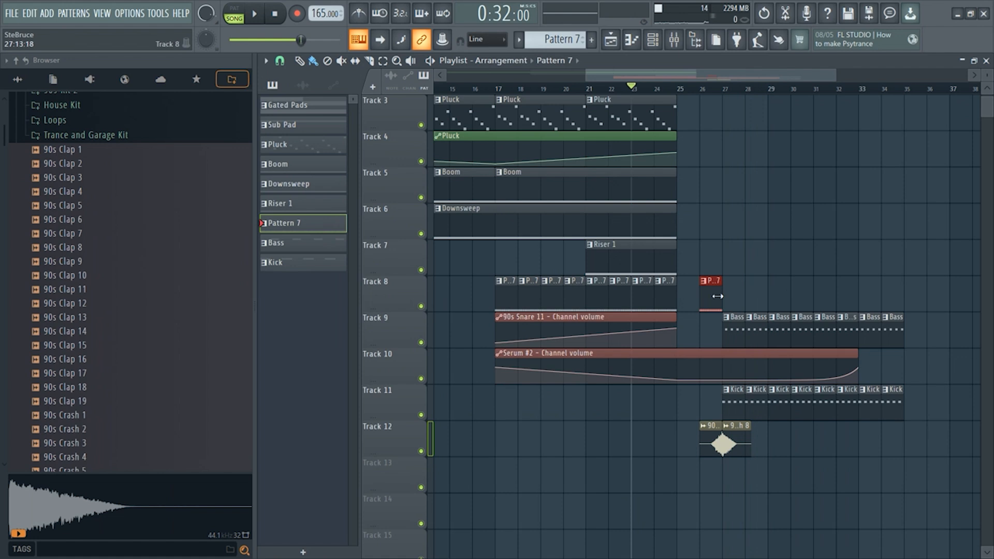
left_click(637, 316)
left_click(704, 249)
right_click(704, 248)
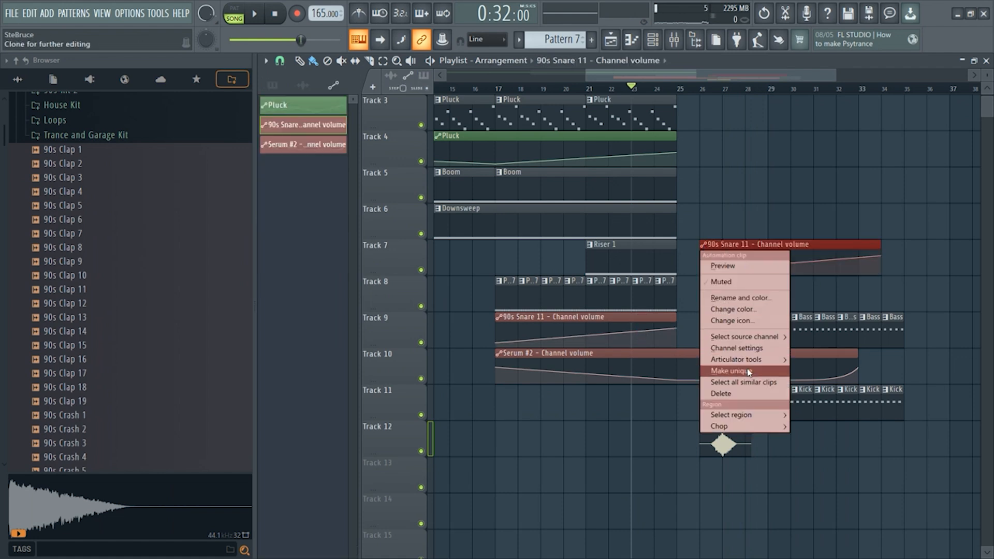
left_click(731, 371)
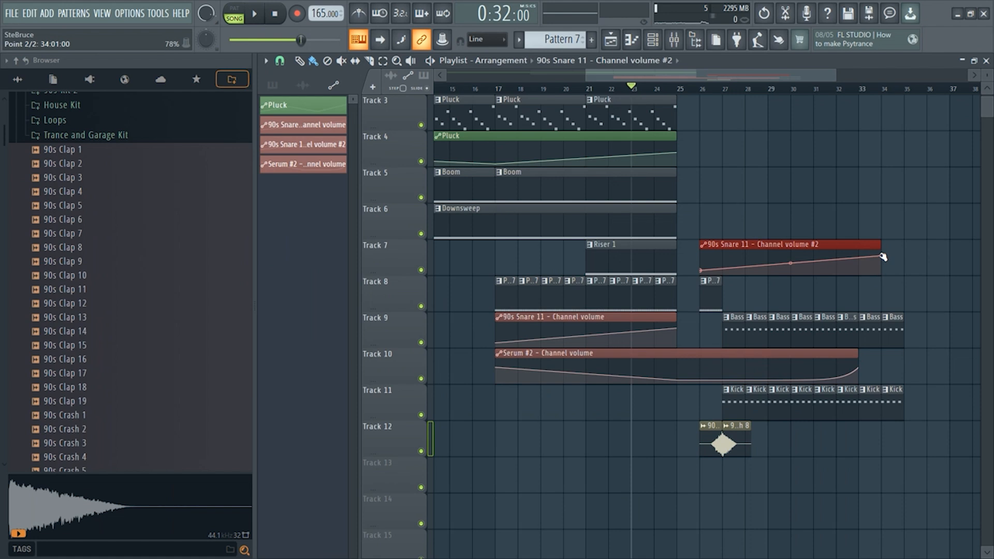
left_click_drag(883, 257, 709, 318)
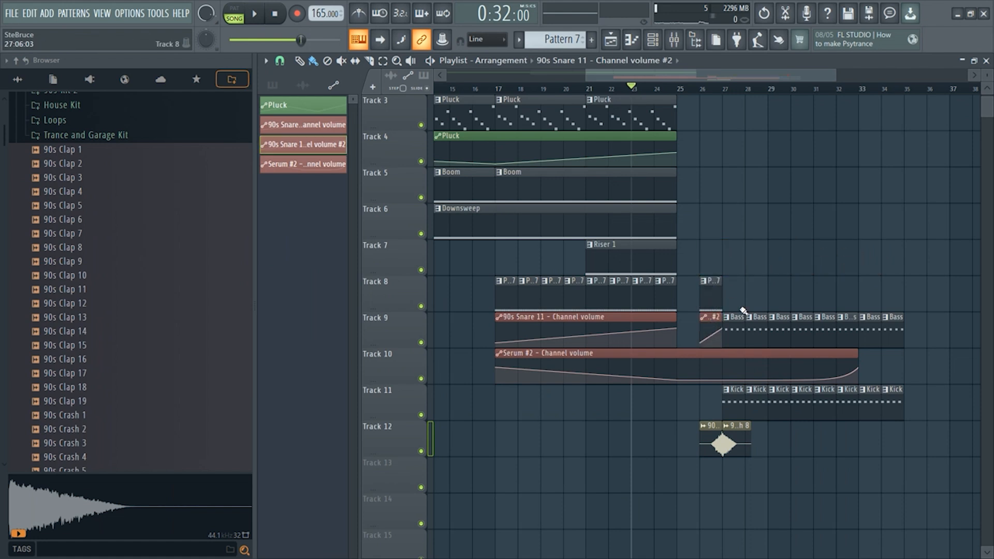
Play the arrangement leading into bar 27 to check the snare fill, and briefly again from bar 23
left_click(674, 87)
key("space")
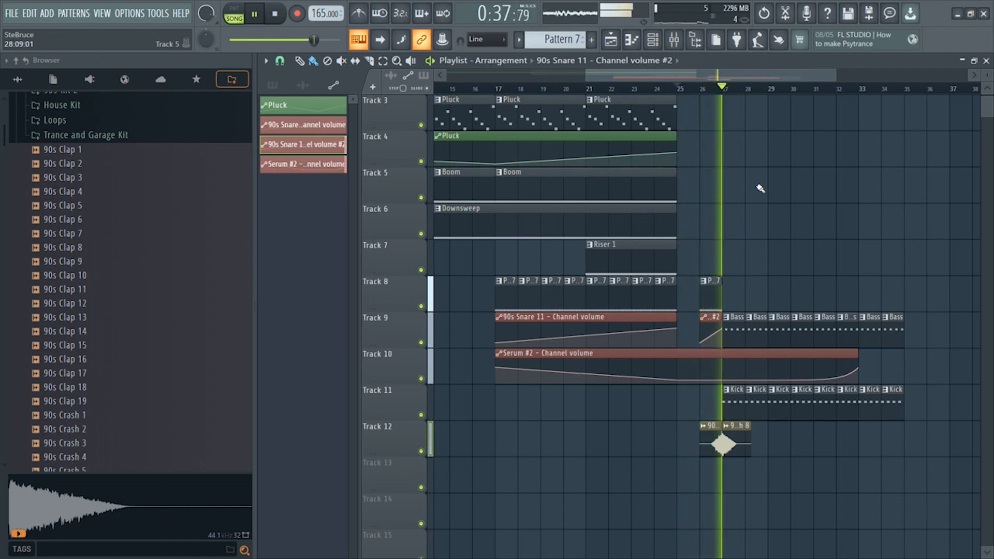
key("space")
left_click(644, 89)
key("space")
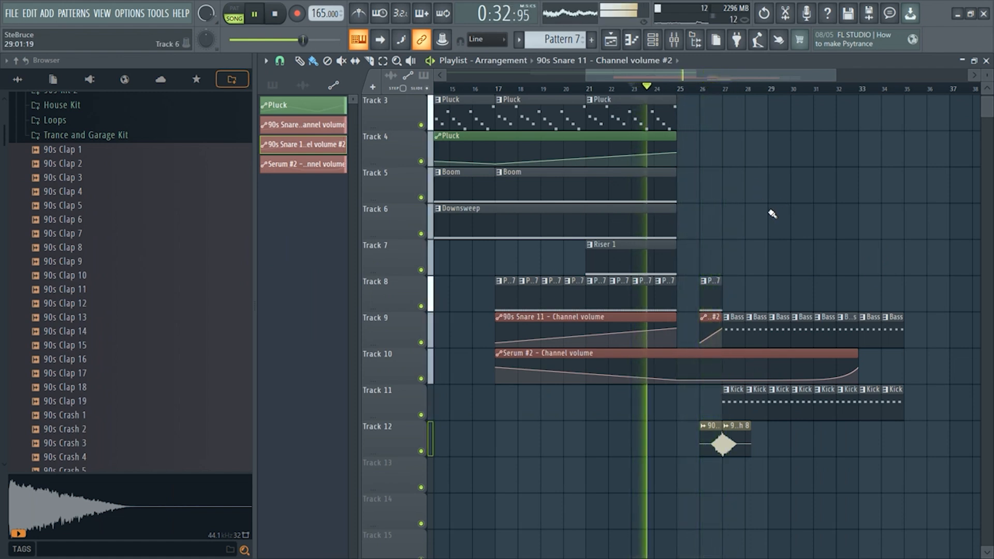
key("space")
Add a Boom clip at bar 25 on Track 5, shorten it to two bars and play the arrangement
left_click(542, 195)
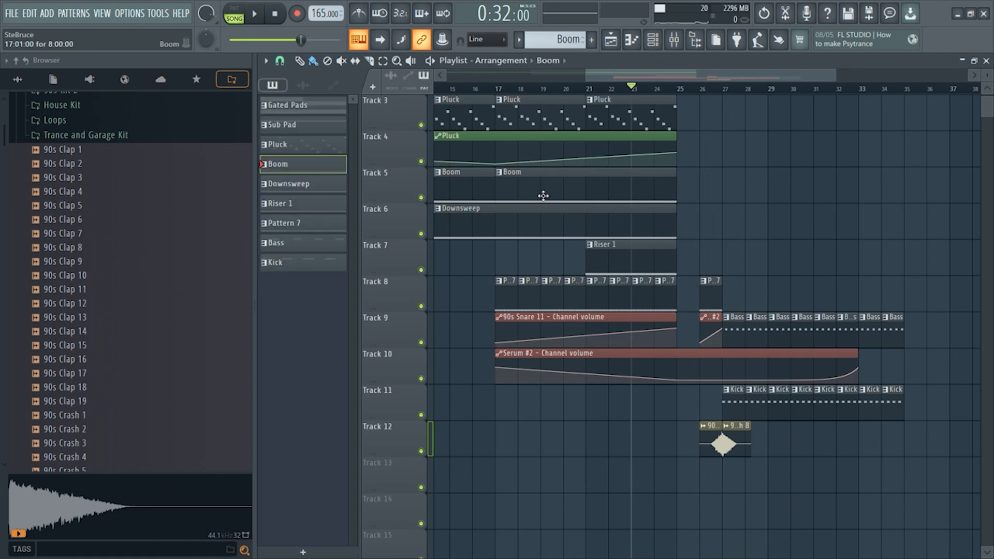
left_click(684, 195)
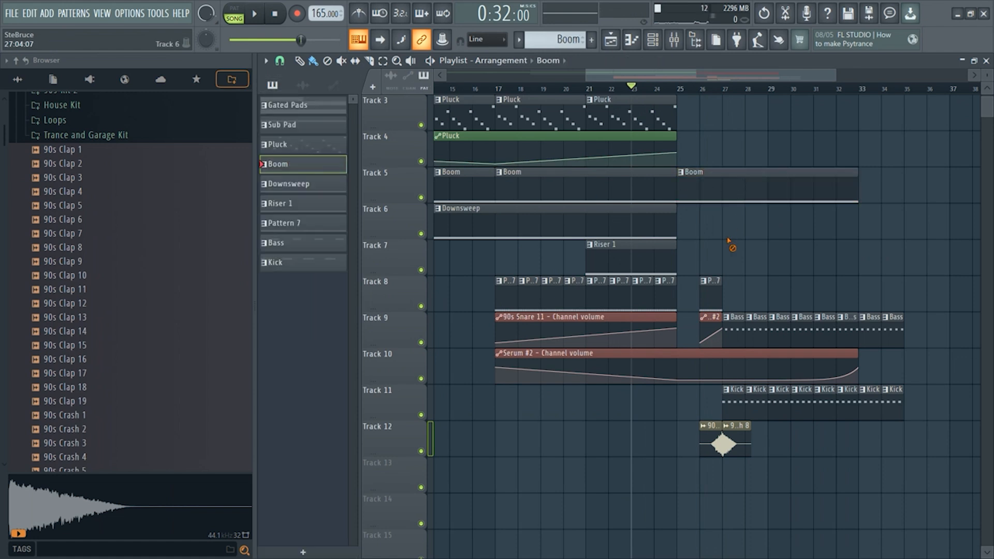
left_click_drag(858, 174, 718, 176)
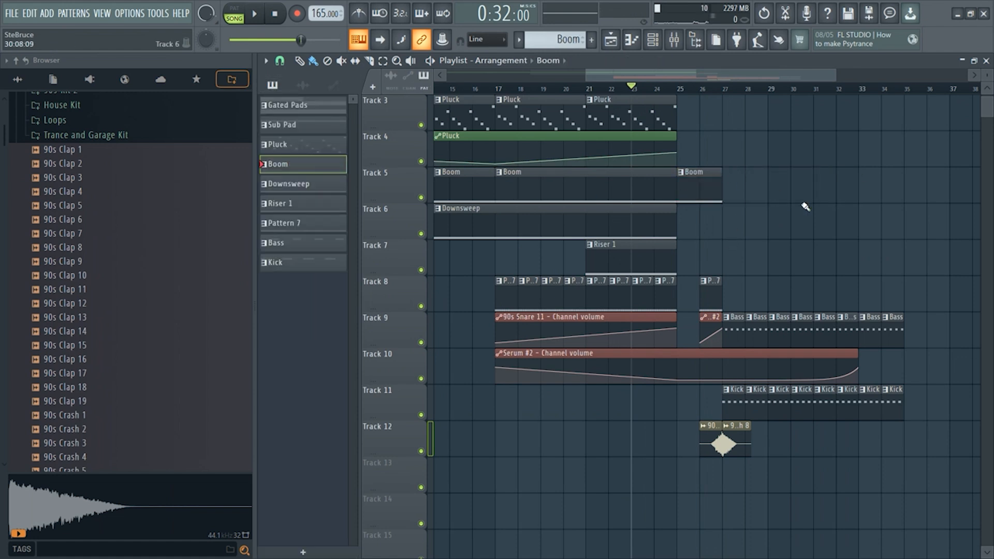
key("space")
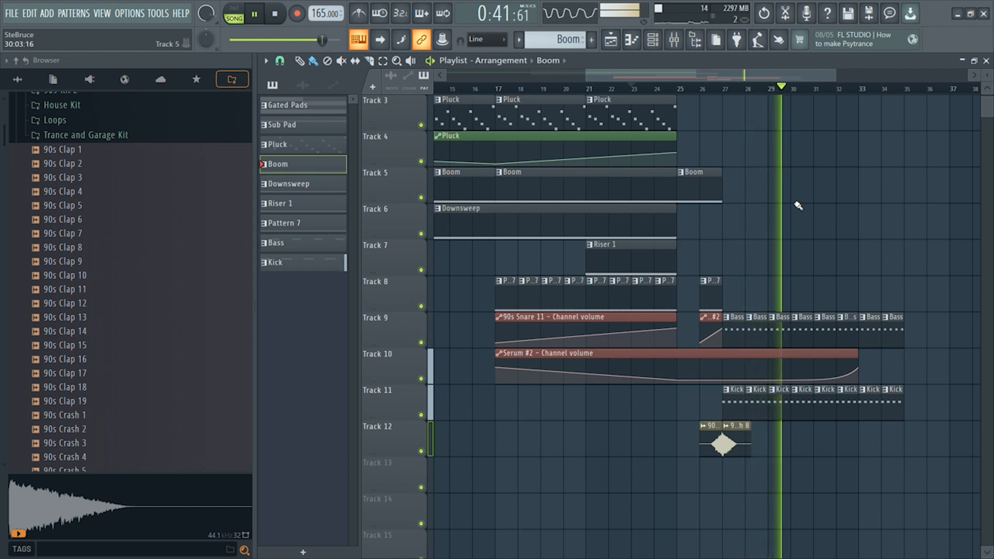
key("space")
Switch to pattern mode in the Bass pattern, clone the Serum #8 channel and copy its notes into the clone
double_click(779, 323)
left_click(234, 8)
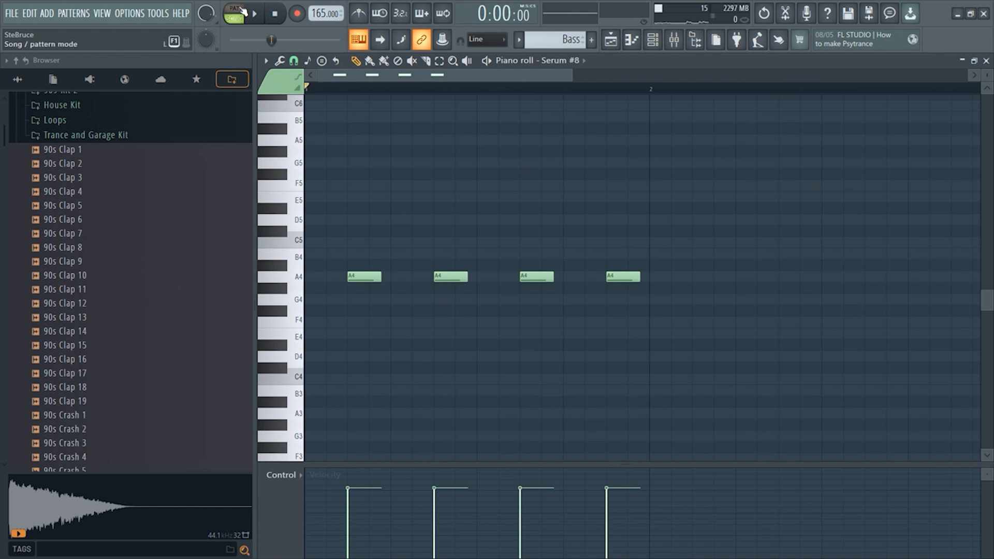
left_click(653, 39)
right_click(350, 321)
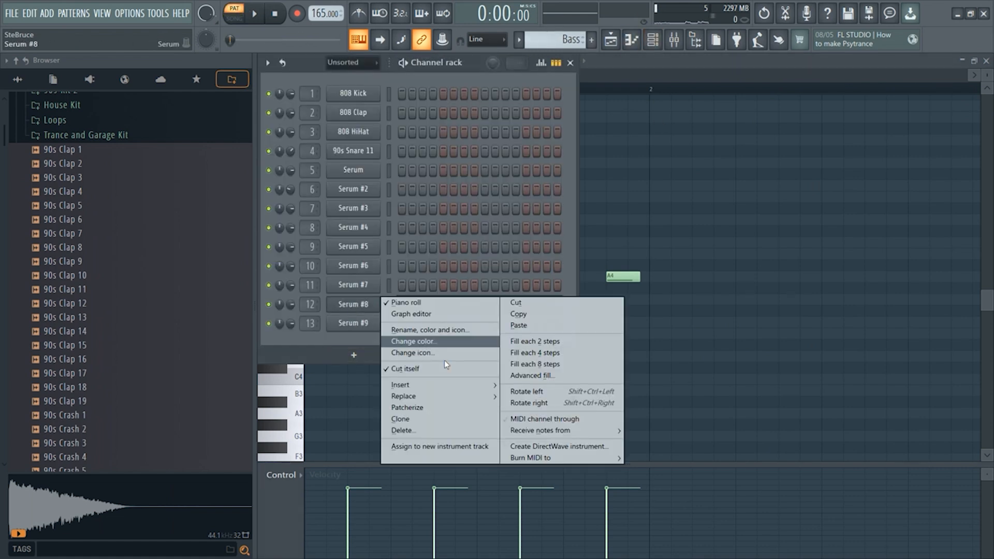
left_click(440, 418)
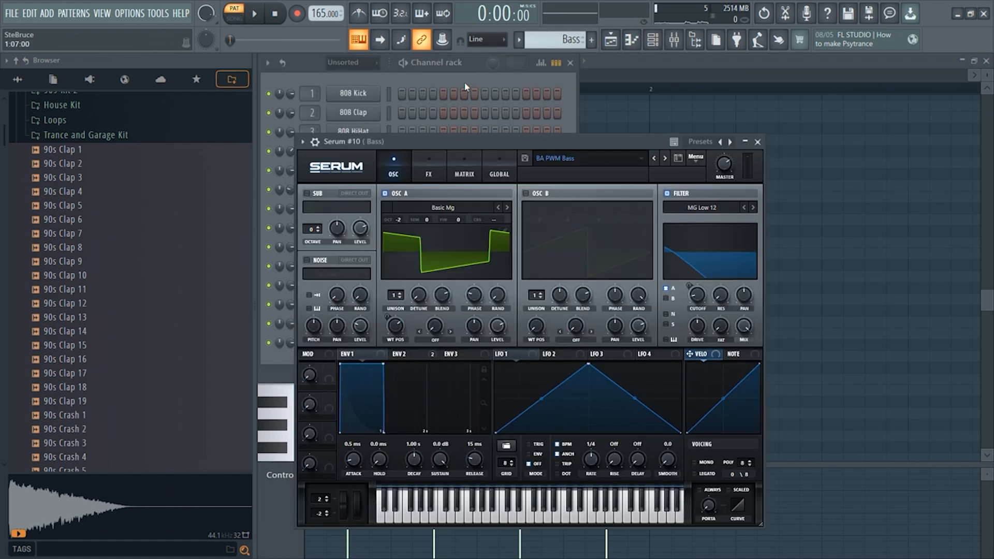
left_click(466, 101)
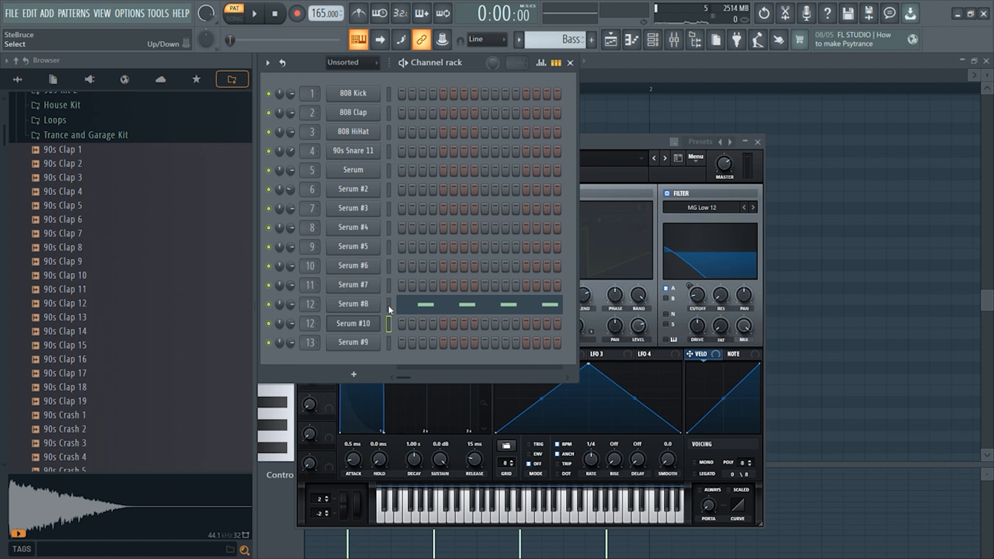
key("ctrl+v")
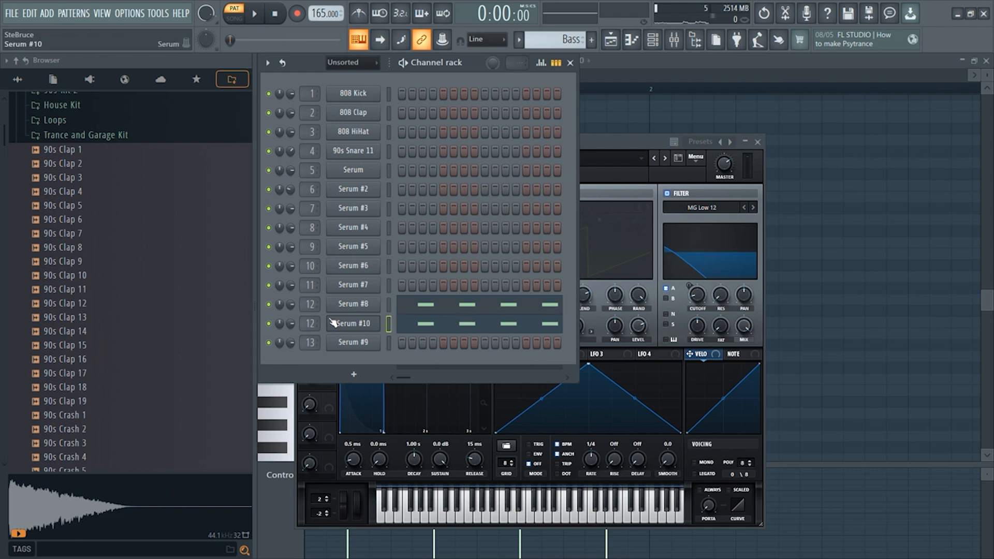
Load the user preset BA 2 Saw DTN from RR Hard Trance Vol 2 into Serum #10 and audition it with Serum #8 muted
left_click(353, 323)
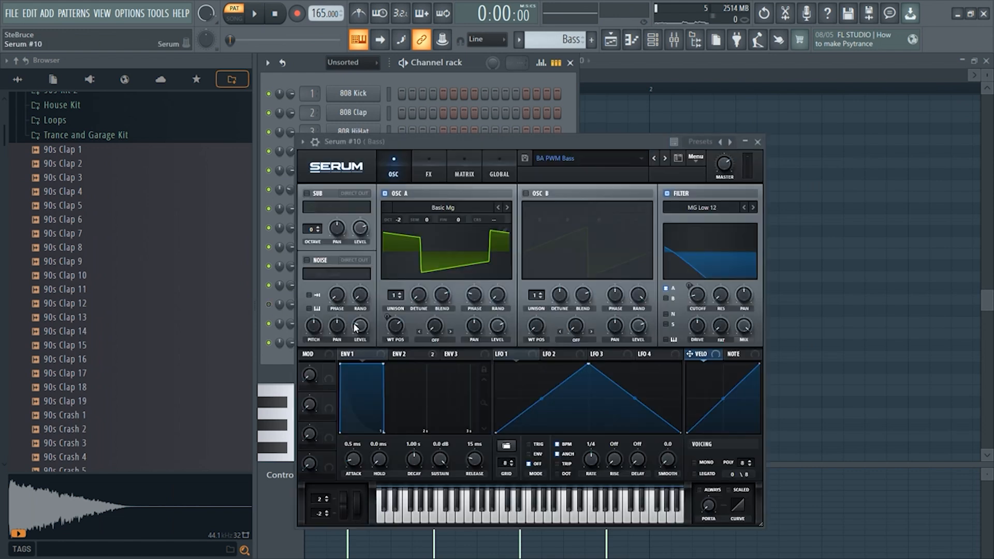
left_click(591, 159)
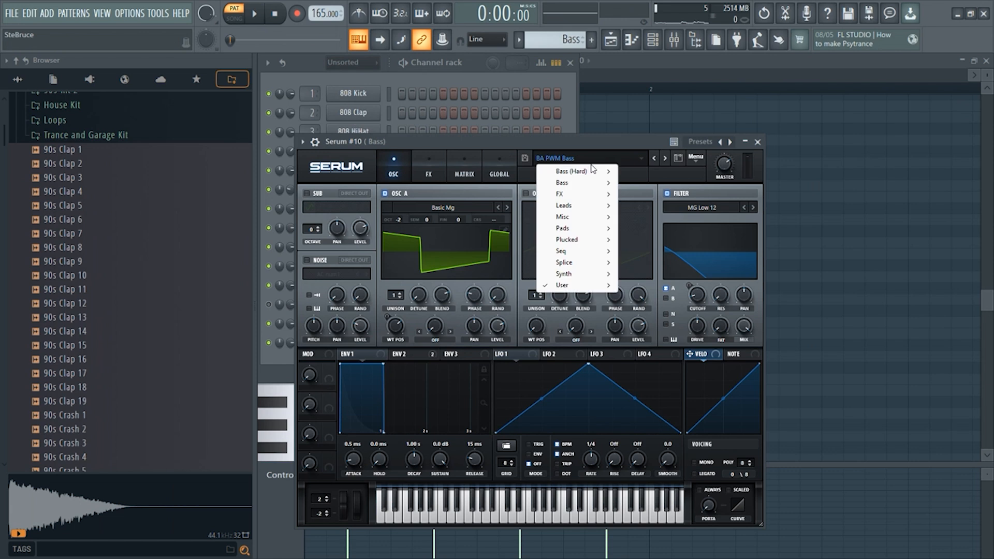
mouse_move(559, 290)
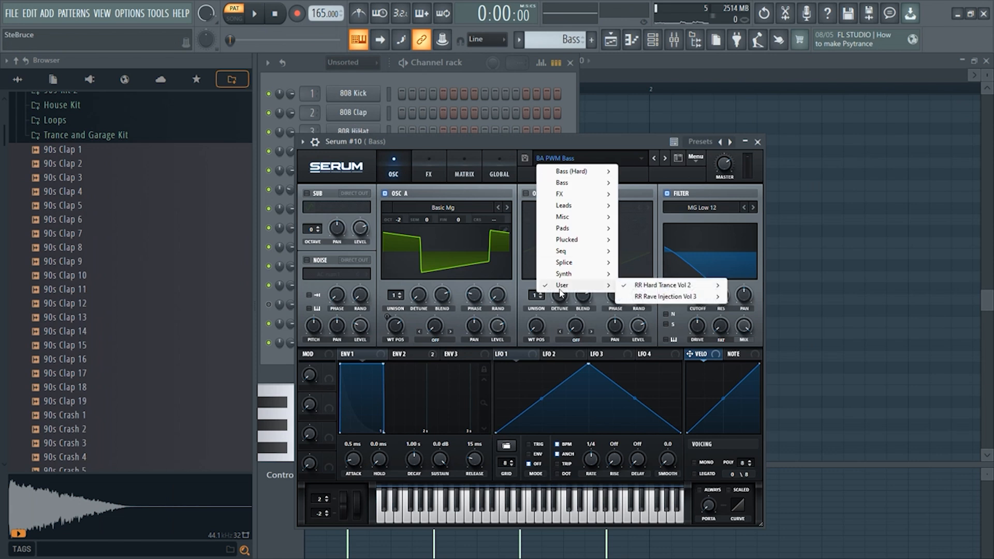
mouse_move(660, 286)
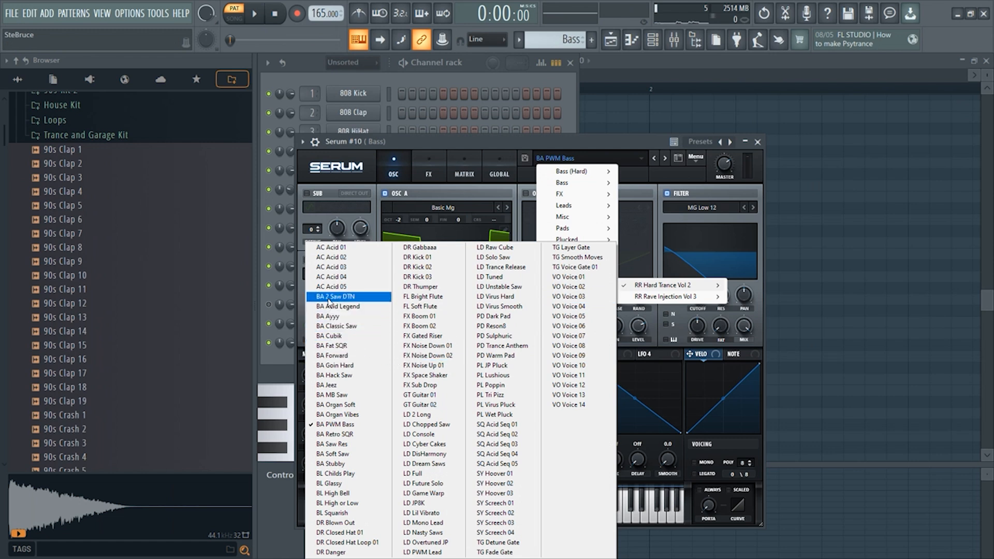
left_click(345, 298)
left_click(436, 77)
key("space")
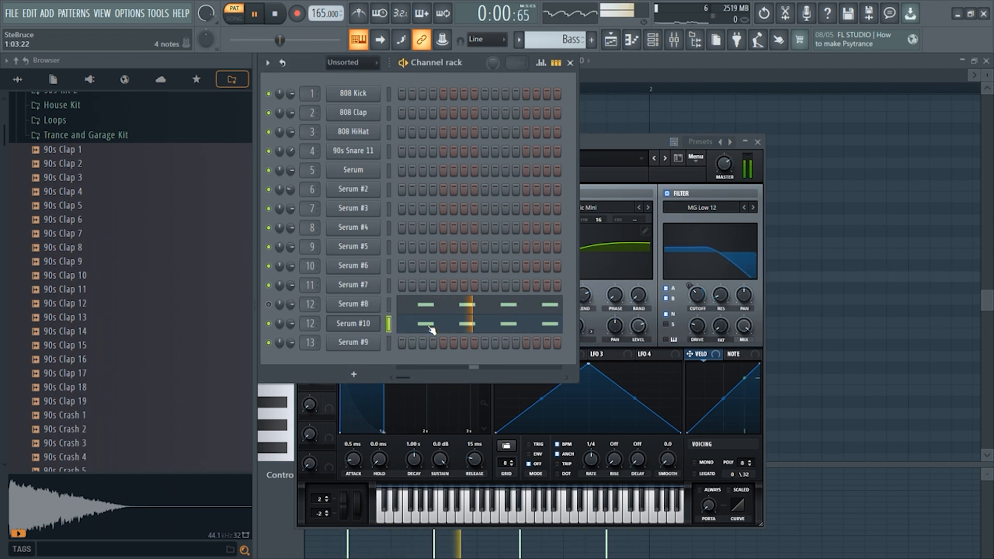
left_click(623, 150)
key("space")
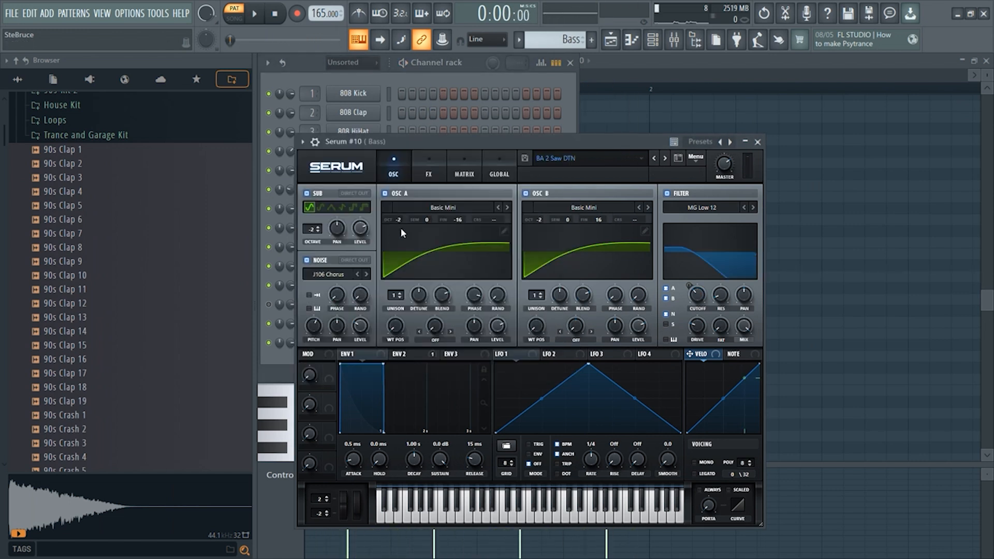
Check the Serum #10 notes and play the Bass pattern again with the new preset
left_click(457, 78)
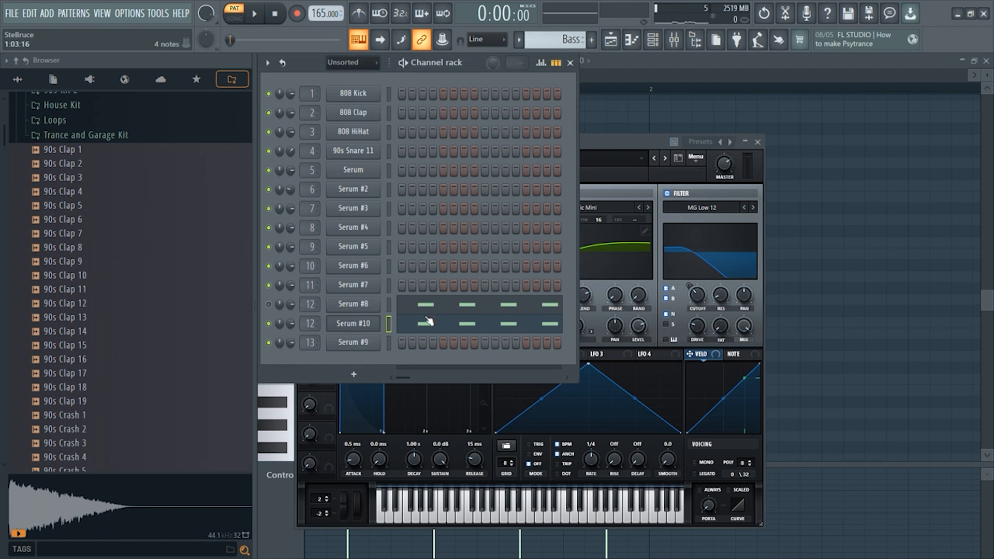
left_click(613, 138)
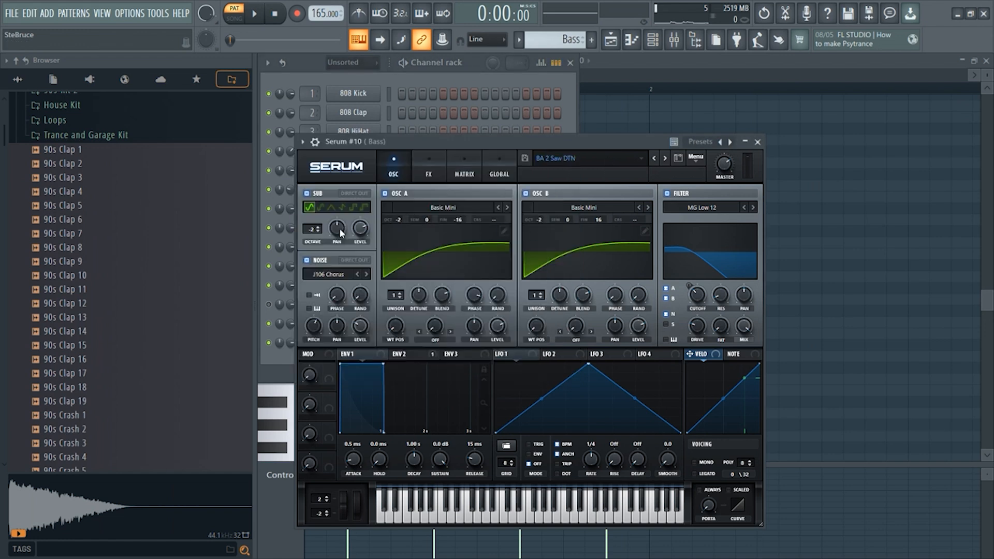
left_click(456, 79)
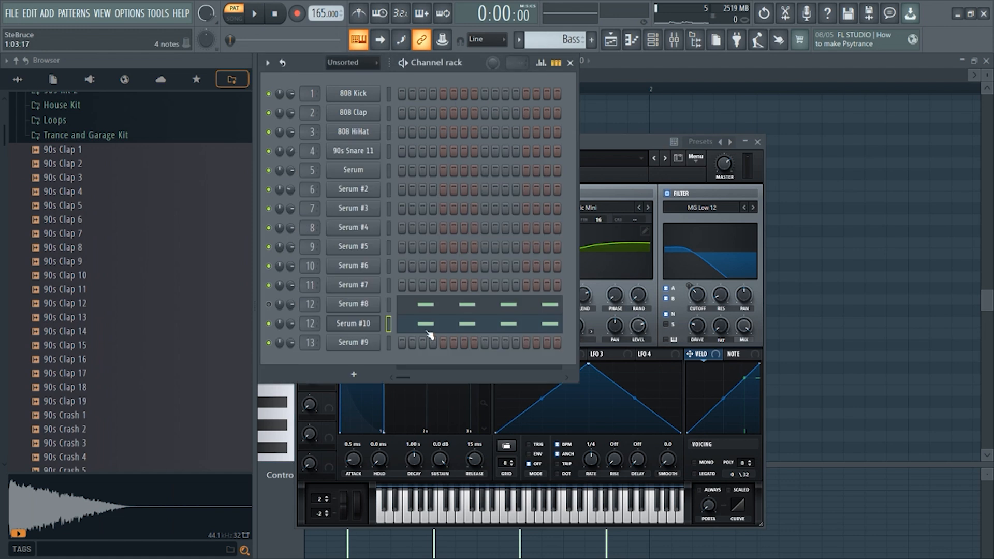
left_click(428, 328)
key("space")
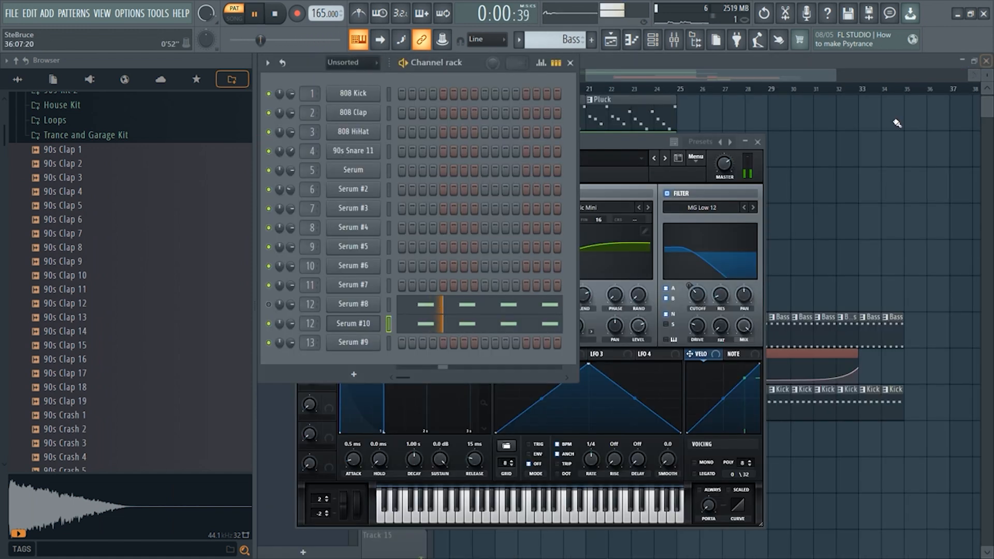
Unmute Serum #8, stop playback and route Serum #10 to mixer track 15
left_click(269, 305)
key("space")
left_click(348, 324)
left_click(355, 323)
left_click(317, 145)
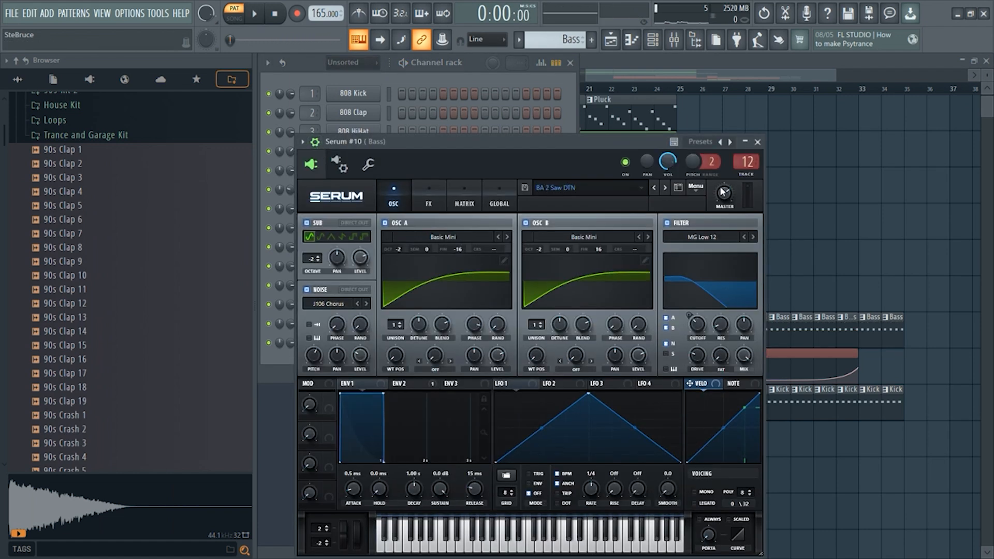
left_click(746, 175)
left_click(984, 61)
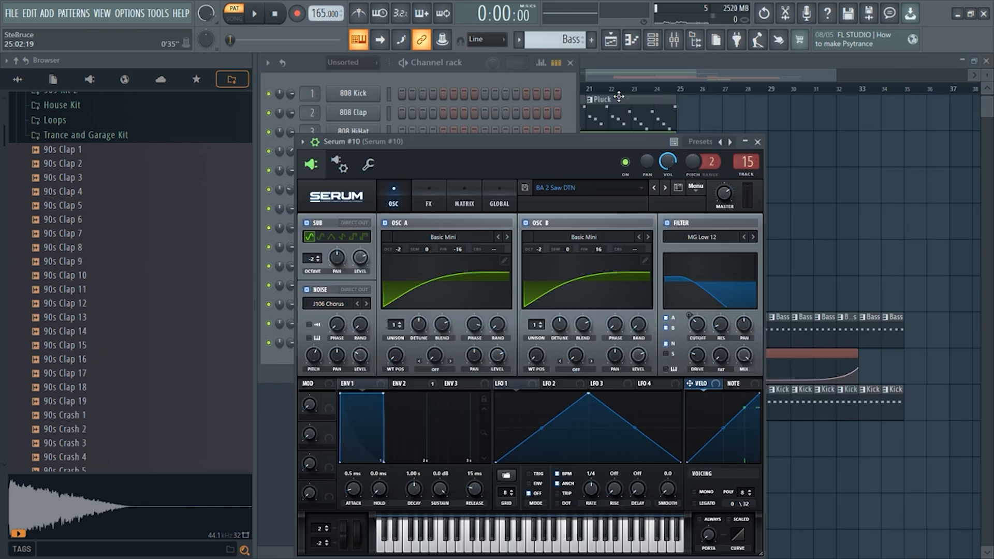
Move the Serum #10 notes out of the Bass pattern into the empty Pattern 10 and play it
left_click(464, 75)
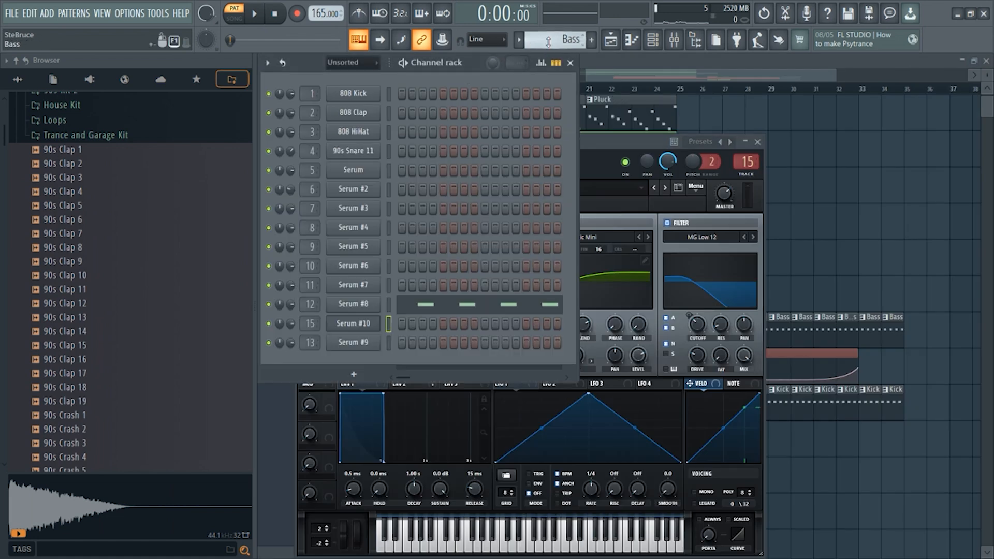
scroll(548, 41, "down", 3)
key("space")
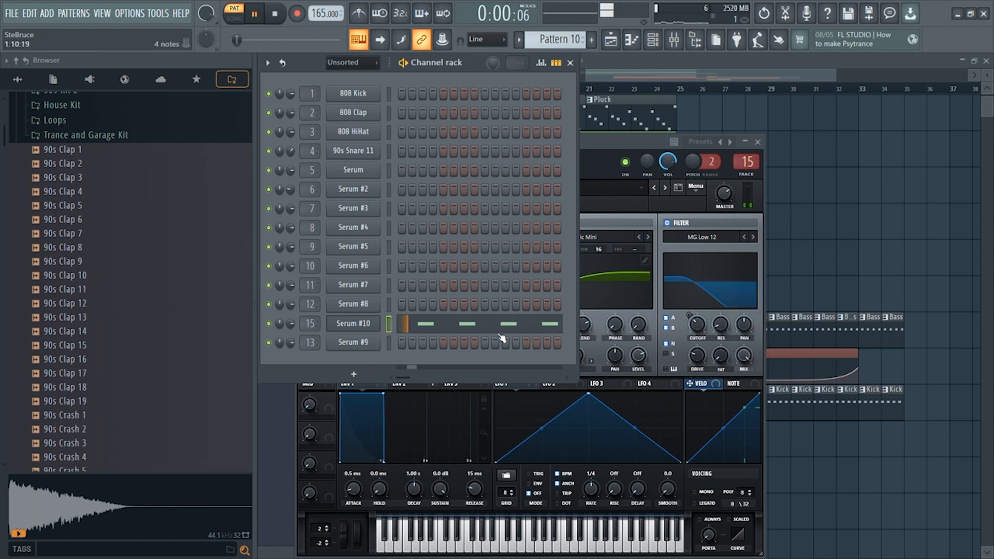
Quick-quantize the Serum #10 notes in Pattern 10 to two steps each and play the pattern
left_click(459, 329)
key("space")
key("ctrl+q")
key("space")
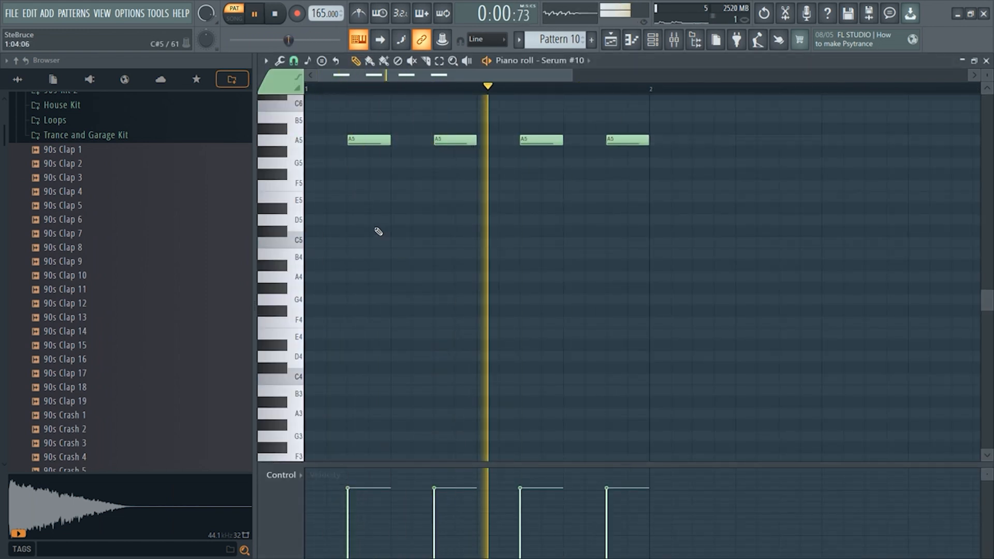
Stop playback, close the piano roll and place eight Pattern 10 clips in a row on Track 12, starting at bar 35
key("space")
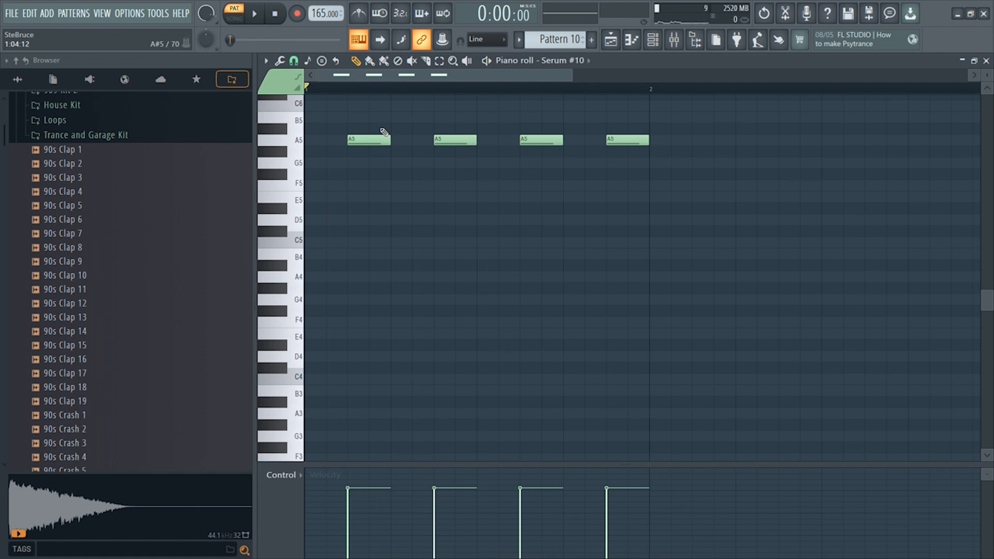
left_click(986, 60)
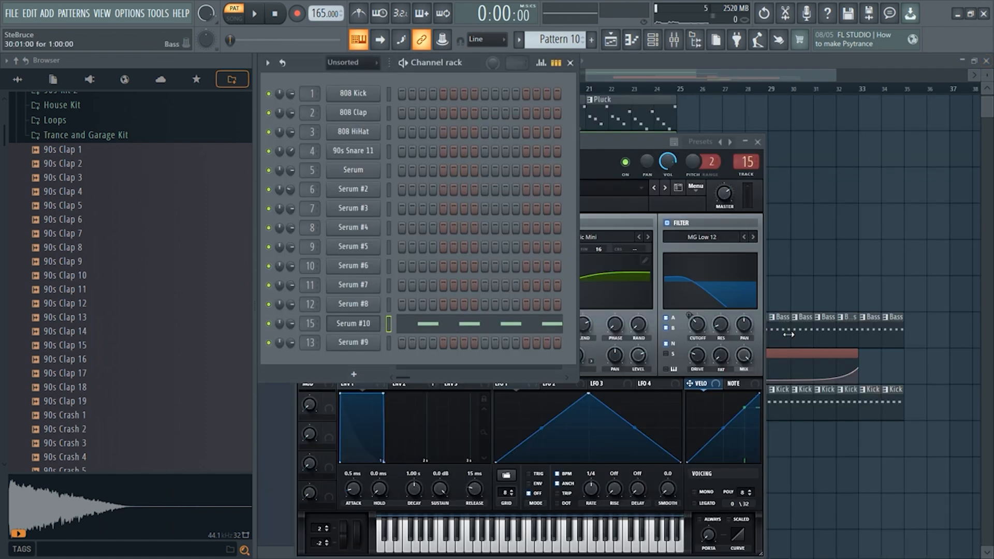
right_click(839, 253)
scroll(823, 251, "down", 2)
left_click_drag(677, 78, 772, 78)
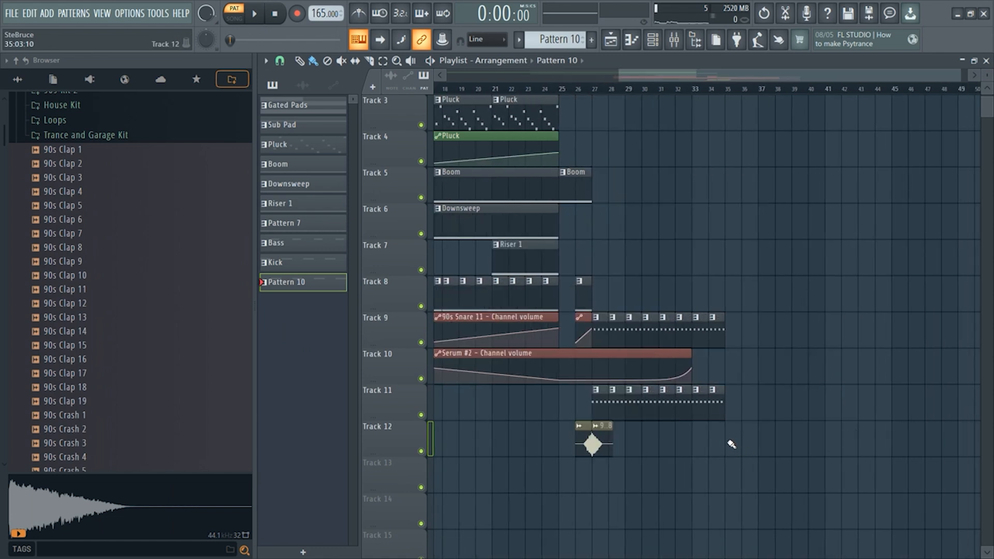
left_click_drag(731, 444, 857, 445)
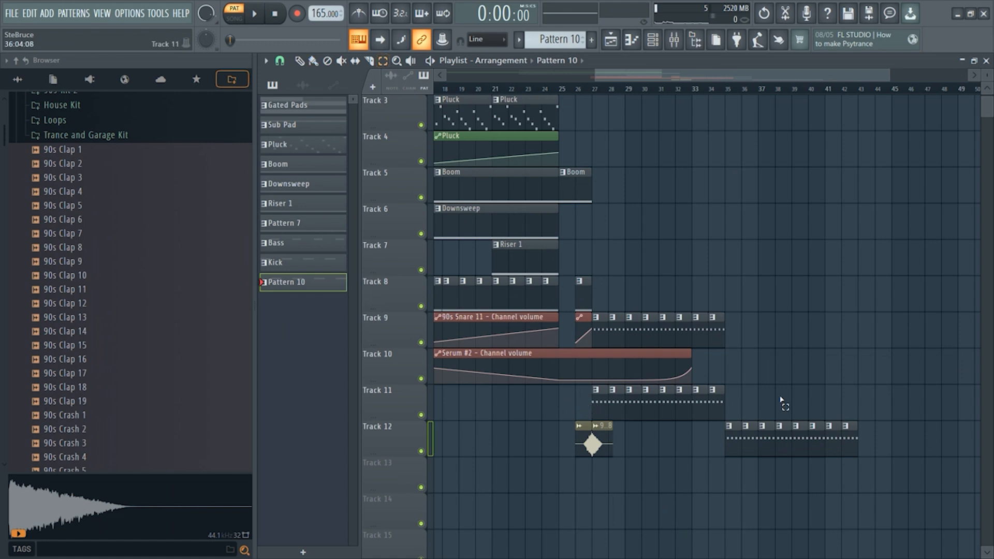
Select all clips in the playlist and shift the whole arrangement six bars later, then deselect them
left_click_drag(875, 461, 299, 70)
scroll(701, 497, "right", 12)
scroll(622, 466, "left", 1)
left_click_drag(519, 406, 607, 401)
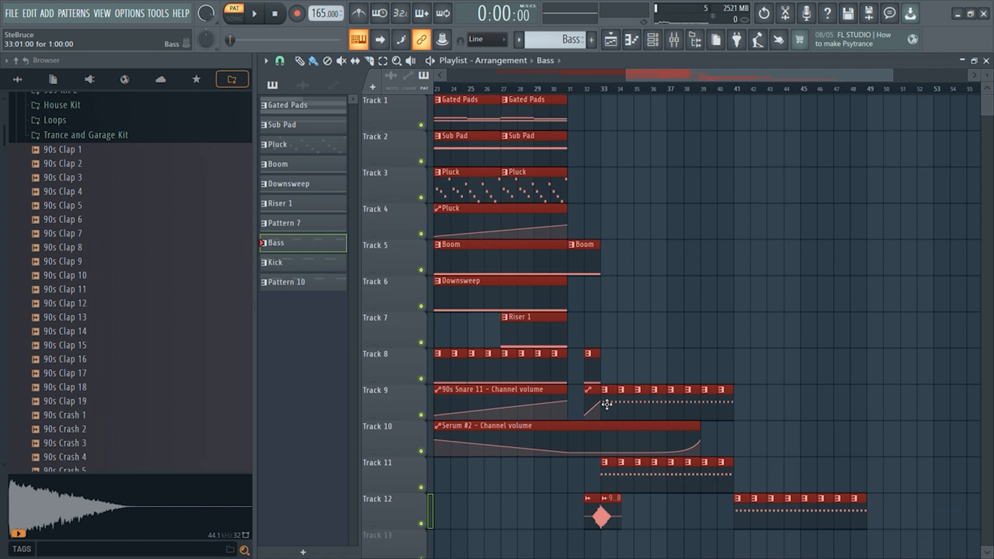
scroll(699, 425, "right", 2)
left_click(794, 440, "ctrl")
Extend the Kick clips on Track 11 and the Bass clips on Track 9 from bar 41 to bar 49
scroll(691, 490, "right", 2)
scroll(549, 362, "down", 3)
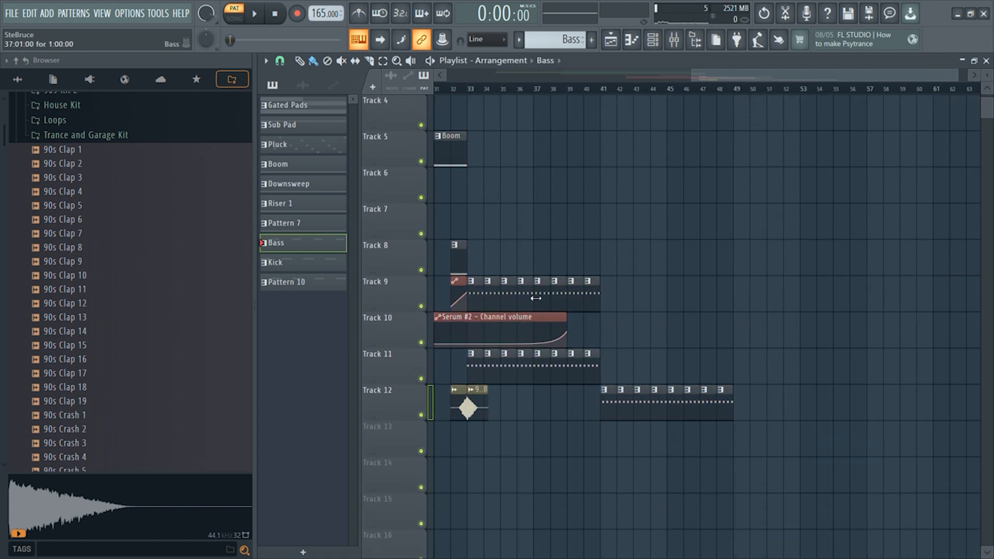
left_click_drag(744, 65, 401, 90)
scroll(535, 262, "up", 3)
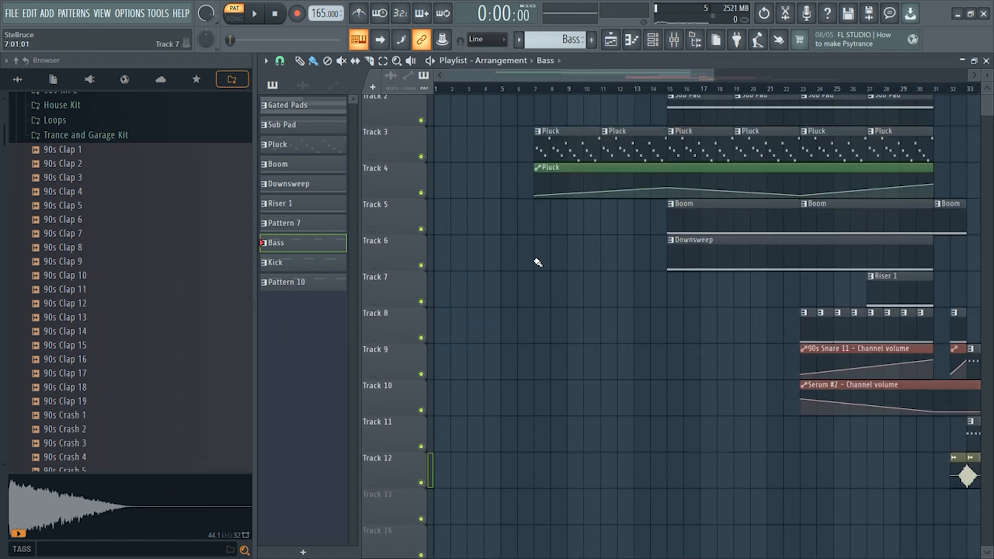
left_click_drag(572, 68, 770, 79)
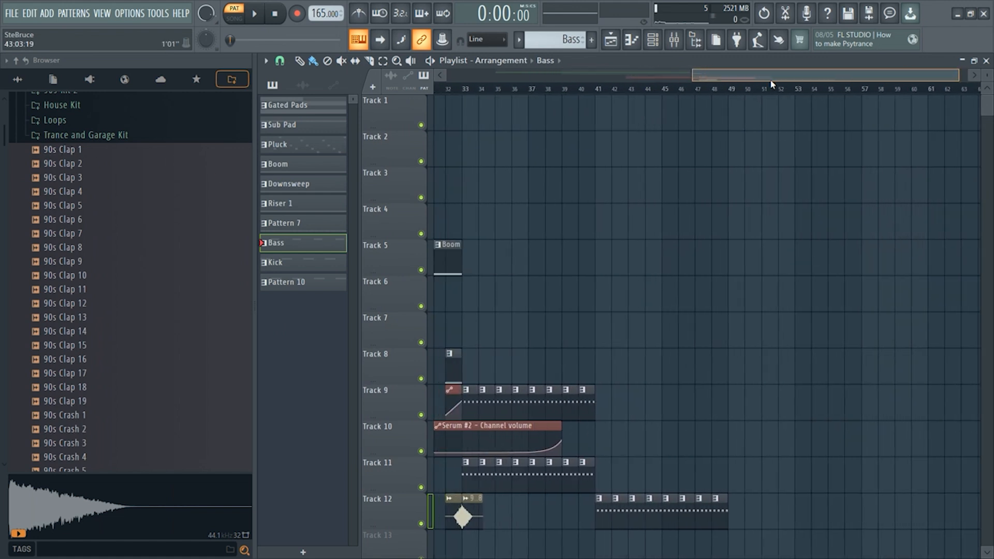
scroll(676, 292, "down", 3)
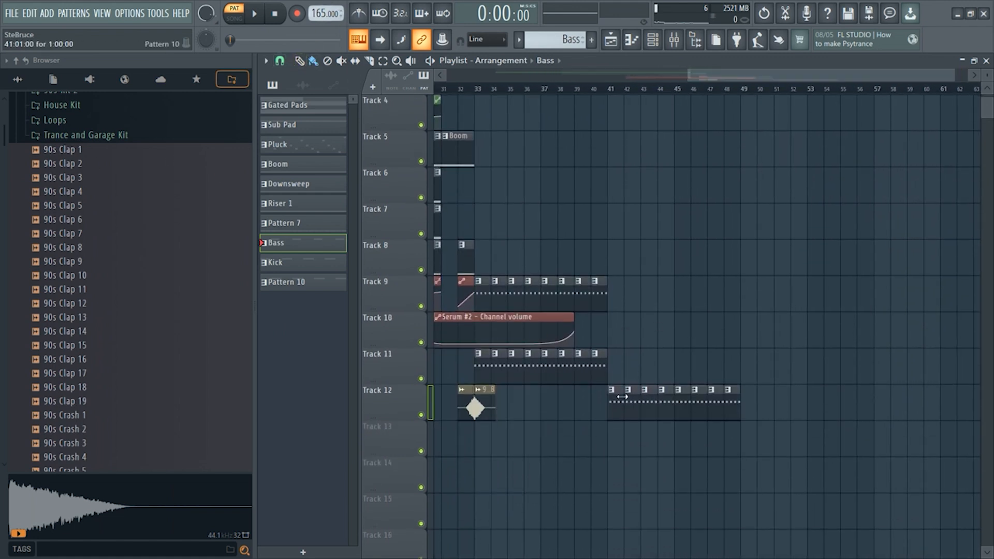
left_click(596, 371)
left_click_drag(615, 372, 727, 370)
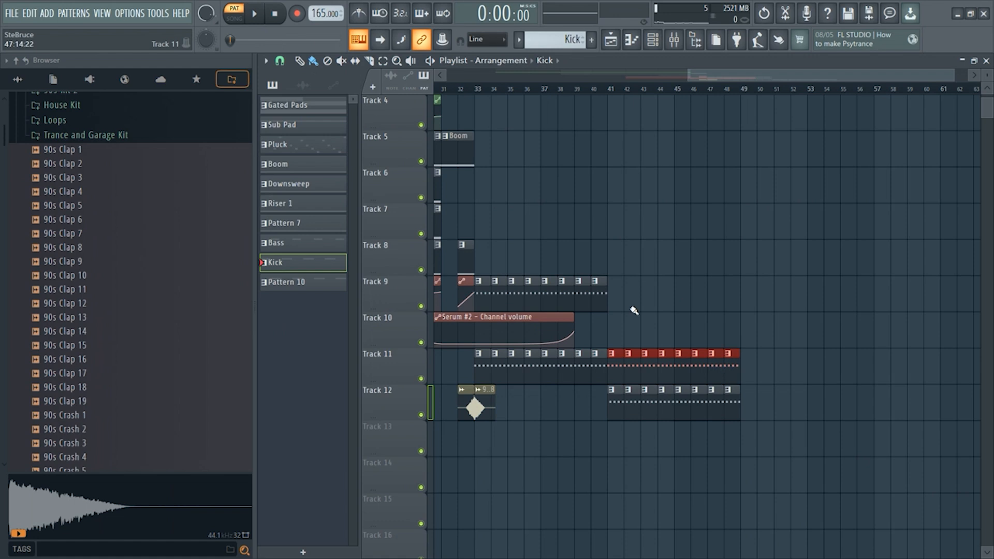
left_click(601, 295)
left_click_drag(615, 299, 728, 297)
Create a new empty pattern named Hihat
left_click(565, 39)
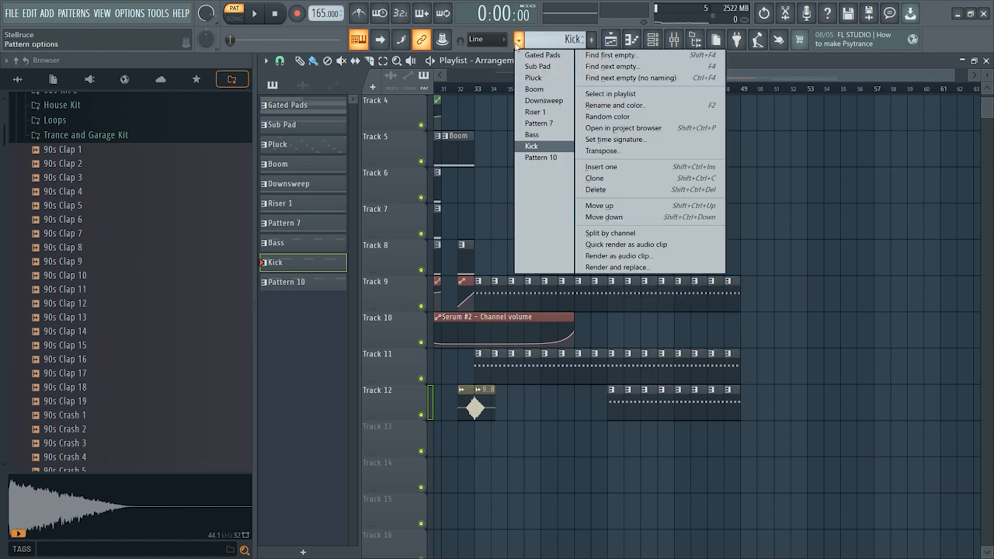
left_click(601, 65)
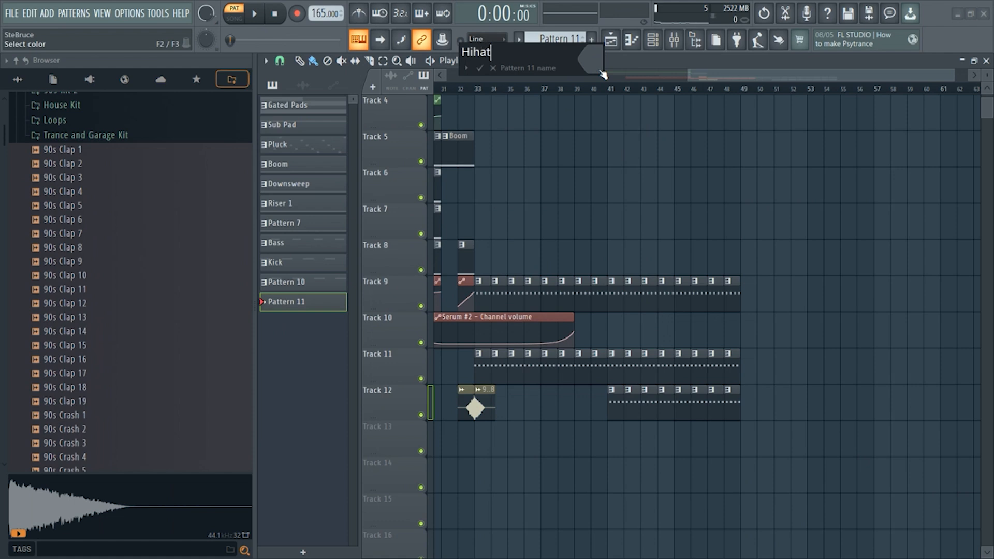
key("Return")
Audition the 90s open hihat samples and load 90s Open Hihat 2 into the 808 HiHat channel
scroll(129, 317, "down", 10)
scroll(126, 286, "down", 12)
left_click(987, 60)
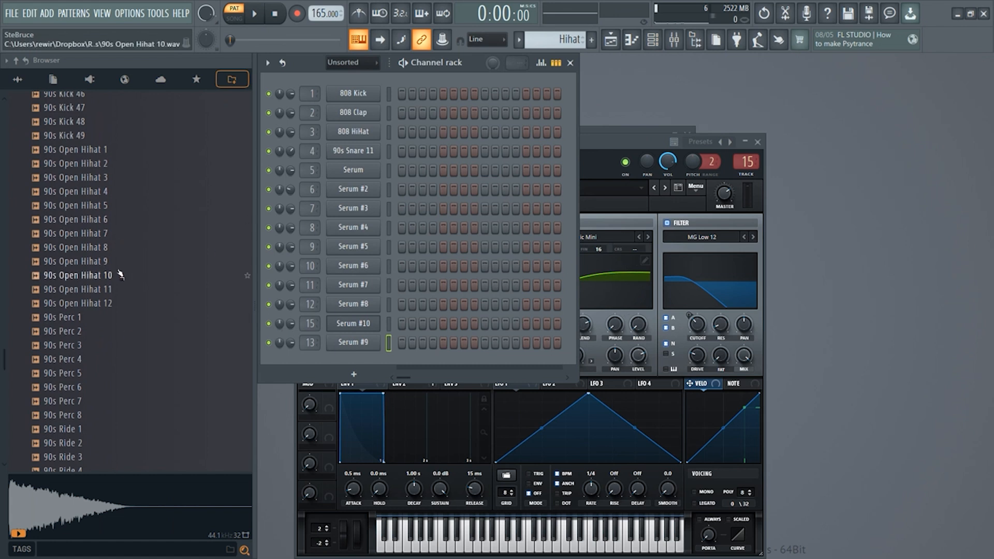
left_click(112, 205)
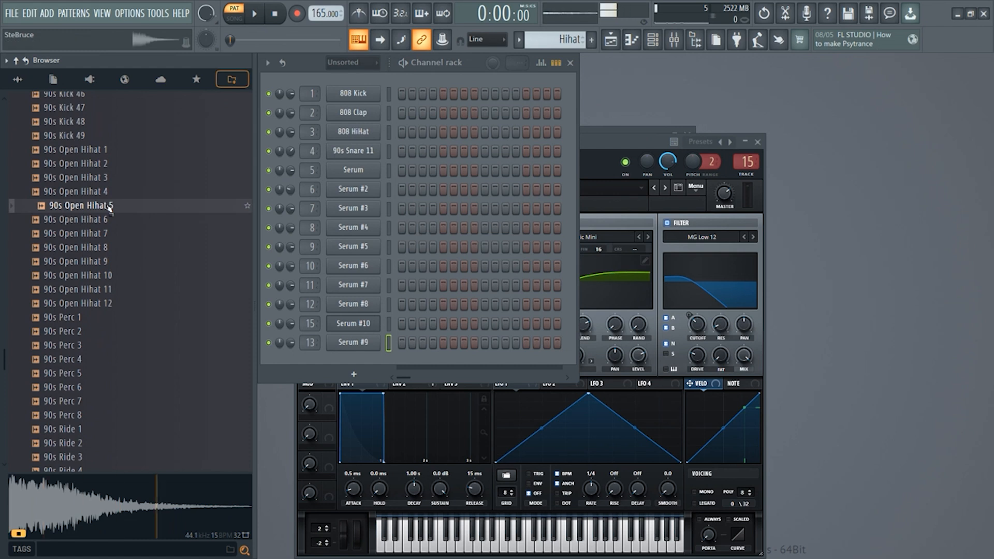
left_click(90, 191)
left_click(94, 178)
left_click(100, 164)
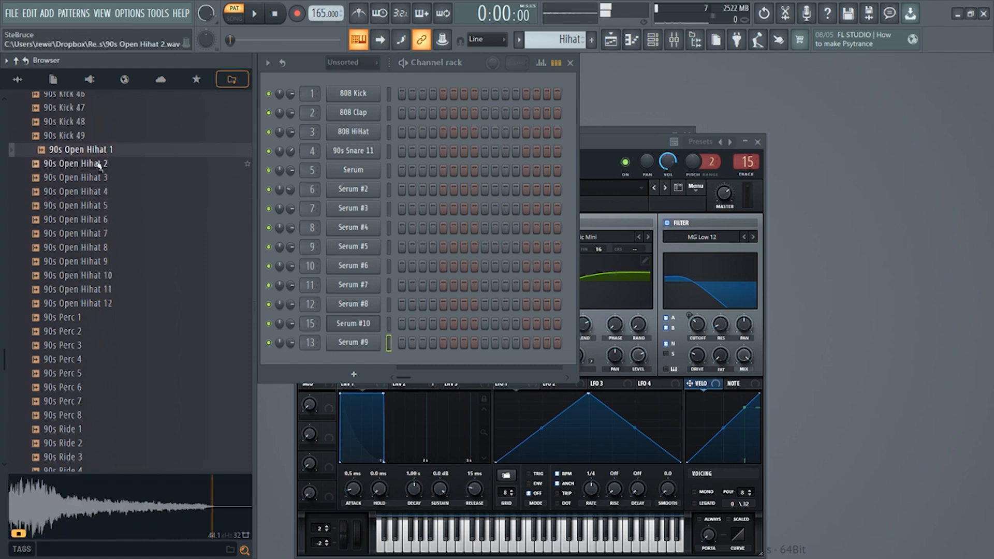
left_click_drag(101, 165, 358, 136)
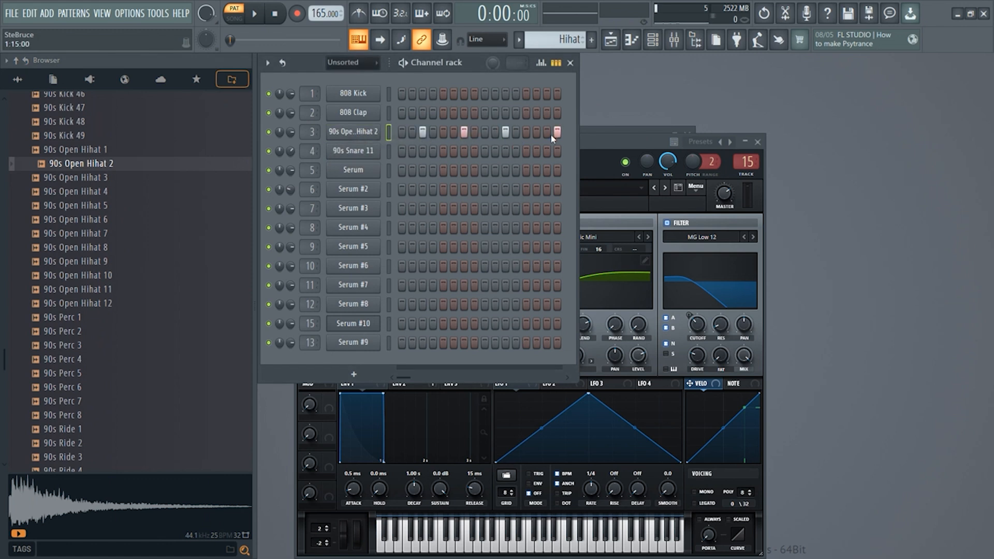
Program the open hihat on steps 3, 7, 11 and 15, and play the Hihat pattern
left_click(341, 137)
key("space")
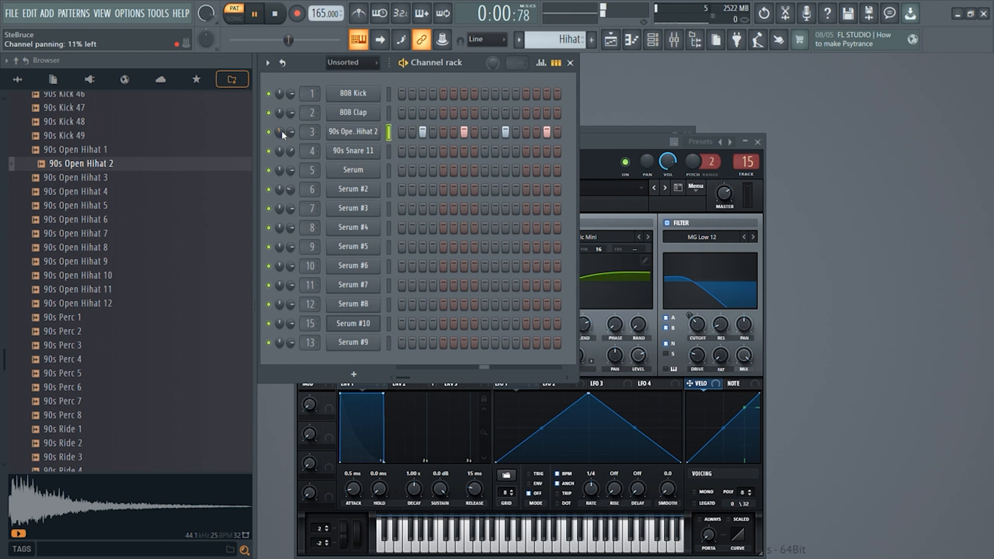
key("space")
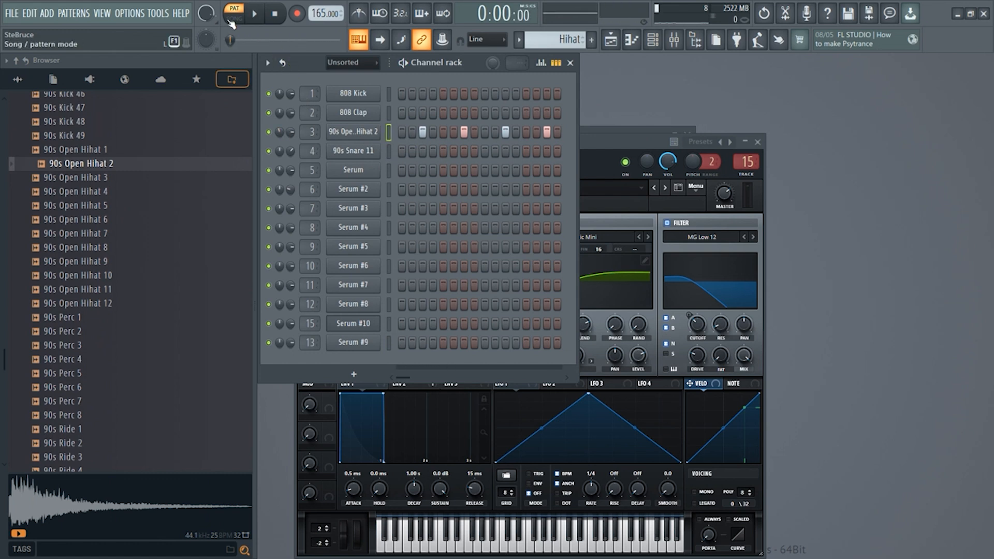
Switch to song mode and place Hihat clips on Track 14 from bar 41 to bar 49
left_click(232, 23)
key("F5")
left_click_drag(614, 477, 746, 474)
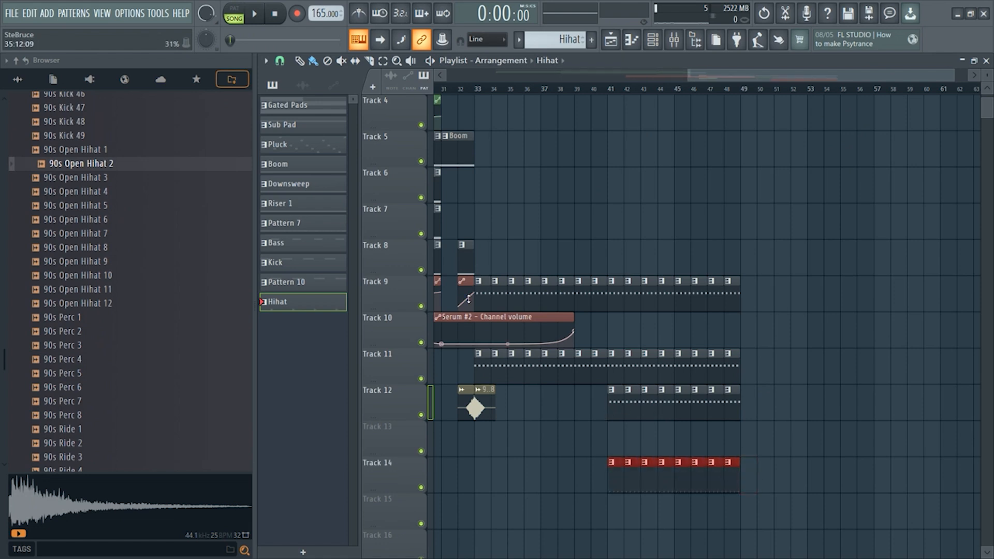
Move the Pattern 10 clips down to Track 13 and place a 90s Crash 8 clip at bar 41 on Track 12
left_click_drag(587, 418, 755, 407)
key("shift+Down")
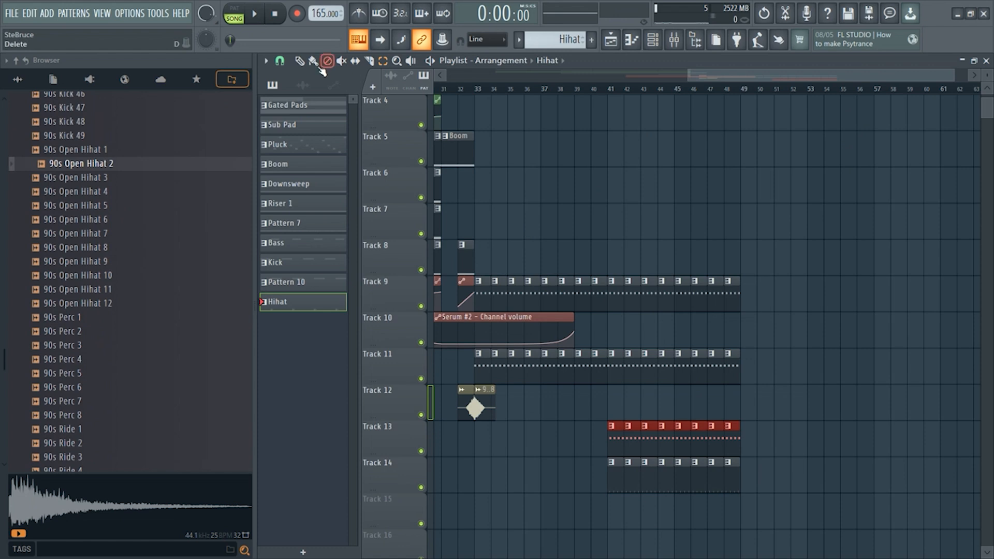
left_click(475, 408)
left_click(610, 408)
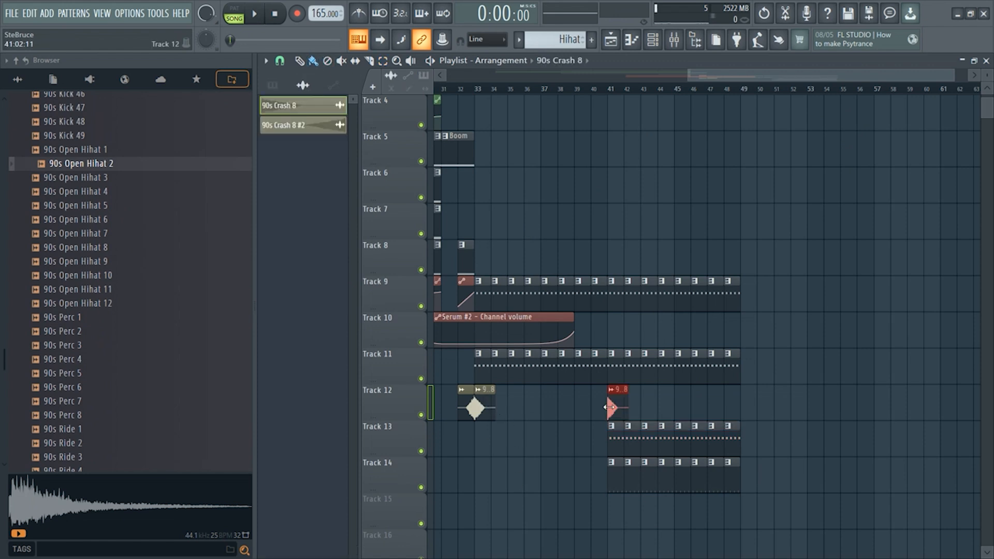
Change the playlist snap setting and shorten the Kick clip at bar 40 on Track 11 to 12 steps
scroll(593, 437, "up", 5)
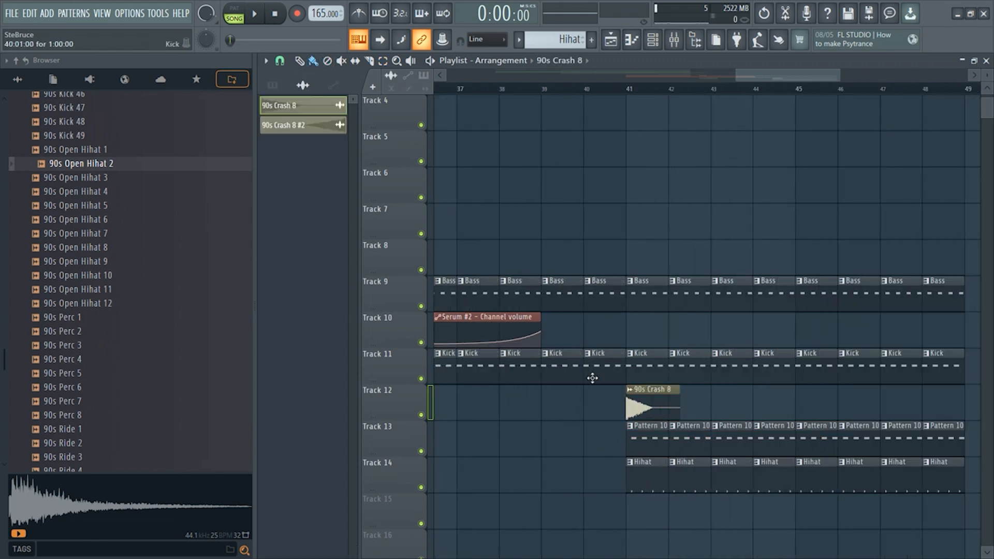
left_click(280, 62)
left_click(297, 220)
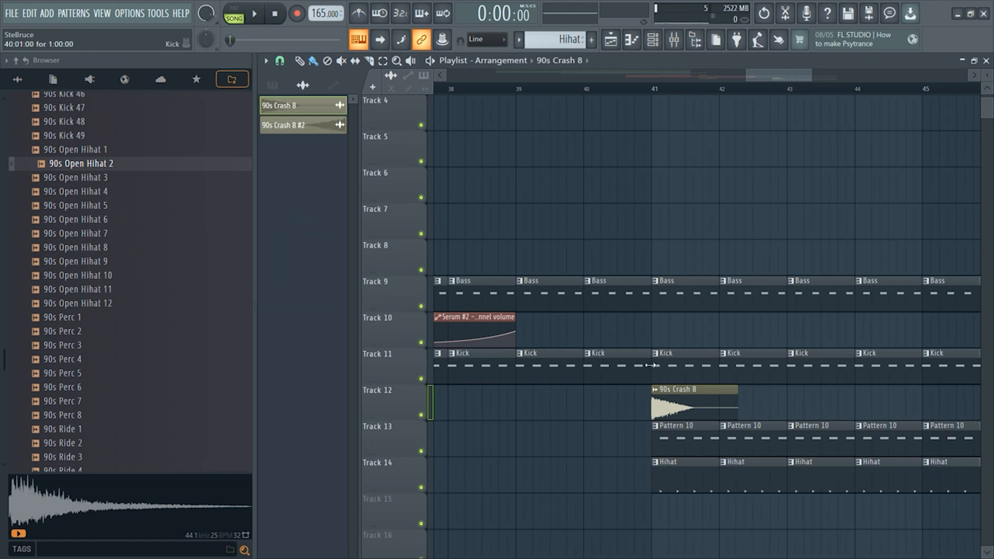
left_click_drag(648, 364, 633, 363)
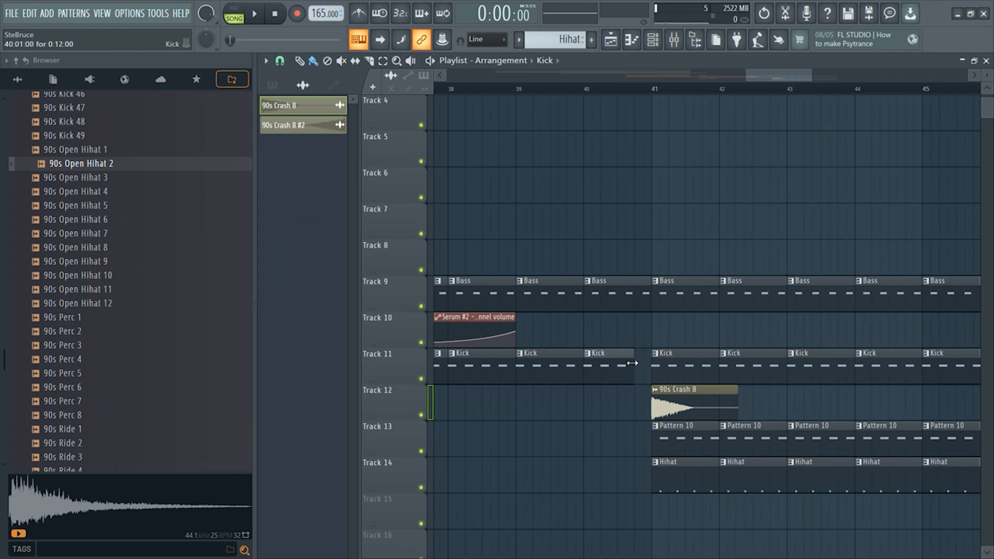
scroll(635, 339, "down", 5)
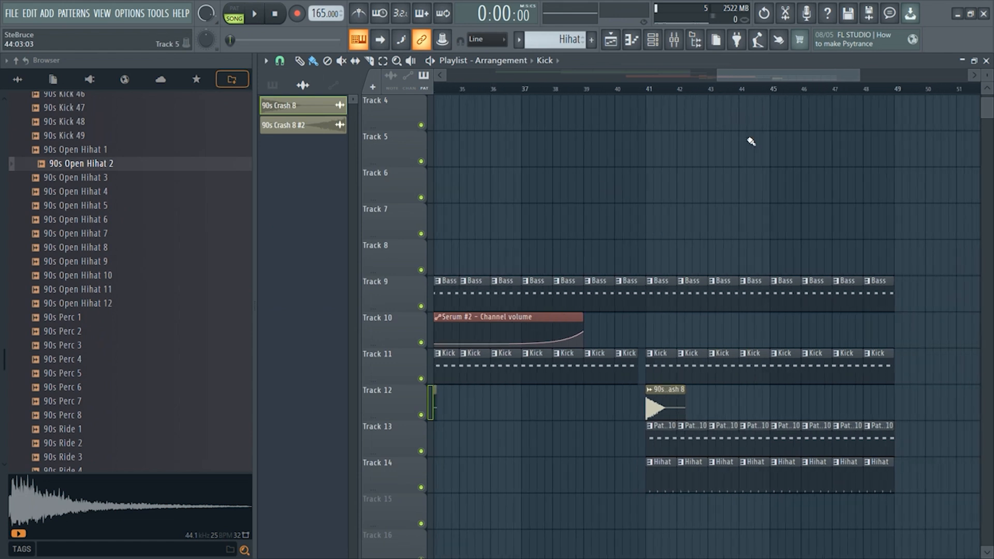
Check the Pluck pattern by playing it, and place two Pluck clips on Track 6 from bar 41 to bar 49
left_click_drag(761, 78, 739, 77)
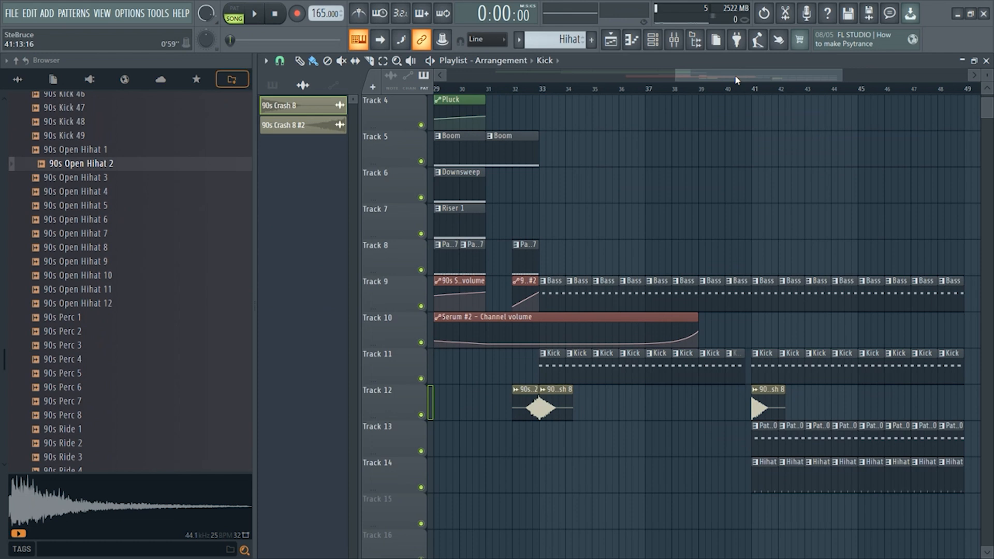
left_click(273, 85)
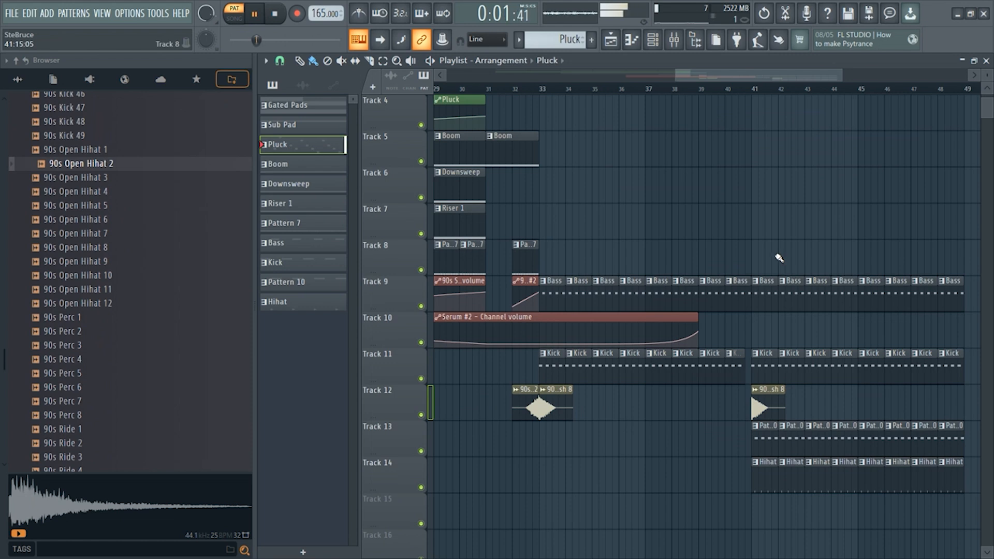
key("space")
left_click_drag(762, 187, 907, 185)
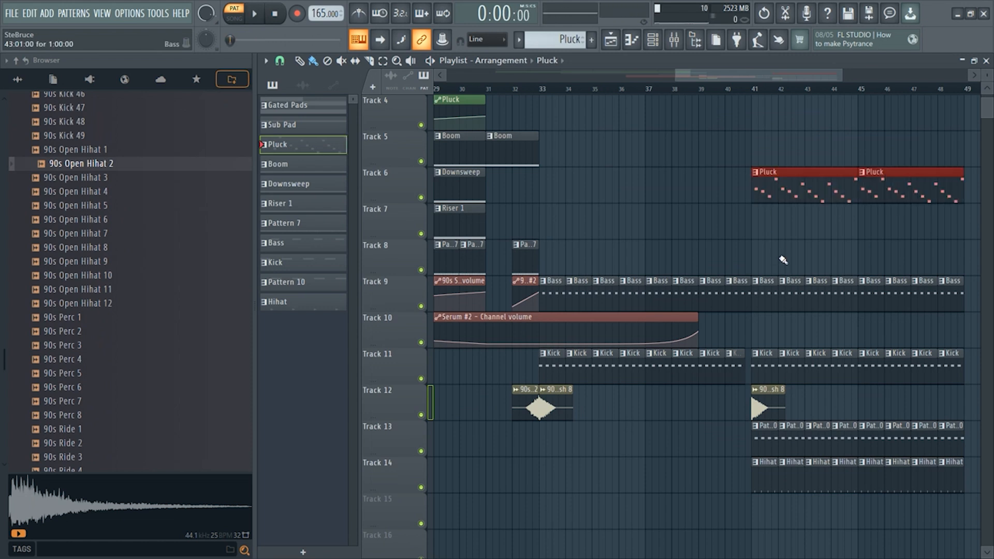
Play the arrangement from about bar 30 into the new section at bar 41, and stop playback
scroll(650, 196, "right", 5)
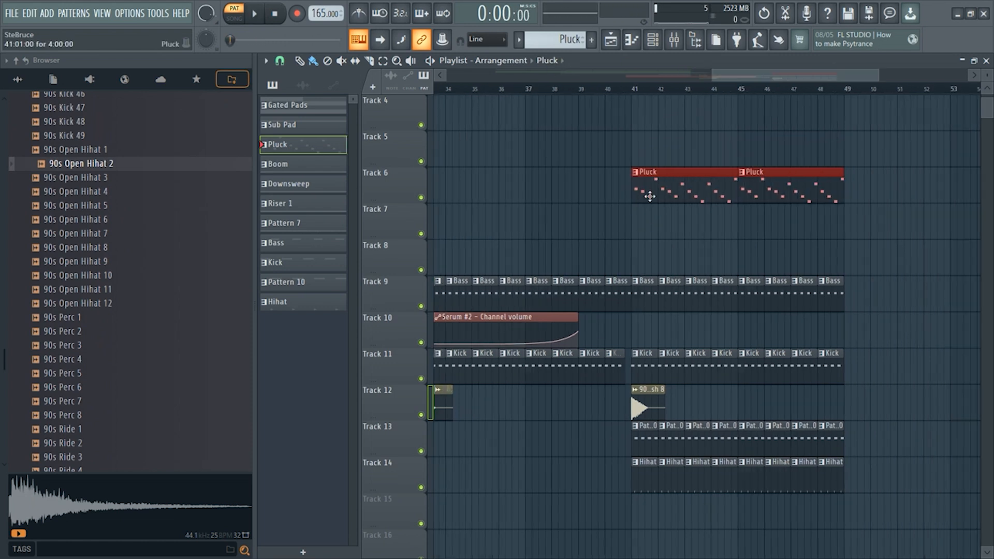
left_click_drag(780, 67, 756, 81)
scroll(756, 82, "down", 3)
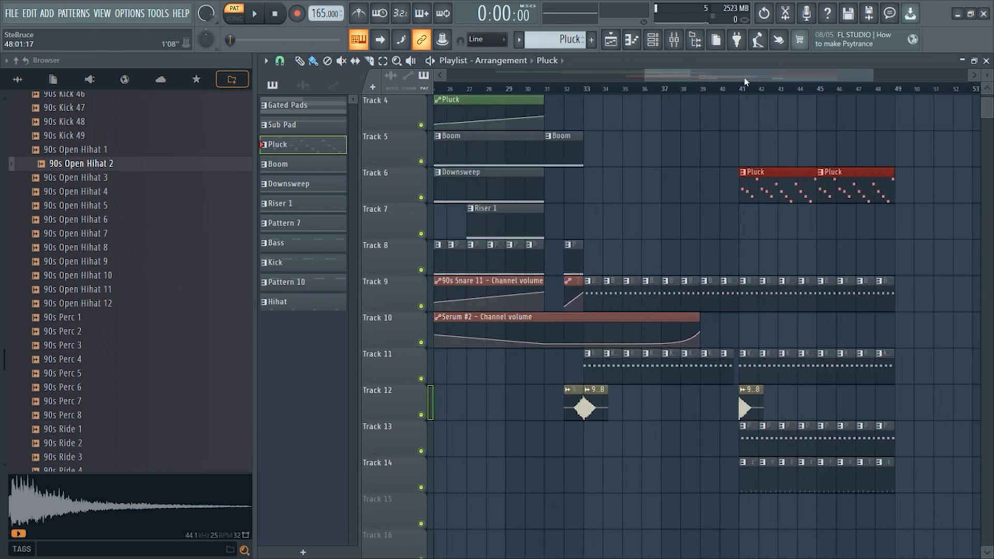
left_click(545, 93)
key("space")
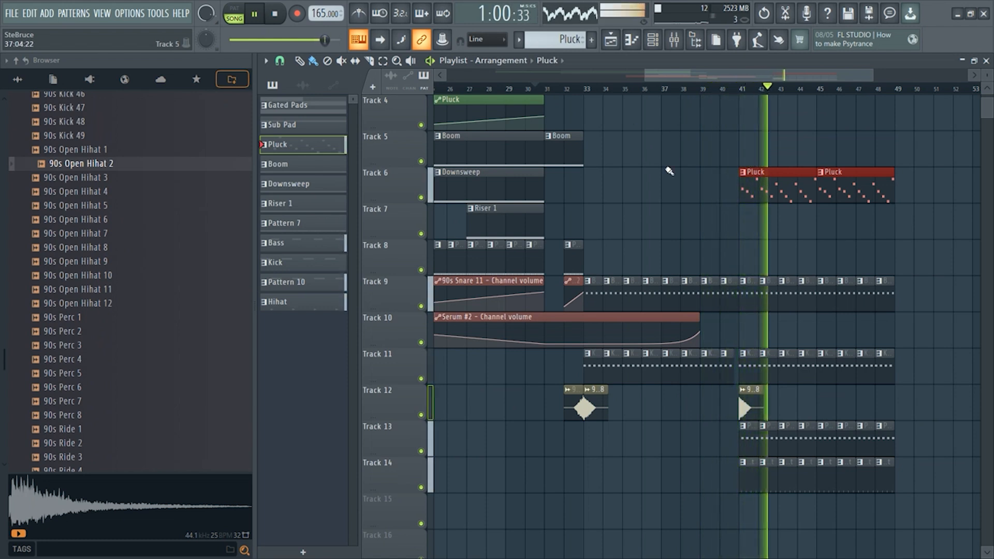
left_click(697, 213)
key("space")
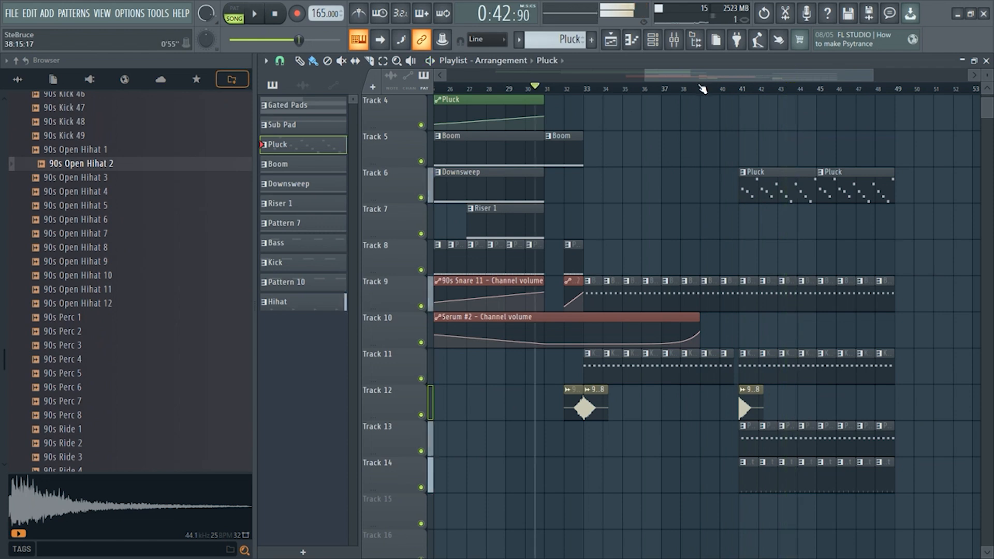
Extend the Pluck automation clip on Track 4 to bar 49 with a straight ramp down to 23% at bar 41, and play from just before bar 40
left_click_drag(557, 103, 905, 113)
left_click(749, 137)
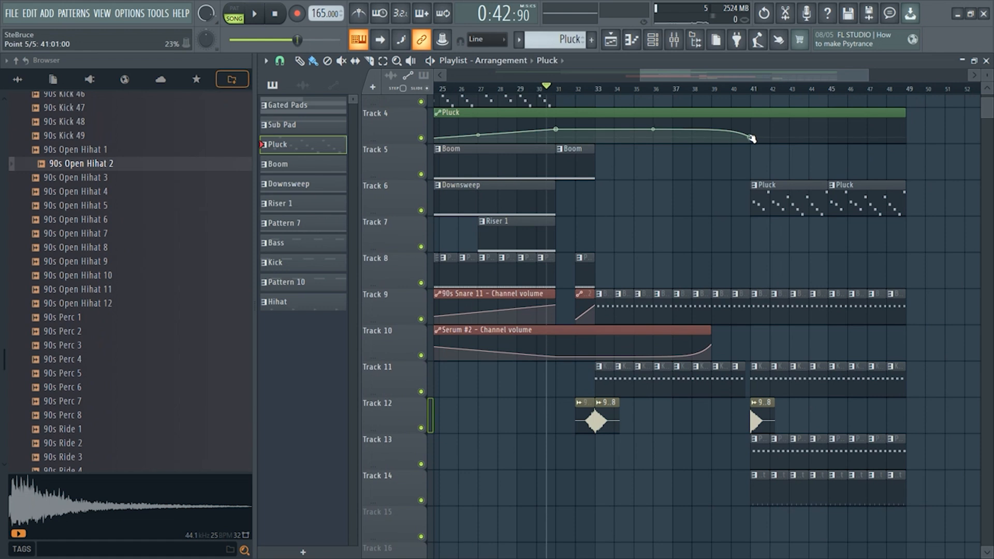
right_click(654, 129)
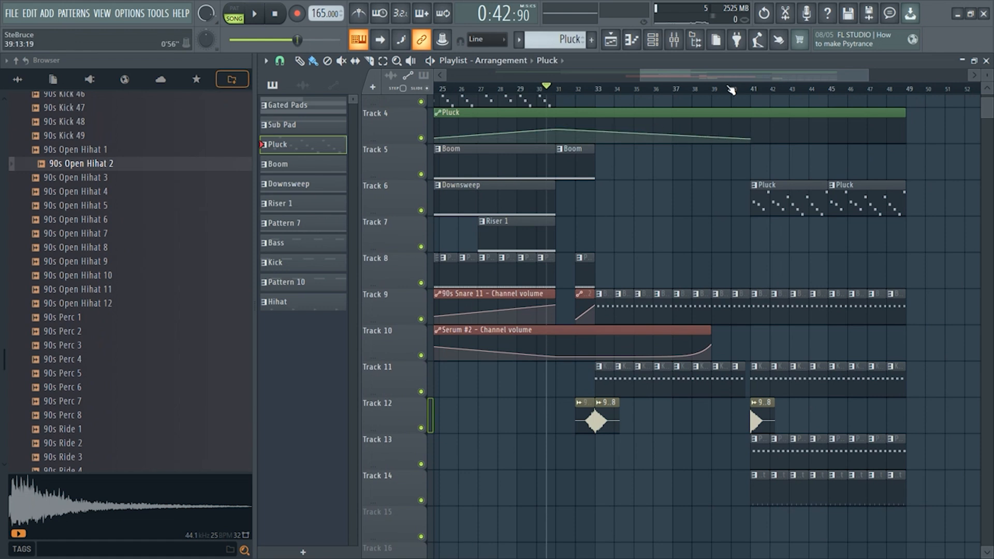
left_click(728, 88)
key("space")
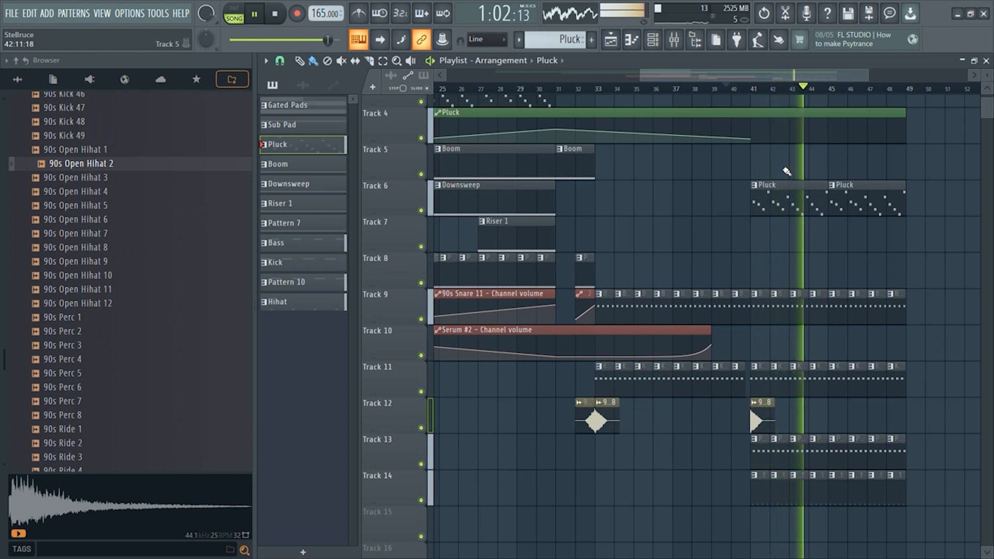
In the Pluck pattern's Serum #3 effects, set the reverb low cut to 30% while checking the sound
key("space")
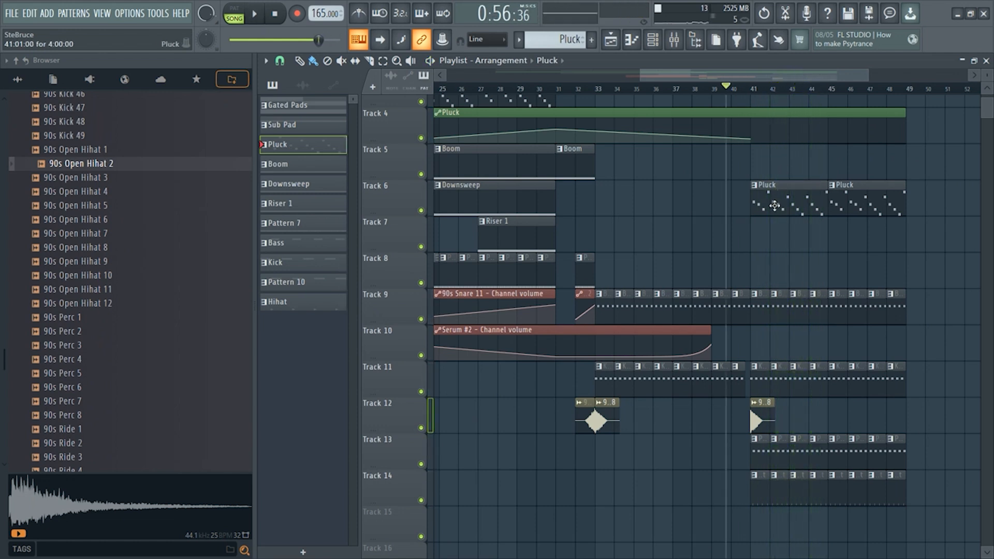
double_click(774, 205)
key("F6")
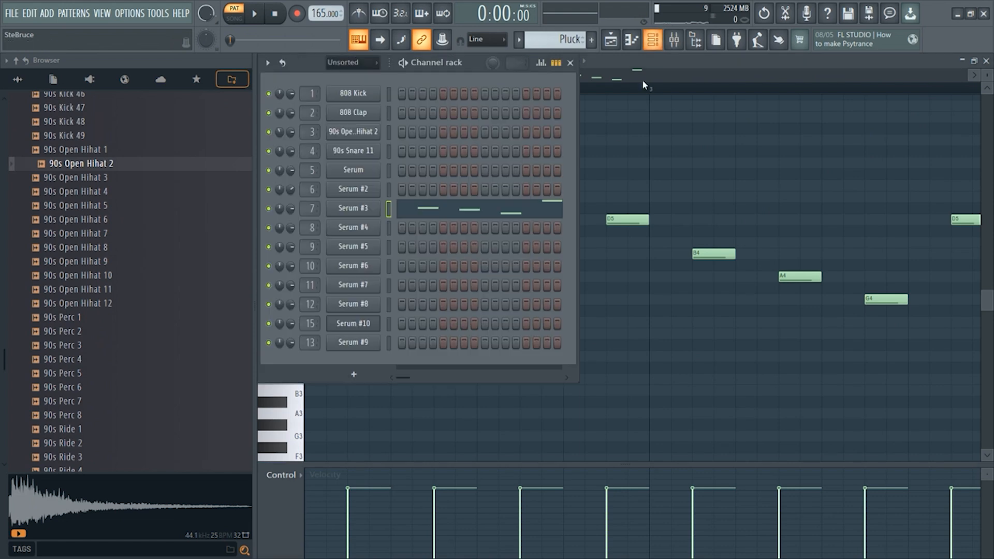
left_click(339, 208)
left_click(415, 153)
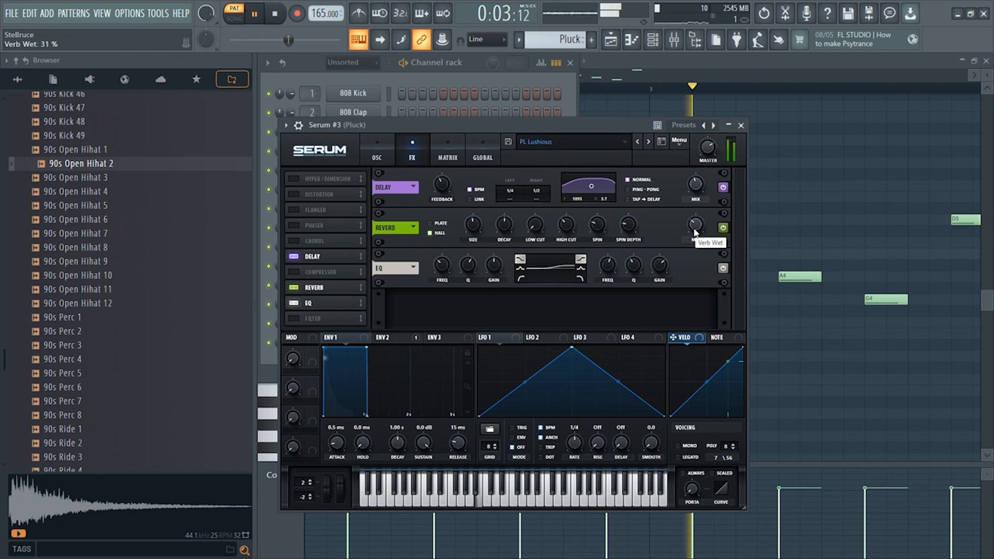
key("space")
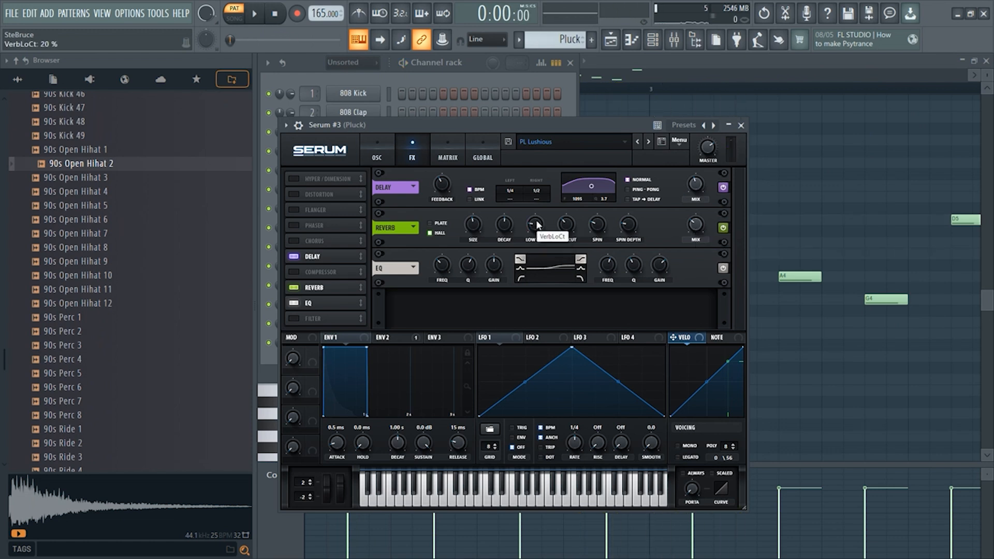
scroll(537, 230, "up", 5)
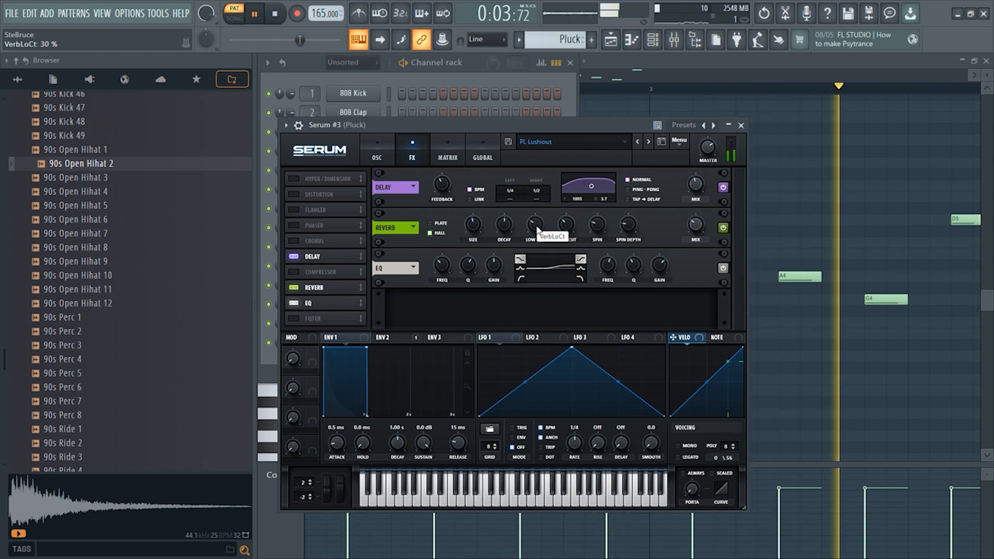
Play the arrangement in song mode from just before bar 40 into the drop, and stop playback
left_click(238, 23)
left_click(720, 89)
key("space")
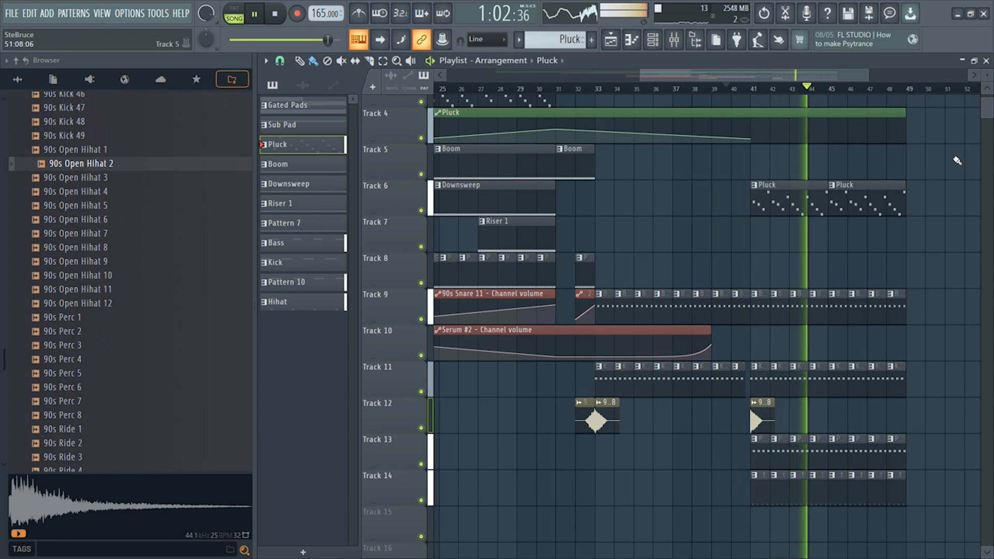
key("space")
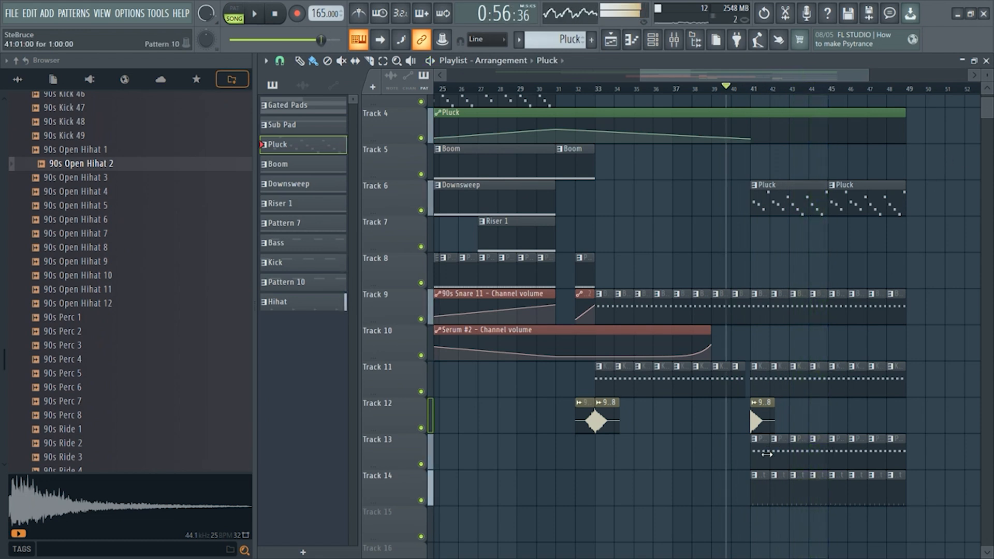
Play Pattern 10 on its own and examine the effects of its Serum #10 instrument
double_click(768, 453)
left_click(236, 12)
key("space")
key("space")
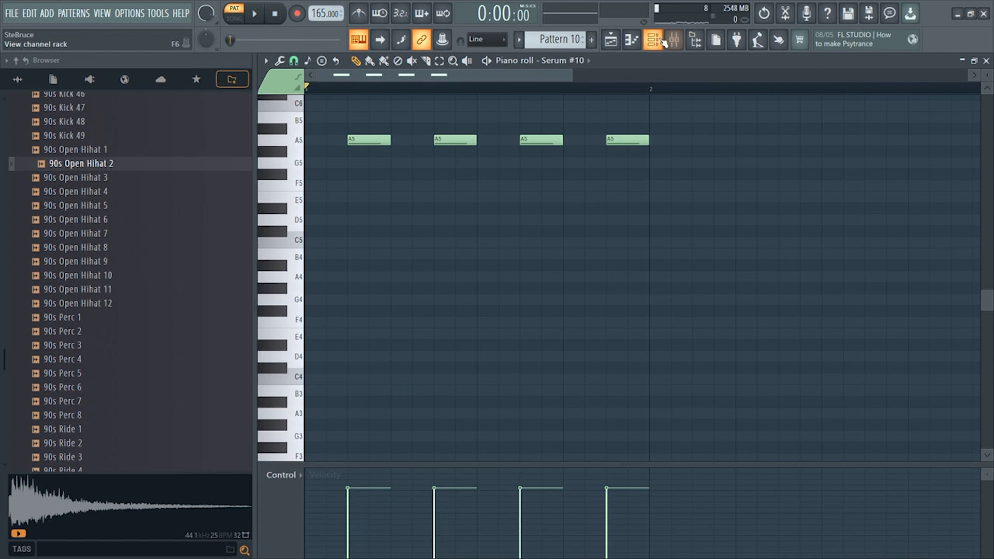
left_click(662, 40)
left_click(351, 323)
key("space")
left_click(425, 197)
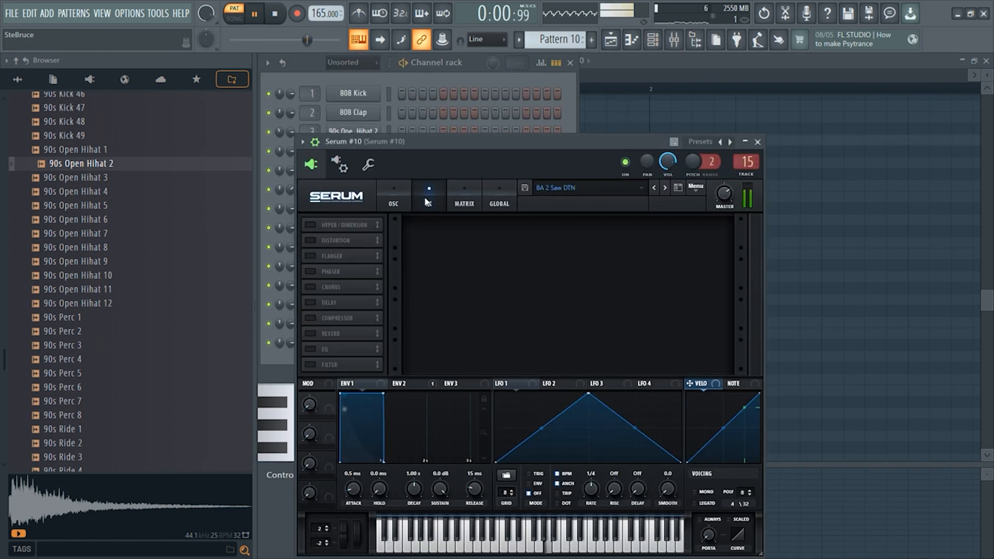
key("space")
Add Fruity WaveShaper to slot 1 of the Serum #10 mixer track and bend its curve slightly upward at the midpoint
left_click(673, 41)
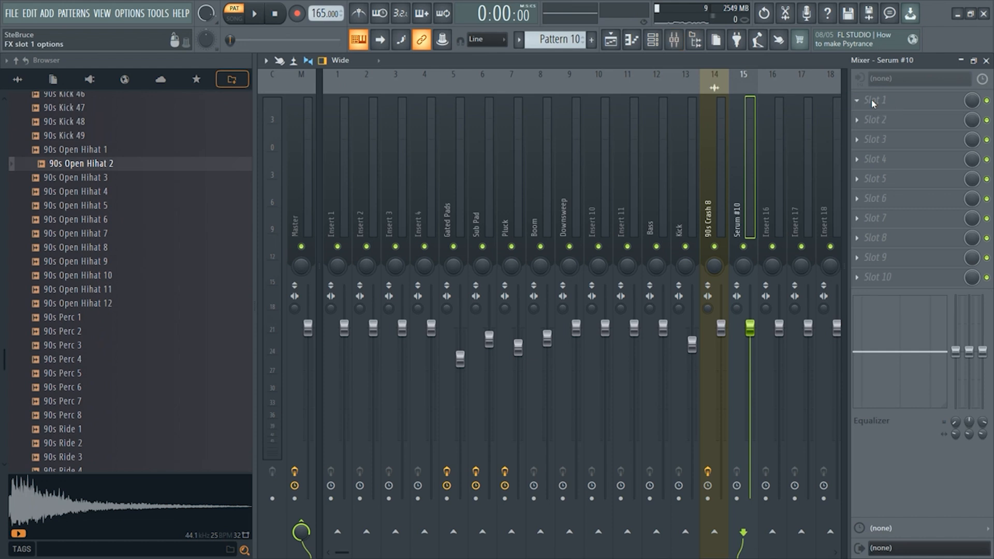
left_click(873, 103)
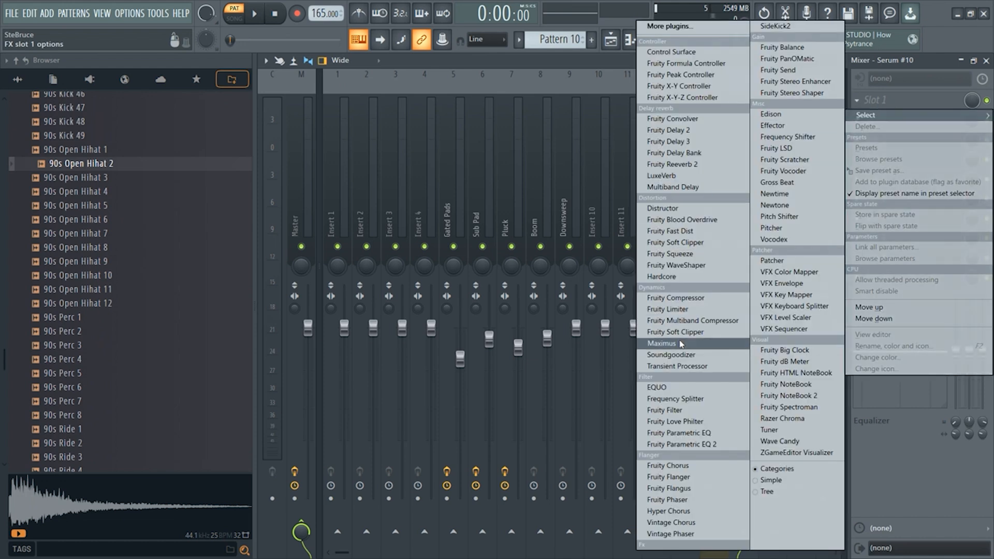
left_click(673, 265)
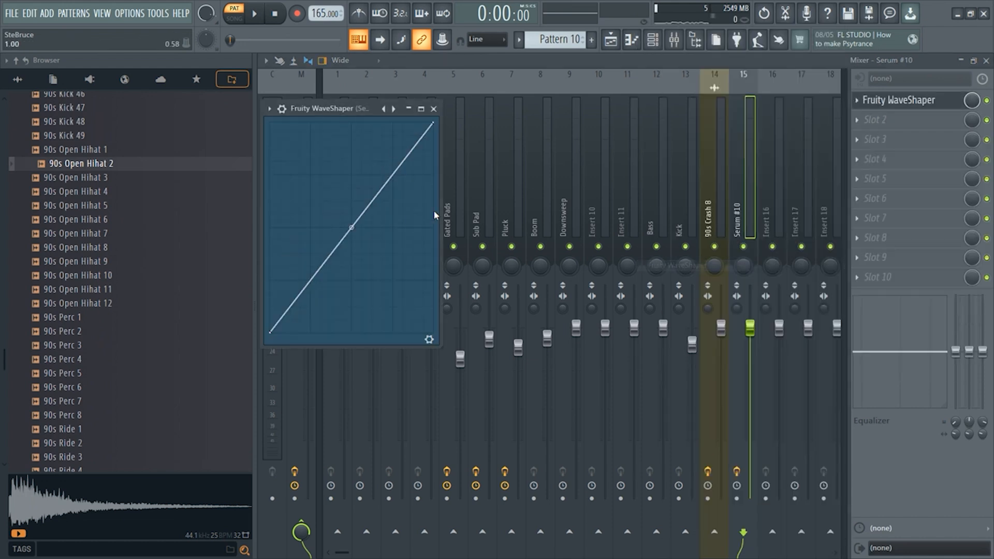
key("space")
left_click_drag(352, 227, 352, 204)
key("space")
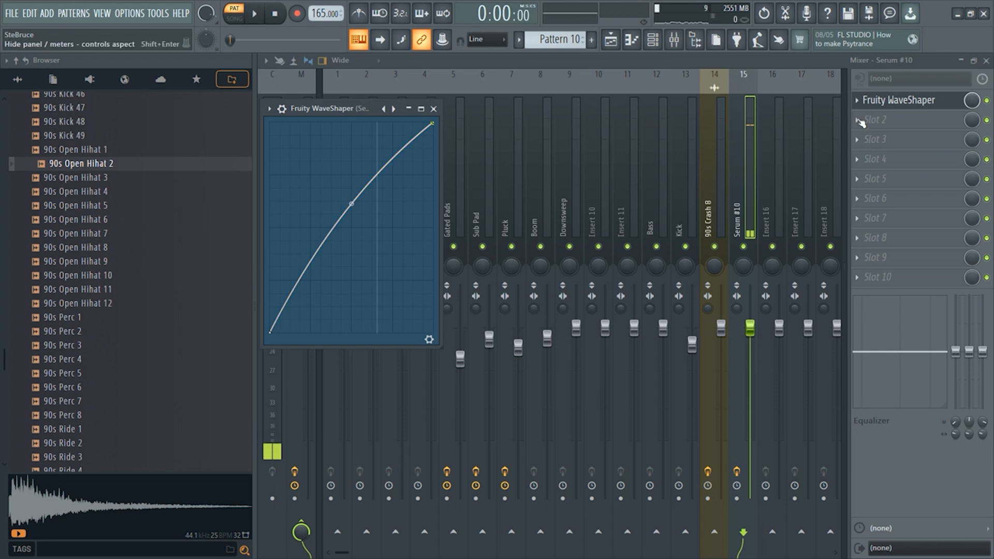
Add Fruity Parametric EQ 2 to slot 2 and cut the lows with a steep band 1 high-pass at about 100 Hz
left_click(860, 121)
left_click(704, 444)
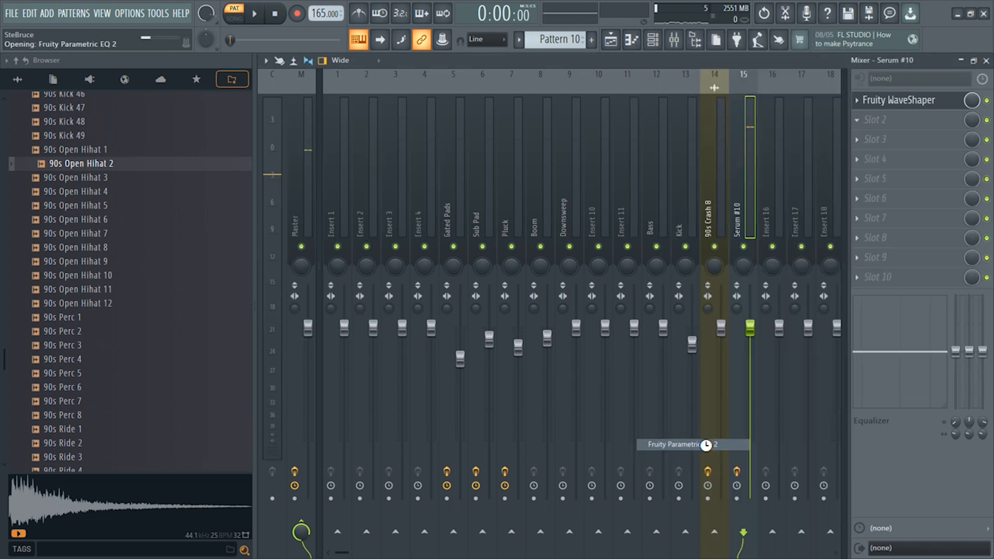
left_click_drag(642, 145, 641, 155)
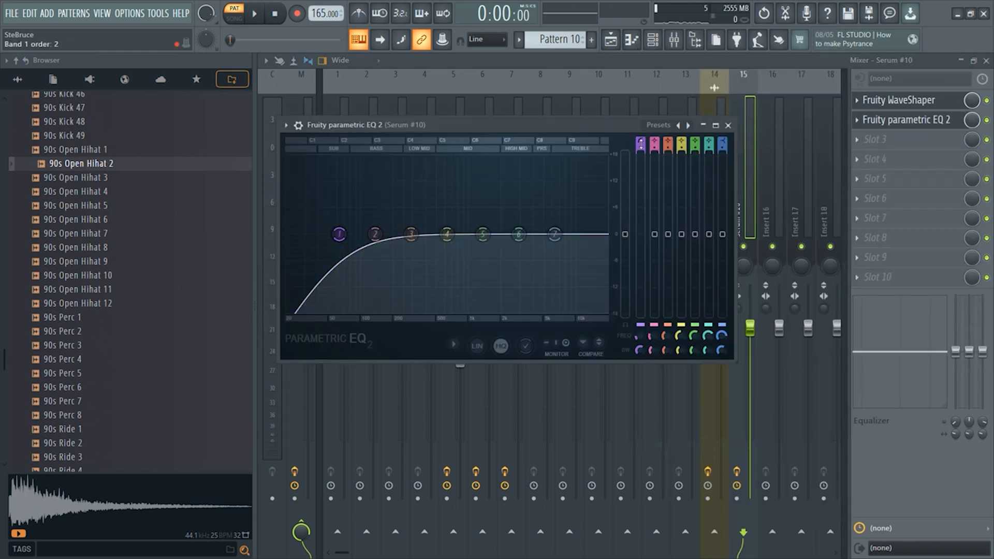
left_click_drag(339, 234, 367, 234)
key("space")
key("space")
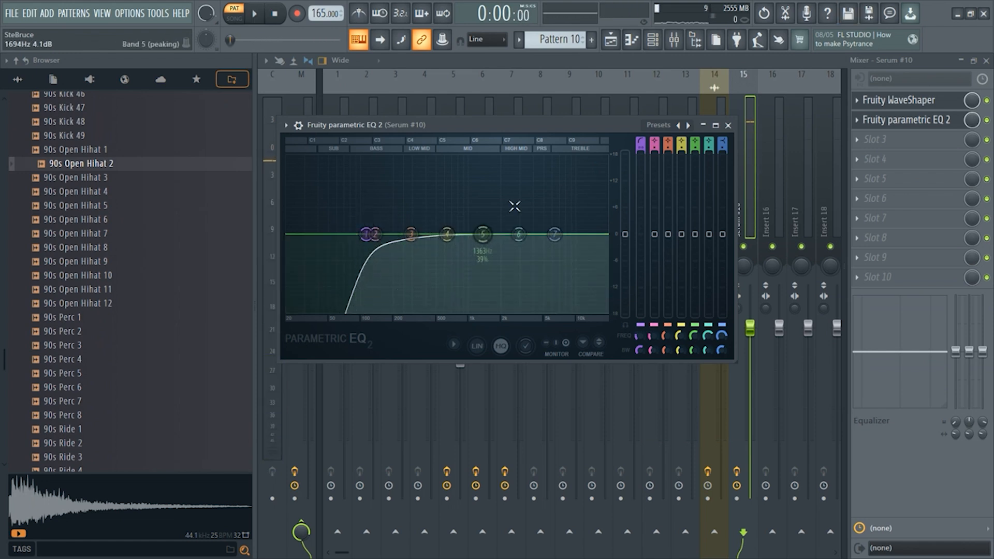
Slightly boost EQ bands 5 and 6 for more highs, and lower the Serum #10 mixer track volume to about 91%
key("space")
left_click_drag(490, 232, 558, 219)
left_click_drag(555, 235, 556, 235)
left_click_drag(751, 330, 750, 337)
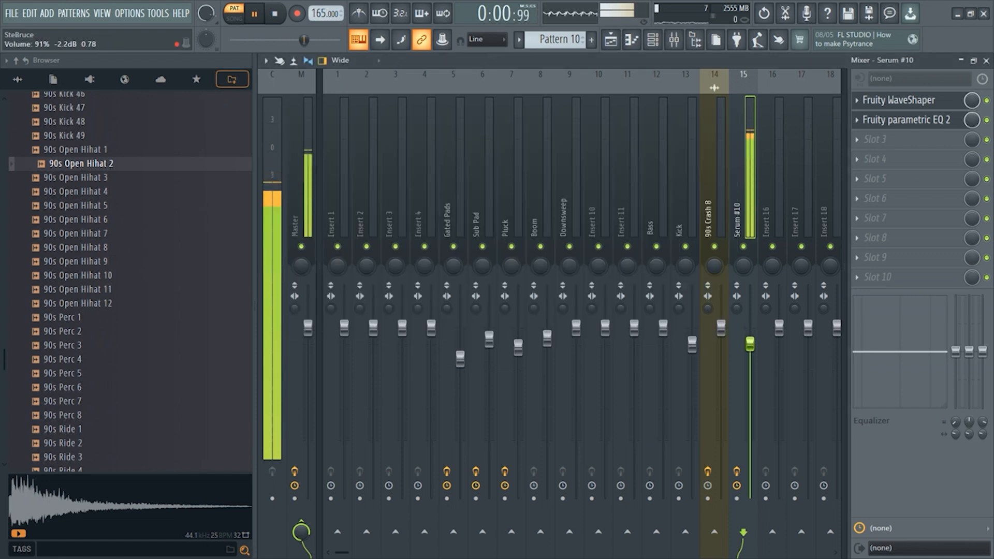
key("space")
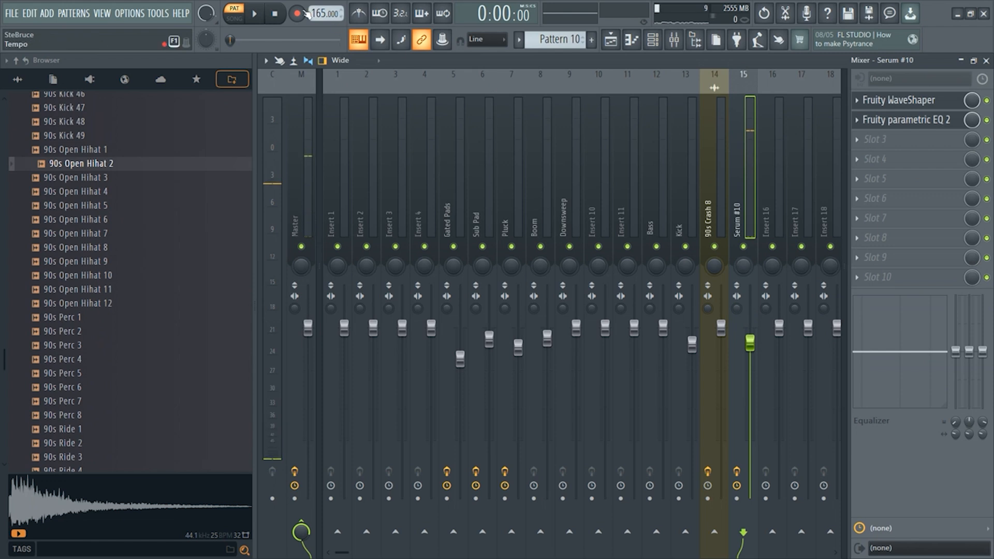
Play the arrangement from bar 41 in song mode while checking the Serum #10 level against the other mixer tracks
left_click(234, 19)
key("F5")
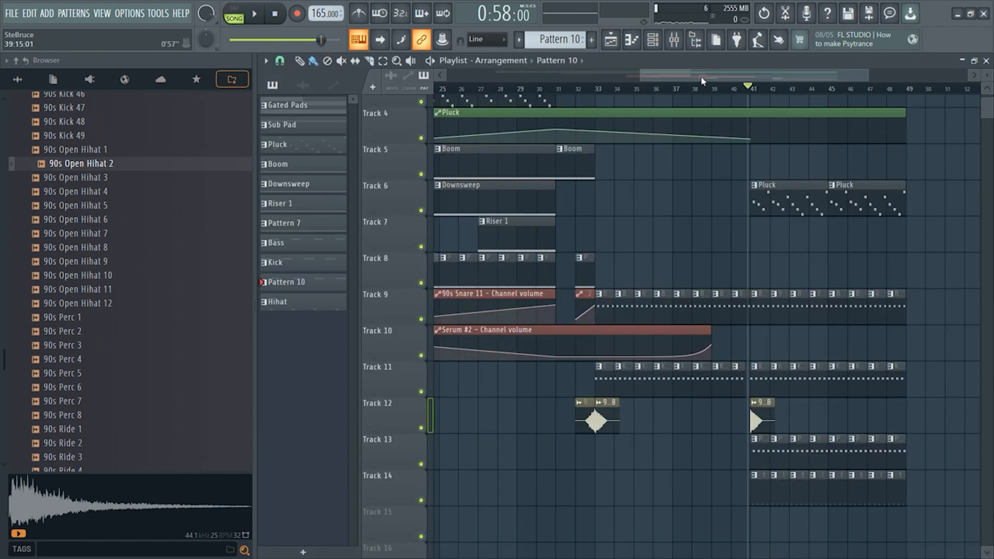
left_click_drag(701, 78, 750, 78)
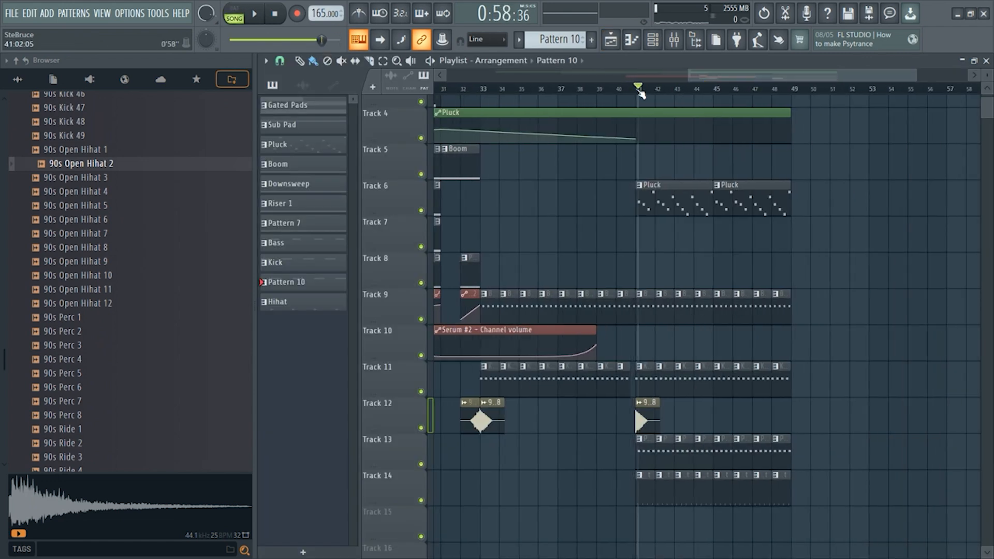
left_click(672, 41)
key("space")
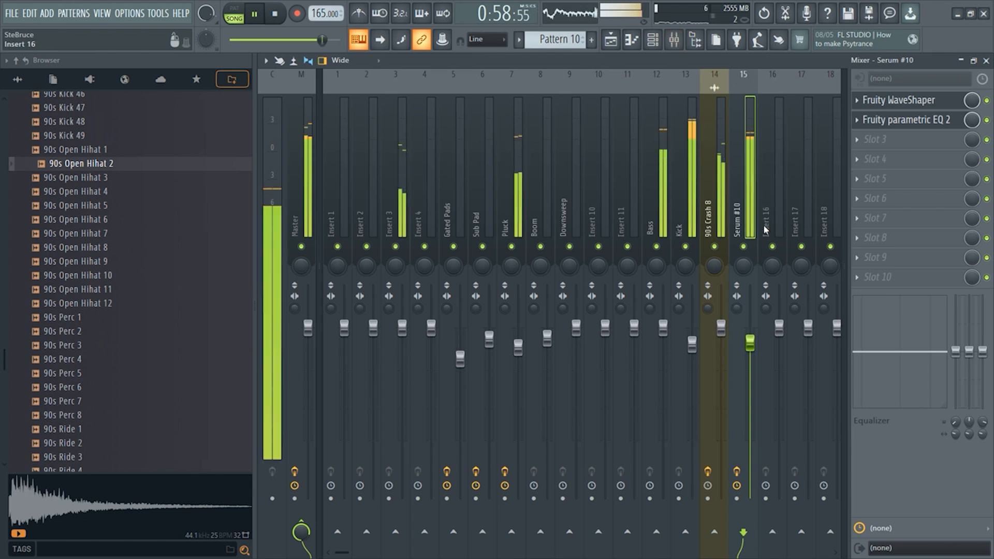
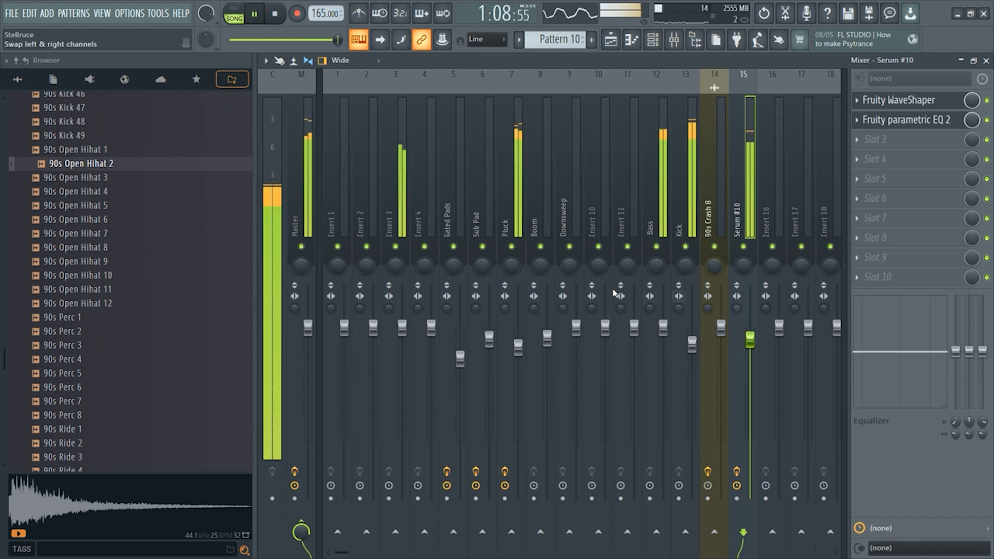
key("space")
Place two Gated Pads clips on Track 7 from bar 41 to bar 49, and play from just before bar 40
key("F5")
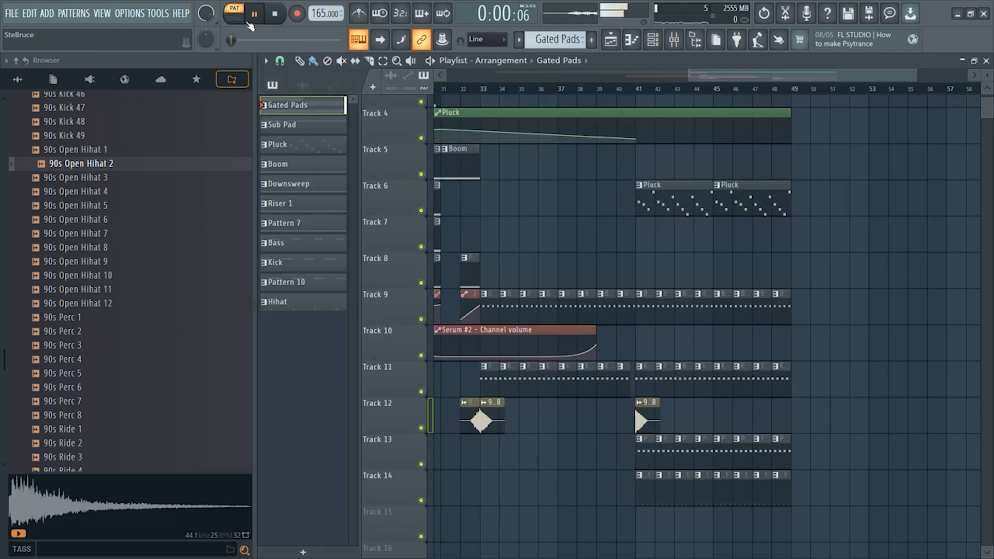
left_click_drag(642, 242, 725, 241)
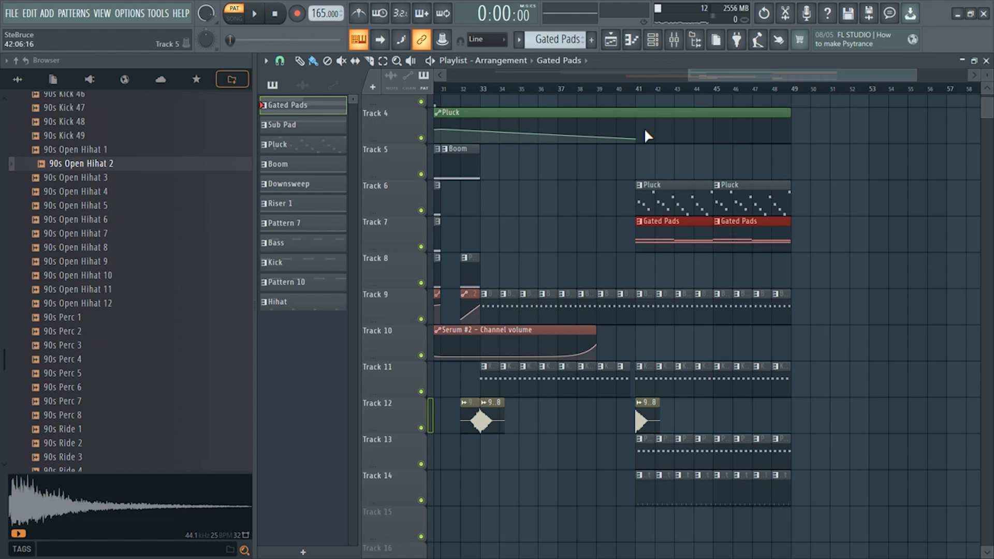
left_click(621, 91)
key("space")
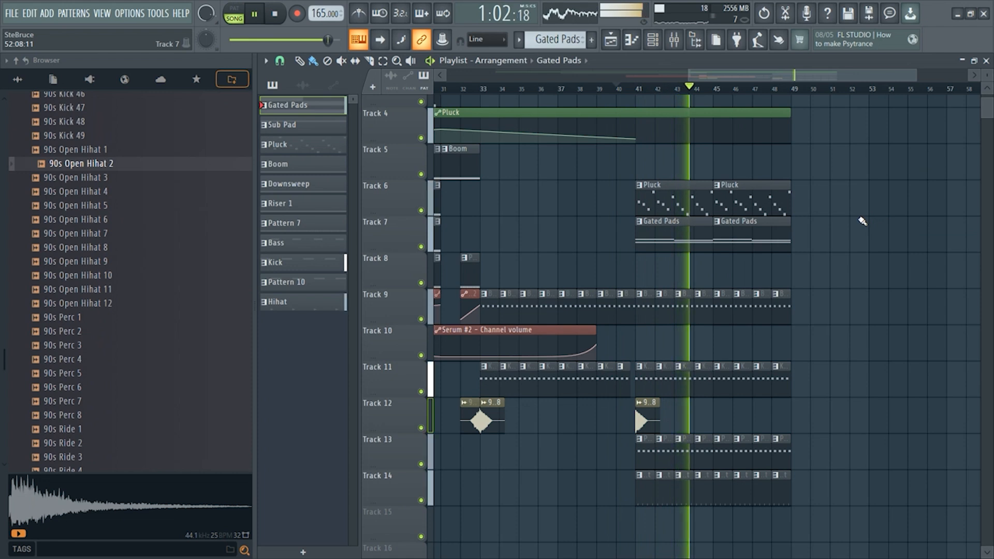
Try the drop without the two Pluck clips on Track 6, and undo their deletion
right_click(700, 200)
right_click(761, 201)
key("space")
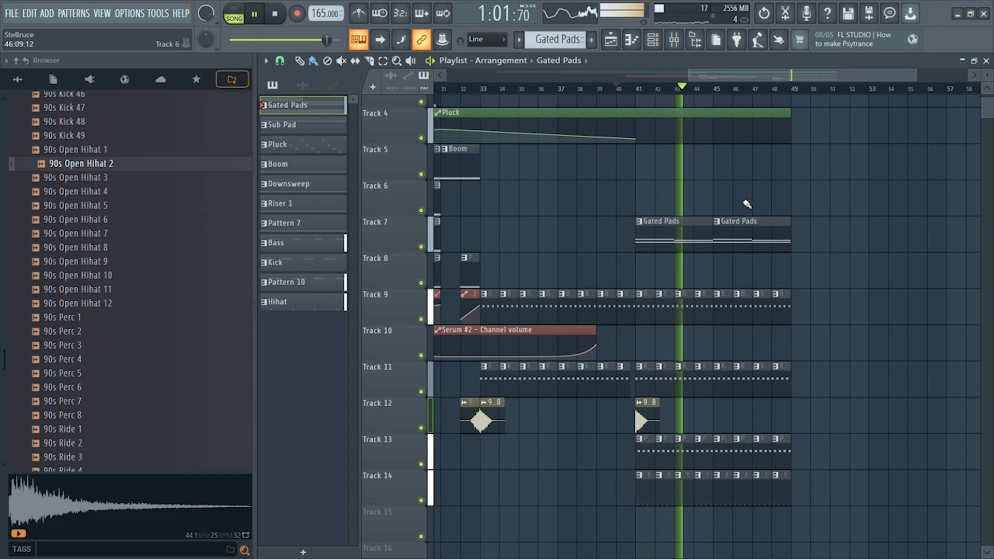
key("ctrl+z")
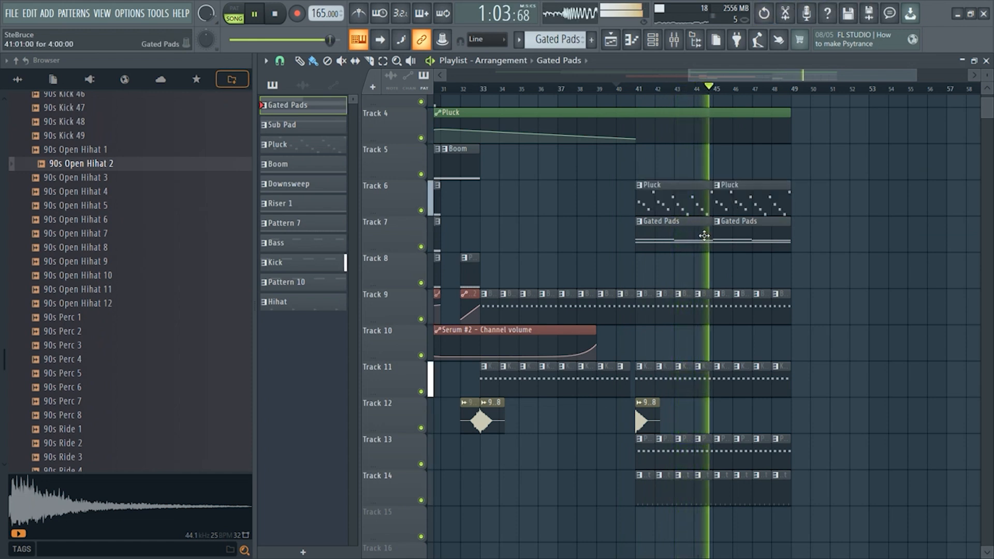
Delete the two Gated Pads clips on Track 7, play the drop, and stop playback
right_click(704, 236)
right_click(772, 238)
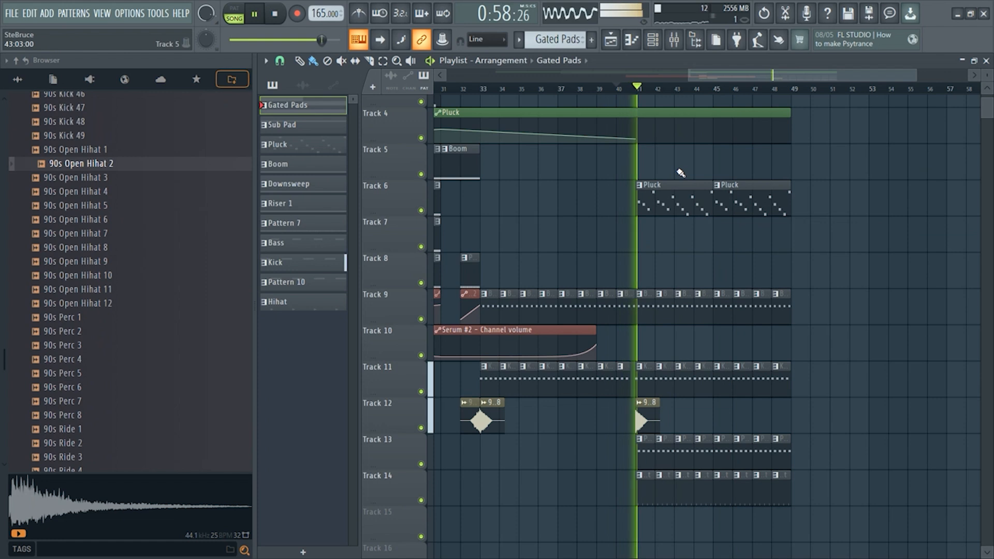
key("space")
Close the playlist and create a new empty pattern named Acid
left_click_drag(732, 80, 591, 83)
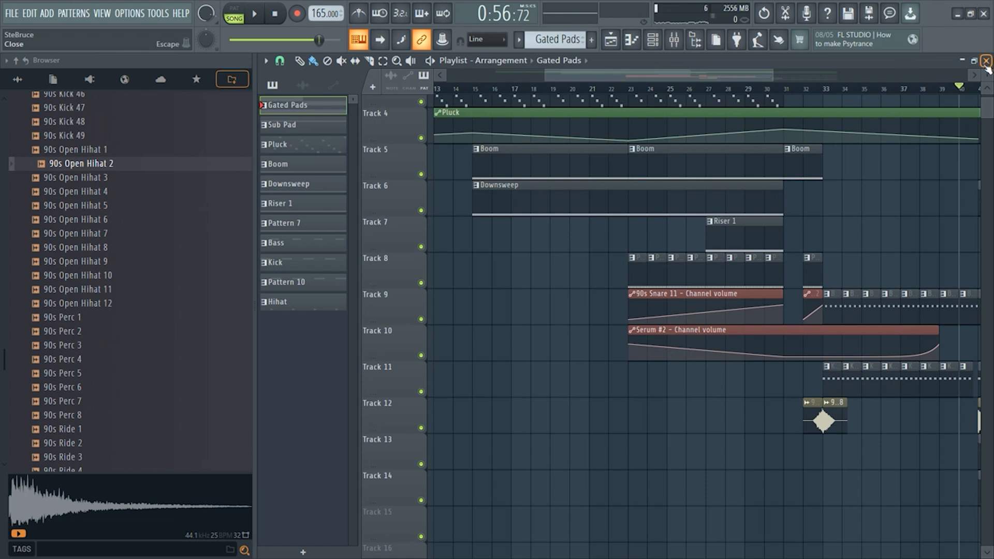
left_click(986, 61)
left_click(526, 44)
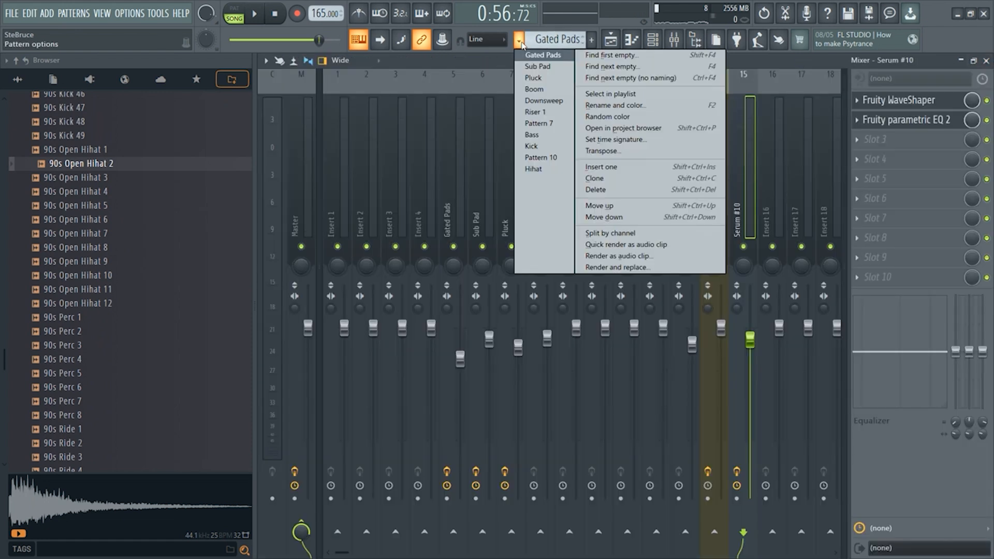
left_click(625, 65)
type("Acid")
key("Return")
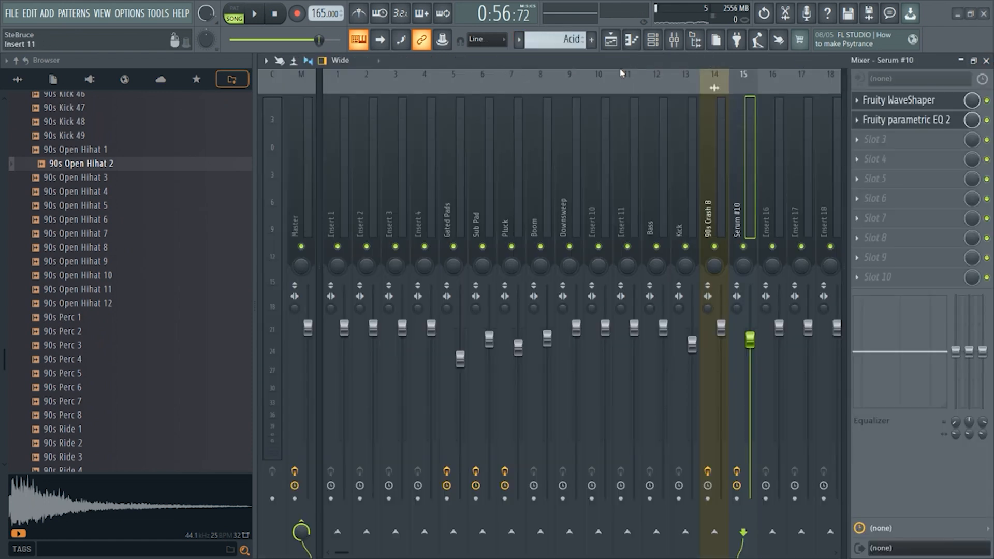
Close the mixer and add a new Serum channel to the channel rack
left_click(986, 62)
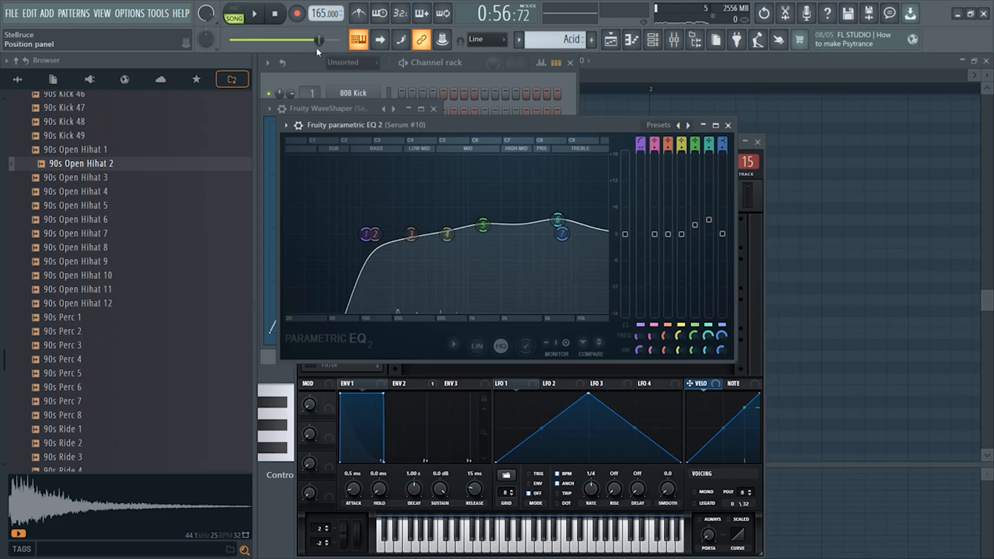
left_click(424, 78)
left_click(353, 374)
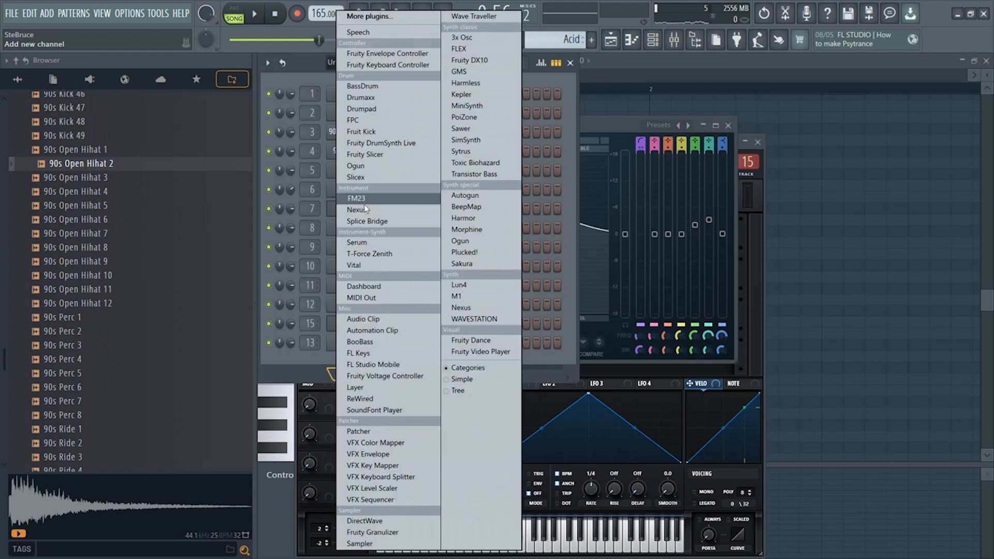
left_click(363, 243)
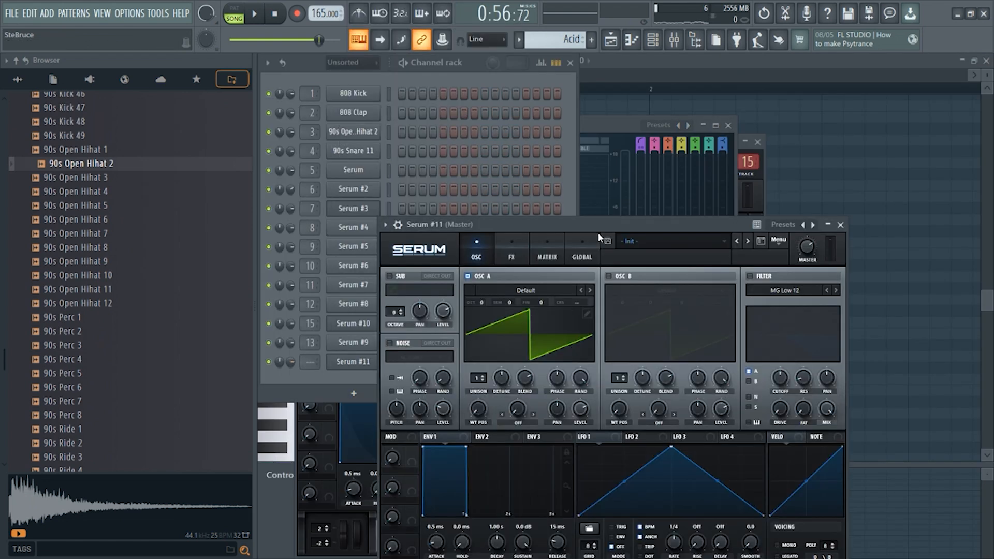
Load the PD Sulphuric preset from the RR Hard Trance Vol 2 user bank into the new Serum
left_click(598, 140)
mouse_move(606, 269)
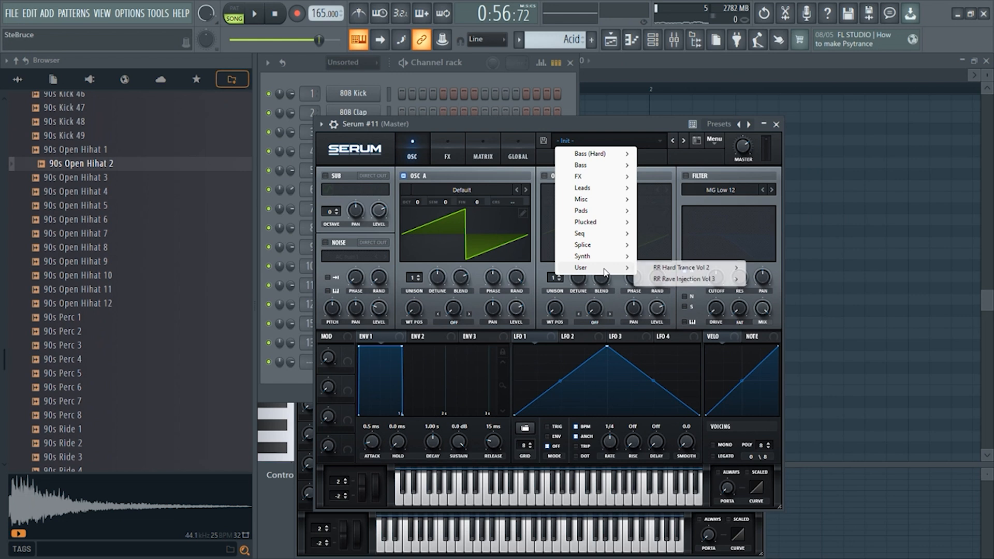
mouse_move(675, 272)
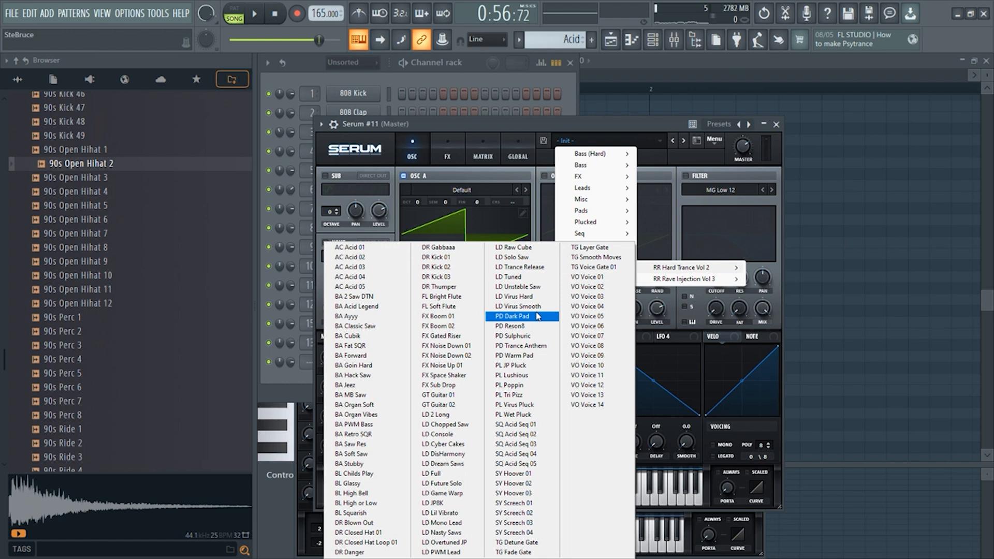
left_click(520, 336)
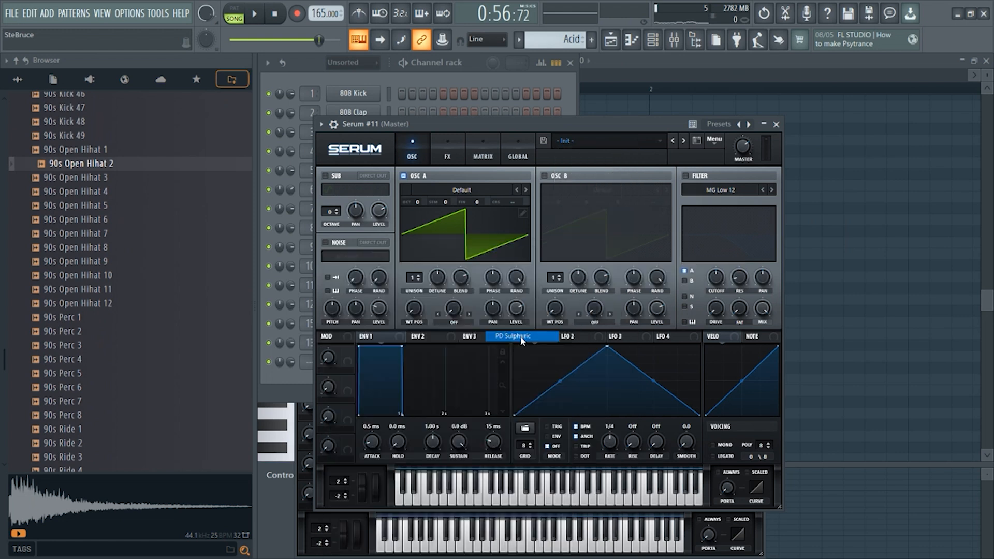
left_click(438, 83)
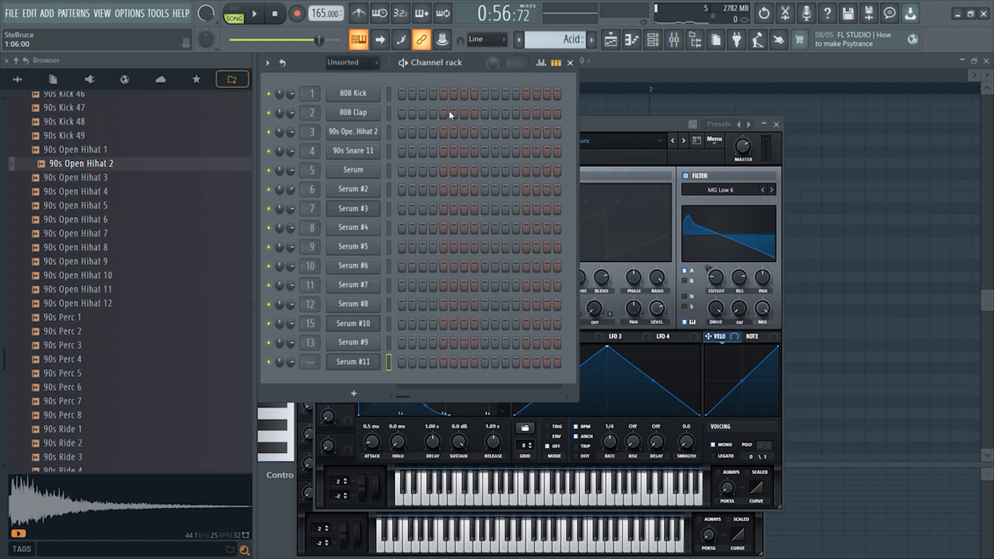
Draw a single A4 note one bar long at the start of the Acid pattern on the Serum #11 channel
right_click(353, 363)
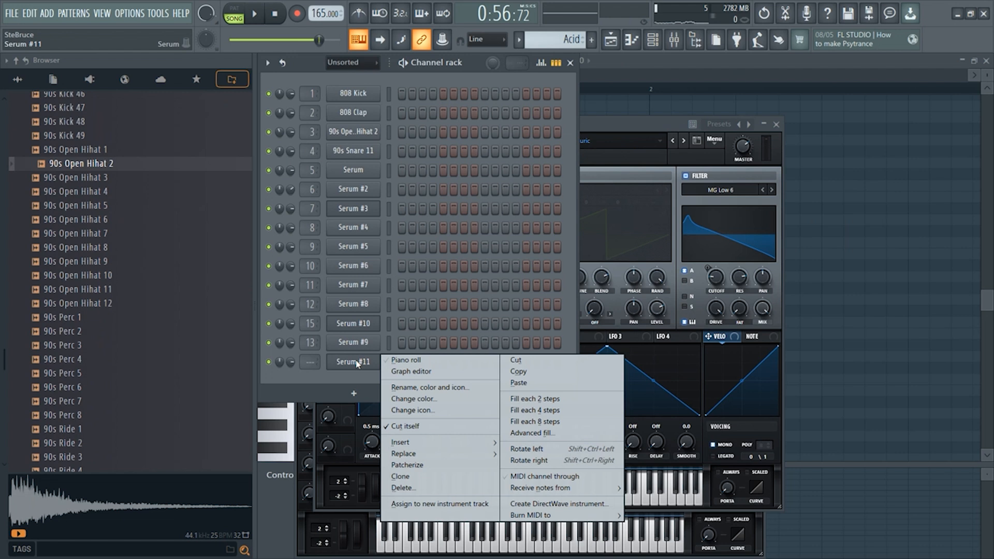
left_click(399, 361)
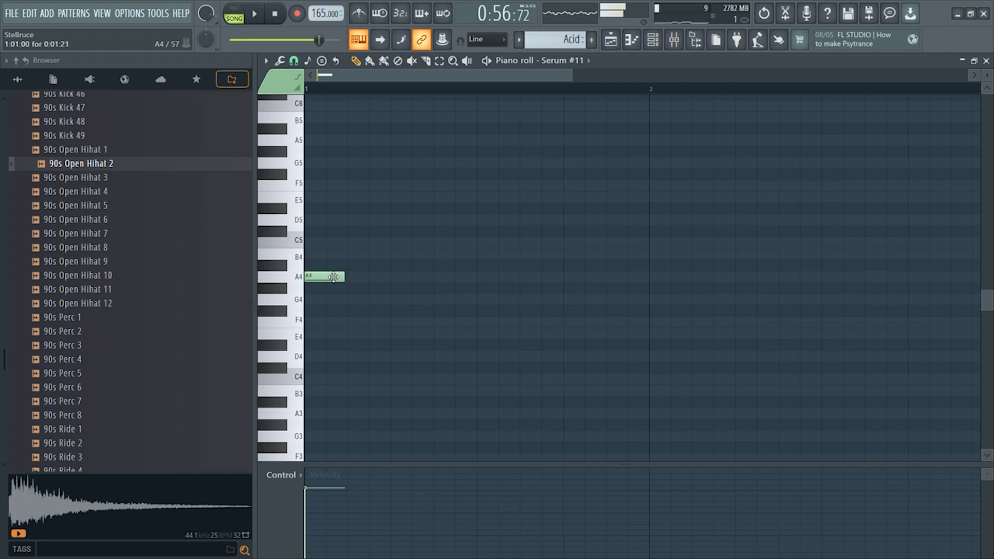
left_click_drag(343, 277, 569, 269)
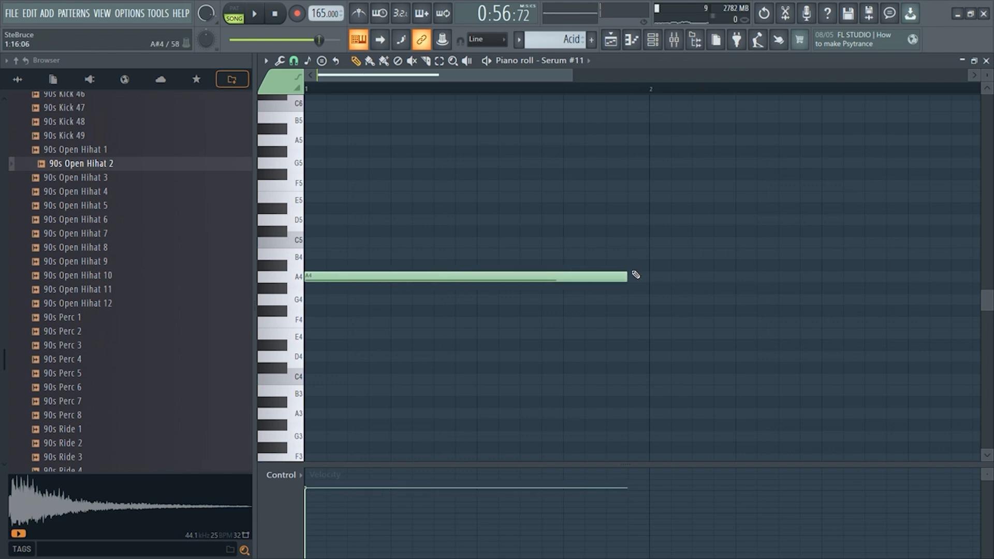
Place Acid clips on Track 13 at bars 23 and 27, playing the song from about bar 21
left_click(234, 16)
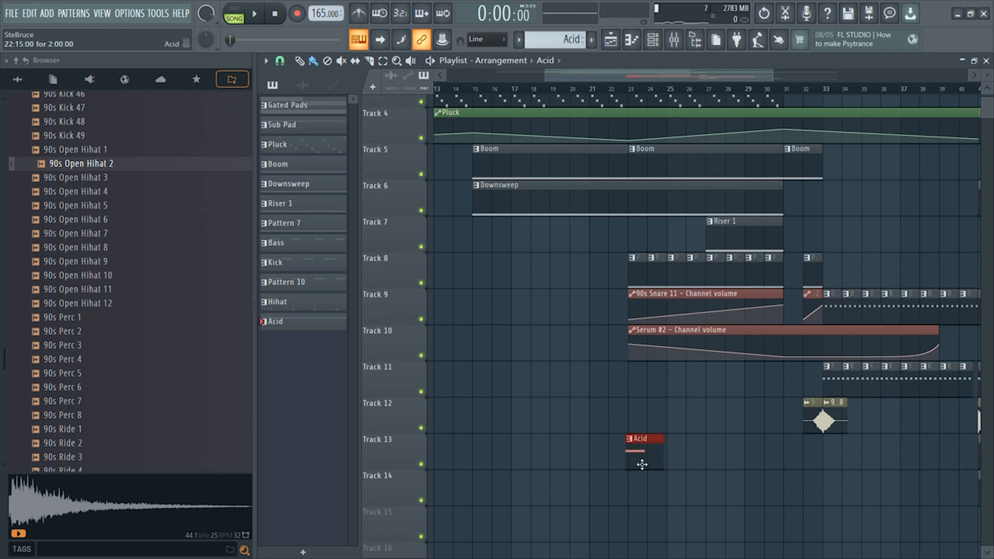
left_click(600, 89)
key("space")
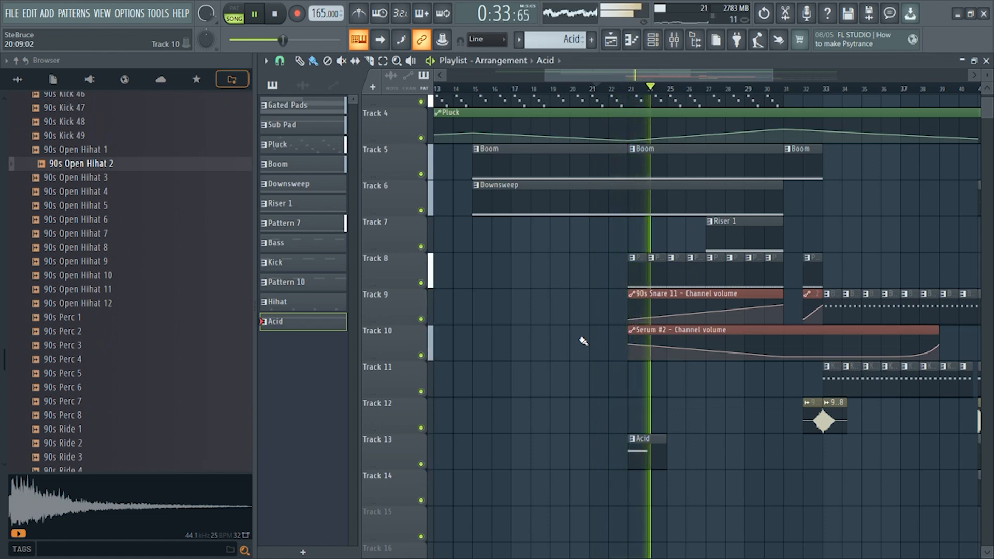
left_click(723, 453)
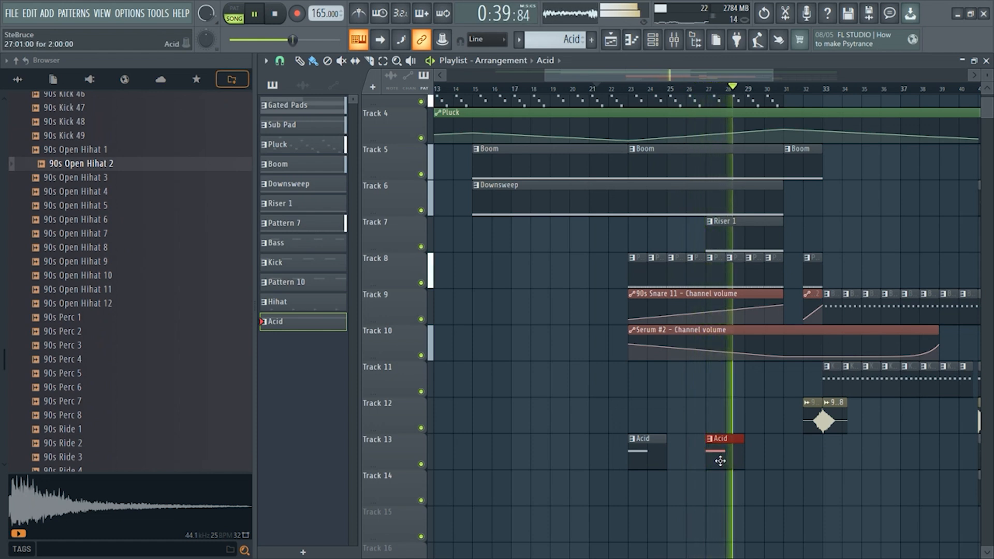
key("space")
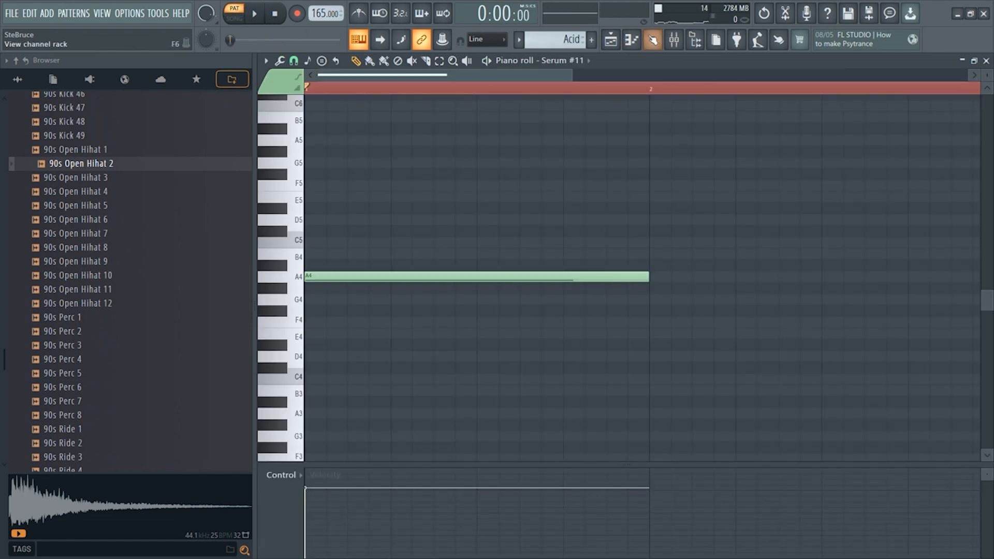
Route the Serum #11 channel to mixer track 16
left_click(653, 39)
left_click(364, 364)
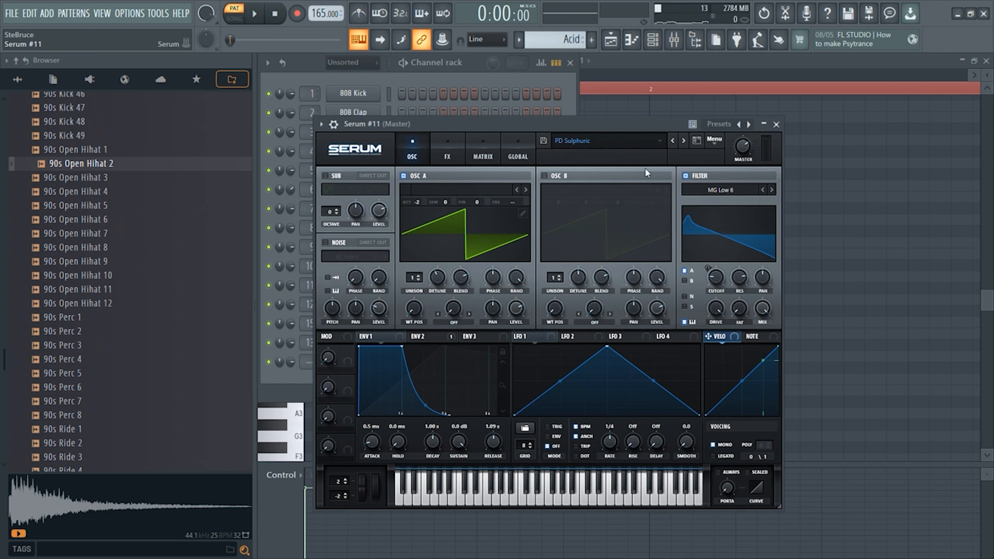
left_click(323, 124)
double_click(765, 147)
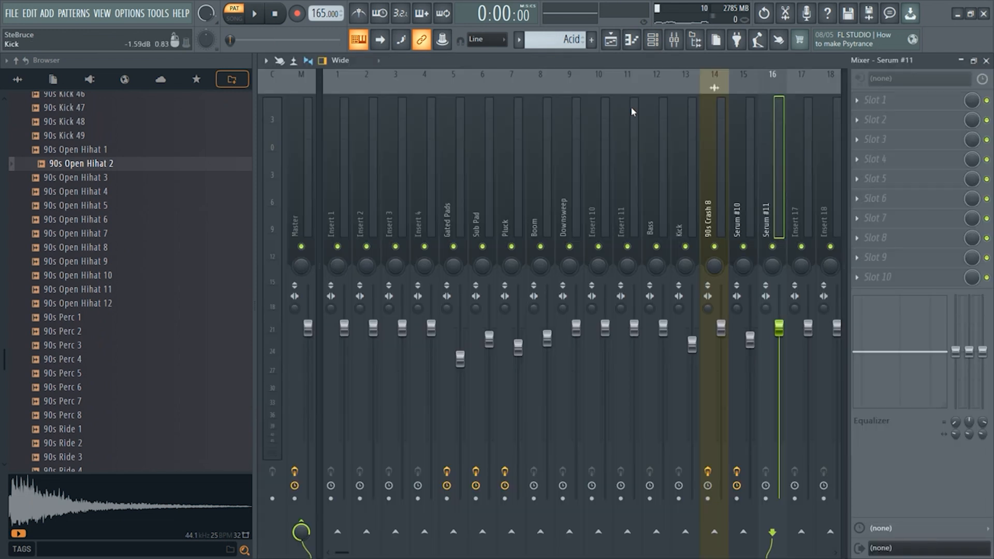
Load Fruity Parametric EQ 2 in the first effect slot of the Serum #11 mixer track while the pattern plays
key("space")
left_click(860, 101)
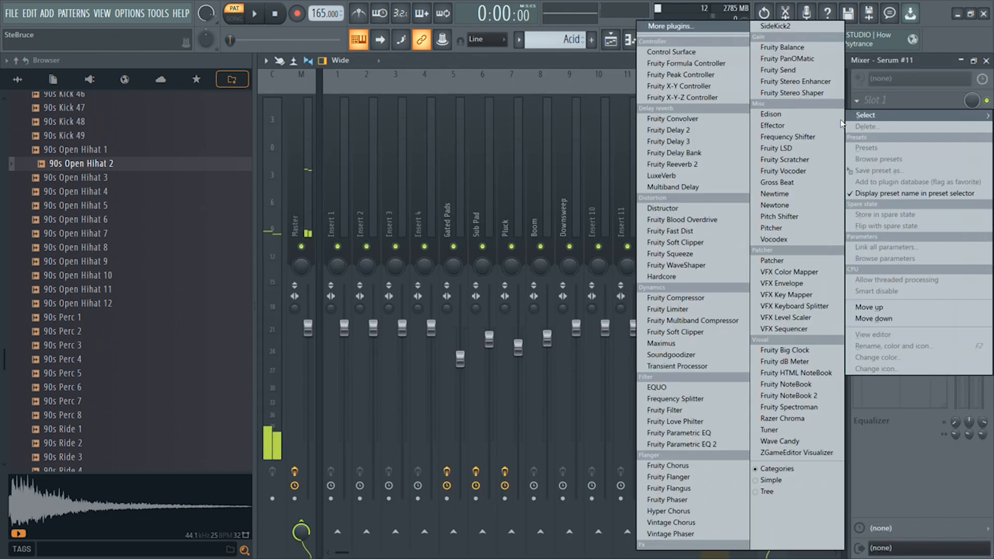
left_click(688, 443)
key("space")
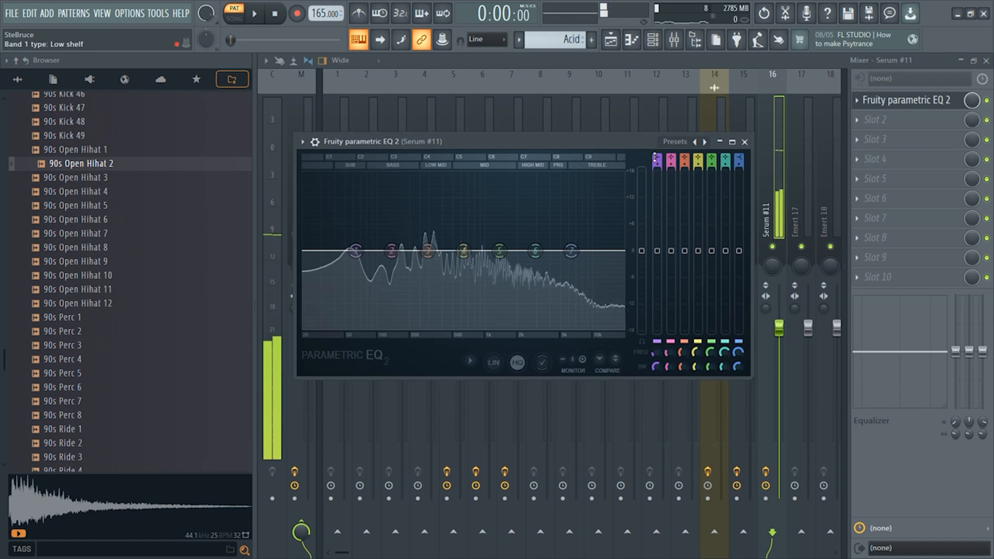
Cut the lows with a steep high-pass on EQ band 1, and boost band 5 narrowly by about 7 dB around 600 Hz
left_click(657, 161)
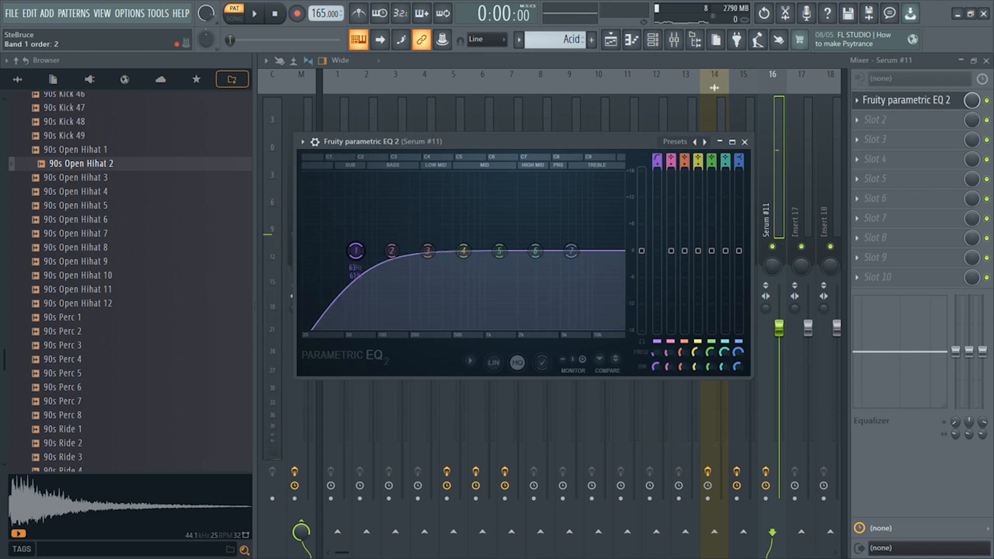
key("space")
left_click_drag(356, 251, 373, 251)
left_click_drag(500, 251, 460, 222)
left_click_drag(711, 371, 710, 384)
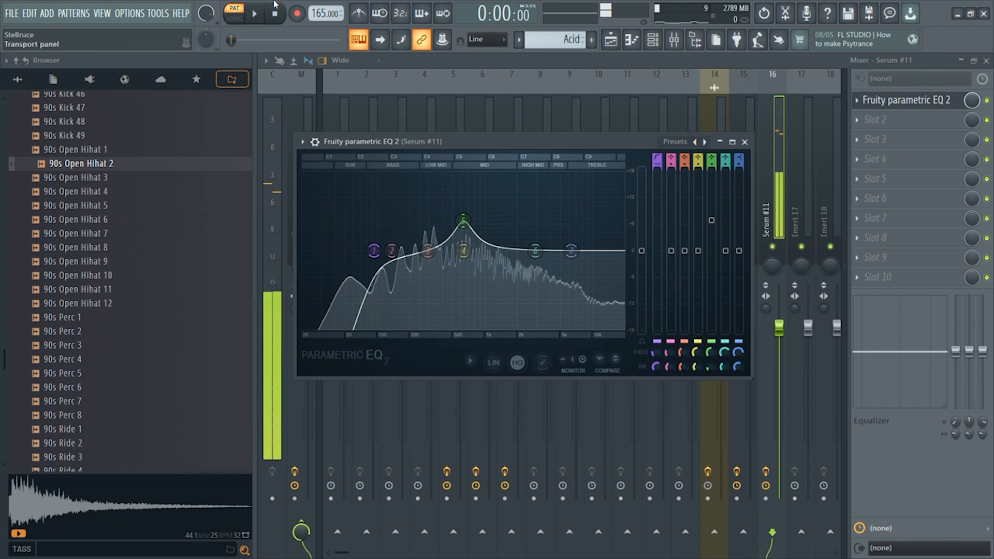
Add Fruity WaveShaper in the second effect slot and bend its curve slightly upward at the midpoint
key("space")
left_click(879, 120)
mouse_move(866, 135)
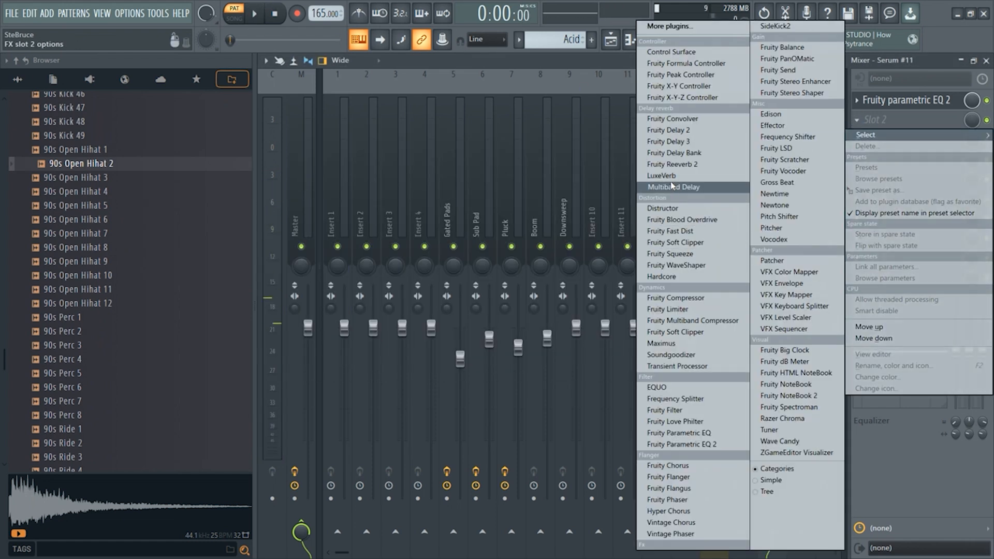
left_click(676, 265)
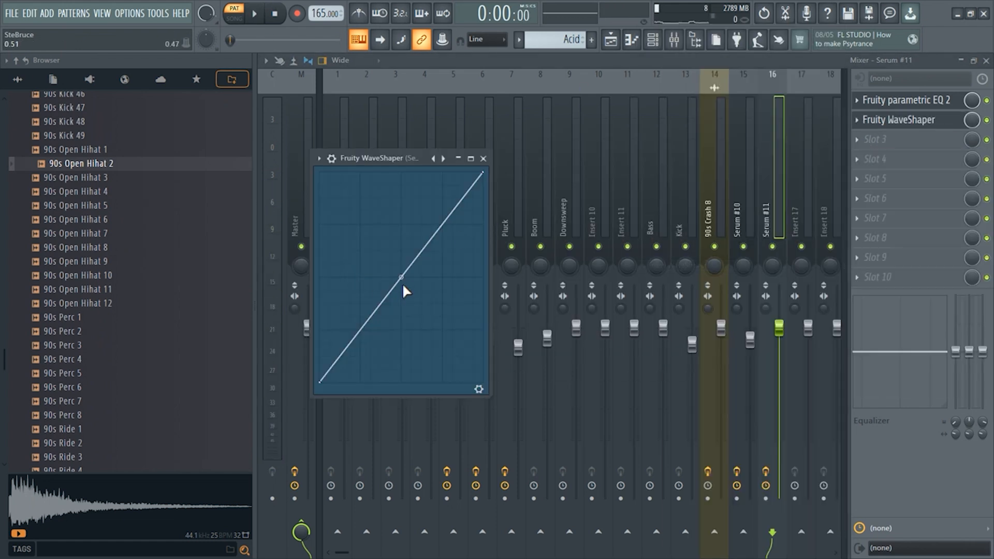
key("space")
left_click_drag(401, 233, 401, 245)
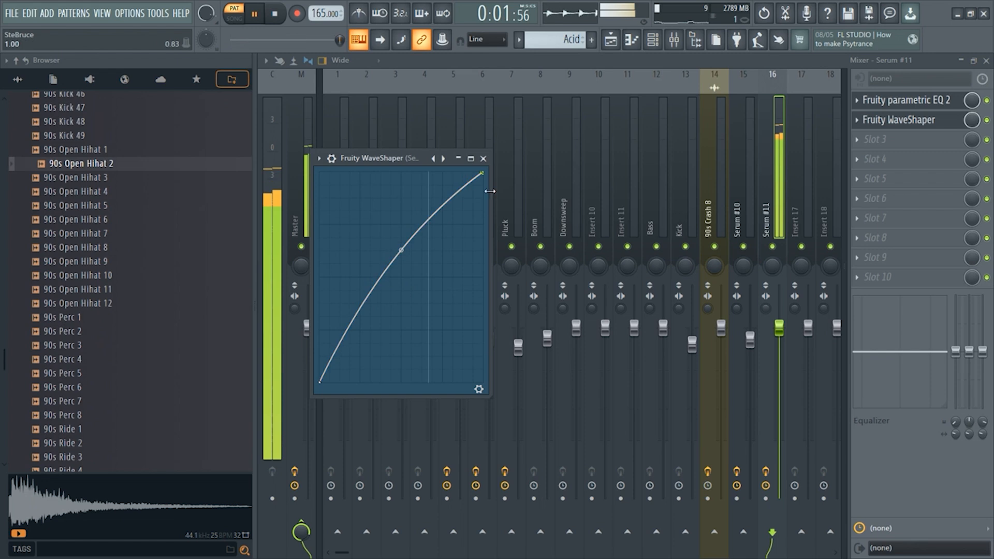
Close the WaveShaper and lower the Serum #11 mixer track volume to 95% (-1.2 dB)
left_click(483, 159)
key("space")
left_click_drag(783, 333, 783, 339)
key("space")
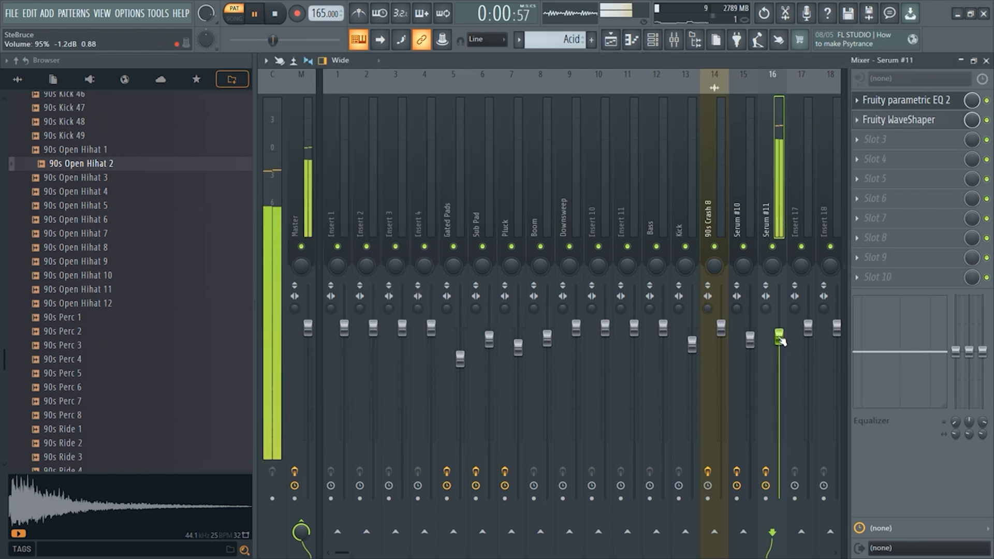
Play the song from just before bar 22 and add a third Acid clip on Track 13 at bar 31
key("l")
key("F5")
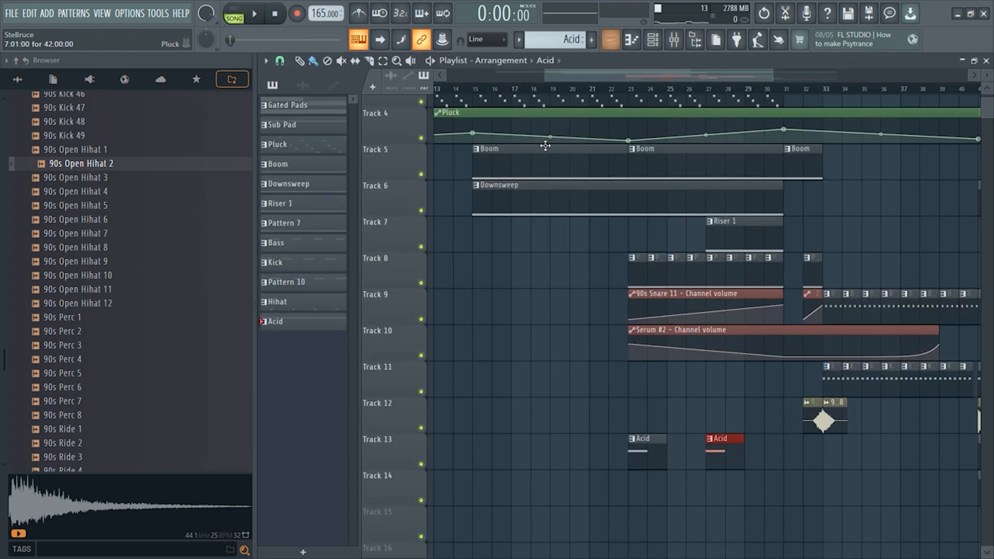
left_click(610, 89)
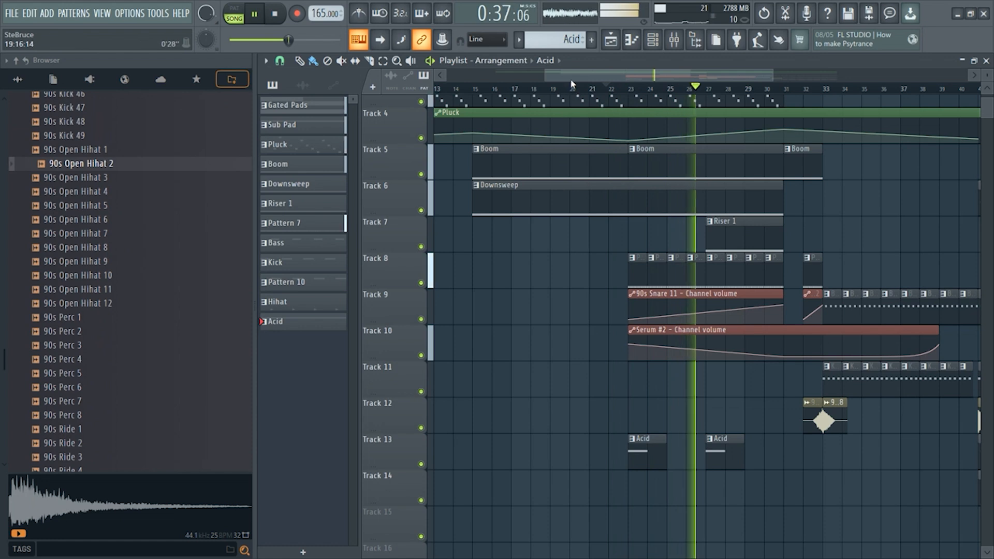
left_click(788, 455)
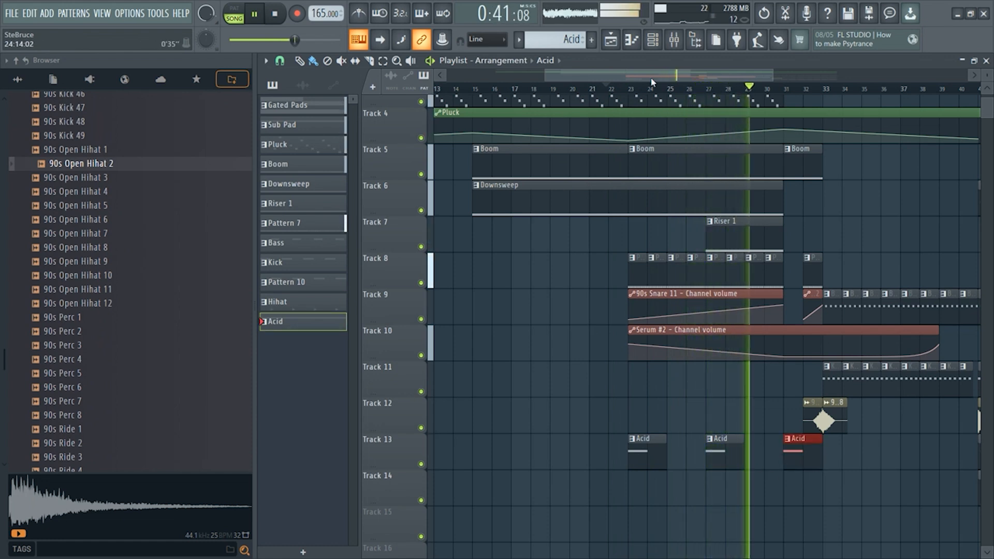
left_click_drag(654, 75, 686, 76)
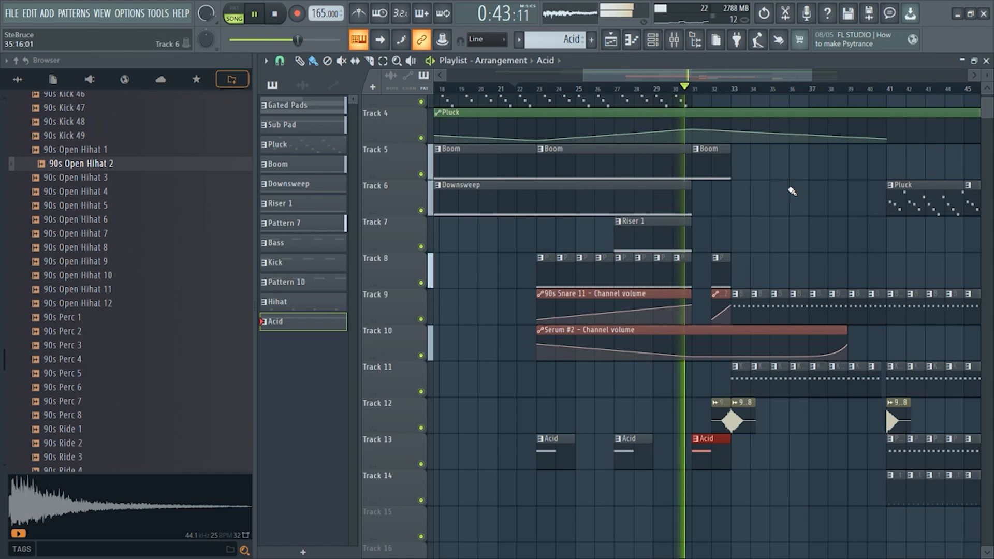
scroll(789, 188, "up", 3)
scroll(779, 185, "down", 1)
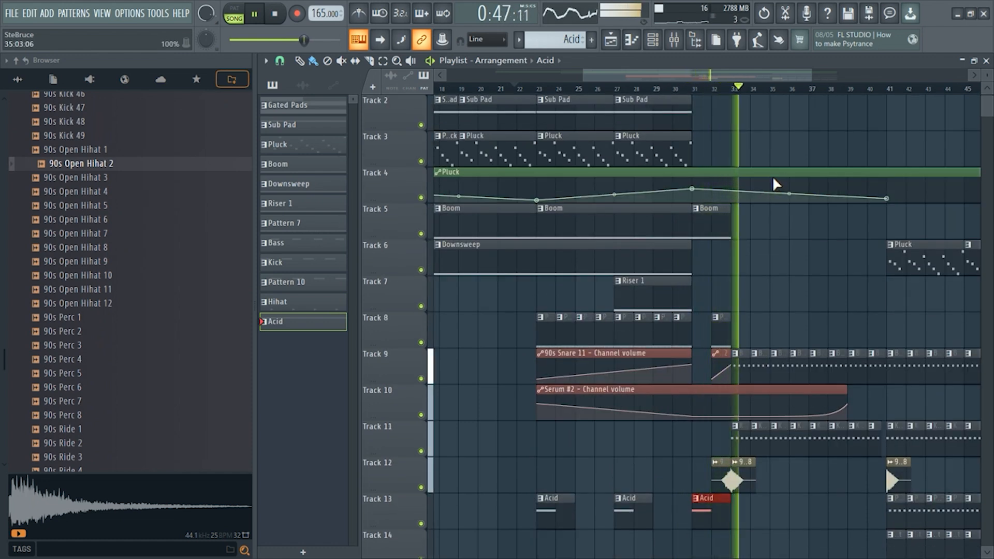
key("space")
Stretch the Serum #2 channel volume automation clip on Track 10 so it ends at bar 41
scroll(758, 222, "up", 1)
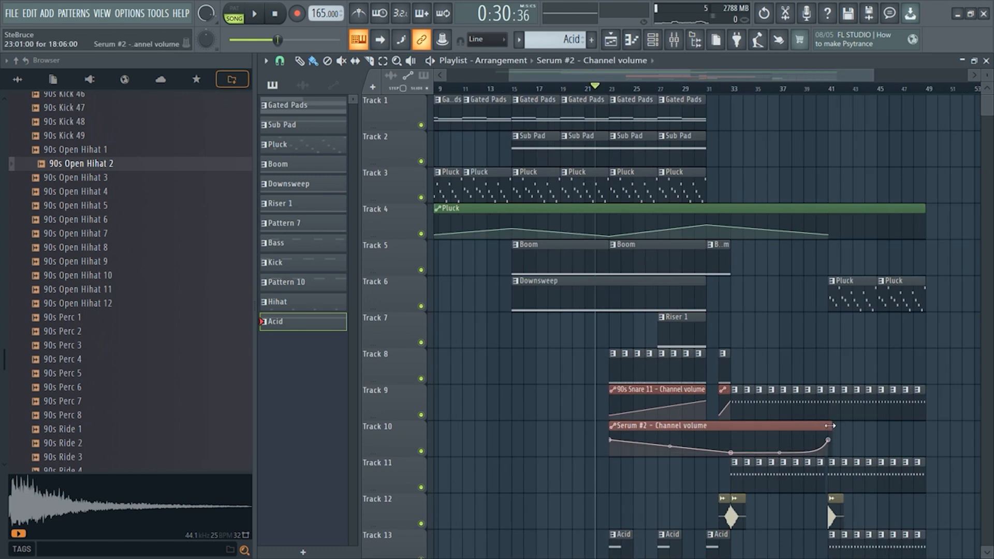
scroll(598, 179, "down", 2)
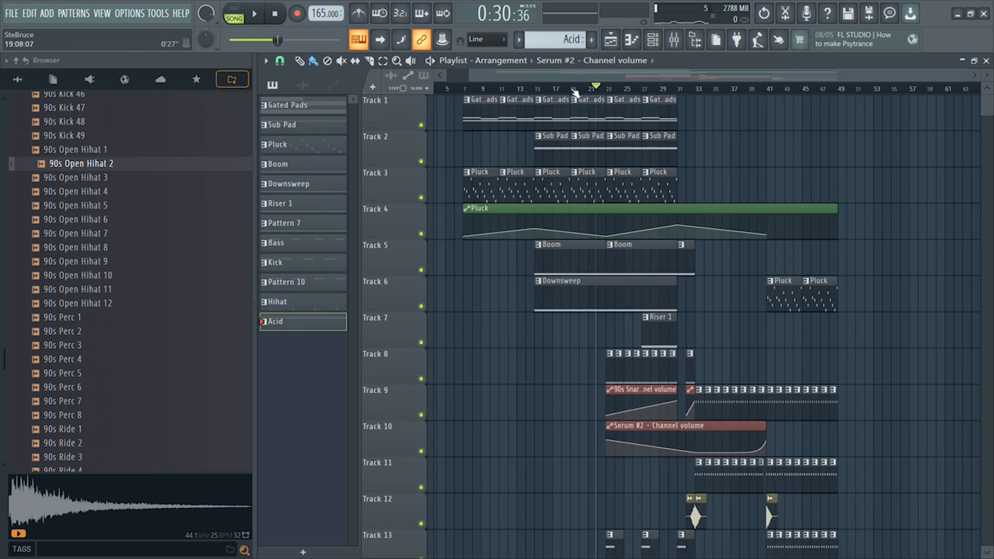
left_click_drag(573, 75, 569, 77)
Place a copy of the 90s Crash 8 clip on Track 12 at bar 7, where the first Pluck clip starts
scroll(504, 329, "down", 4)
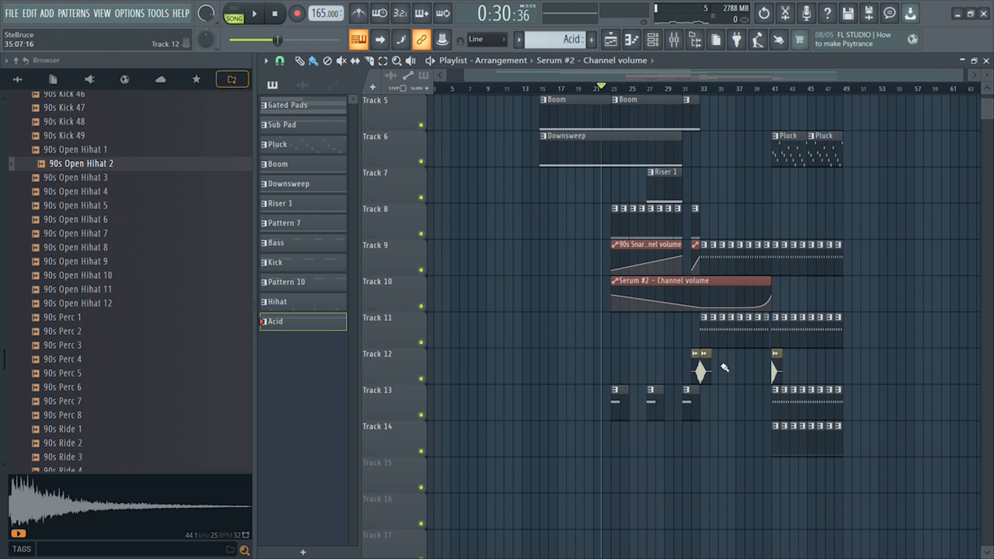
left_click(708, 364)
scroll(704, 373, "up", 3)
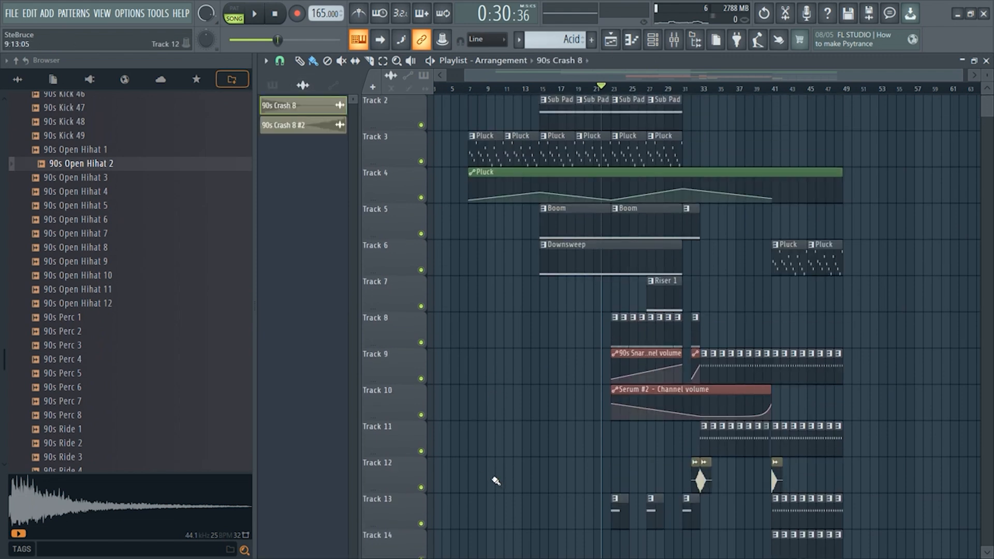
scroll(528, 465, "up", 5)
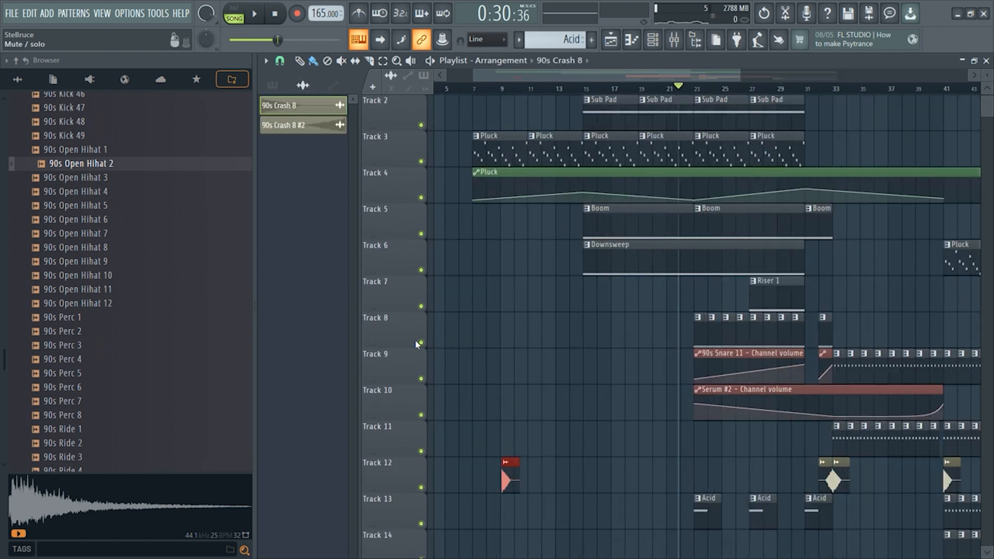
left_click_drag(589, 480, 526, 468)
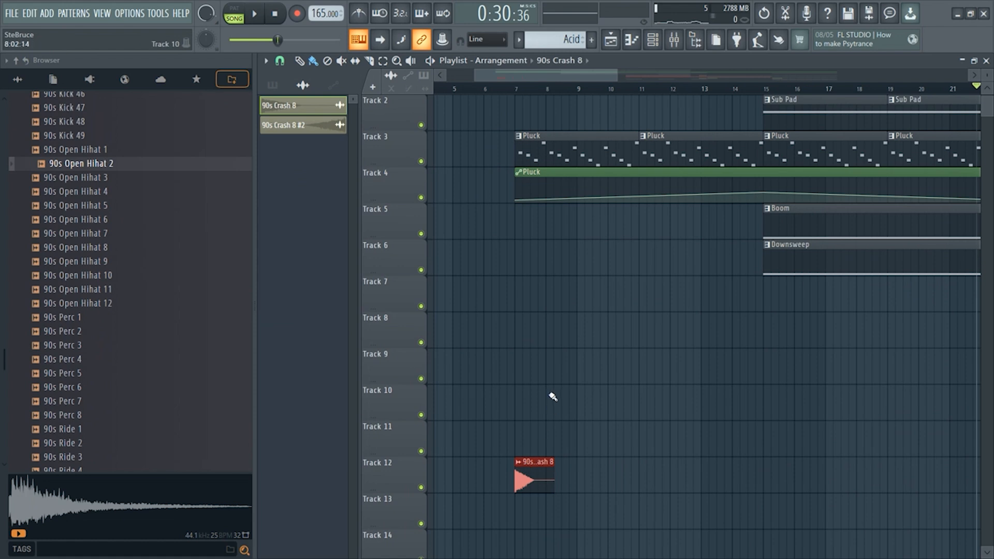
Place copies of the 90s Crash 8 clip on Track 12 at bars 15 and 23
scroll(553, 397, "down", 5)
scroll(569, 466, "up", 3)
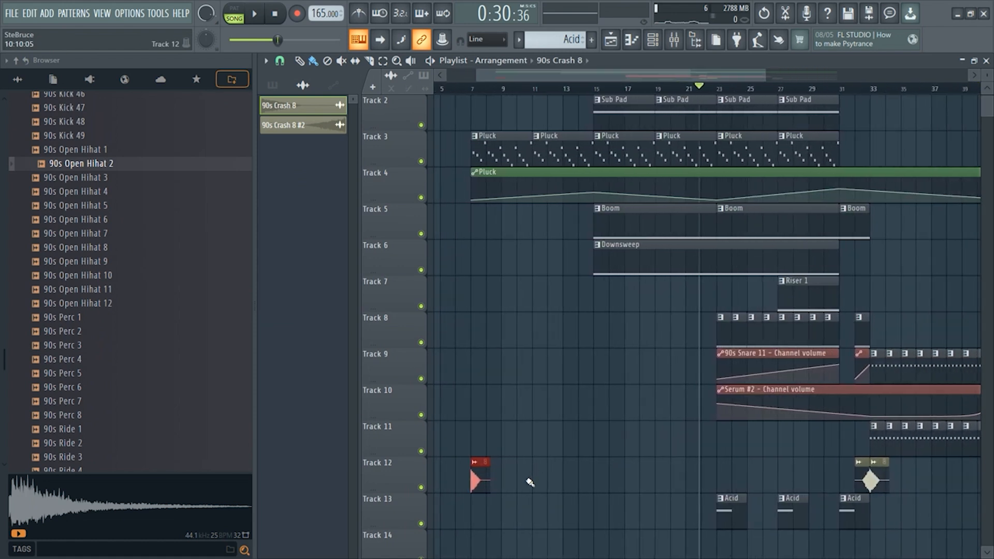
scroll(616, 490, "up", 2)
scroll(710, 413, "right", 3)
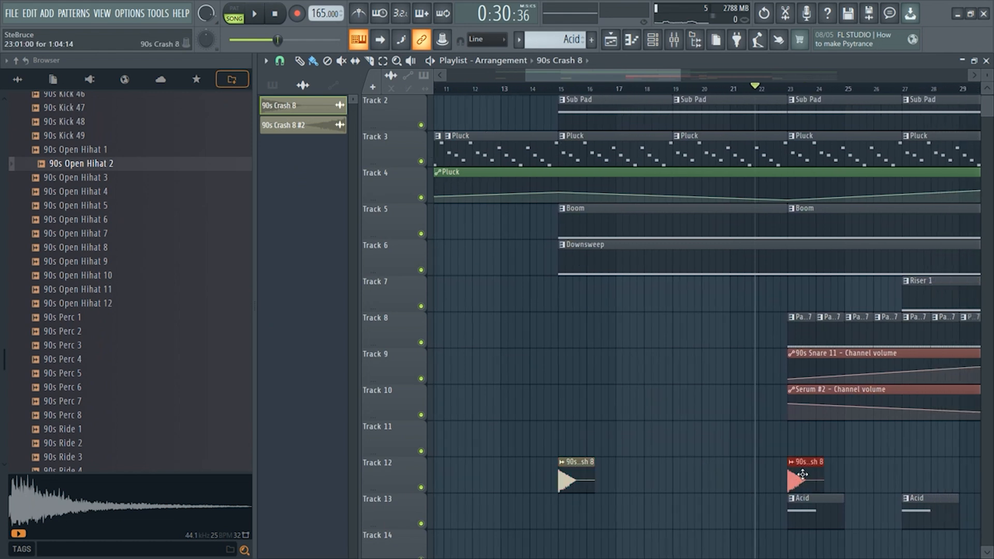
Place more 90s Crash 8 clips on Track 12 at bars 27, 29, 30 and 31, leading up to the reversed crash
scroll(767, 481, "right", 10)
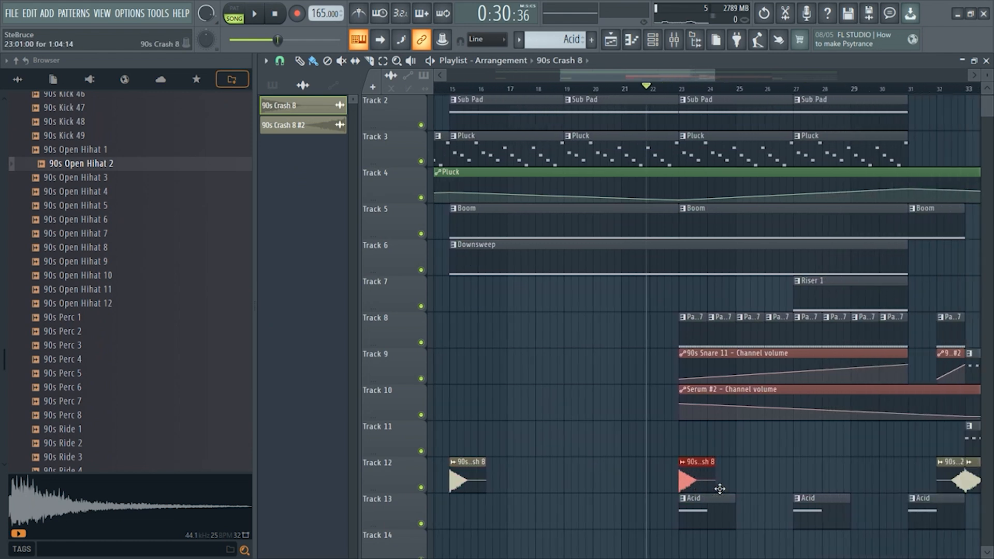
scroll(725, 491, "right", 3)
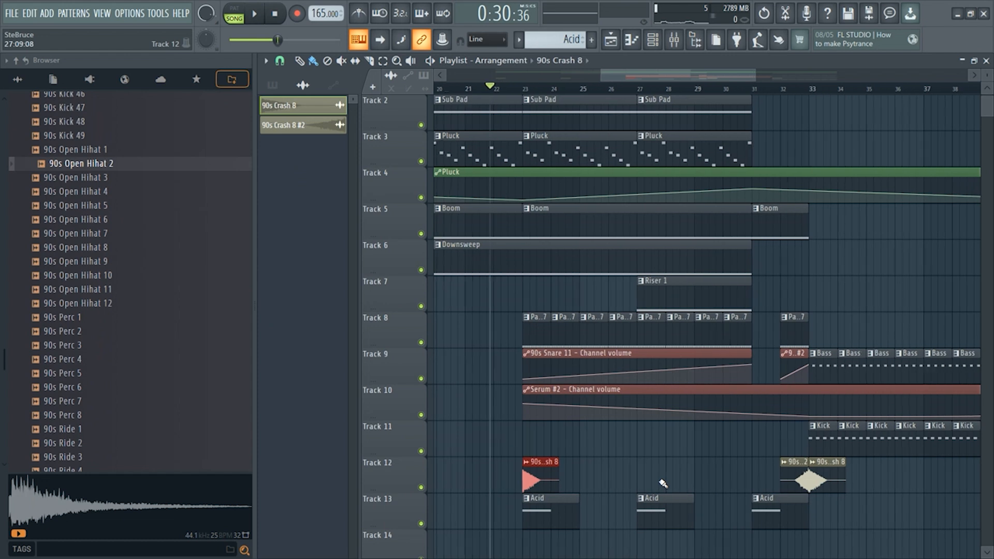
scroll(661, 481, "right", 1)
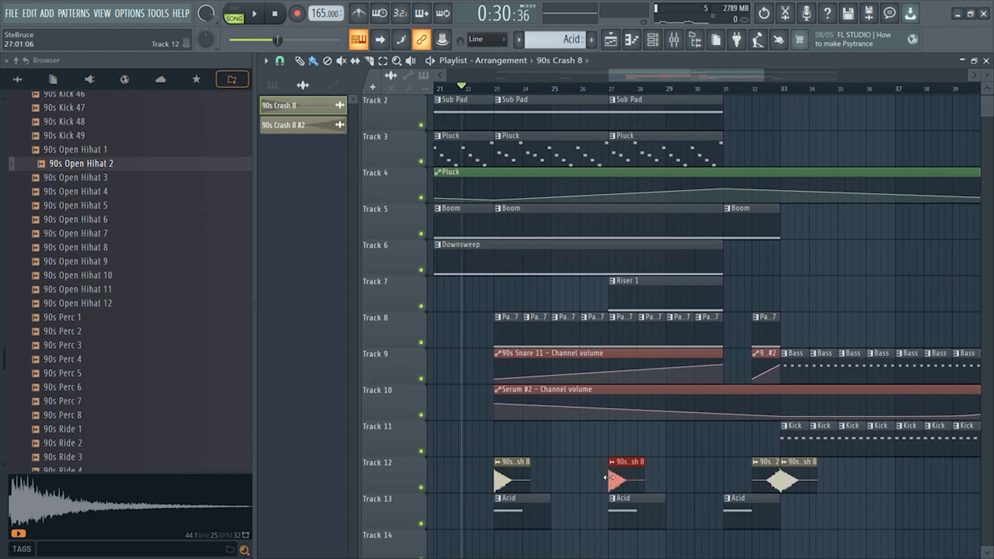
left_click(370, 63)
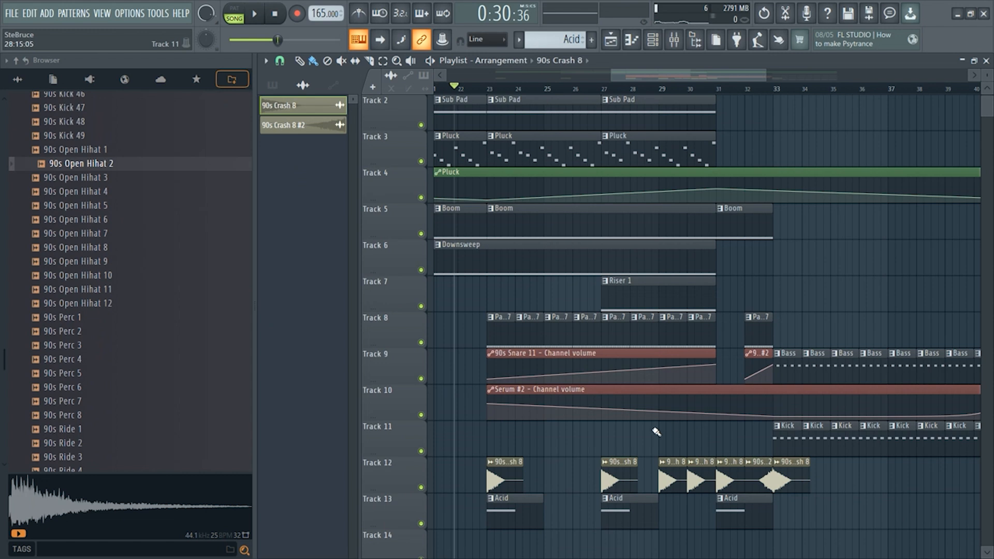
Play the song briefly from just before bar 7 to hear the crash at the intro
scroll(656, 432, "down", 5)
scroll(614, 390, "left", 3)
left_click_drag(987, 77, 987, 73)
left_click_drag(441, 92, 450, 93)
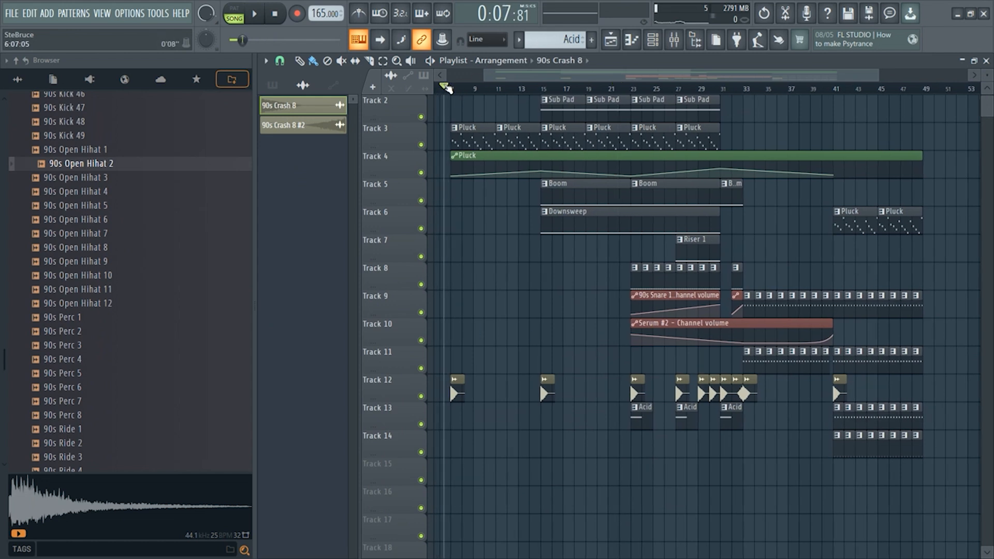
key("space")
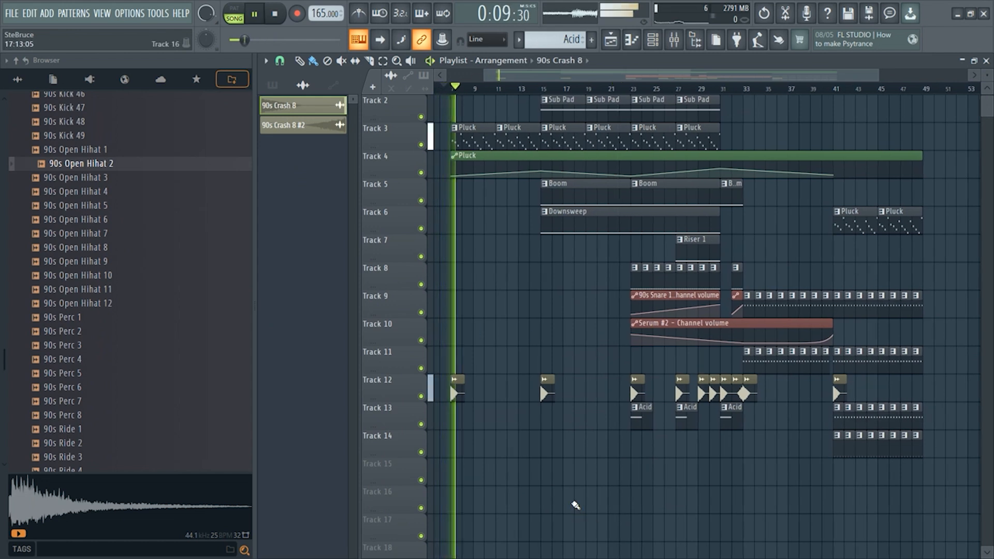
key("space")
Add a Boom clip on Track 5 and a Downsweep clip on Track 6 at bar 7, trimming the Downsweep to end at bar 15
scroll(508, 183, "up", 2)
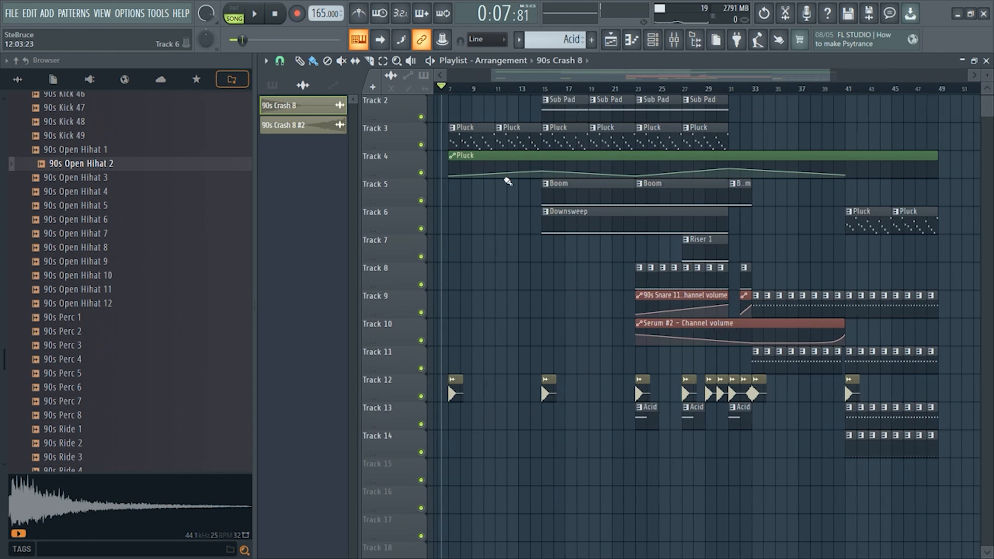
scroll(616, 180, "up", 2)
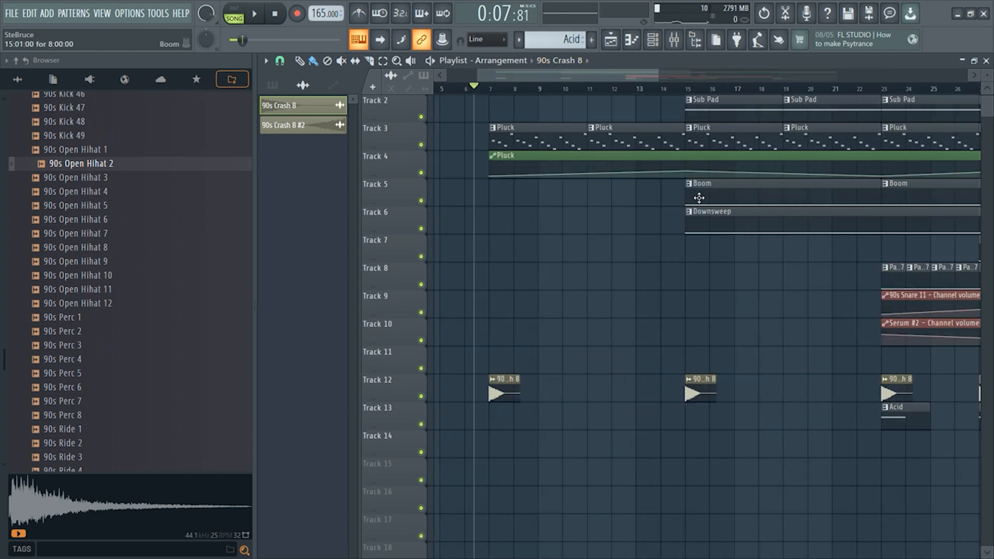
left_click(699, 198)
left_click(494, 194)
left_click(687, 233)
left_click(522, 254)
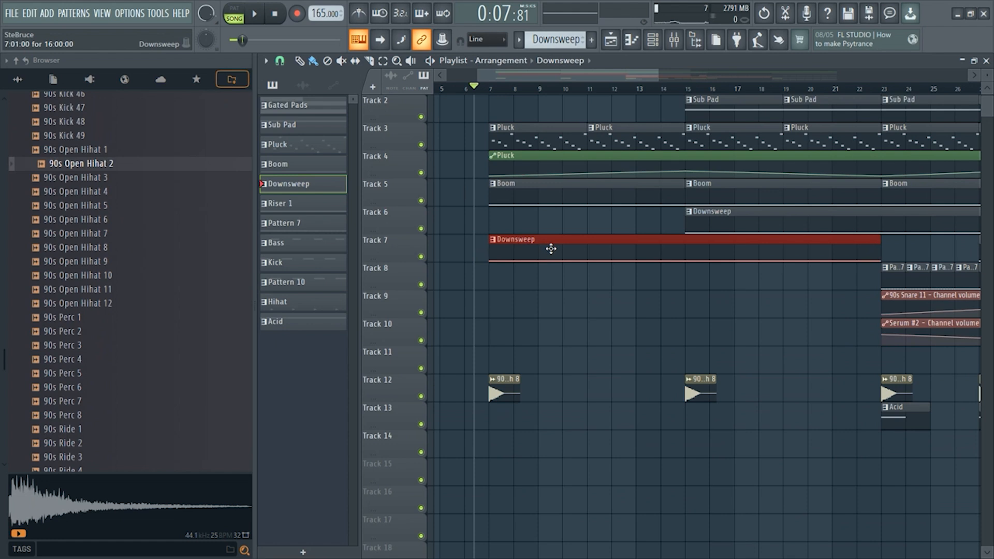
left_click_drag(880, 245, 648, 215)
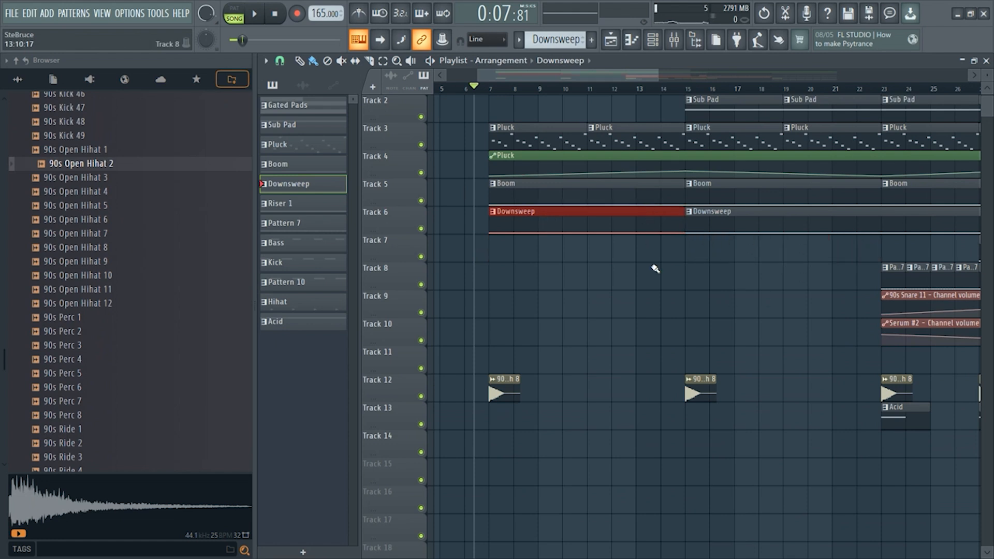
Copy the reversed crash, 90s Crash 8 #2, to bar 6 on Track 12 so it leads into the first crash
scroll(860, 389, "right", 10)
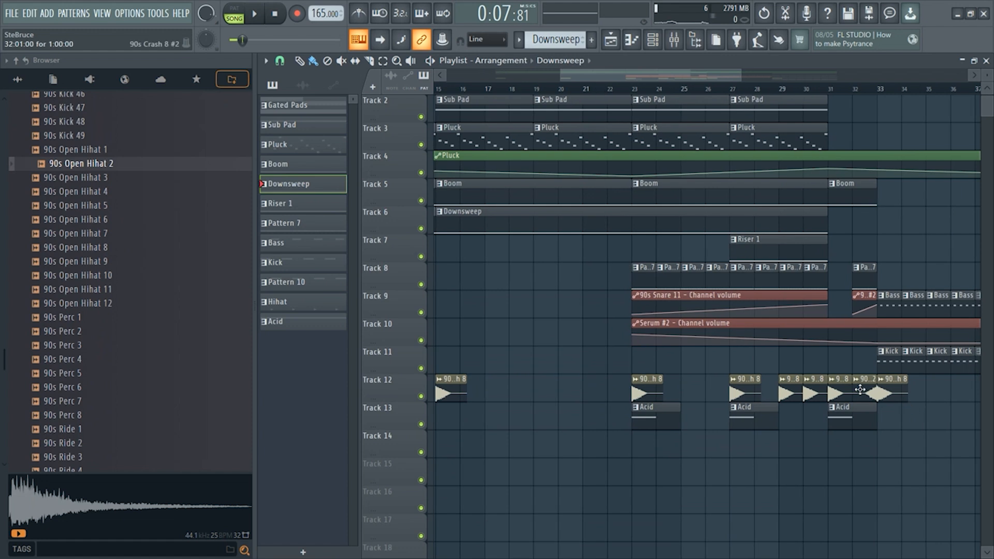
left_click(861, 391)
scroll(561, 376, "left", 14)
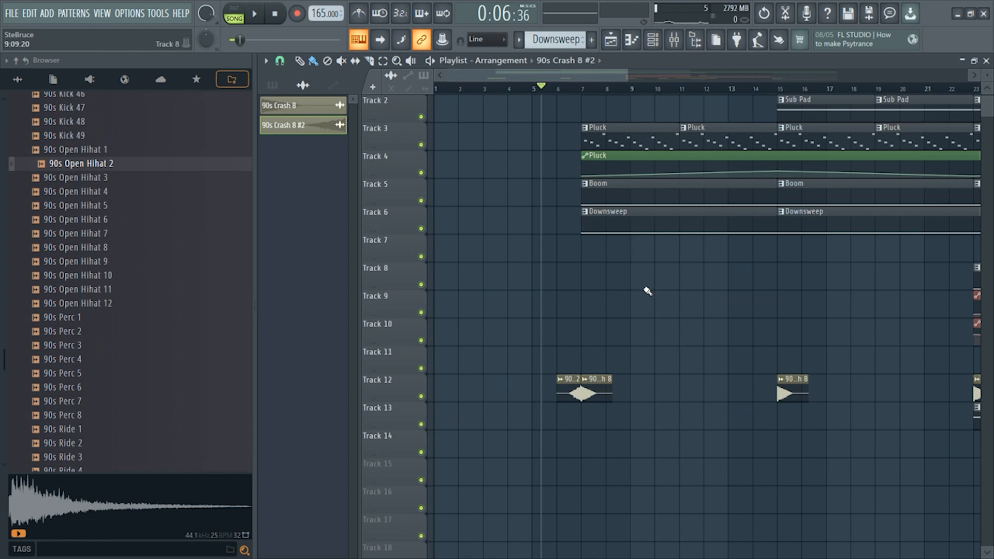
Play the song from midway through bar 5 to check the intro with the reversed crash, Boom and Downsweep
scroll(757, 214, "up", 1)
key("space")
scroll(640, 326, "down", 2)
scroll(641, 324, "down", 2)
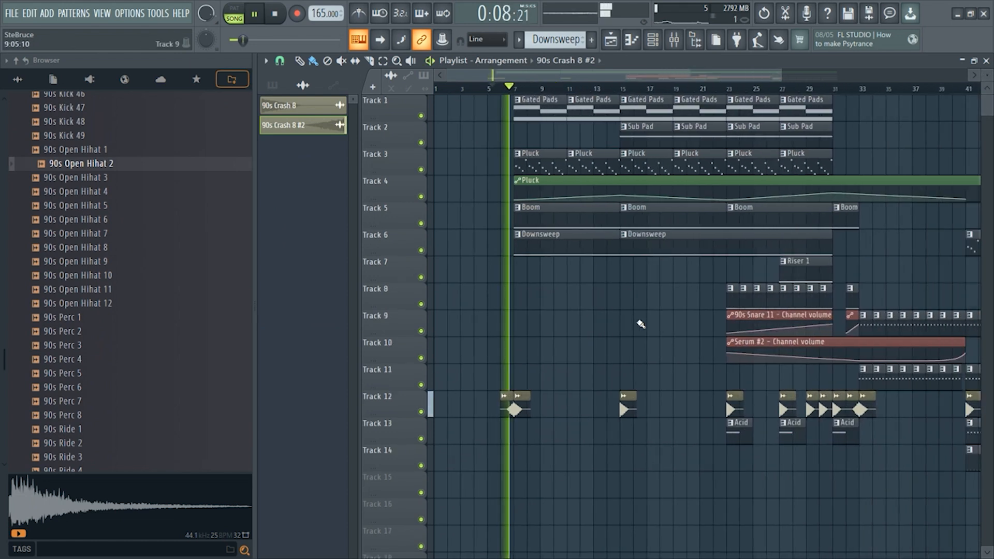
scroll(641, 324, "down", 1)
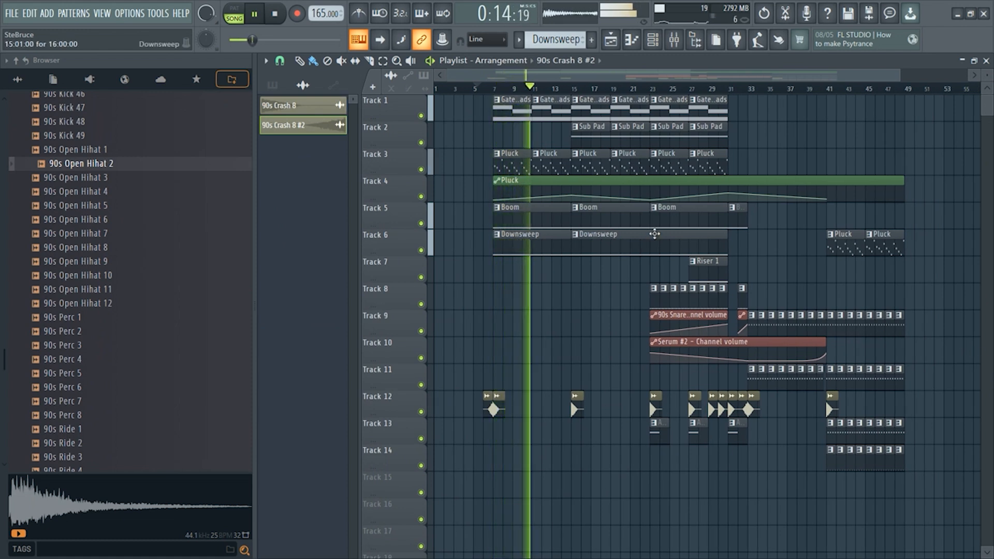
key("space")
Examine the Downsweep pattern's note and its Serum #5 sound with the FX Noise Down 01 preset
scroll(542, 77, "up", 5)
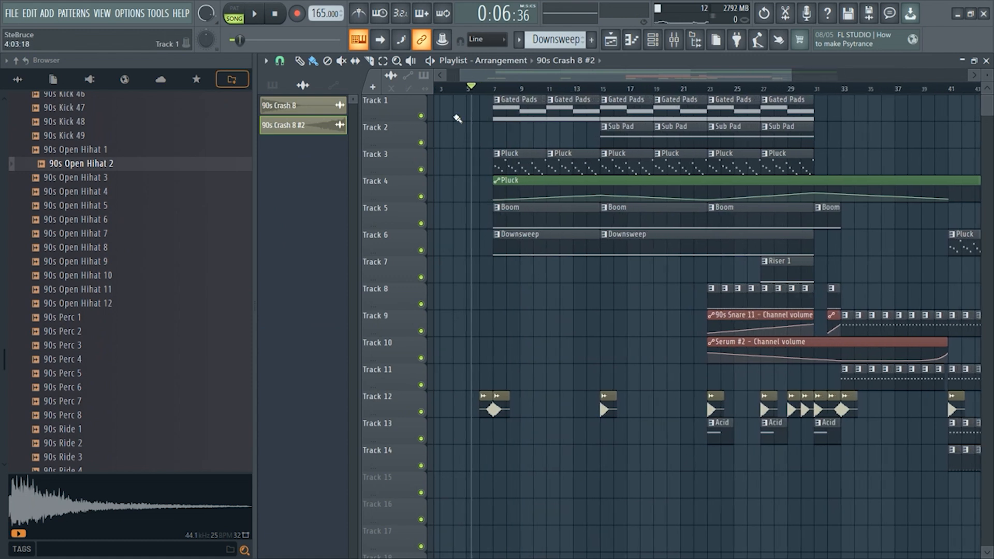
left_click_drag(542, 76, 536, 77)
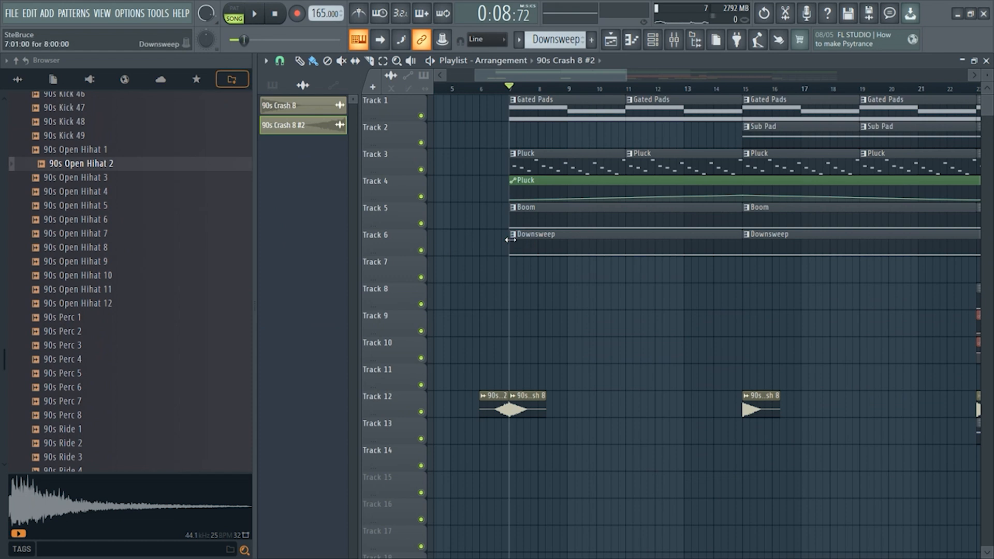
double_click(538, 241)
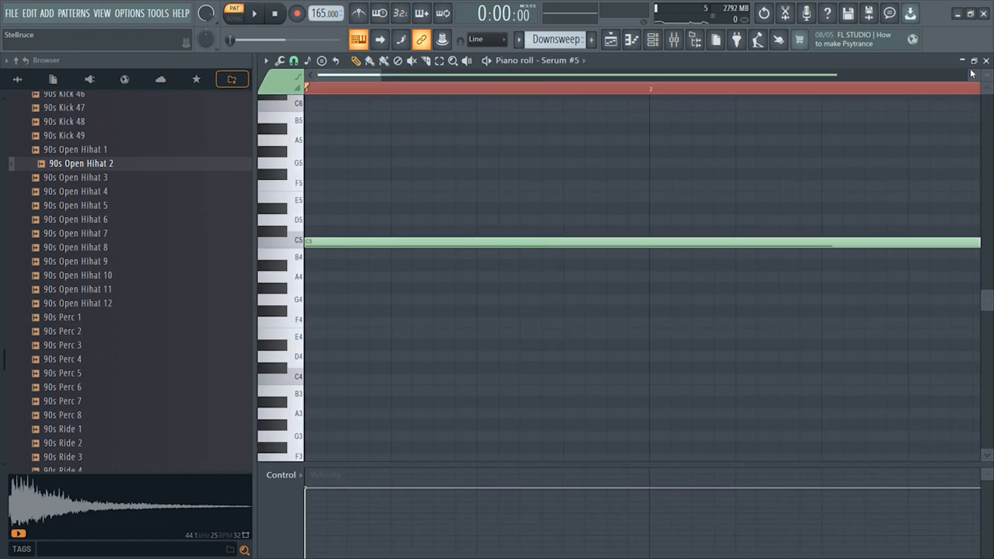
left_click(987, 61)
left_click(650, 44)
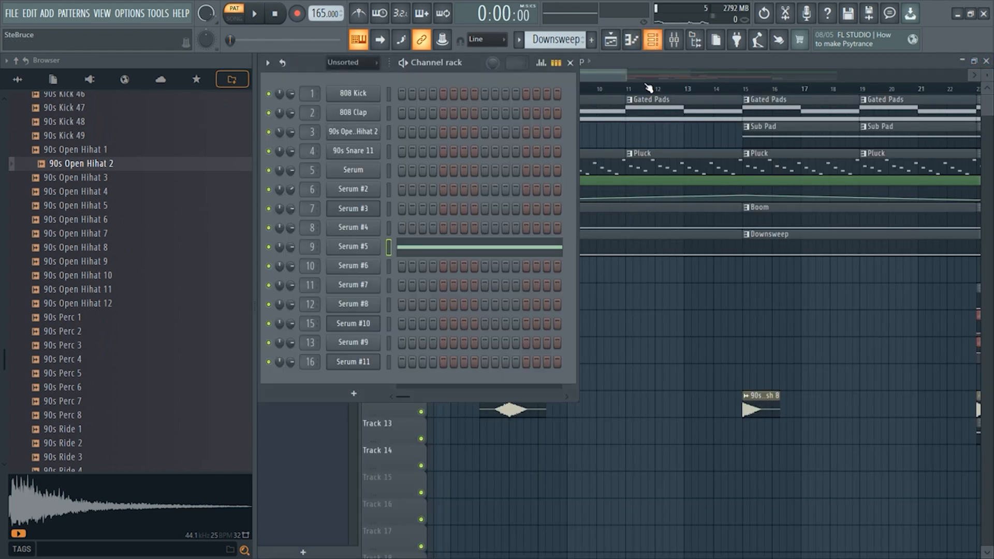
left_click(378, 251)
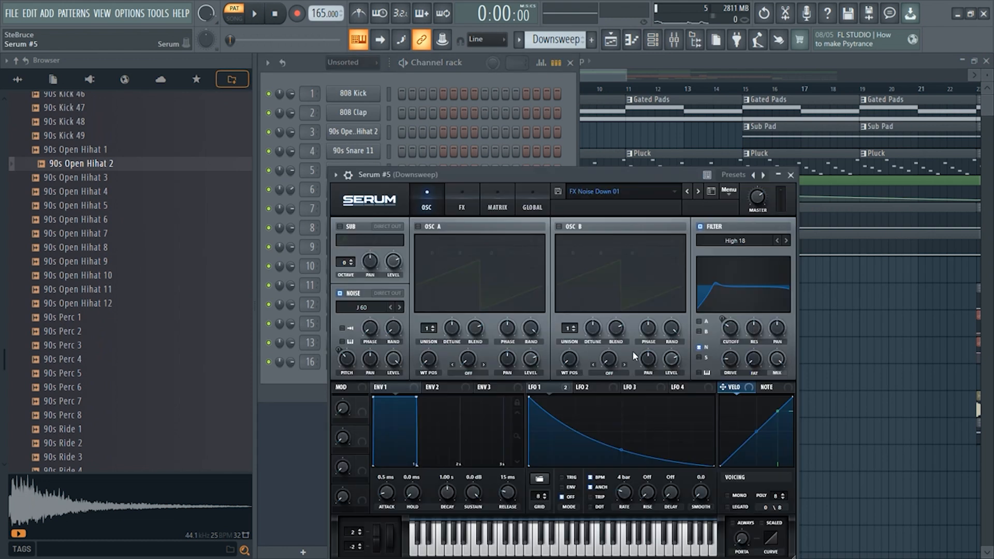
left_click_drag(572, 173, 550, 117)
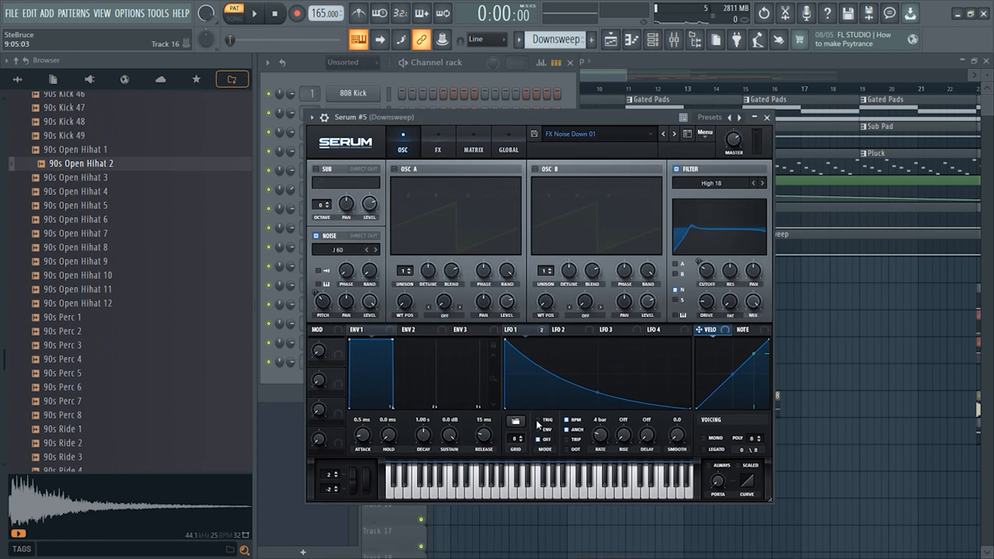
Return to the playlist and play the arrangement in song mode
left_click(242, 19)
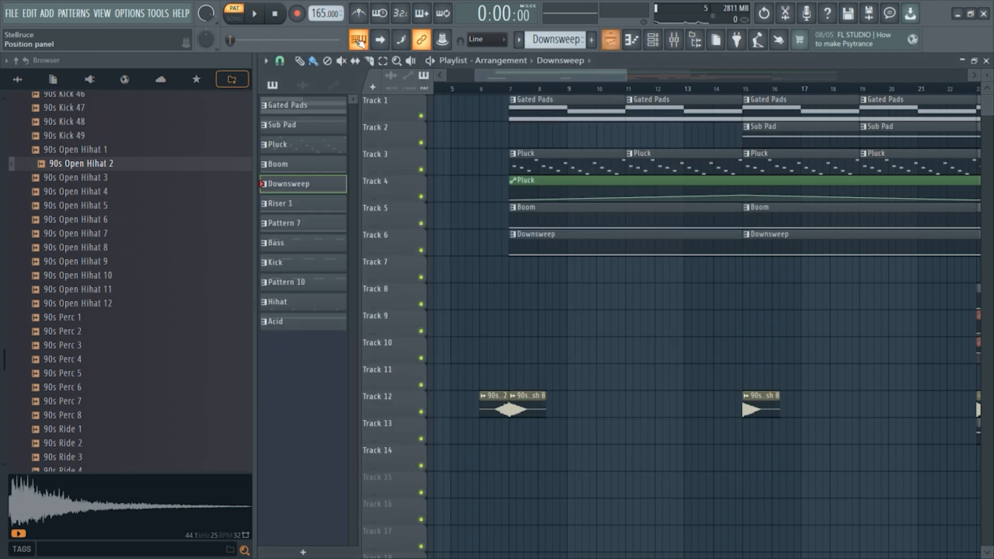
key("F5")
key("space")
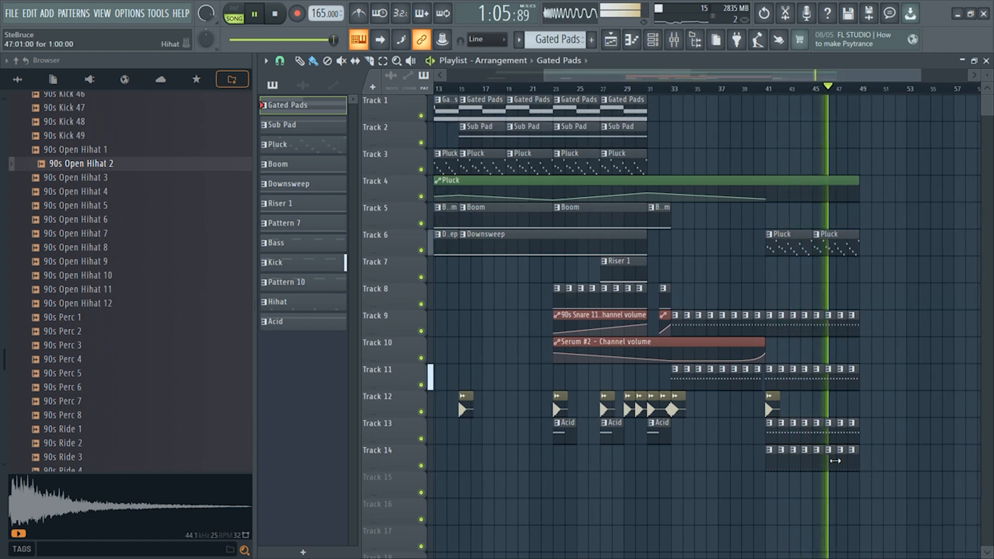
Place copies of the 90s Crash 8 clip on Track 12 at bars 49 and 57
left_click(773, 411)
left_click(863, 409)
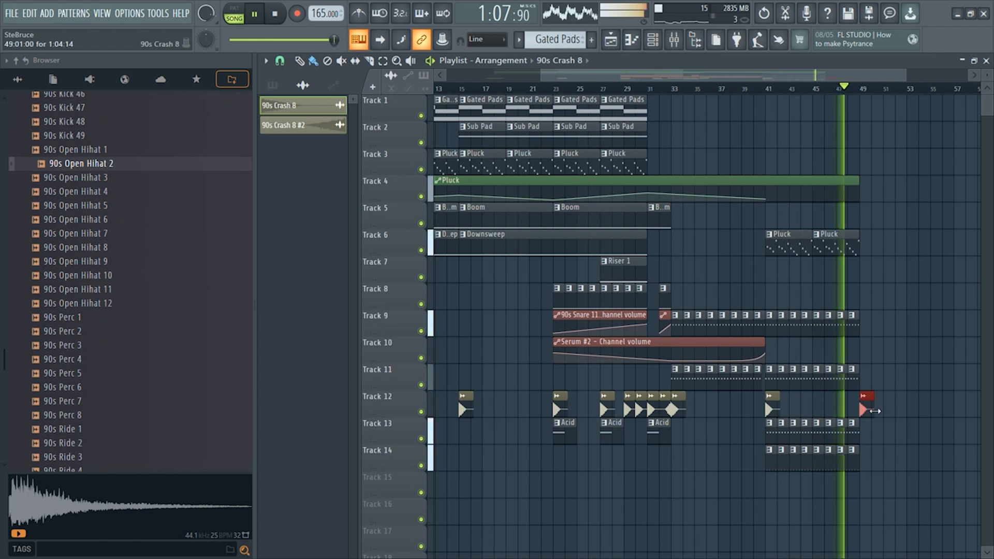
left_click(958, 410)
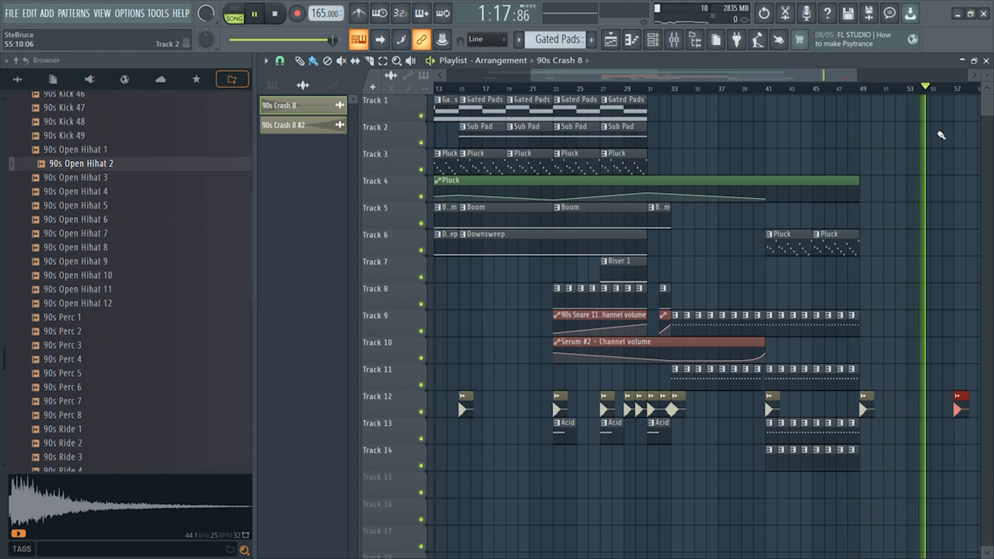
Close the playlist, stop playback and look through the RR Hard Trance Vol 2 presets in the Gated Pads Serum without changing the preset
left_click(987, 61)
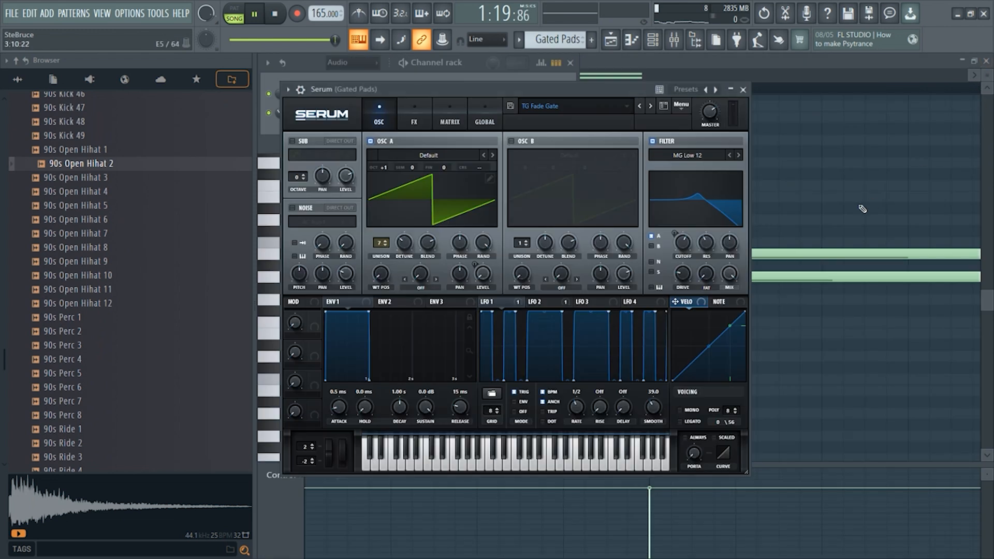
left_click(984, 61)
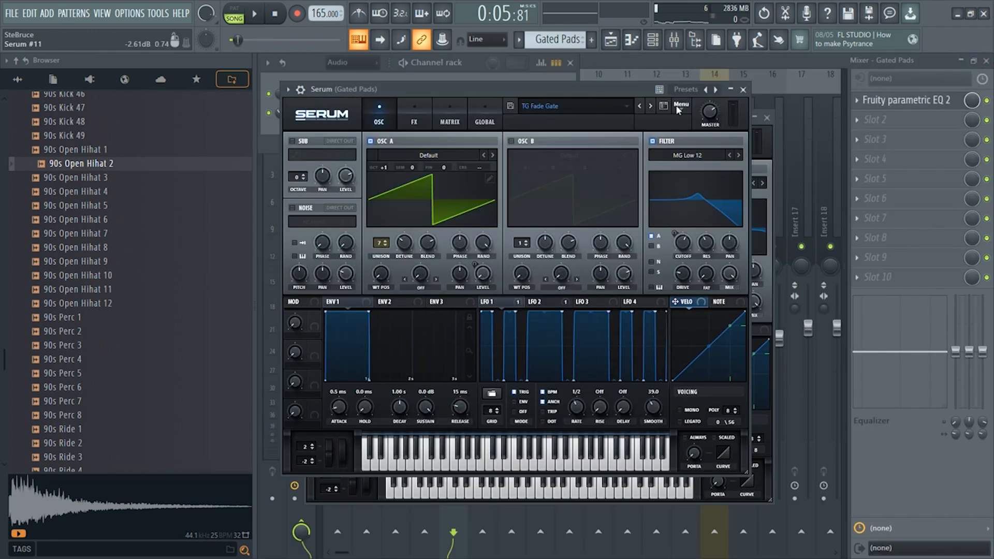
left_click(447, 82)
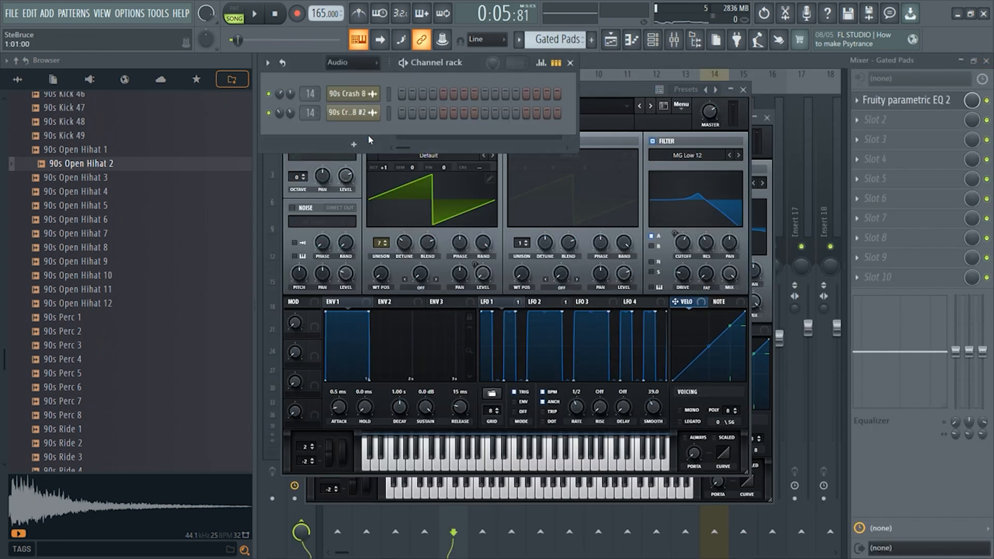
left_click(621, 98)
mouse_move(632, 234)
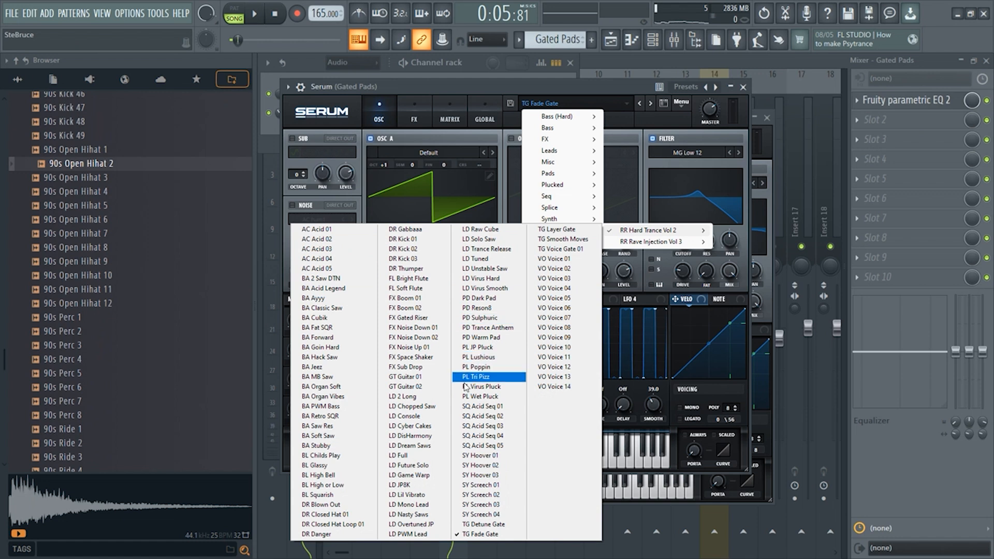
left_click(520, 82)
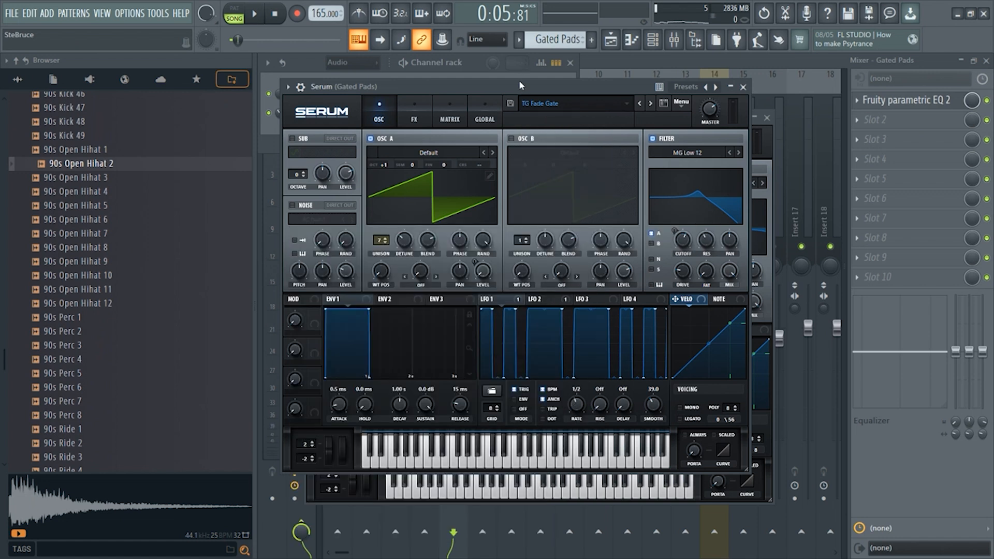